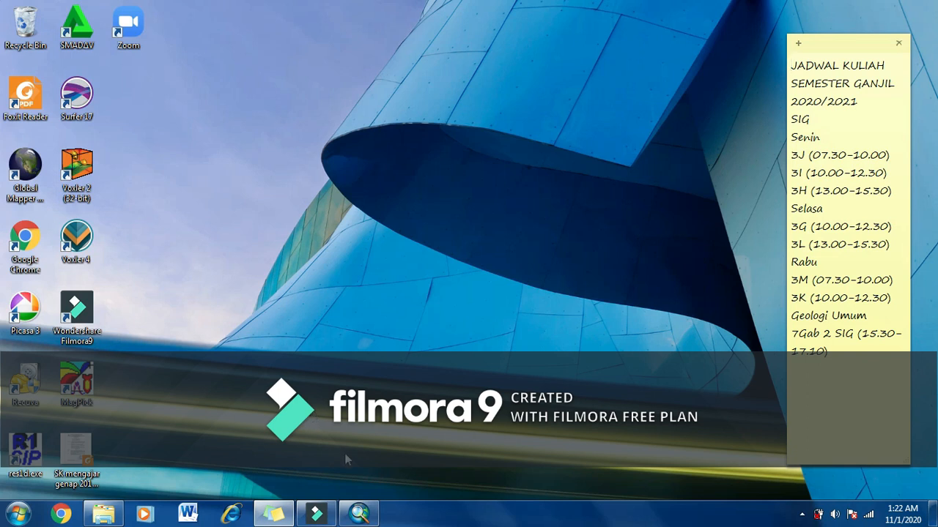
- Switch to ArcMap and display the Latihan SIG map in layout view
{"action": "left_click", "coordinate": [358, 515]}
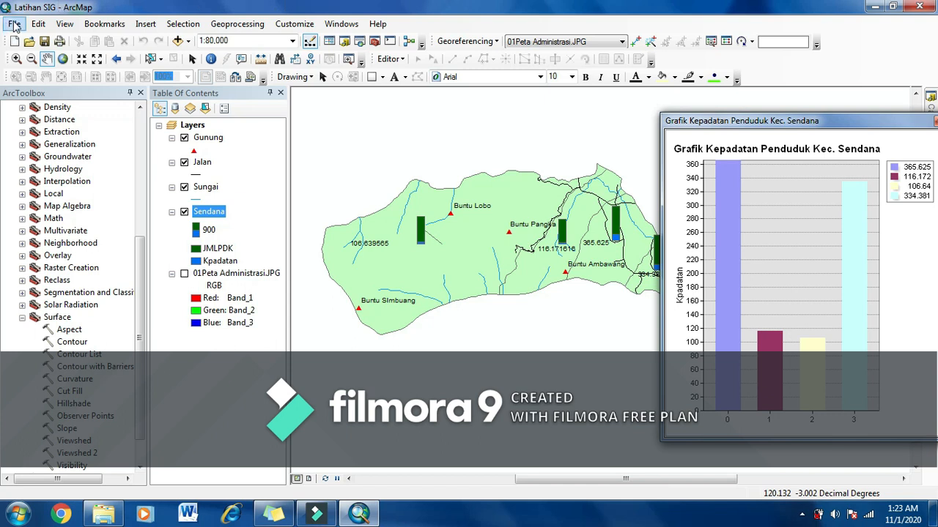
{"action": "left_click", "coordinate": [65, 25]}
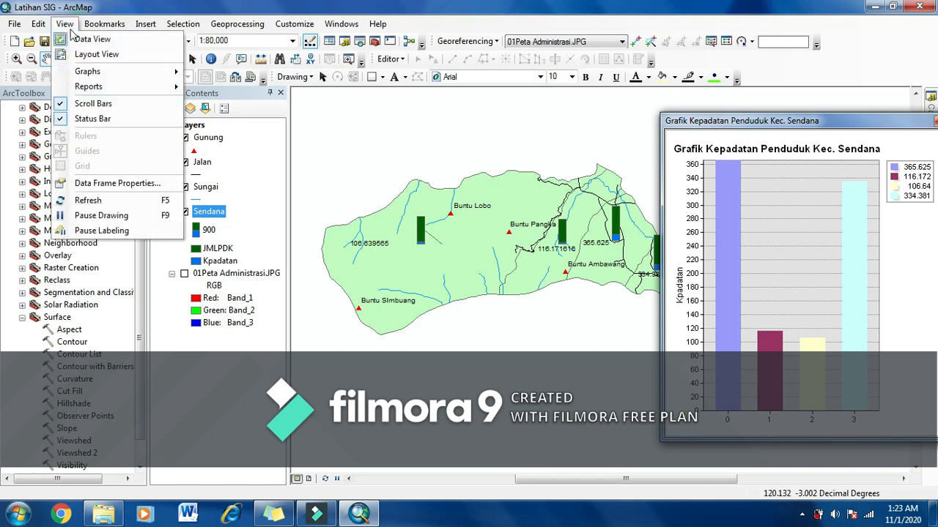
{"action": "left_click", "coordinate": [101, 62]}
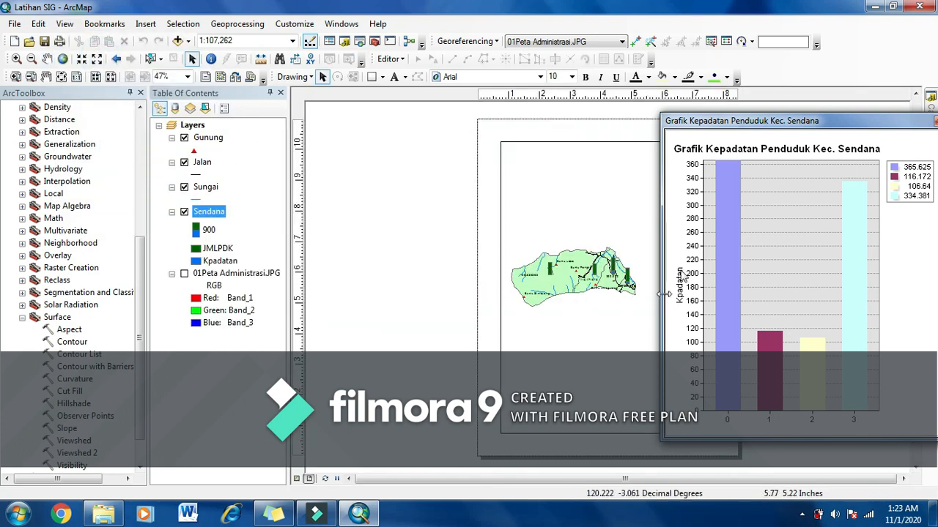
- Move the population density graph window off the page and return the map to data view
{"action": "left_click_drag", "start_coordinate": [804, 128], "coordinate": [821, 376]}
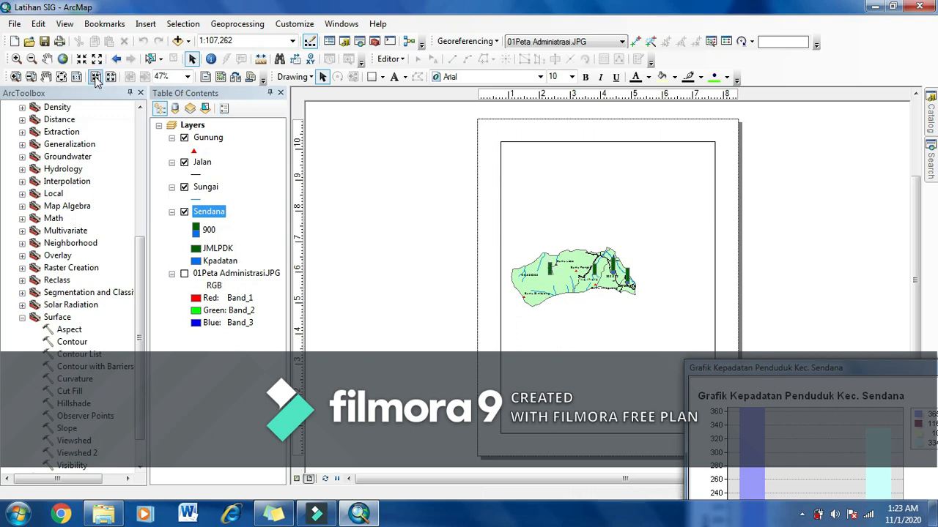
{"action": "left_click", "coordinate": [65, 24]}
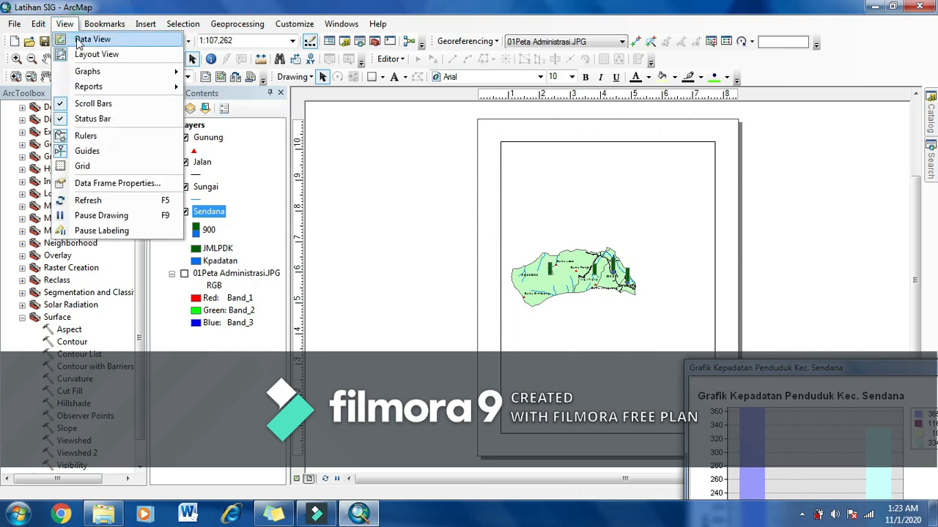
{"action": "left_click", "coordinate": [81, 40]}
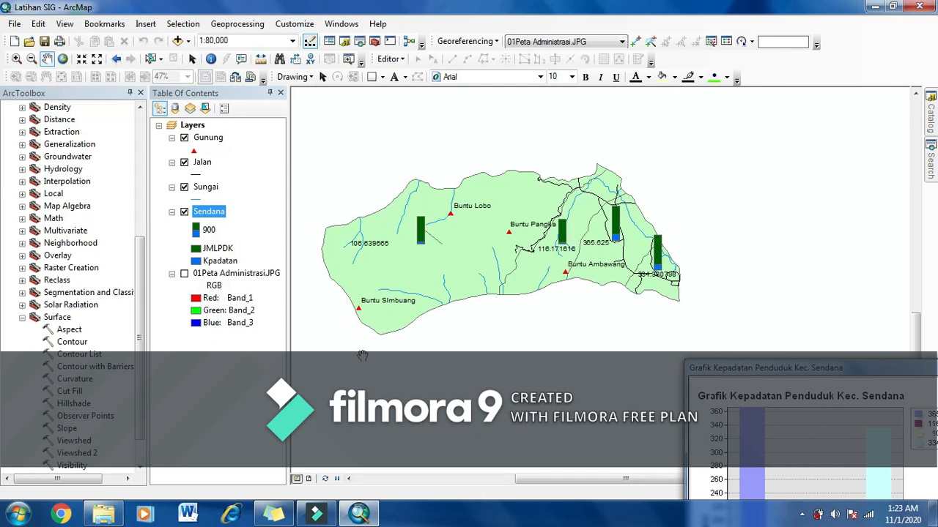
- Show the map in layout view and close the Grafik Kepadatan Penduduk Kec. Sendana graph window
{"action": "left_click", "coordinate": [308, 479]}
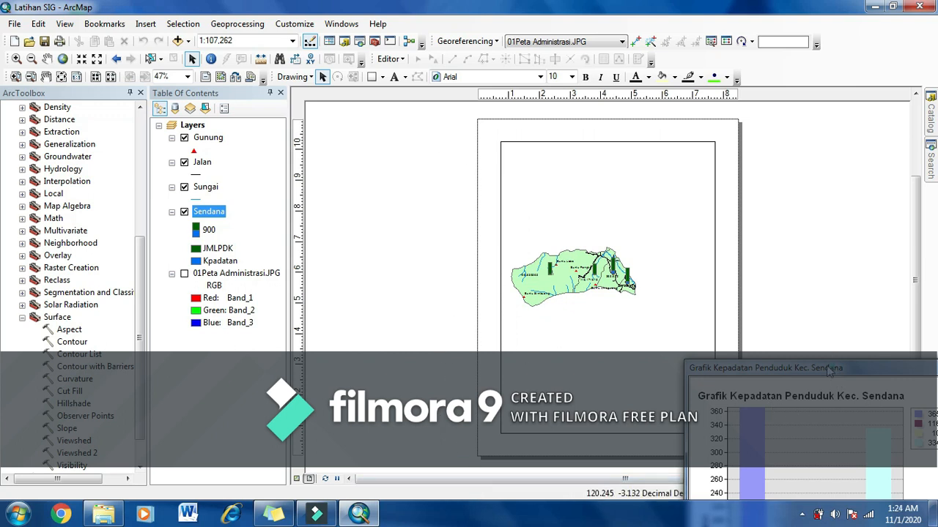
{"action": "left_click_drag", "start_coordinate": [835, 368], "coordinate": [563, 287]}
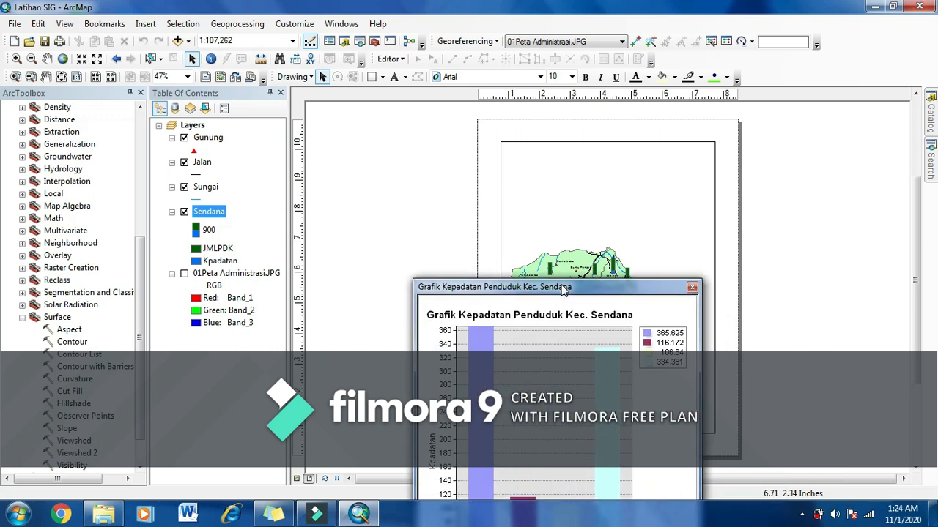
{"action": "left_click", "coordinate": [692, 288]}
{"action": "scroll", "coordinate": [756, 370], "scroll_direction": "up", "scroll_amount": 1}
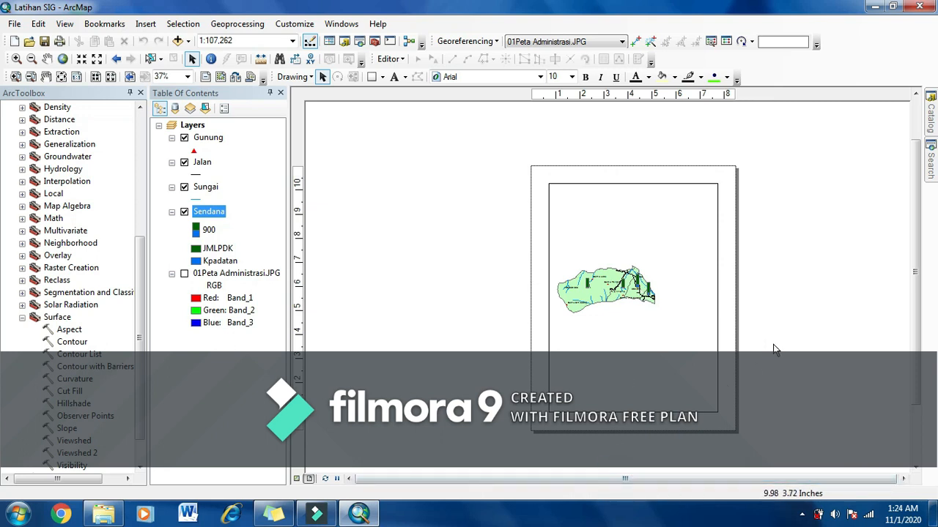
{"action": "scroll", "coordinate": [775, 349], "scroll_direction": "up", "scroll_amount": 3}
{"action": "scroll", "coordinate": [776, 350], "scroll_direction": "down", "scroll_amount": 2}
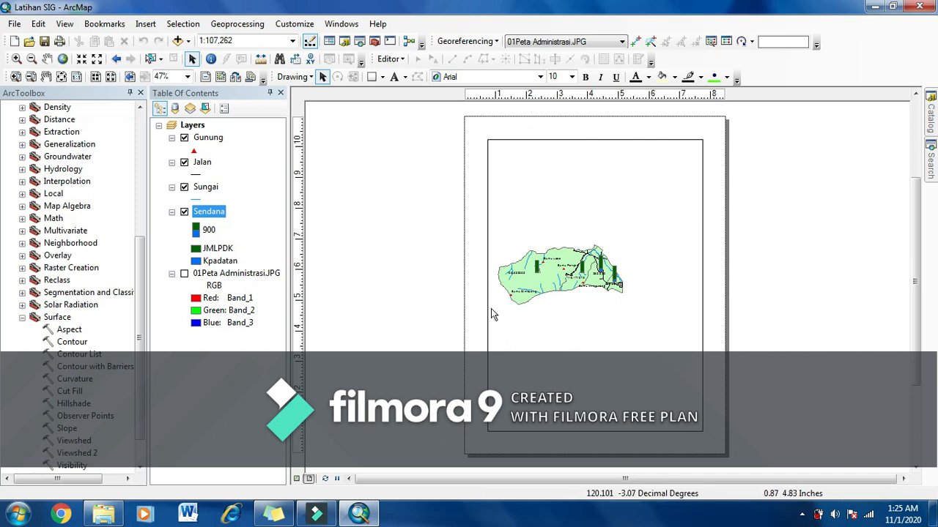
{"action": "scroll", "coordinate": [493, 296], "scroll_direction": "up", "scroll_amount": 1}
{"action": "scroll", "coordinate": [494, 291], "scroll_direction": "down", "scroll_amount": 2}
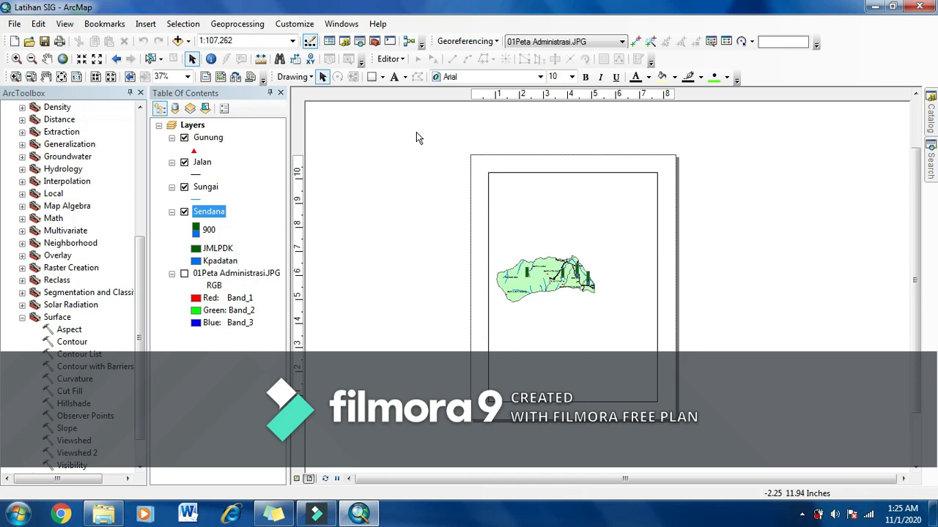
- Set the layout's paper size to A4 with landscape orientation in the page and print setup
{"action": "left_click", "coordinate": [14, 24]}
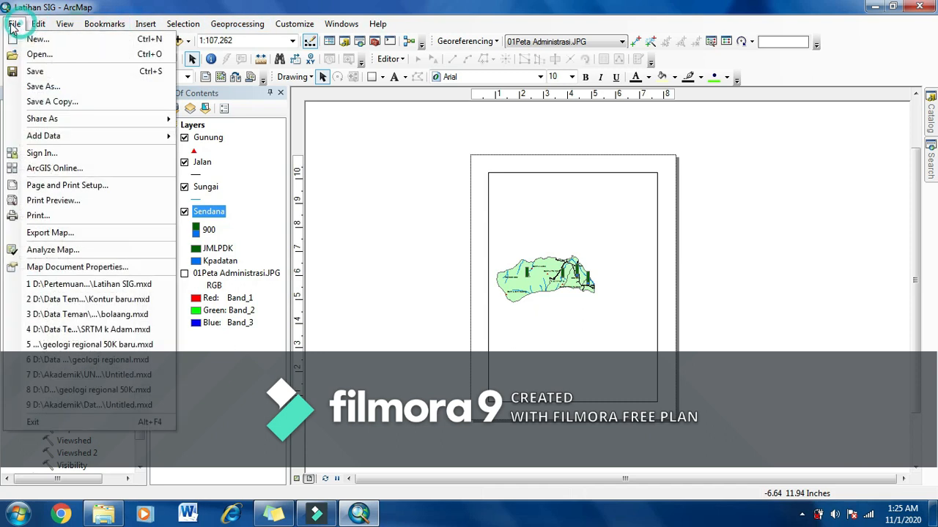
{"action": "left_click", "coordinate": [31, 186]}
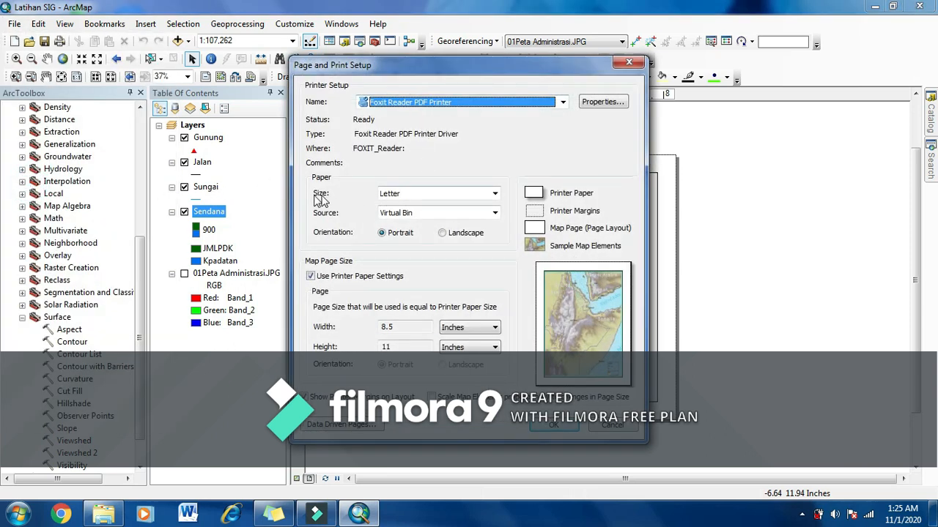
{"action": "left_click", "coordinate": [494, 194]}
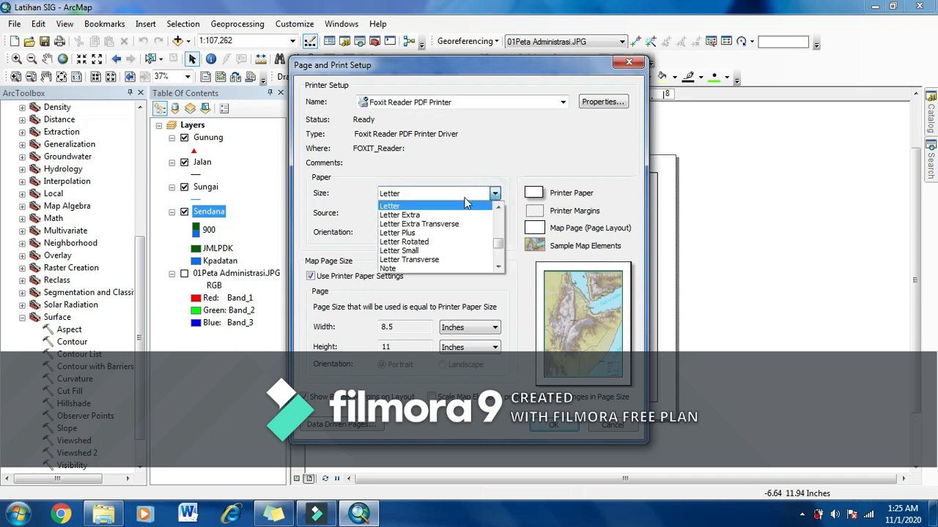
{"action": "scroll", "coordinate": [430, 248], "scroll_direction": "down", "scroll_amount": 1}
{"action": "scroll", "coordinate": [430, 248], "scroll_direction": "down", "scroll_amount": 5}
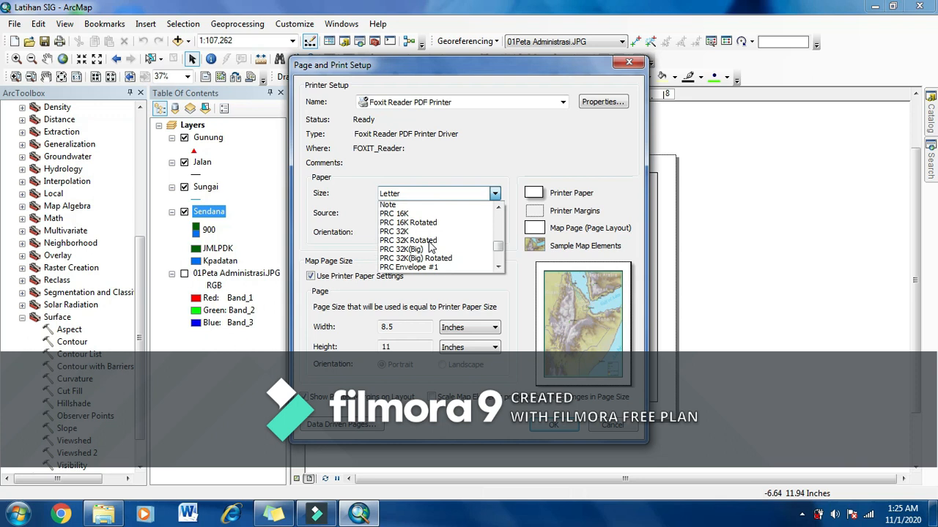
{"action": "scroll", "coordinate": [431, 247], "scroll_direction": "up", "scroll_amount": 10}
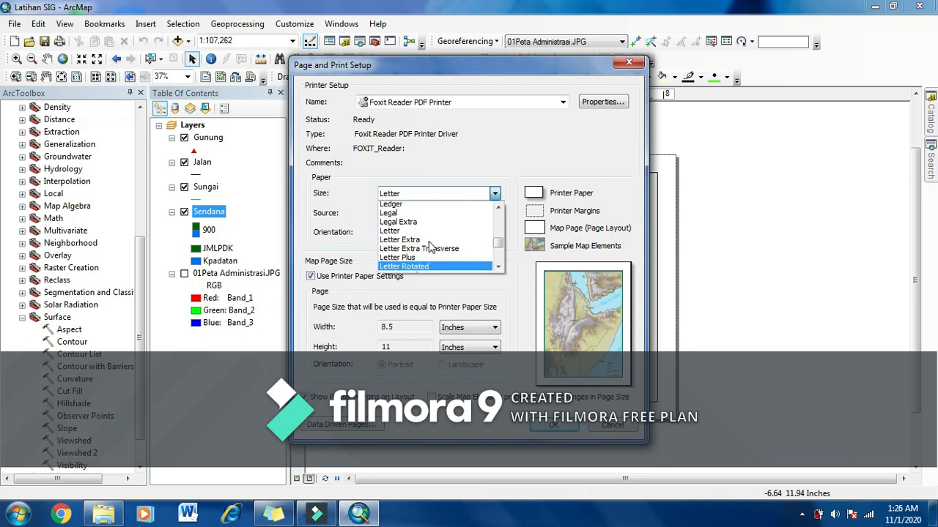
{"action": "scroll", "coordinate": [430, 247], "scroll_direction": "up", "scroll_amount": 8}
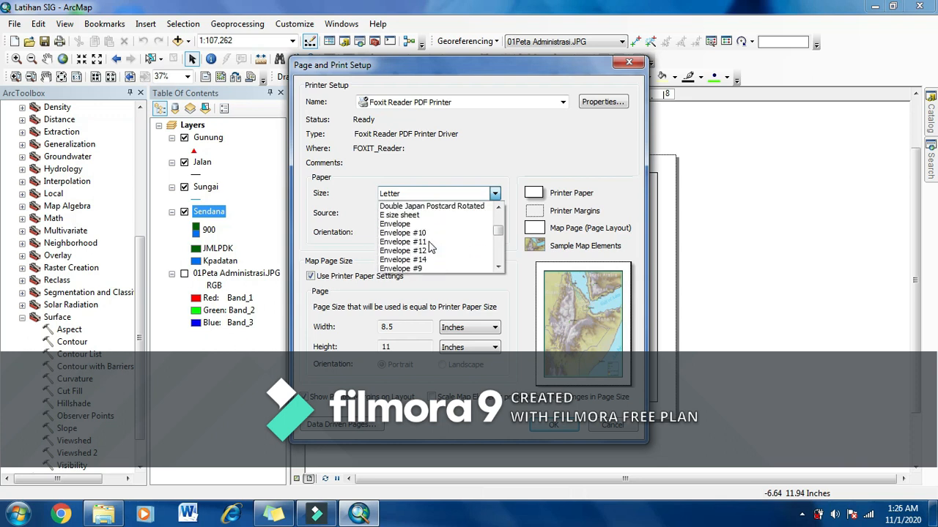
{"action": "scroll", "coordinate": [430, 248], "scroll_direction": "up", "scroll_amount": 3}
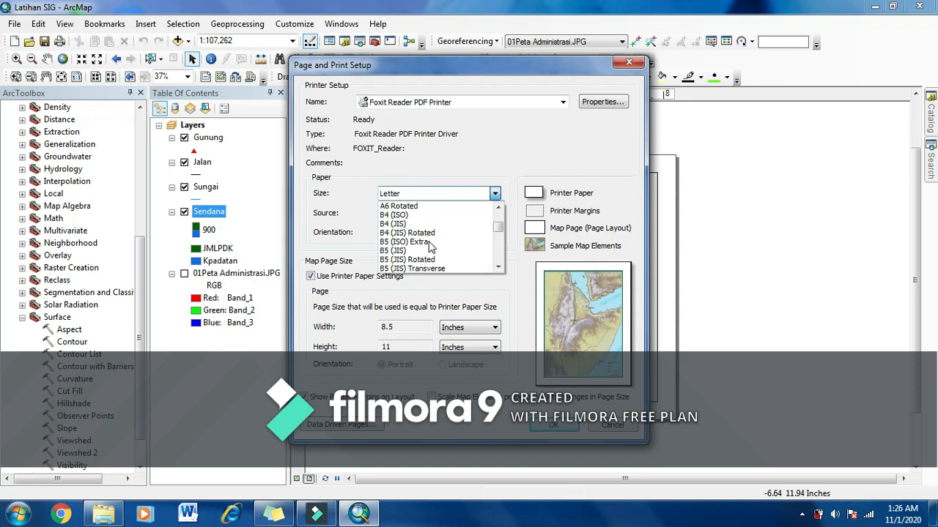
{"action": "scroll", "coordinate": [388, 242], "scroll_direction": "up", "scroll_amount": 3}
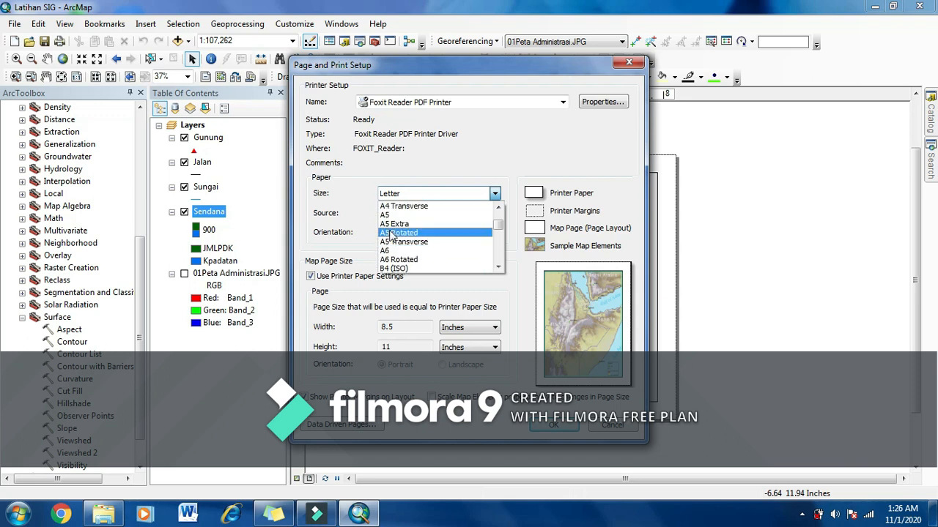
{"action": "scroll", "coordinate": [400, 245], "scroll_direction": "up", "scroll_amount": 3}
{"action": "left_click", "coordinate": [396, 215]}
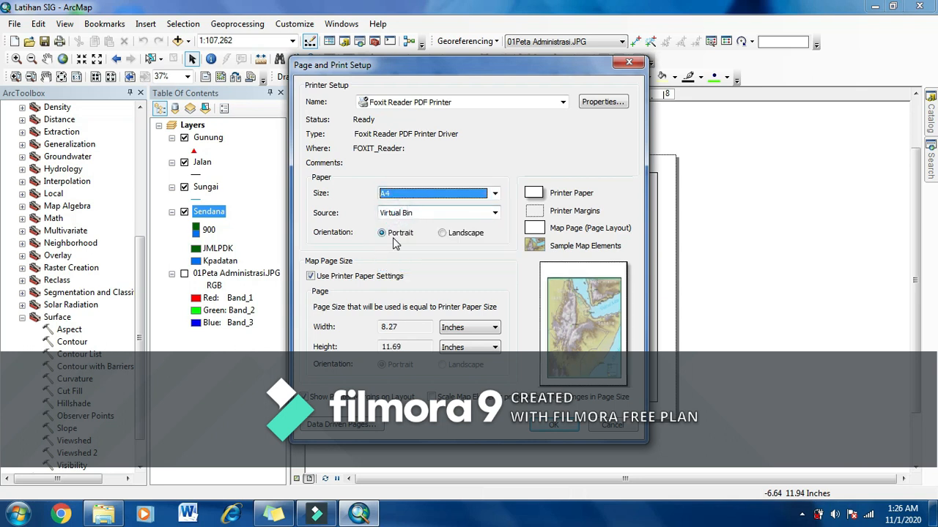
{"action": "left_click", "coordinate": [442, 234]}
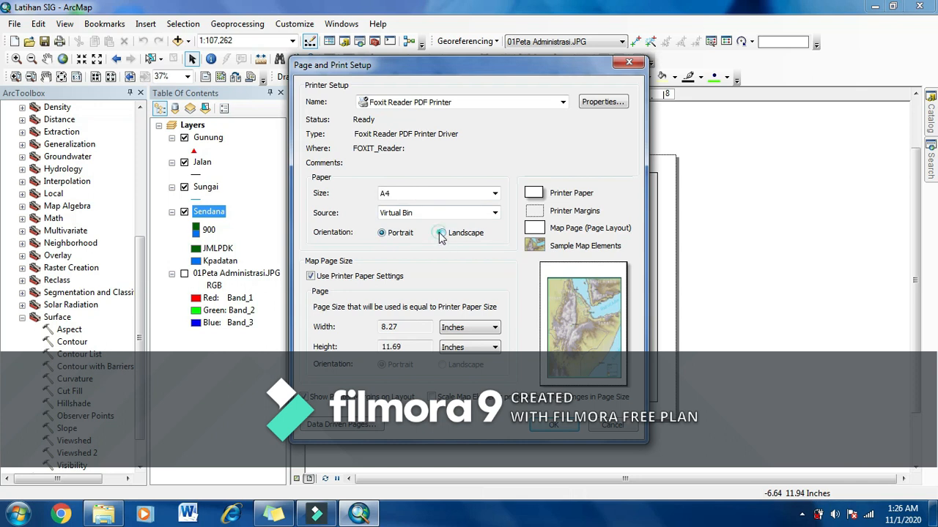
{"action": "left_click", "coordinate": [563, 426]}
- Resize the data frame to fit inside the landscape page's height, leaving an empty strip along the page's right side
{"action": "scroll", "coordinate": [545, 316], "scroll_direction": "down", "scroll_amount": 5}
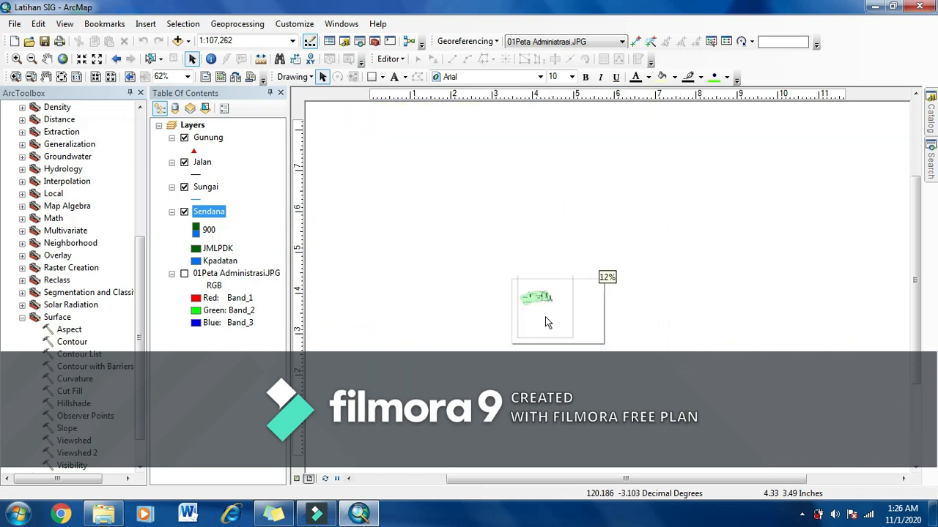
{"action": "scroll", "coordinate": [545, 321], "scroll_direction": "up", "scroll_amount": 4}
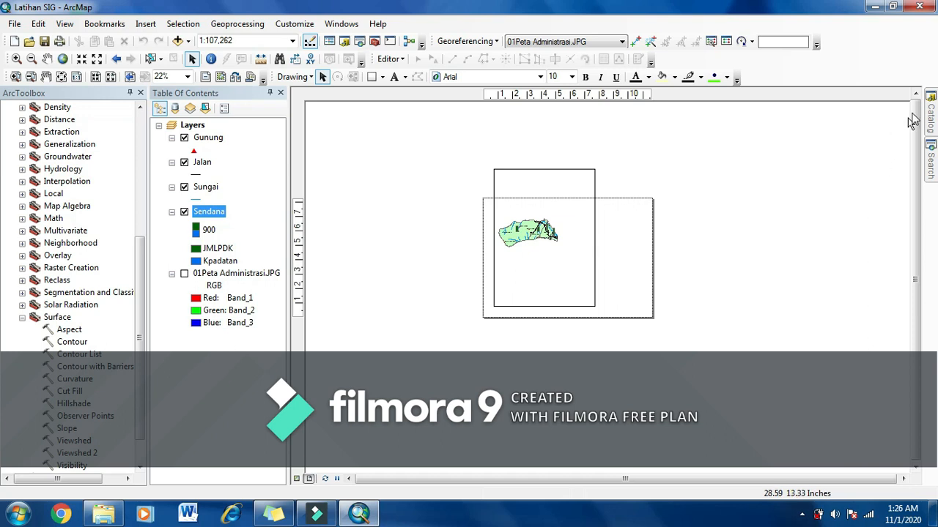
{"action": "scroll", "coordinate": [624, 215], "scroll_direction": "up", "scroll_amount": 2}
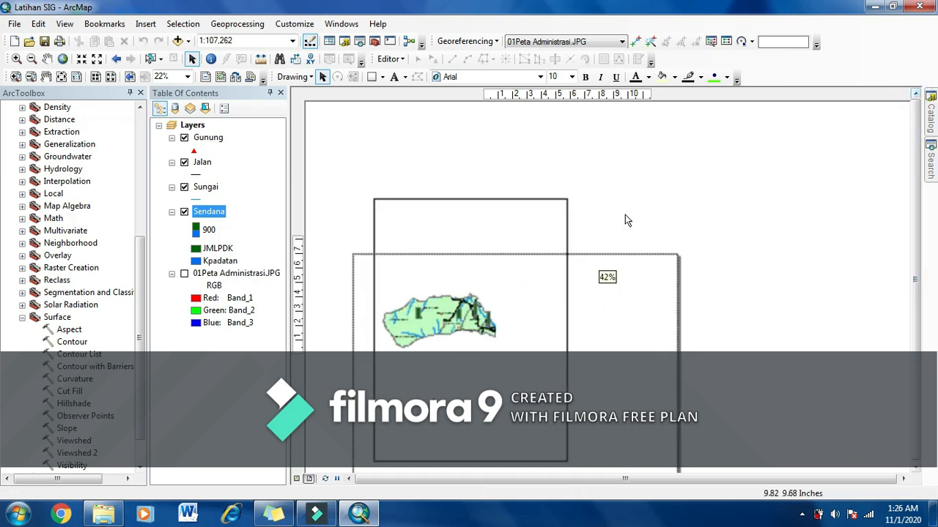
{"action": "left_click", "coordinate": [457, 333]}
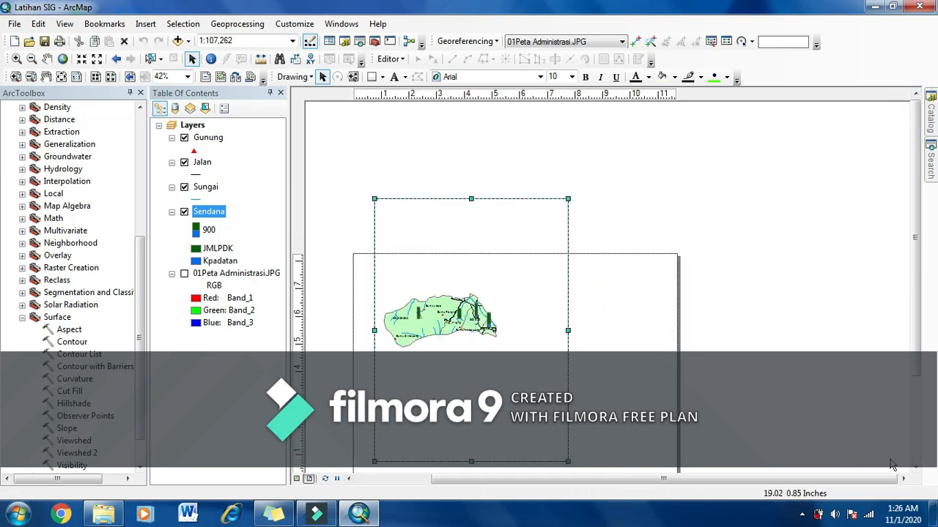
{"action": "left_click", "coordinate": [914, 469]}
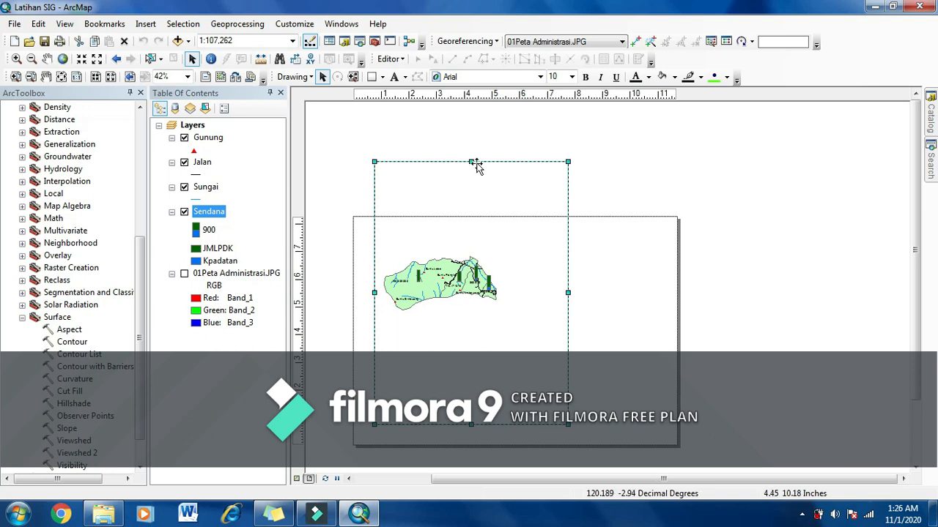
{"action": "left_click_drag", "start_coordinate": [473, 162], "coordinate": [470, 226]}
{"action": "mouse_move", "coordinate": [373, 326]}
{"action": "left_mouse_down"}
{"action": "mouse_move", "coordinate": [356, 326]}
{"action": "mouse_move", "coordinate": [368, 326]}
{"action": "left_mouse_up"}
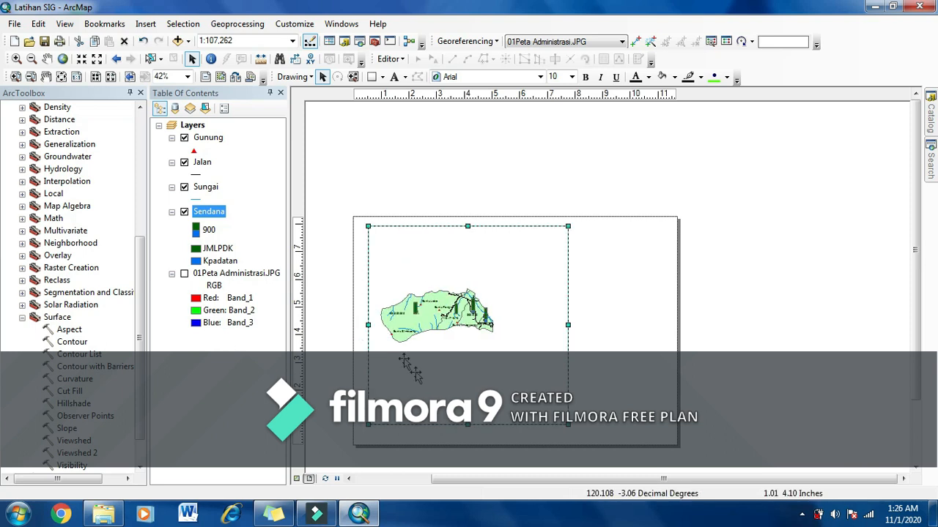
{"action": "mouse_move", "coordinate": [467, 431]}
{"action": "left_mouse_down"}
{"action": "mouse_move", "coordinate": [469, 448]}
{"action": "mouse_move", "coordinate": [469, 434]}
{"action": "left_mouse_up"}
{"action": "left_click_drag", "start_coordinate": [567, 332], "coordinate": [587, 331]}
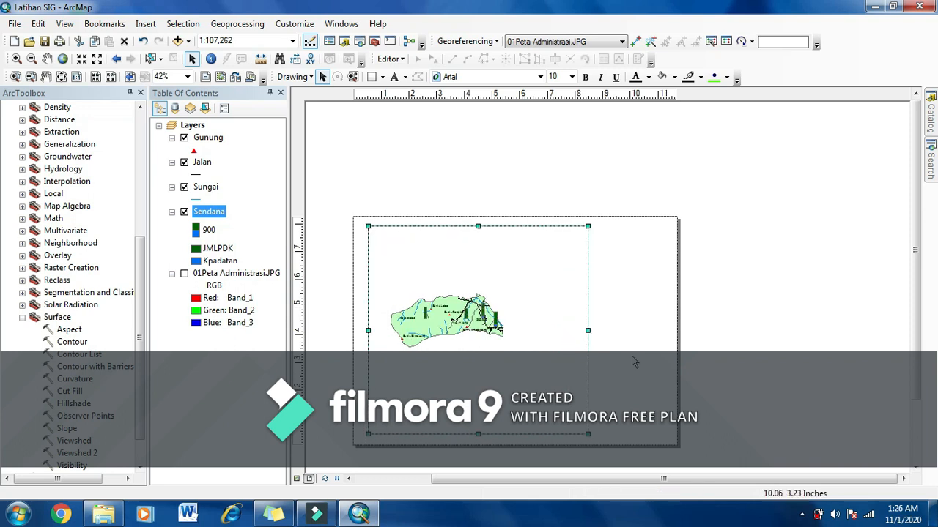
- Draw a tall rectangle in the empty strip beside the data frame and delete it
{"action": "scroll", "coordinate": [635, 369], "scroll_direction": "down", "scroll_amount": 3}
{"action": "scroll", "coordinate": [638, 376], "scroll_direction": "up", "scroll_amount": 3}
{"action": "left_click_drag", "start_coordinate": [913, 375], "coordinate": [913, 397]}
{"action": "scroll", "coordinate": [646, 325], "scroll_direction": "down", "scroll_amount": 1}
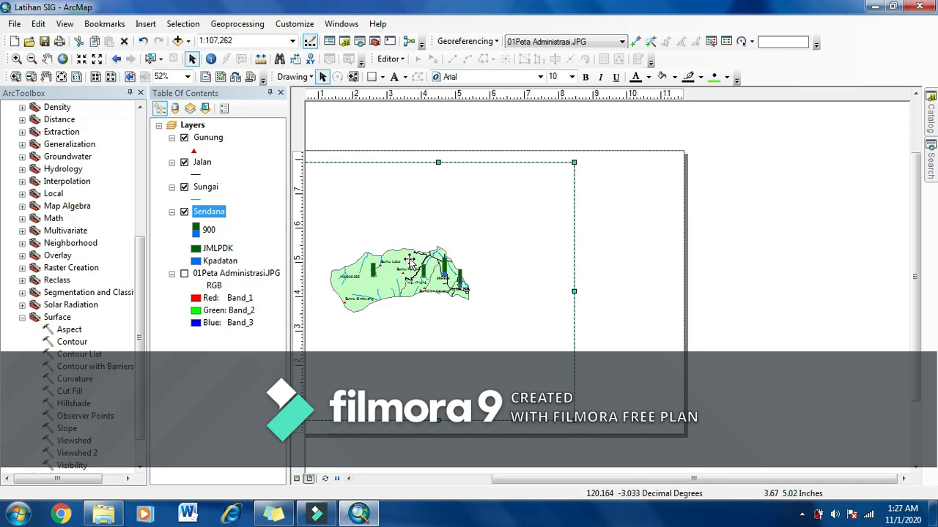
{"action": "left_click", "coordinate": [372, 77]}
{"action": "left_click_drag", "start_coordinate": [579, 159], "coordinate": [667, 420]}
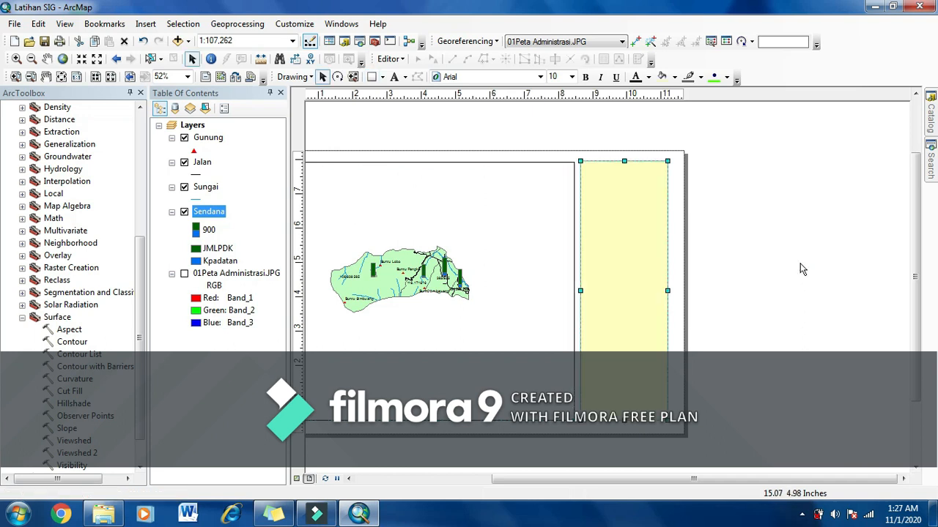
{"action": "left_click", "coordinate": [726, 239]}
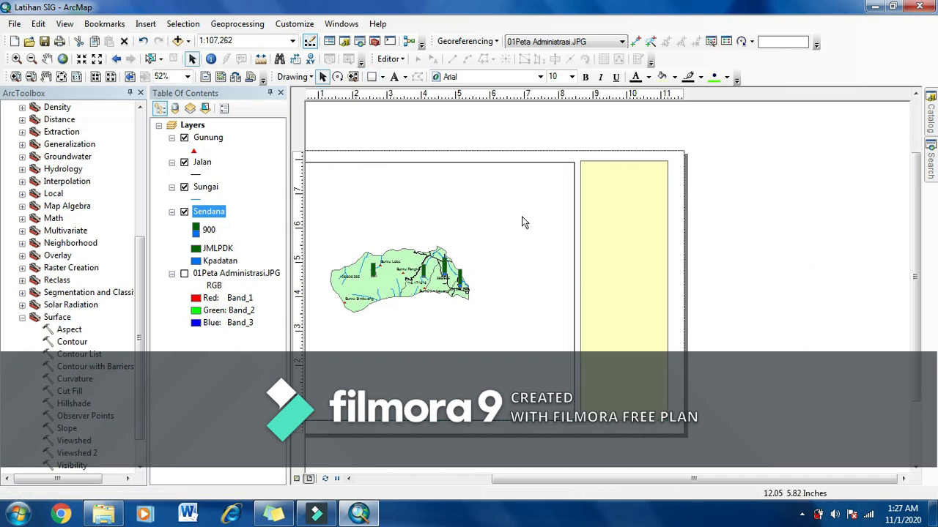
{"action": "left_click", "coordinate": [620, 241]}
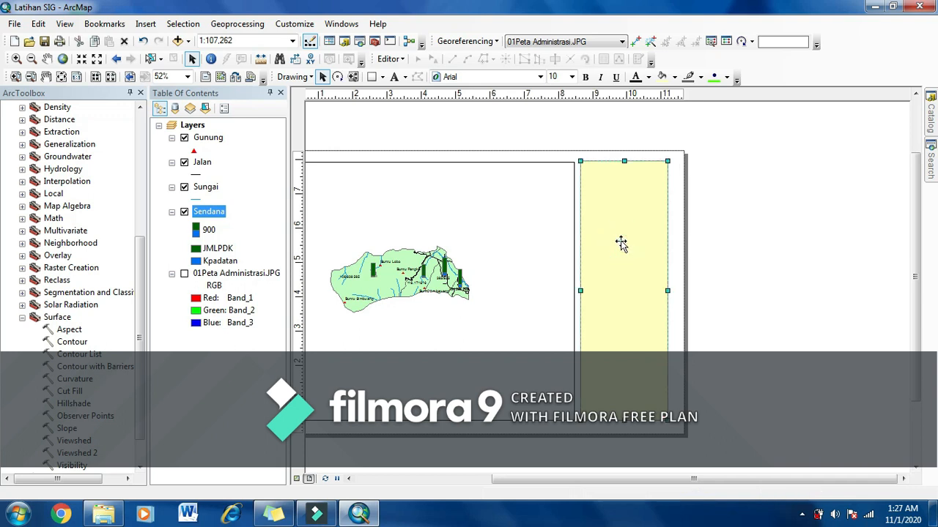
{"action": "key", "text": "Delete"}
- Widen the data frame to the page's right margin and raise its bottom edge, leaving an empty strip below it
{"action": "left_click", "coordinate": [539, 239]}
{"action": "left_click_drag", "start_coordinate": [576, 291], "coordinate": [670, 297]}
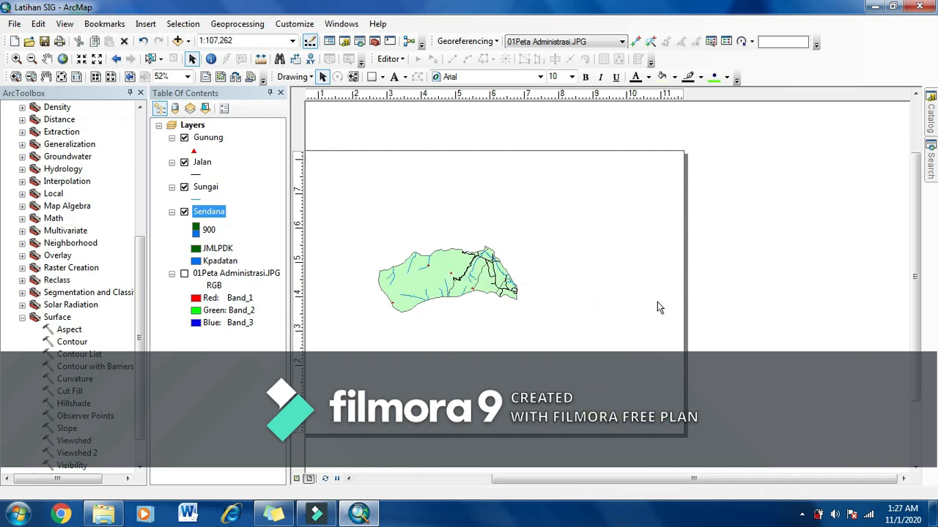
{"action": "left_click_drag", "start_coordinate": [487, 420], "coordinate": [493, 366]}
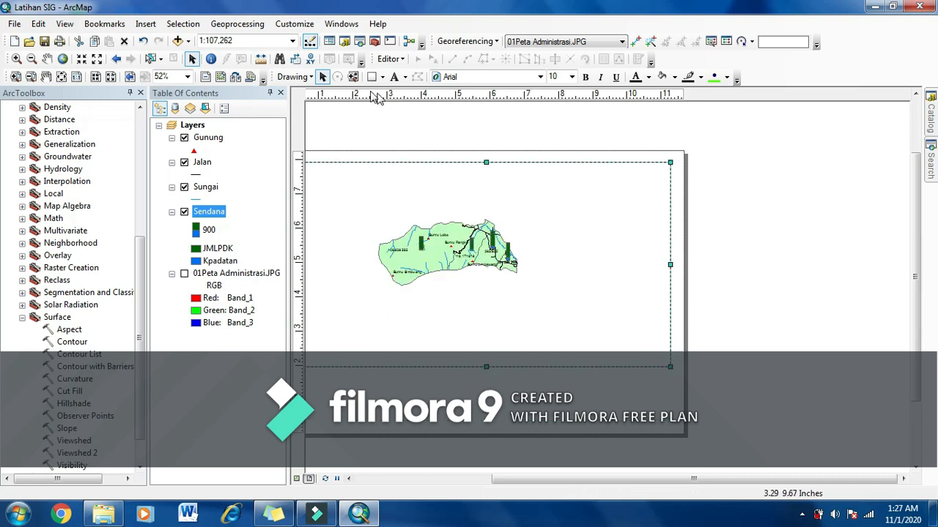
{"action": "left_click_drag", "start_coordinate": [533, 479], "coordinate": [485, 479]}
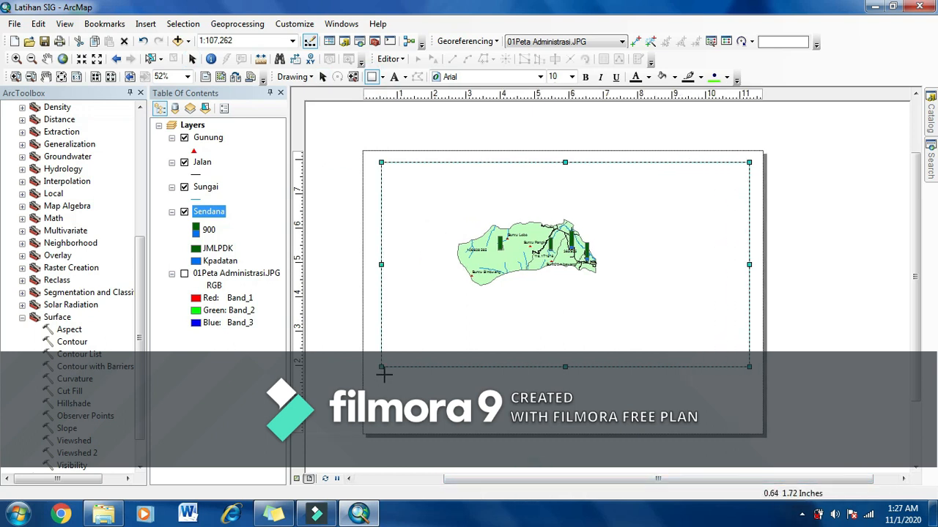
- Draw a rectangle about 10.86 by 1.36 in filling the empty strip below the data frame
{"action": "left_click_drag", "start_coordinate": [378, 375], "coordinate": [750, 421]}
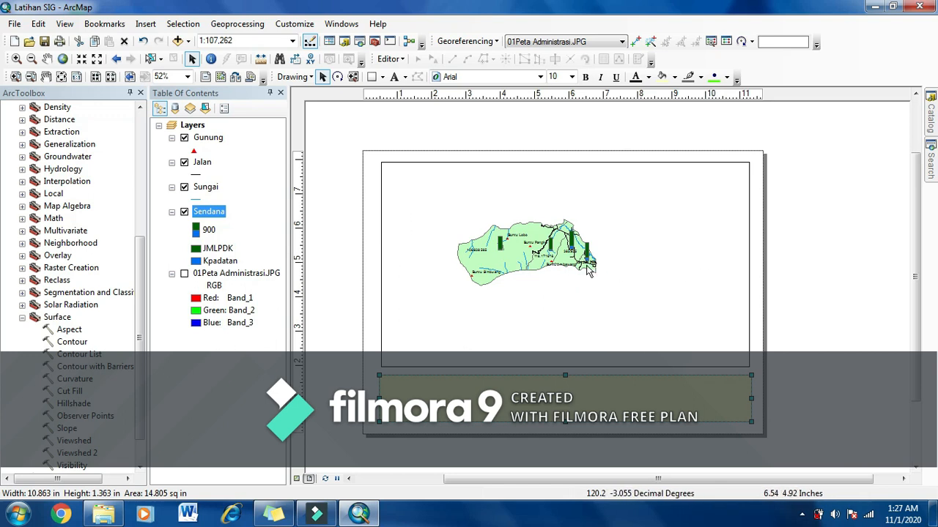
- Narrow the data frame from its right edge, leaving an empty strip along the page's right side
{"action": "left_click", "coordinate": [705, 291]}
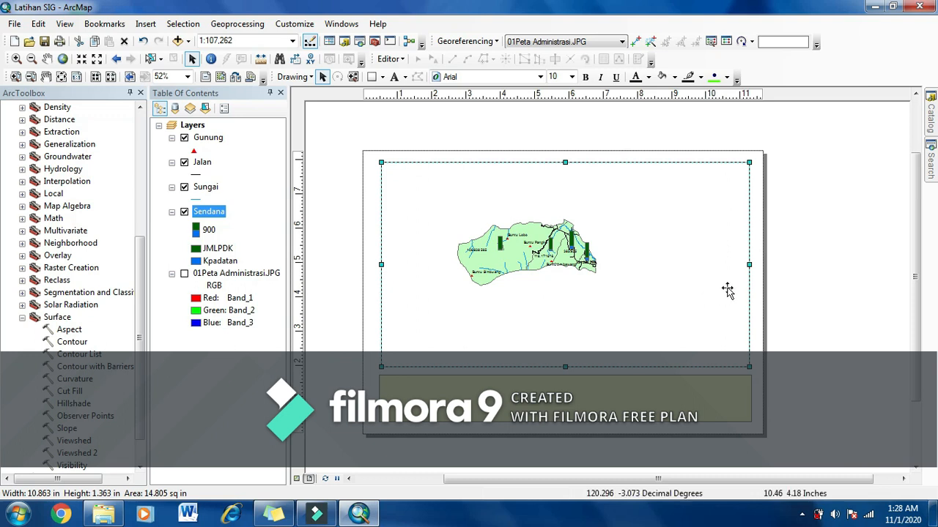
{"action": "left_click", "coordinate": [748, 264]}
{"action": "left_click_drag", "start_coordinate": [711, 267], "coordinate": [670, 266]}
- Move the bottom rectangle beside the data frame and reshape it into a tall column filling the right-hand strip
{"action": "left_click", "coordinate": [665, 397]}
{"action": "left_click_drag", "start_coordinate": [641, 399], "coordinate": [770, 196]}
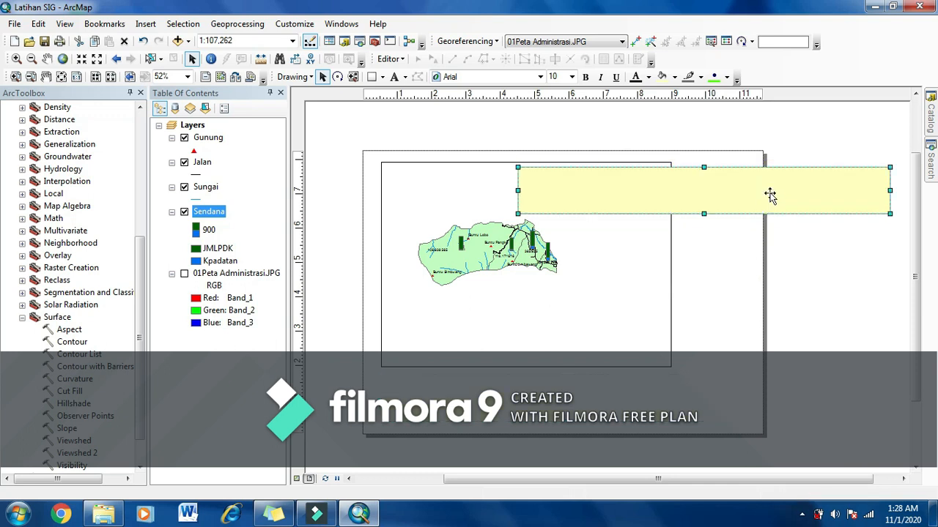
{"action": "left_click_drag", "start_coordinate": [704, 213], "coordinate": [707, 421]}
{"action": "left_click_drag", "start_coordinate": [519, 302], "coordinate": [678, 300]}
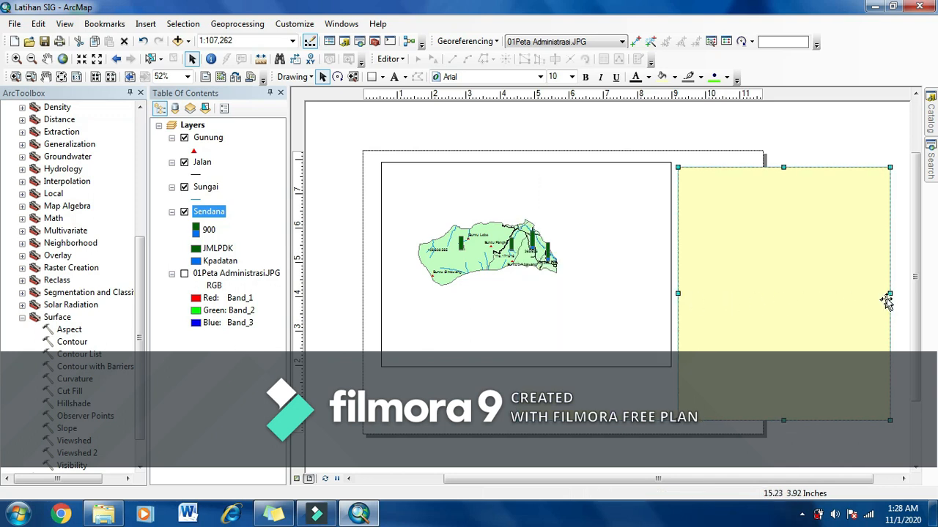
{"action": "left_click_drag", "start_coordinate": [887, 295], "coordinate": [747, 294]}
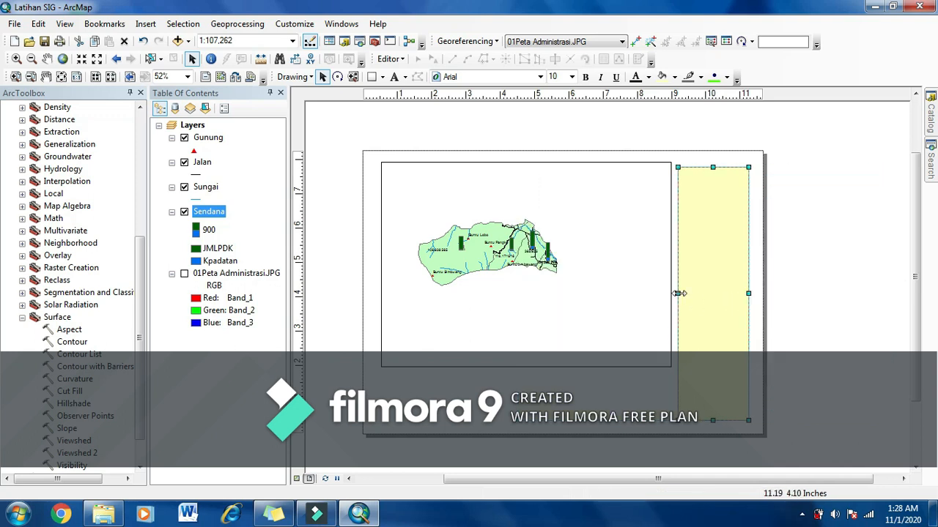
- Extend the data frame's bottom edge down to line up with the bottom of the tall rectangle
{"action": "left_click", "coordinate": [537, 306]}
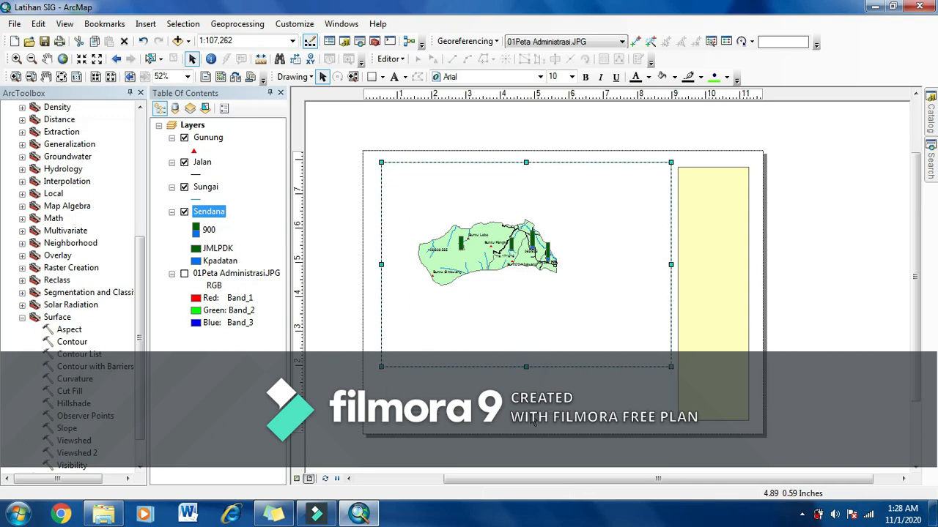
{"action": "left_click_drag", "start_coordinate": [533, 427], "coordinate": [553, 419]}
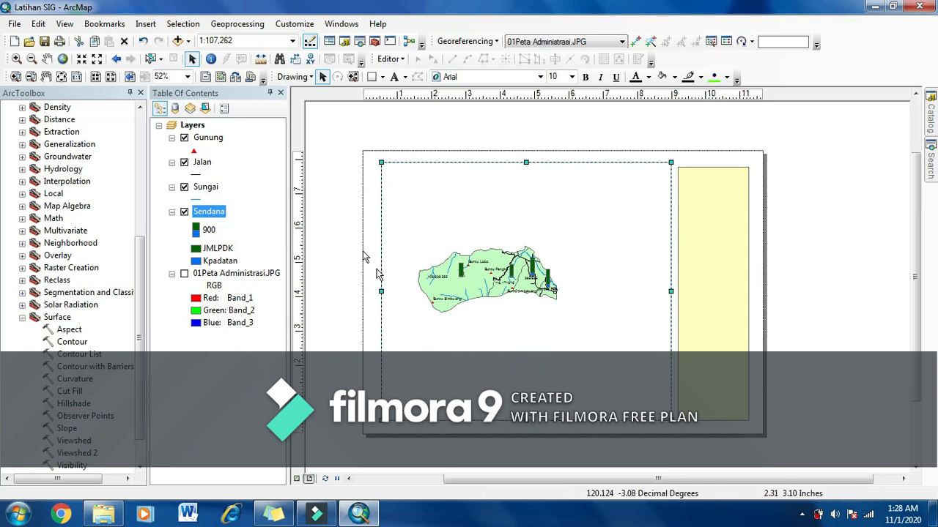
{"action": "left_click", "coordinate": [335, 199]}
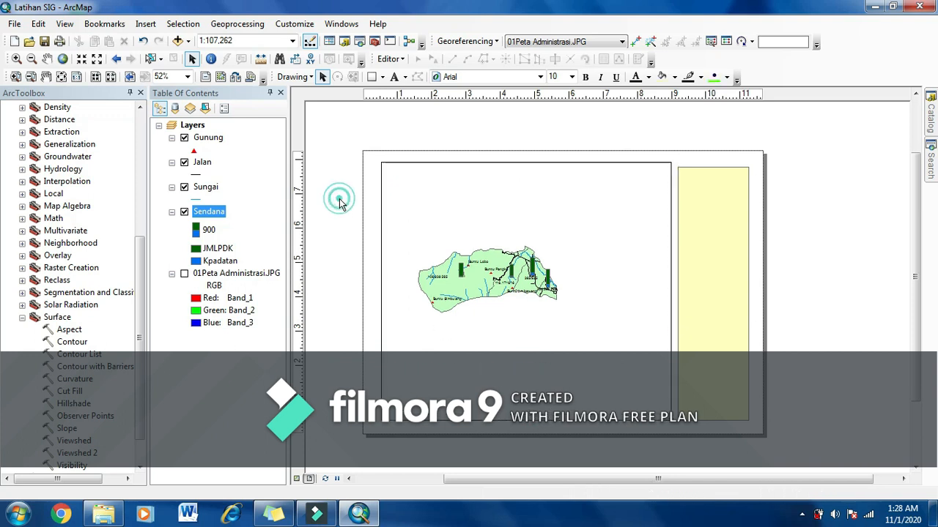
- Move the tall rectangle out of the side strip and restore the data frame to full page width above an empty bottom strip
{"action": "left_click", "coordinate": [607, 276]}
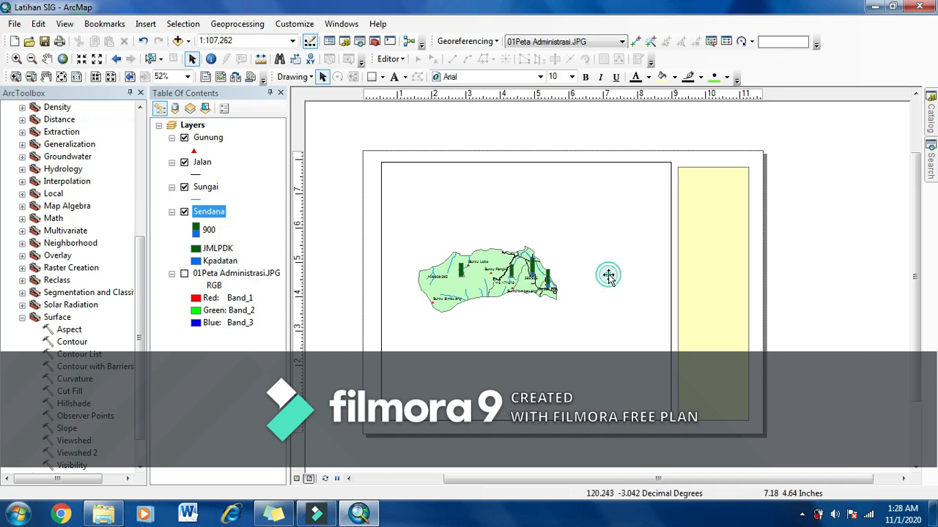
{"action": "left_click", "coordinate": [691, 262]}
{"action": "left_click_drag", "start_coordinate": [708, 223], "coordinate": [632, 464]}
{"action": "left_click", "coordinate": [577, 284]}
{"action": "left_click_drag", "start_coordinate": [671, 293], "coordinate": [753, 300]}
{"action": "left_click_drag", "start_coordinate": [566, 419], "coordinate": [566, 364]}
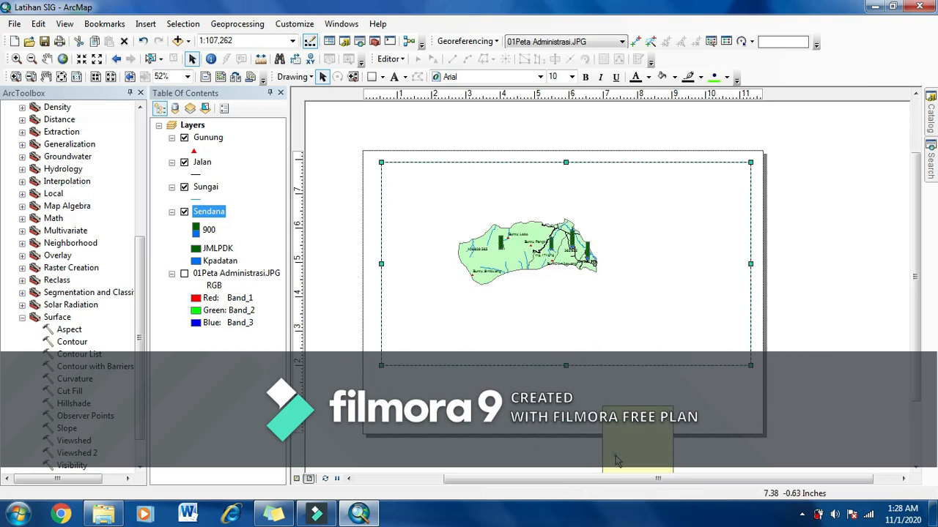
- Move the rectangle under the data frame and reshape it to the frame's full width within the bottom strip
{"action": "left_click_drag", "start_coordinate": [630, 460], "coordinate": [411, 342]}
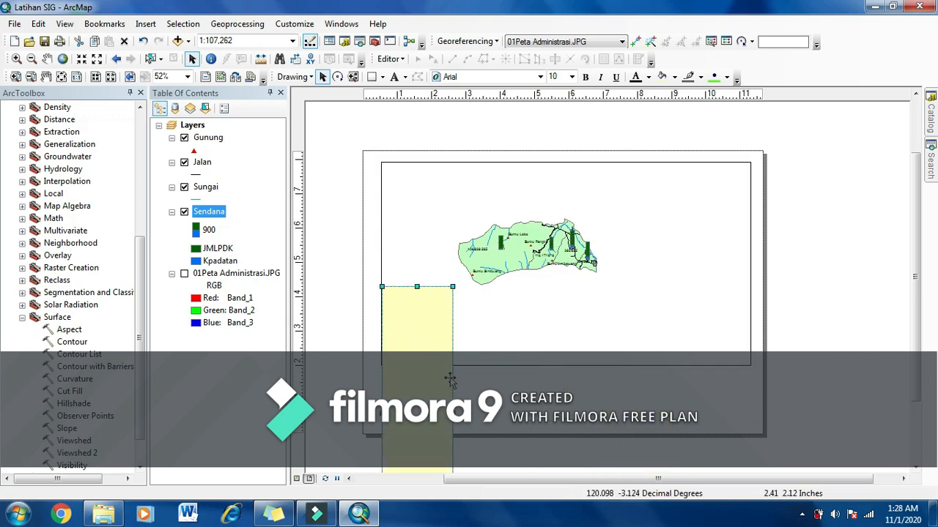
{"action": "left_click_drag", "start_coordinate": [453, 414], "coordinate": [751, 415]}
{"action": "left_click_drag", "start_coordinate": [566, 286], "coordinate": [567, 372]}
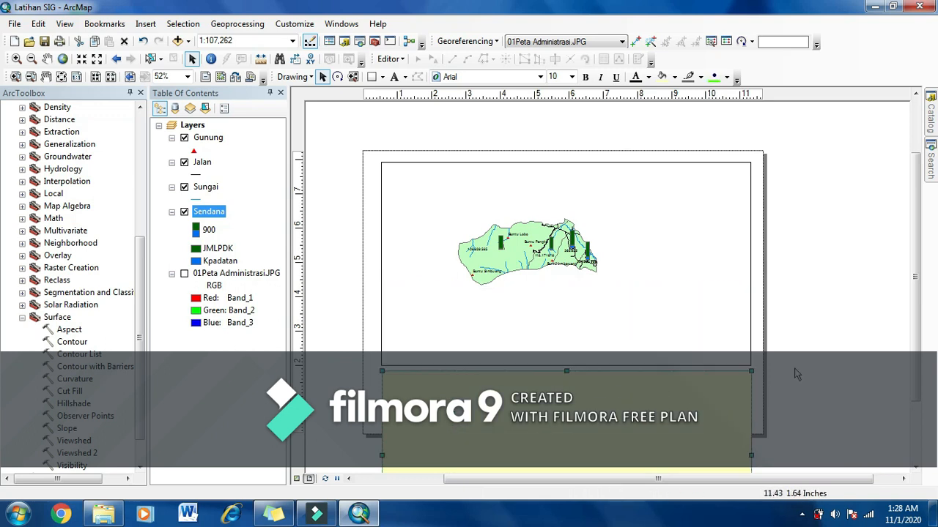
{"action": "left_click_drag", "start_coordinate": [915, 354], "coordinate": [914, 403]}
{"action": "left_click_drag", "start_coordinate": [567, 469], "coordinate": [568, 349]}
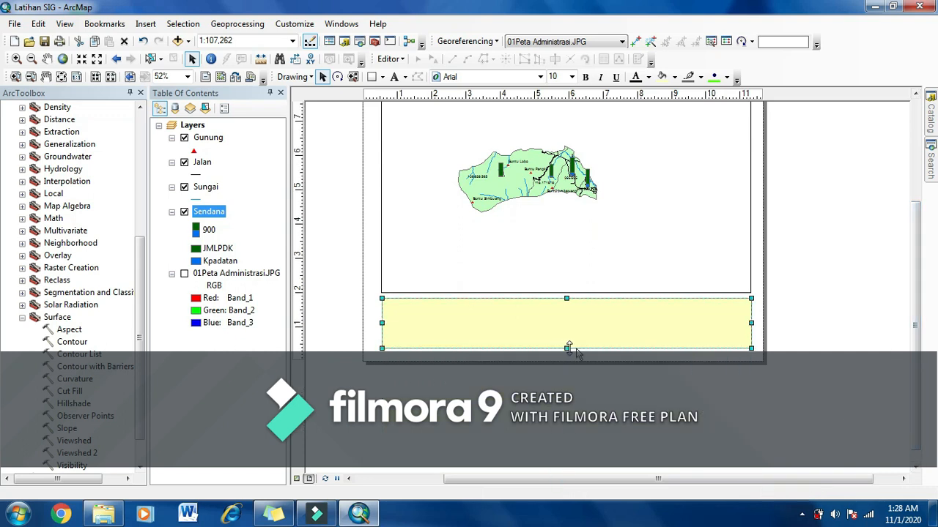
{"action": "left_click", "coordinate": [799, 304]}
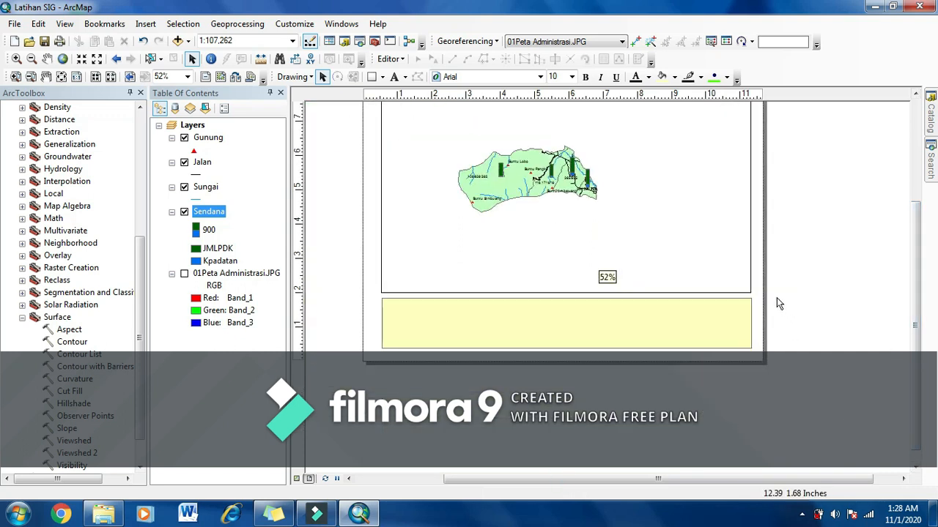
- Set the data frame's map scale to 1:100,000
{"action": "scroll", "coordinate": [777, 298], "scroll_direction": "down", "scroll_amount": 3}
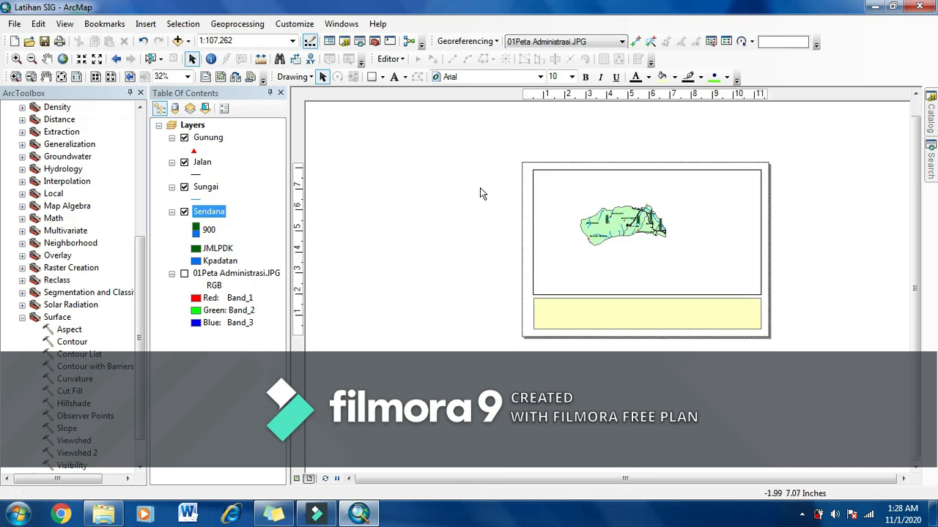
{"action": "scroll", "coordinate": [737, 260], "scroll_direction": "up", "scroll_amount": 3}
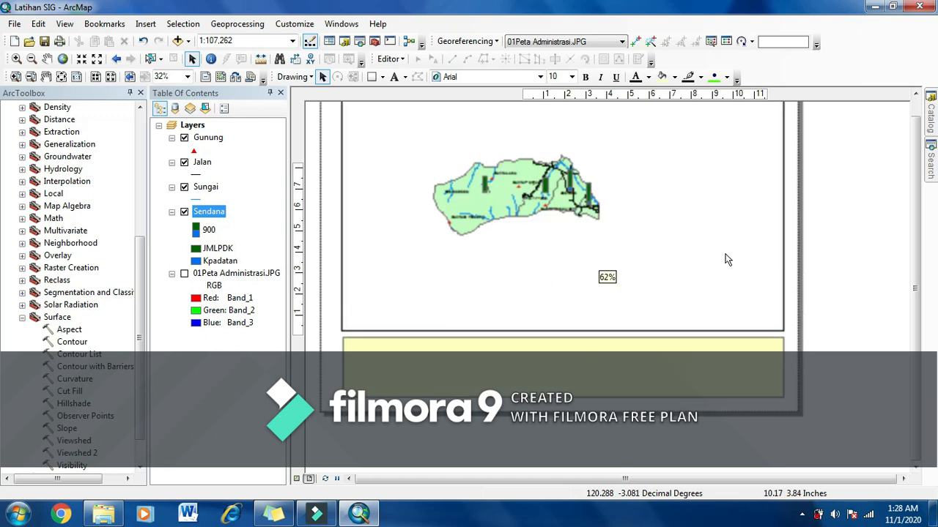
{"action": "scroll", "coordinate": [725, 254], "scroll_direction": "down", "scroll_amount": 1}
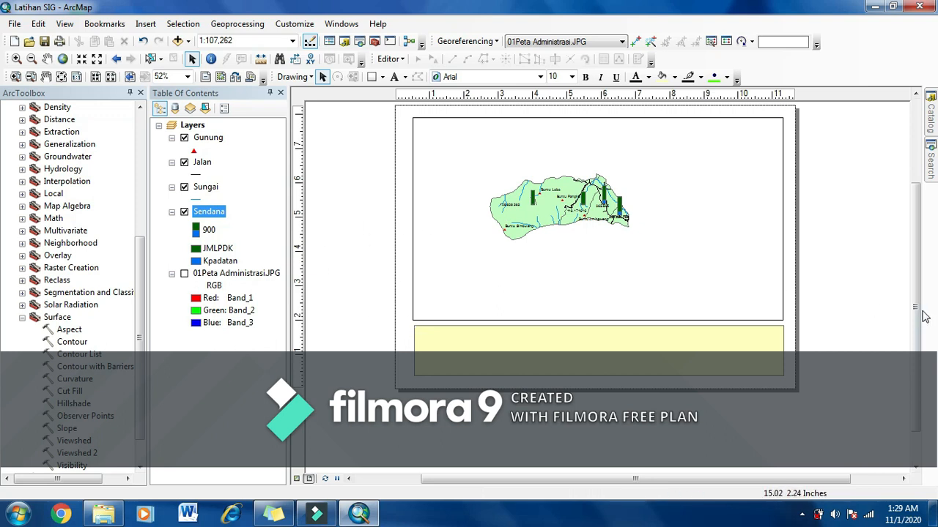
{"action": "left_click_drag", "start_coordinate": [917, 279], "coordinate": [920, 224]}
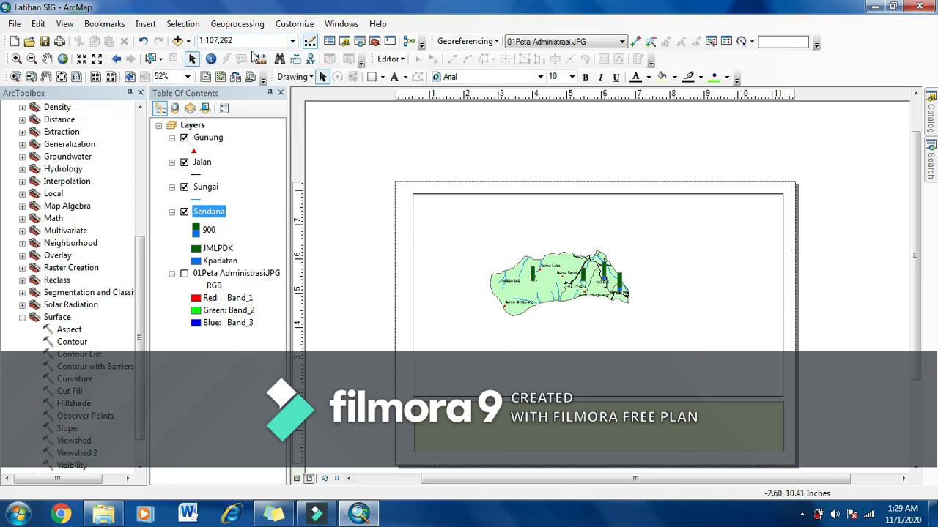
{"action": "left_click", "coordinate": [292, 42]}
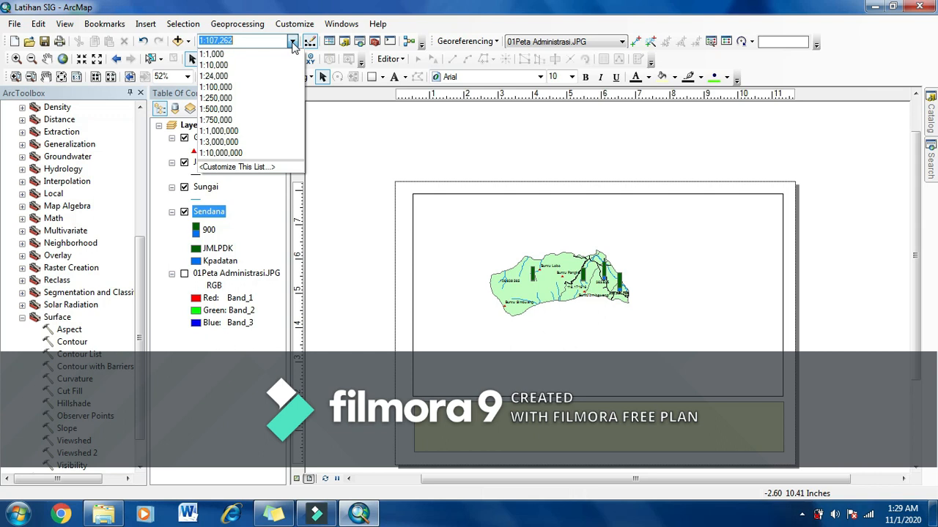
{"action": "left_click", "coordinate": [233, 88]}
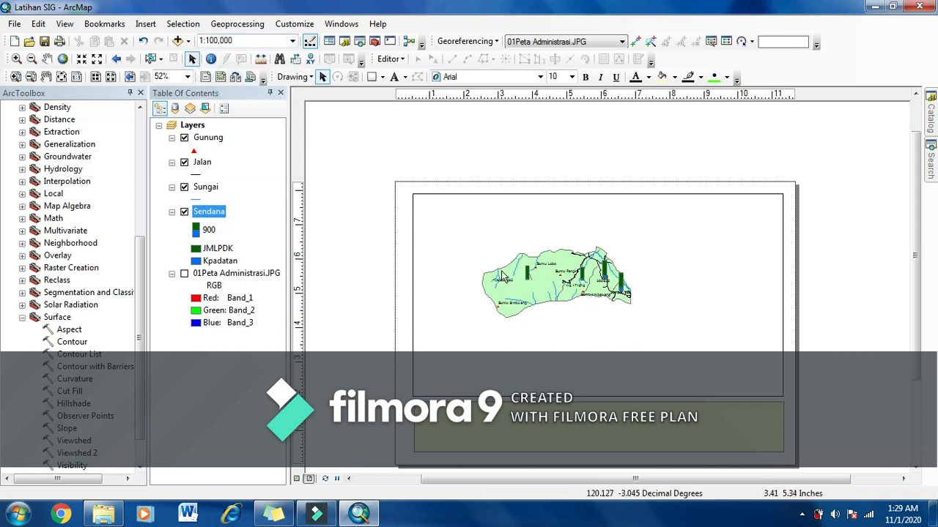
- Set the map scale to 1:50,000 and pan the Sendana map so it lies fully inside the data frame
{"action": "left_click", "coordinate": [285, 43]}
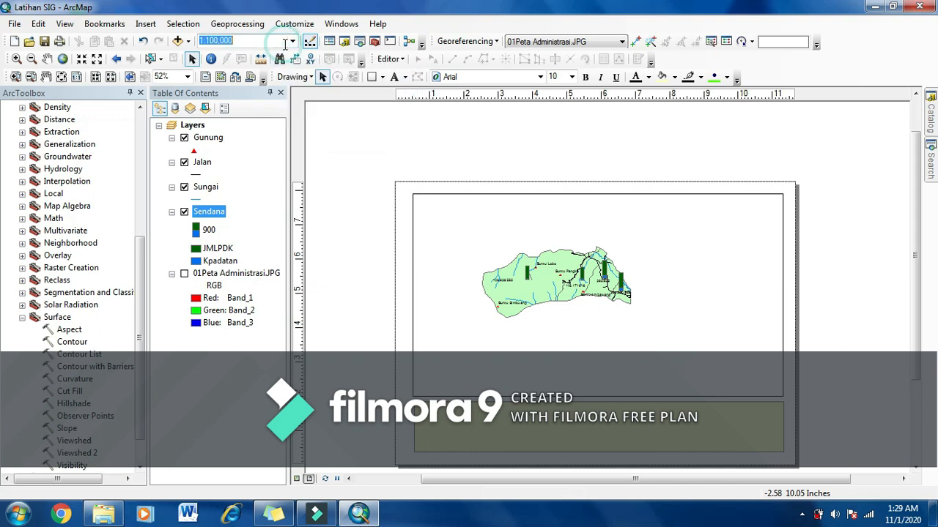
{"action": "type", "text": "5"}
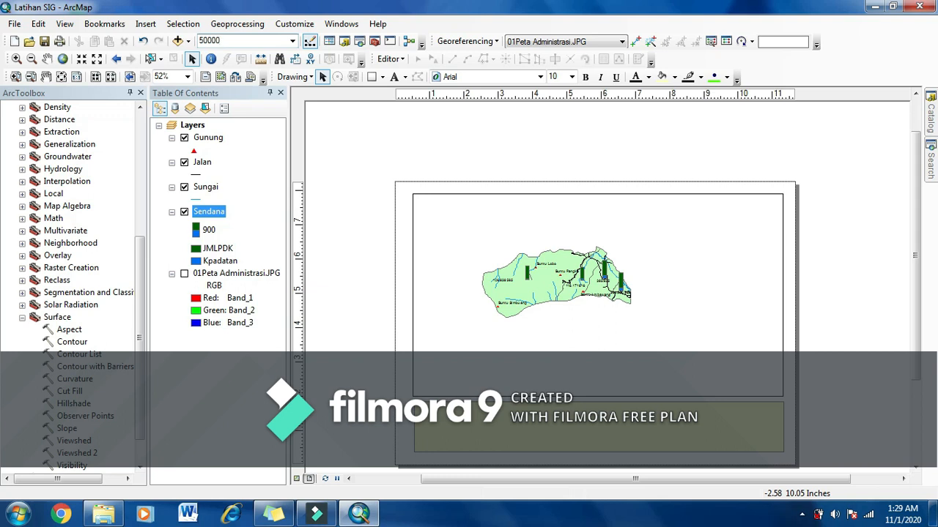
{"action": "type", "text": "0,000"}
{"action": "key", "text": "Return"}
{"action": "left_click", "coordinate": [471, 247]}
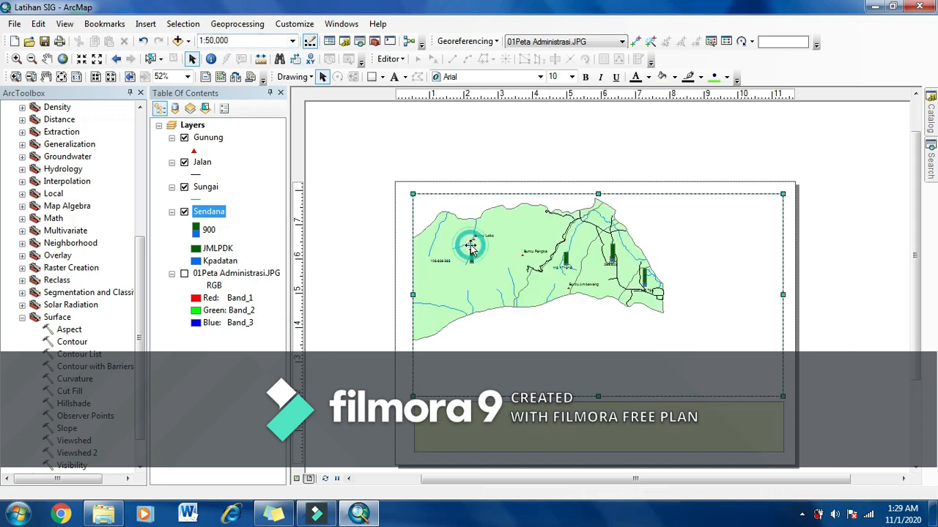
{"action": "left_click", "coordinate": [46, 59]}
{"action": "left_click_drag", "start_coordinate": [521, 249], "coordinate": [557, 268]}
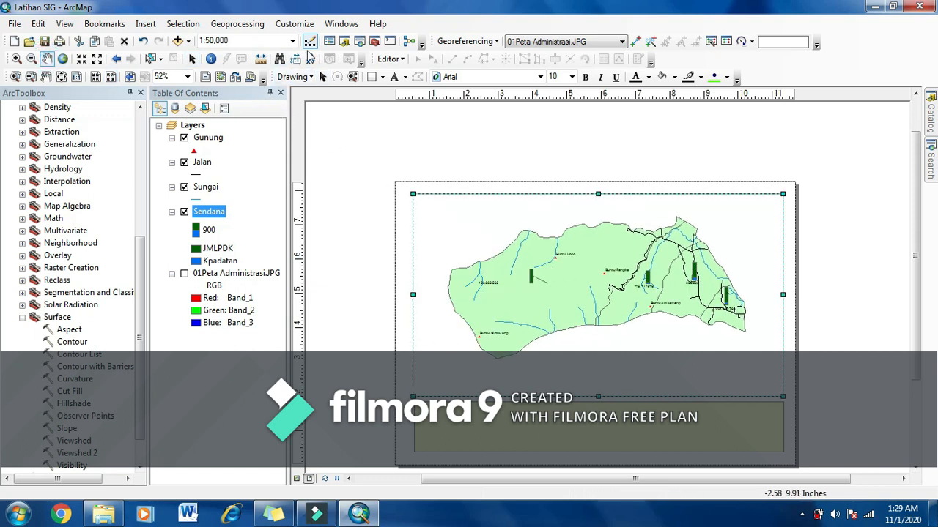
- Try a map scale of 1:40,000, and return the scale to 1:50,000
{"action": "left_click", "coordinate": [281, 41]}
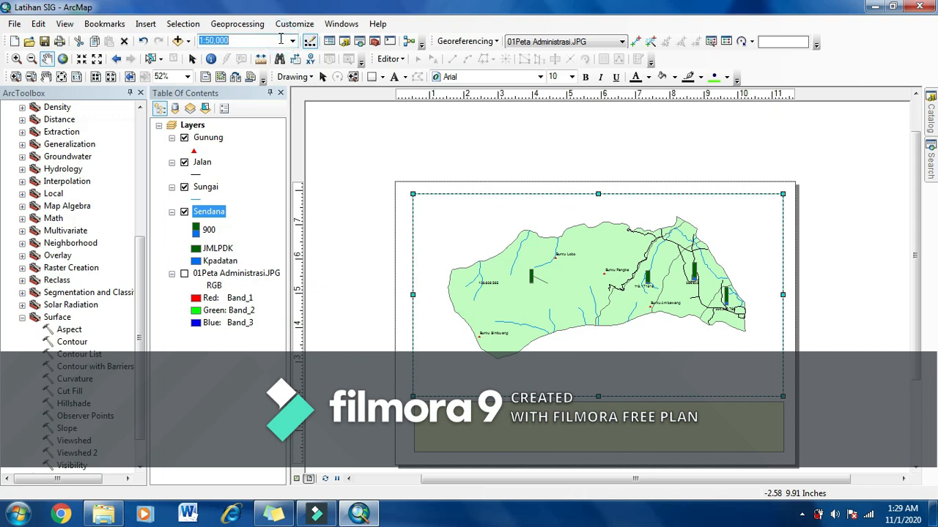
{"action": "type", "text": "40,000"}
{"action": "key", "text": "Return"}
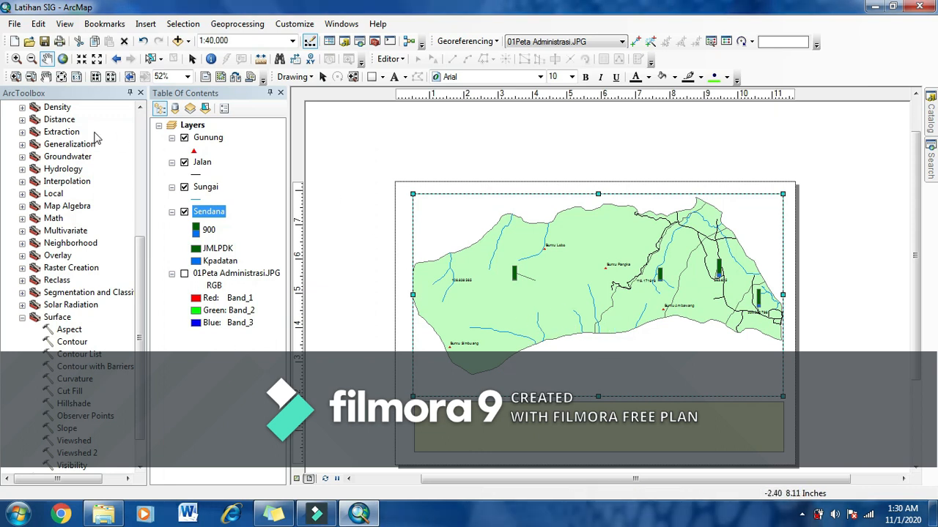
{"action": "left_click", "coordinate": [247, 41]}
{"action": "type", "text": "5"}
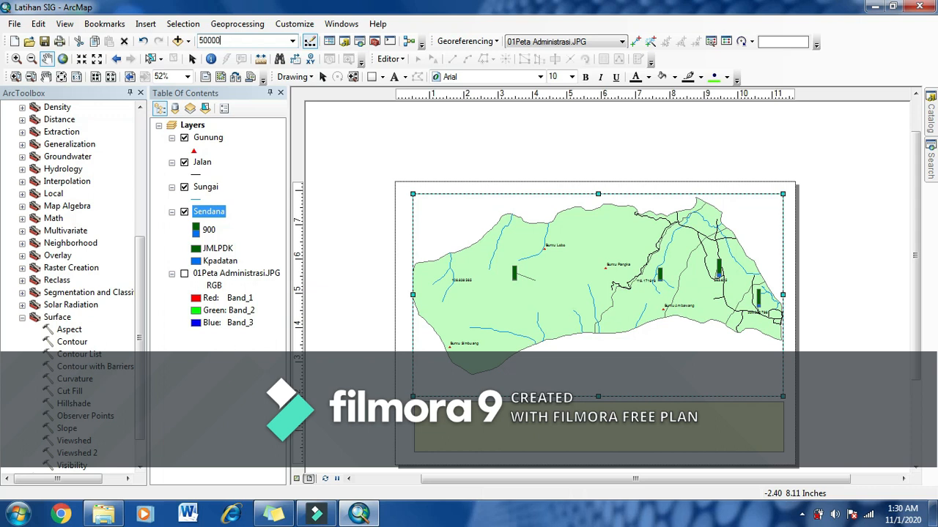
{"action": "type", "text": "0,000"}
{"action": "key", "text": "Return"}
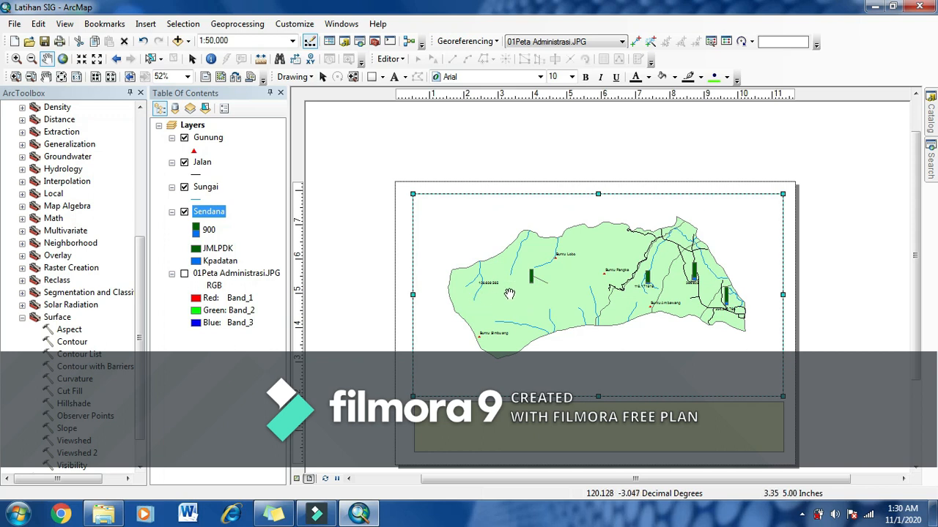
- Examine the Sendana map's fit, labels and margins inside the data frame and the strip below it
{"action": "scroll", "coordinate": [509, 292], "scroll_direction": "up", "scroll_amount": 2}
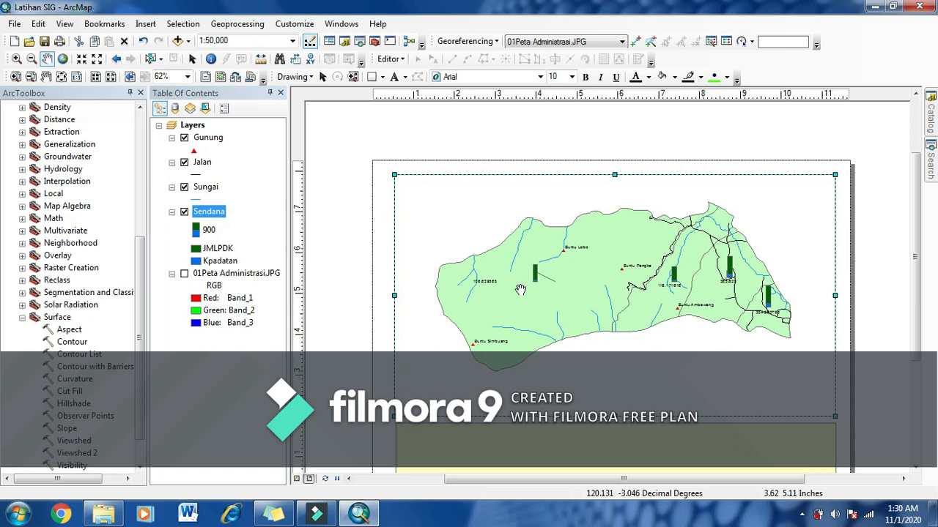
{"action": "scroll", "coordinate": [519, 290], "scroll_direction": "down", "scroll_amount": 2}
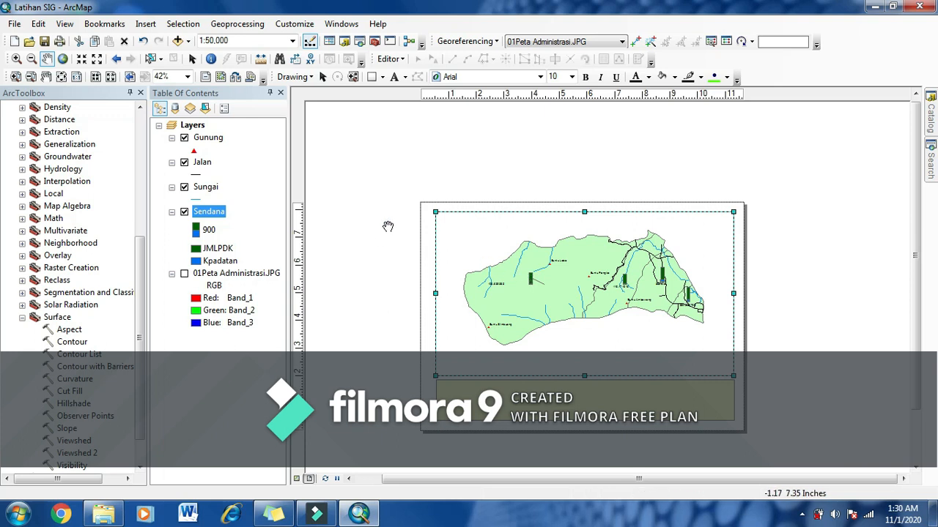
{"action": "scroll", "coordinate": [387, 226], "scroll_direction": "down", "scroll_amount": 2}
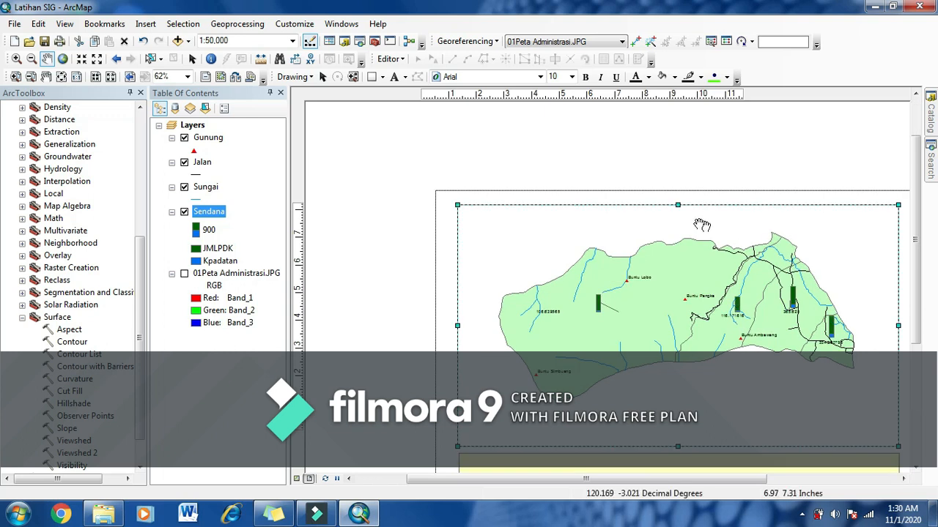
{"action": "scroll", "coordinate": [678, 216], "scroll_direction": "down", "scroll_amount": 2}
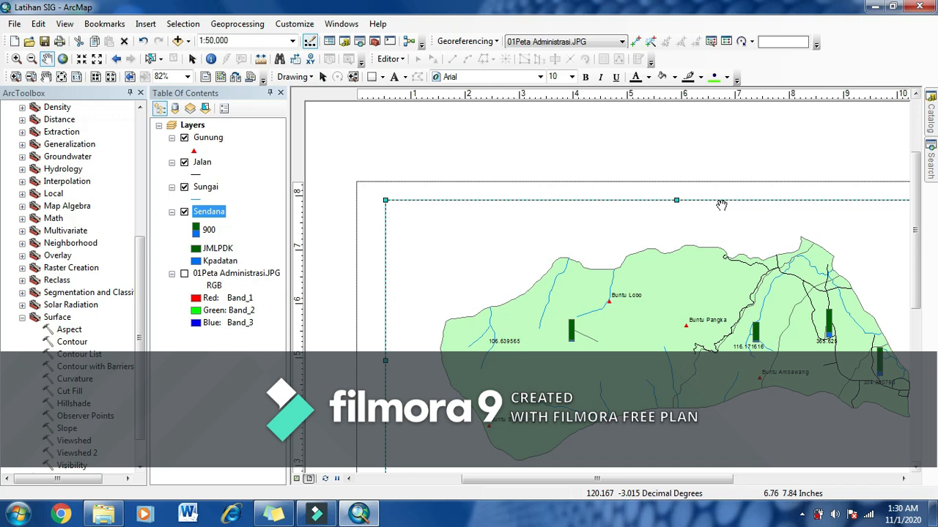
{"action": "scroll", "coordinate": [920, 282], "scroll_direction": "down", "scroll_amount": 3}
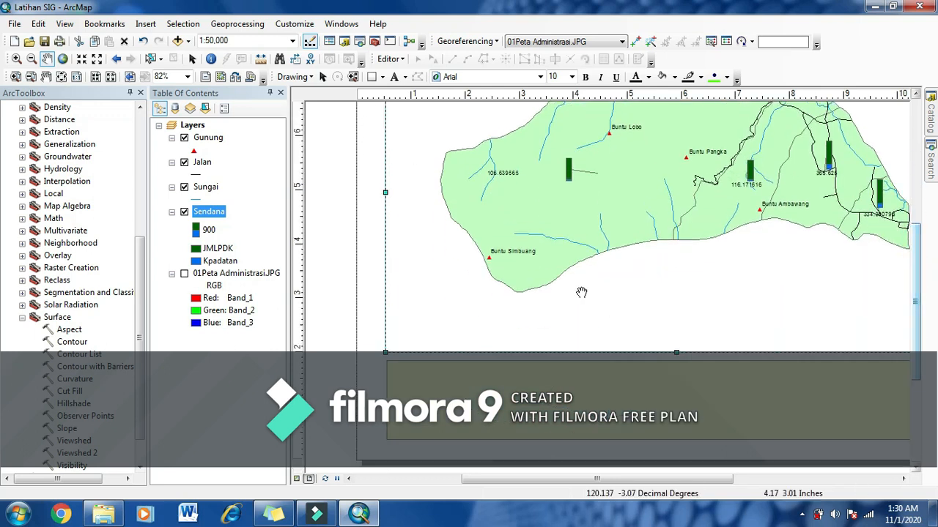
{"action": "scroll", "coordinate": [586, 293], "scroll_direction": "up", "scroll_amount": 2}
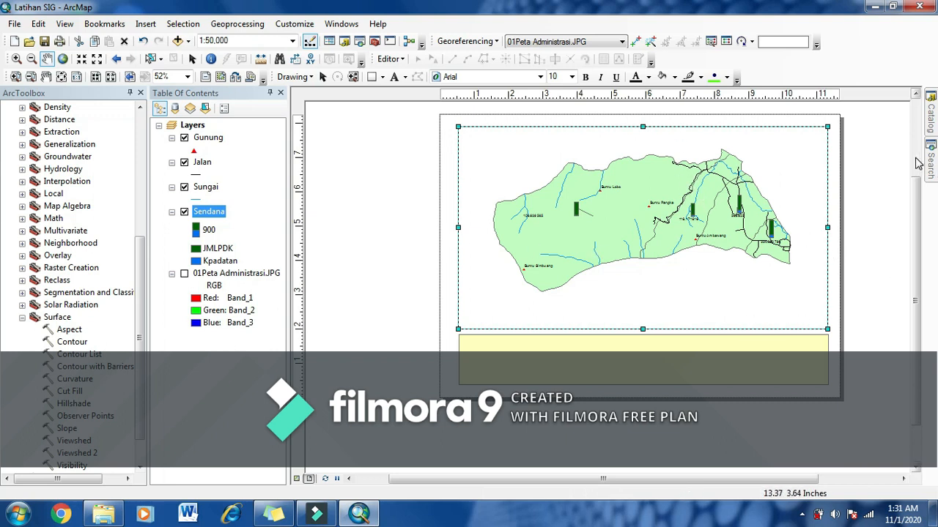
{"action": "left_click", "coordinate": [914, 94]}
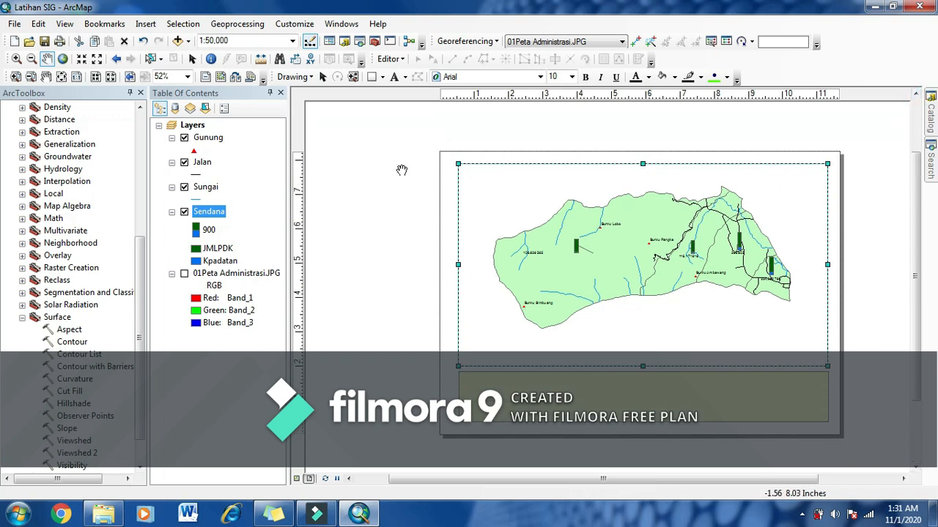
- Add a graticule of meridians and parallels to the Sendana data frame, keeping the wizard's default settings, and apply it to the layout
{"action": "left_click", "coordinate": [322, 79]}
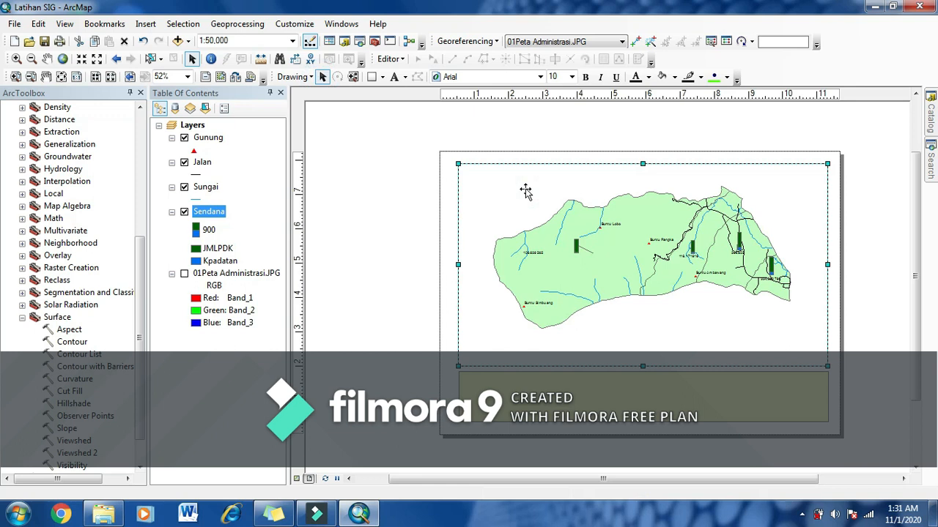
{"action": "right_click", "coordinate": [525, 191]}
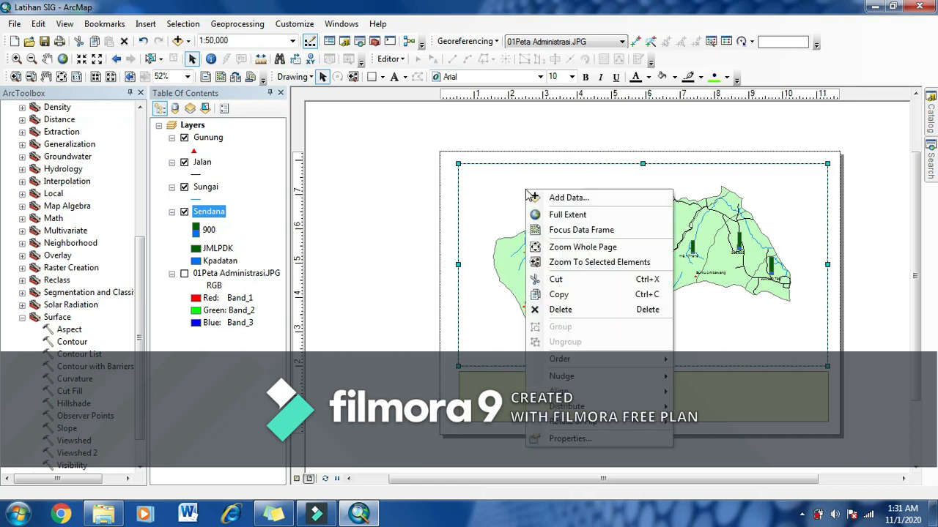
{"action": "left_click", "coordinate": [564, 439]}
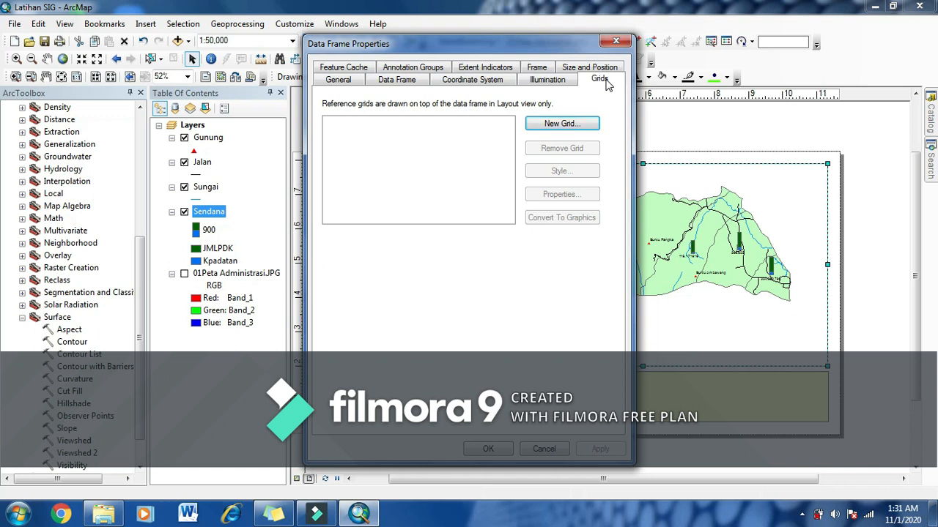
{"action": "left_click", "coordinate": [562, 126]}
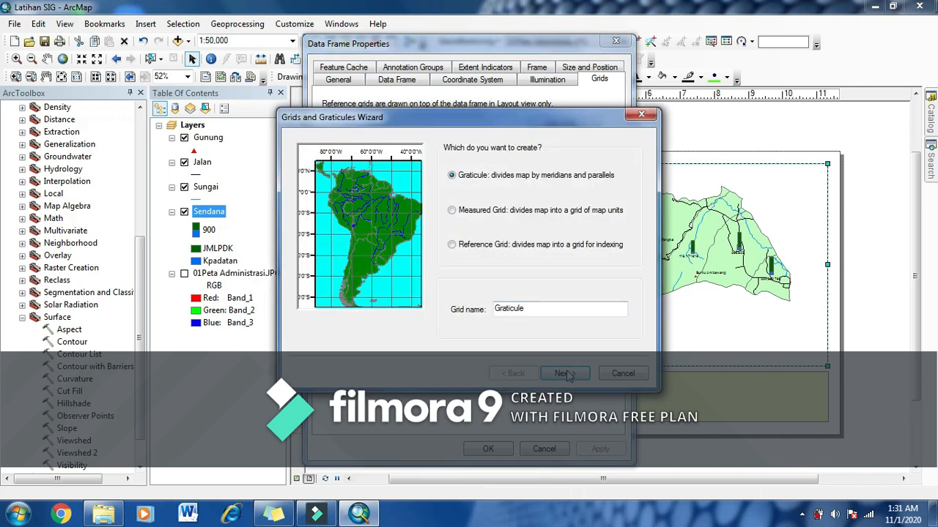
{"action": "left_click", "coordinate": [566, 374]}
{"action": "left_click", "coordinate": [566, 374]}
{"action": "left_click", "coordinate": [565, 374]}
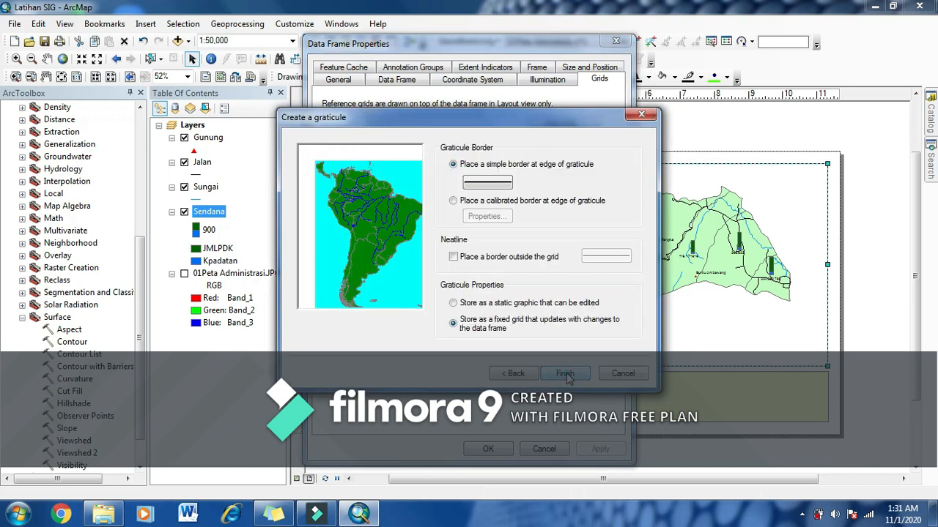
{"action": "left_click", "coordinate": [566, 374]}
{"action": "left_click", "coordinate": [599, 450]}
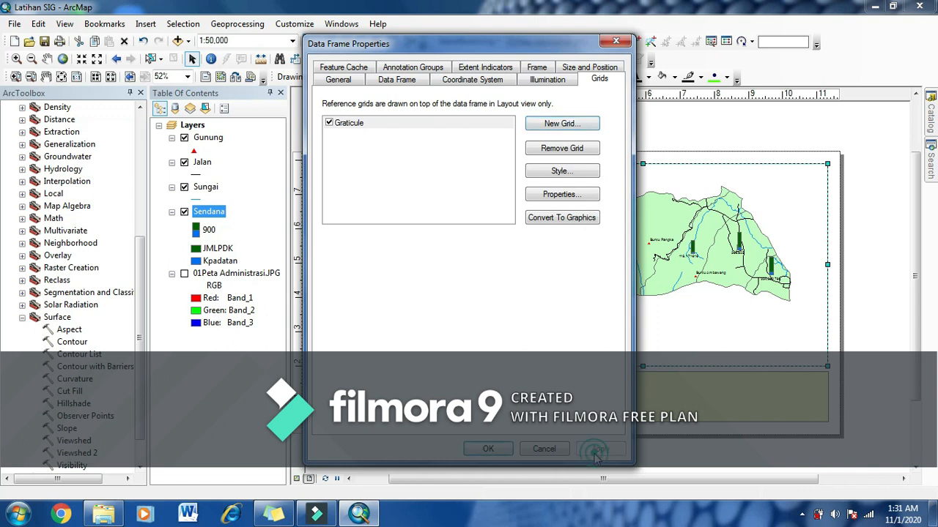
{"action": "left_click", "coordinate": [483, 450]}
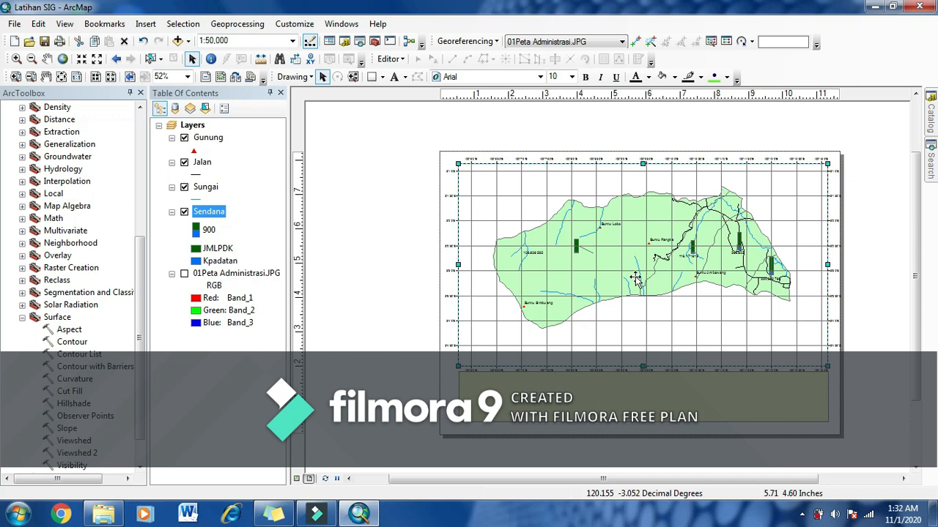
- Examine the graticule's hatching, line, label, interior label and axis settings in its reference system properties
{"action": "right_click", "coordinate": [559, 211]}
{"action": "left_click", "coordinate": [586, 463]}
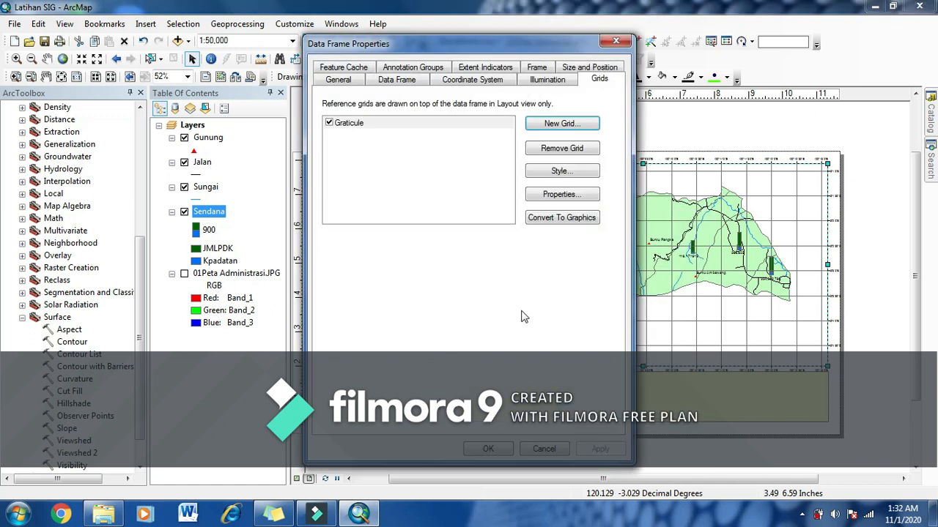
{"action": "left_click_drag", "start_coordinate": [513, 44], "coordinate": [398, 48]}
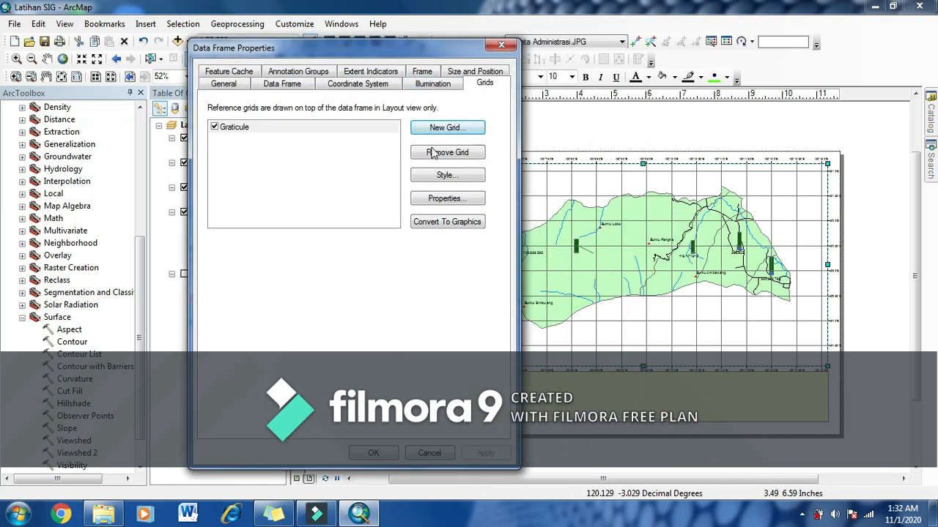
{"action": "left_click", "coordinate": [444, 205]}
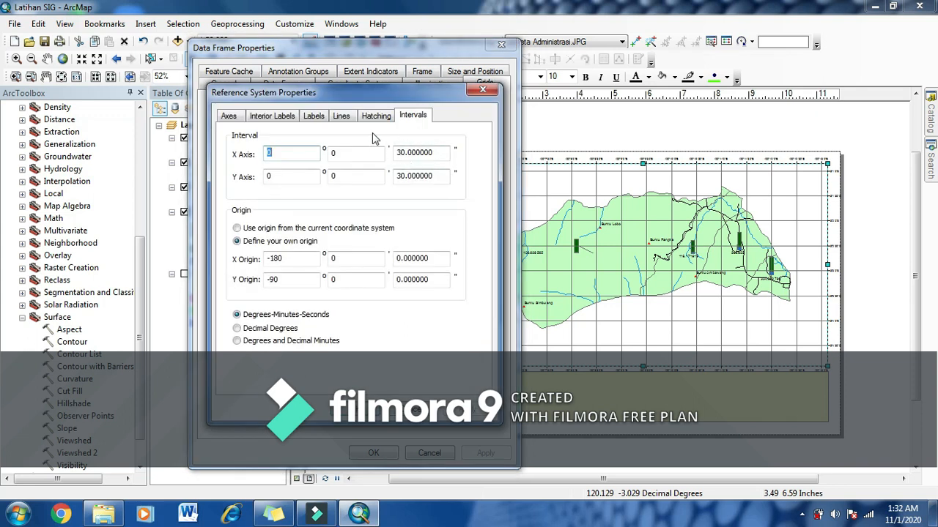
{"action": "left_click", "coordinate": [372, 117]}
{"action": "left_click", "coordinate": [342, 119]}
{"action": "left_click", "coordinate": [313, 119]}
{"action": "left_click", "coordinate": [274, 120]}
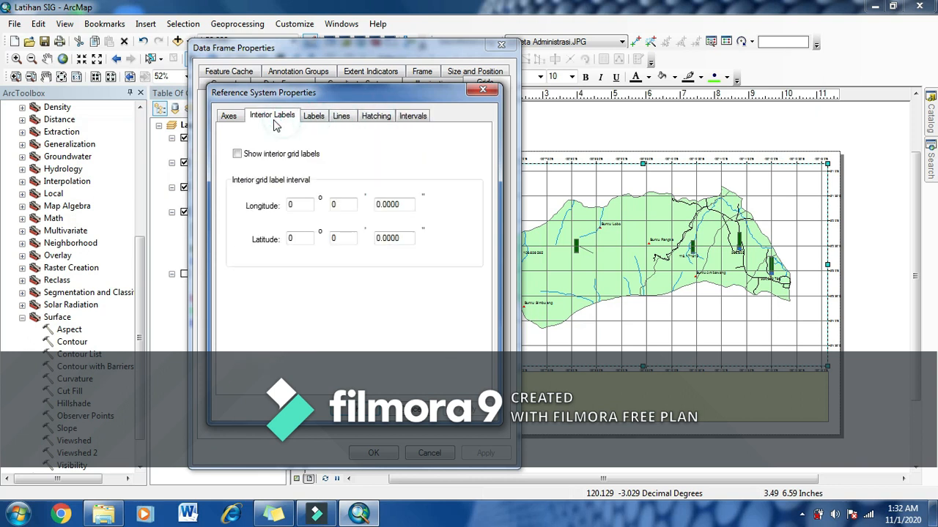
{"action": "left_click", "coordinate": [229, 119]}
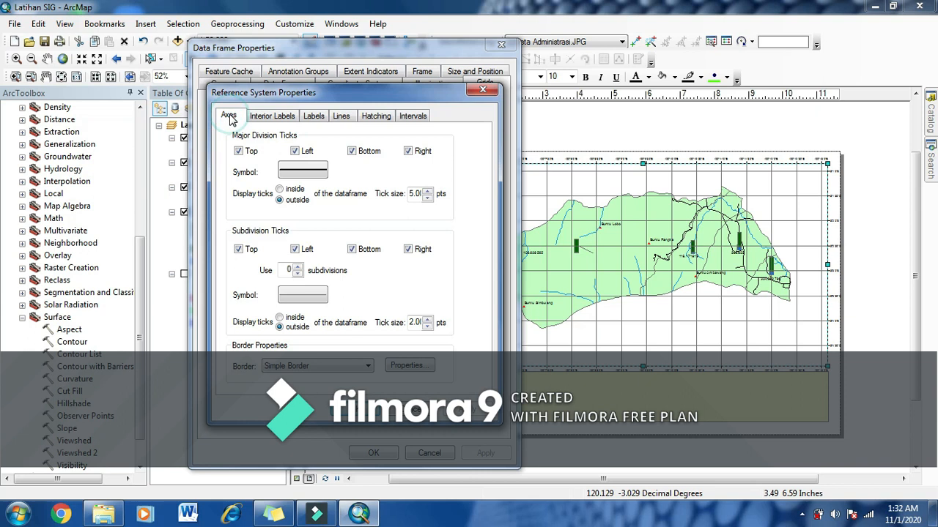
- Set the graticule's X and Y axis intervals to 0° 1' 0" and apply them to the data frame
{"action": "left_click", "coordinate": [411, 118]}
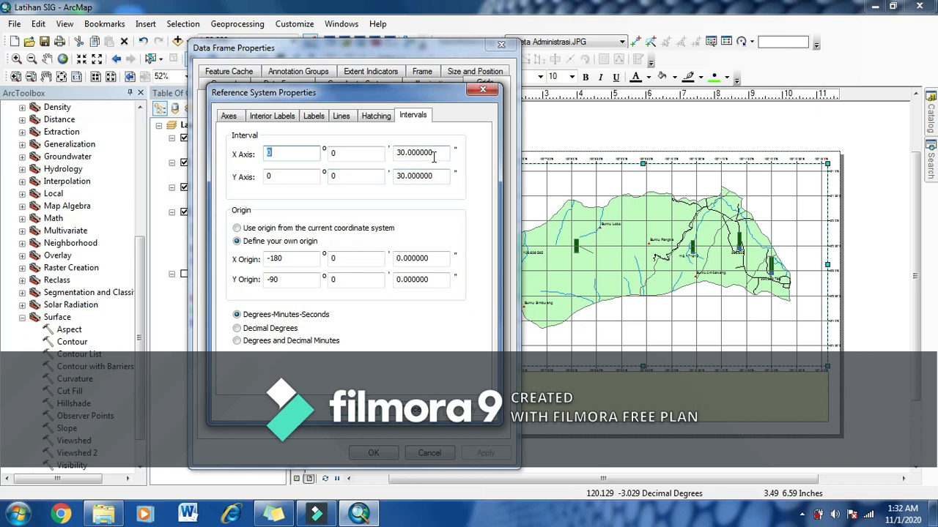
{"action": "left_click_drag", "start_coordinate": [436, 153], "coordinate": [370, 153]}
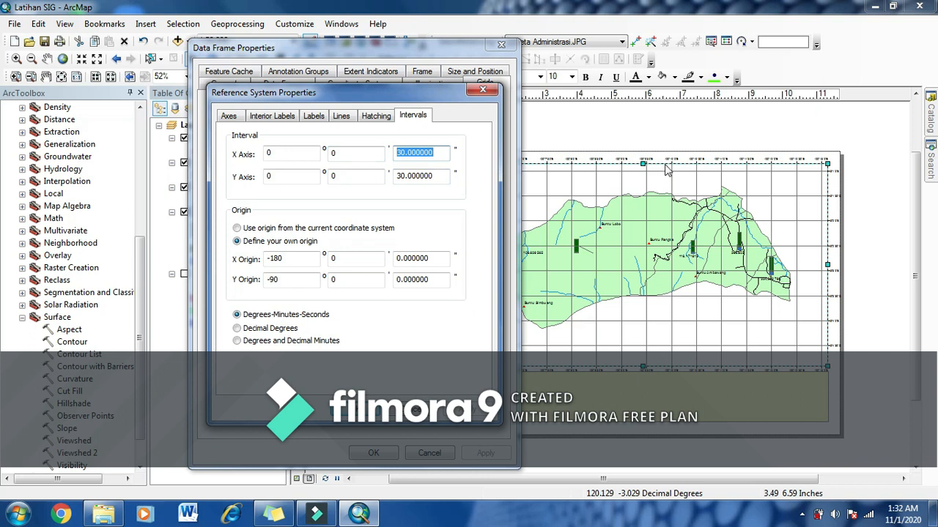
{"action": "type", "text": "0"}
{"action": "double_click", "coordinate": [443, 175]}
{"action": "type", "text": "0"}
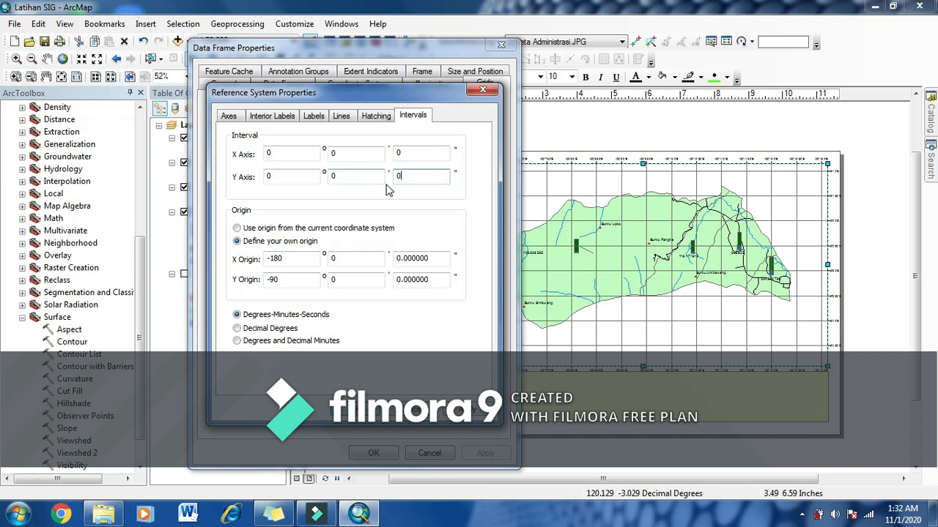
{"action": "double_click", "coordinate": [334, 153]}
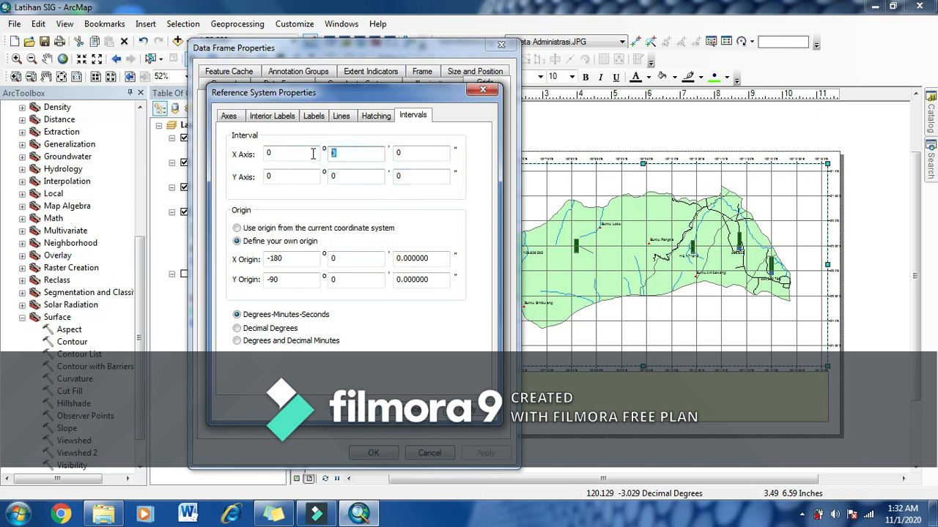
{"action": "double_click", "coordinate": [350, 176]}
{"action": "type", "text": "1"}
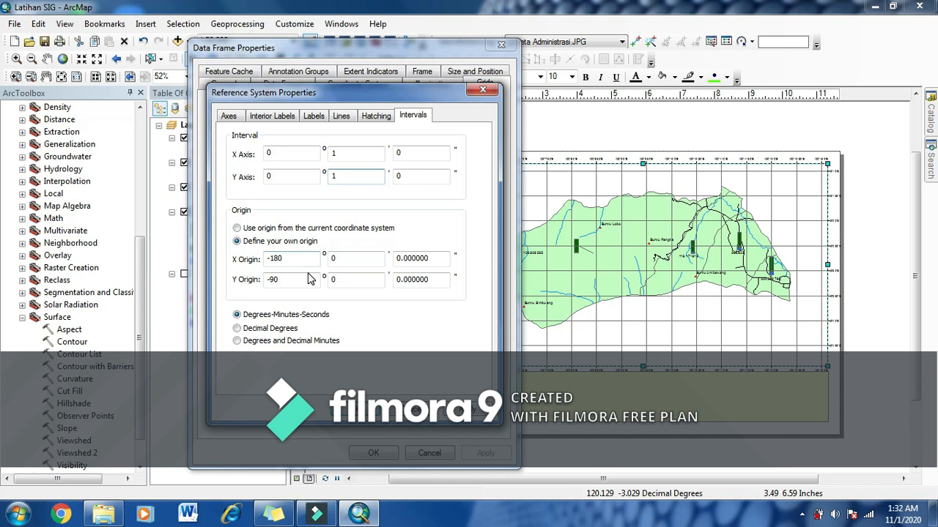
{"action": "left_click", "coordinate": [473, 411]}
{"action": "left_click", "coordinate": [366, 412]}
{"action": "left_click", "coordinate": [486, 454]}
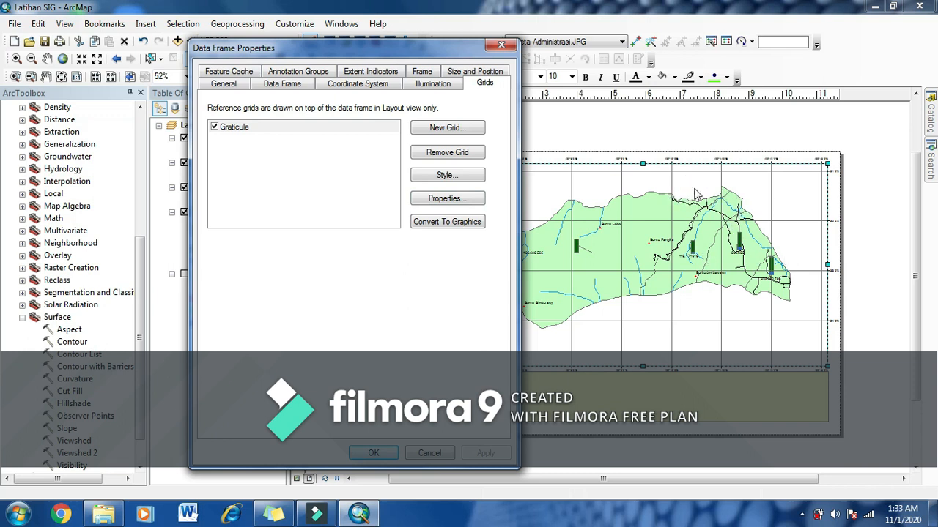
- Set the graticule's X and Y axis intervals to 2 minutes and apply the change to the data frame
{"action": "left_click", "coordinate": [440, 200]}
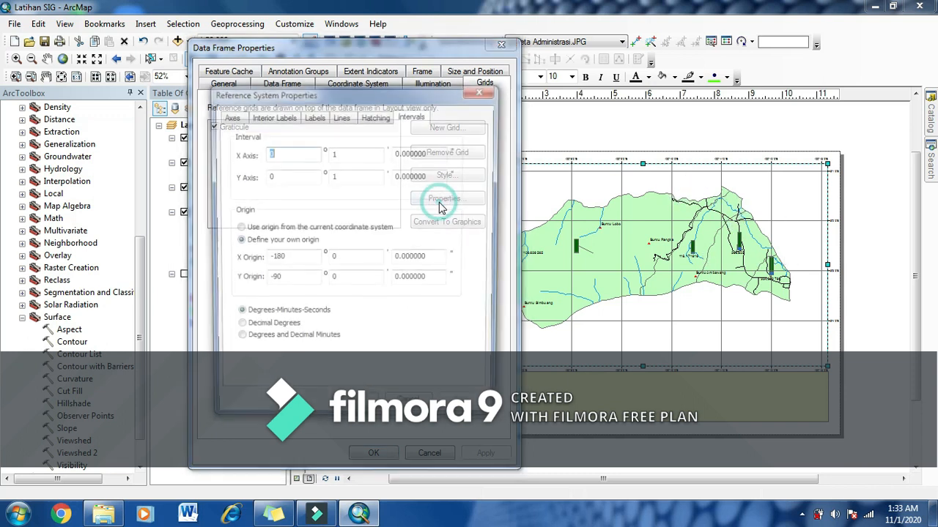
{"action": "double_click", "coordinate": [356, 154]}
{"action": "type", "text": "2"}
{"action": "double_click", "coordinate": [337, 177]}
{"action": "type", "text": "2"}
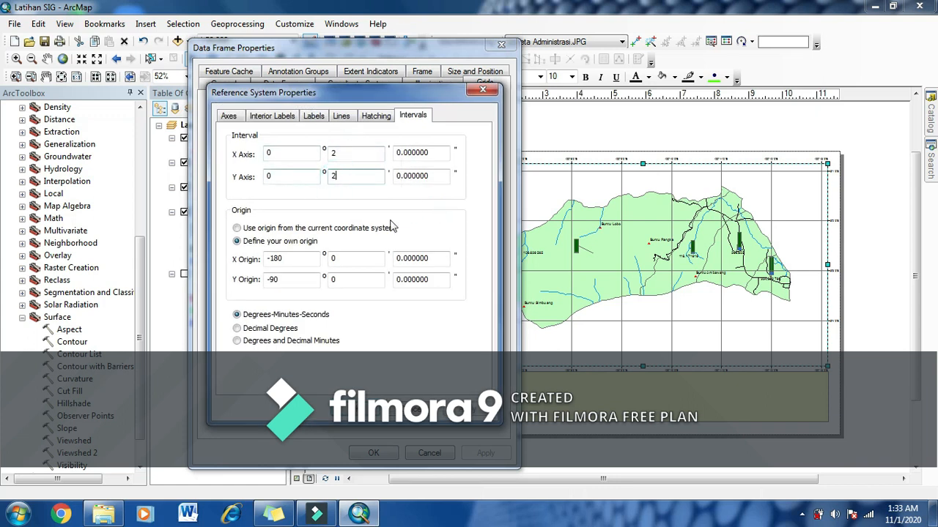
{"action": "left_click", "coordinate": [457, 410]}
{"action": "left_click", "coordinate": [415, 410]}
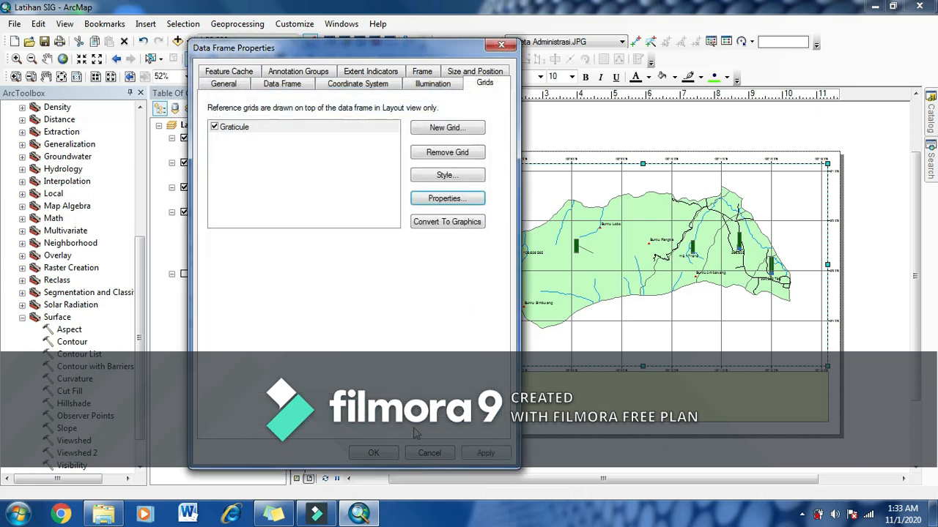
{"action": "left_click", "coordinate": [485, 453]}
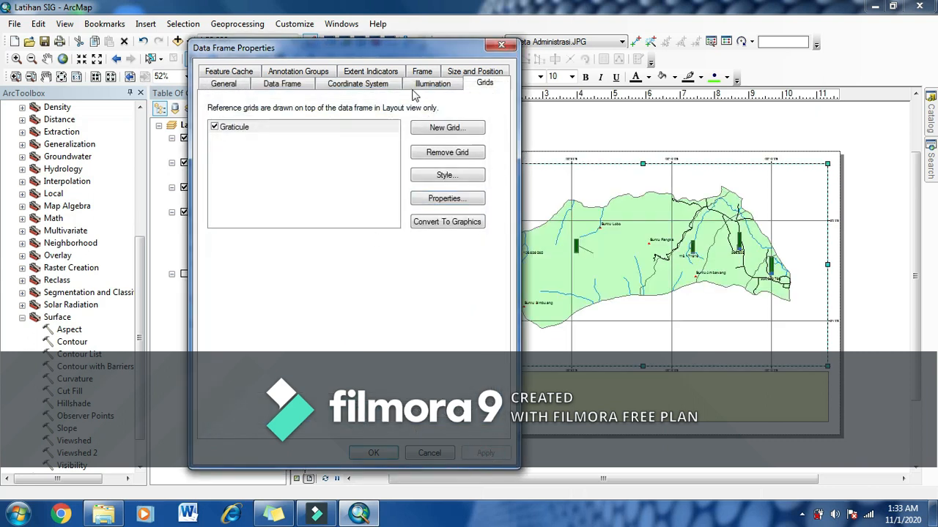
- Display the graticule as a grid of ticks instead of lines and apply it to the data frame
{"action": "left_click_drag", "start_coordinate": [421, 52], "coordinate": [364, 34]}
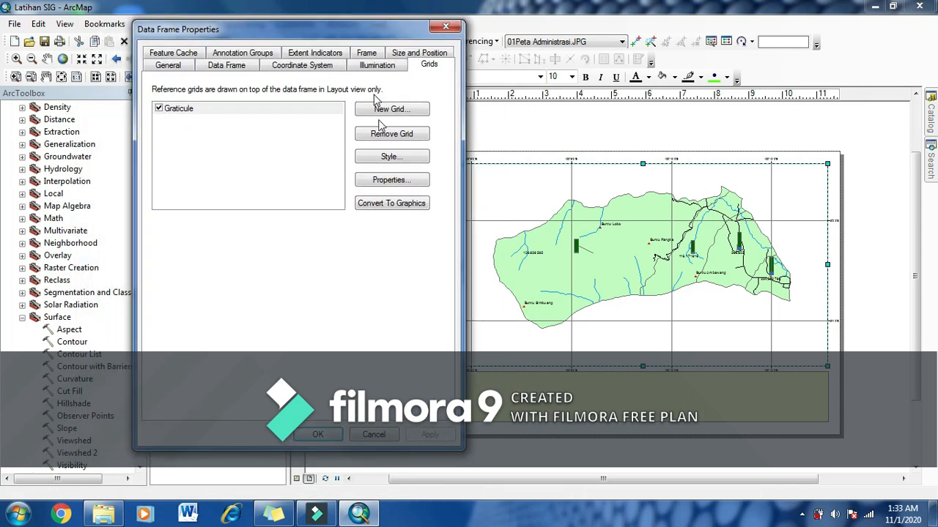
{"action": "left_click", "coordinate": [393, 181]}
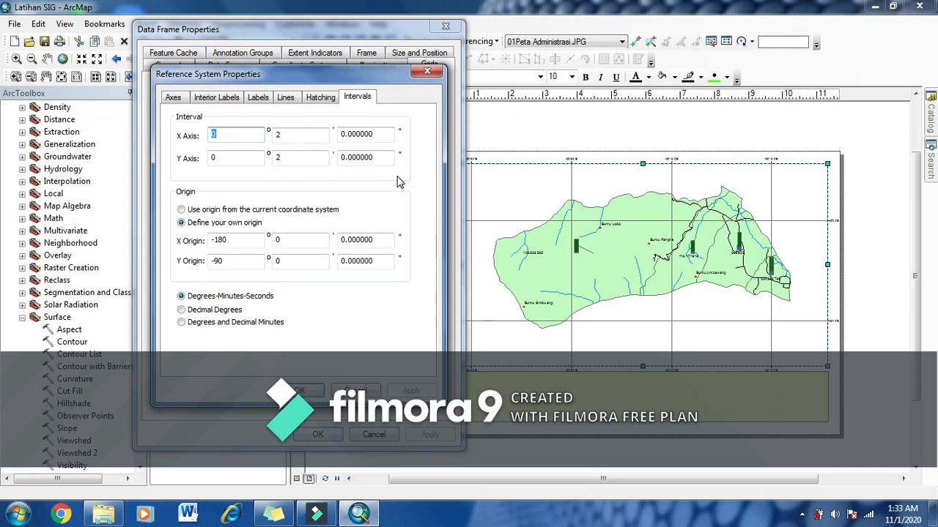
{"action": "left_click", "coordinate": [322, 98]}
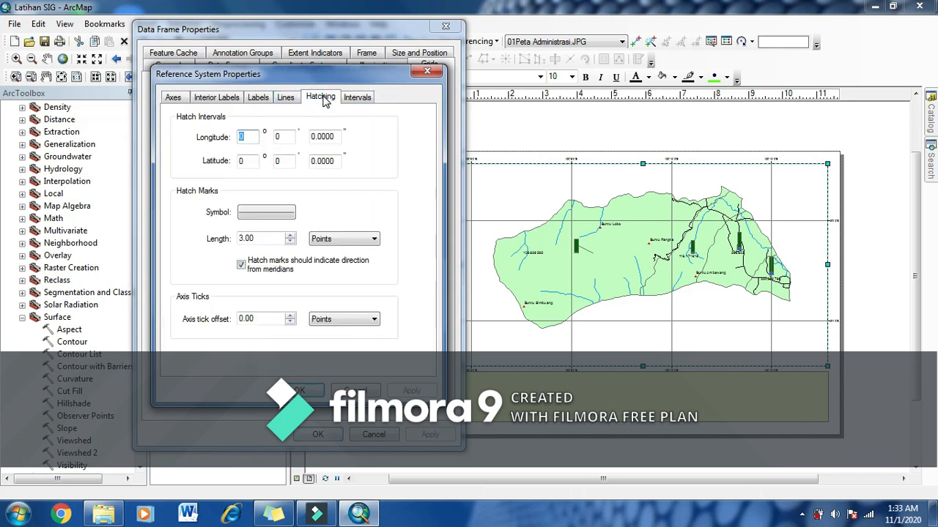
{"action": "left_click", "coordinate": [289, 102]}
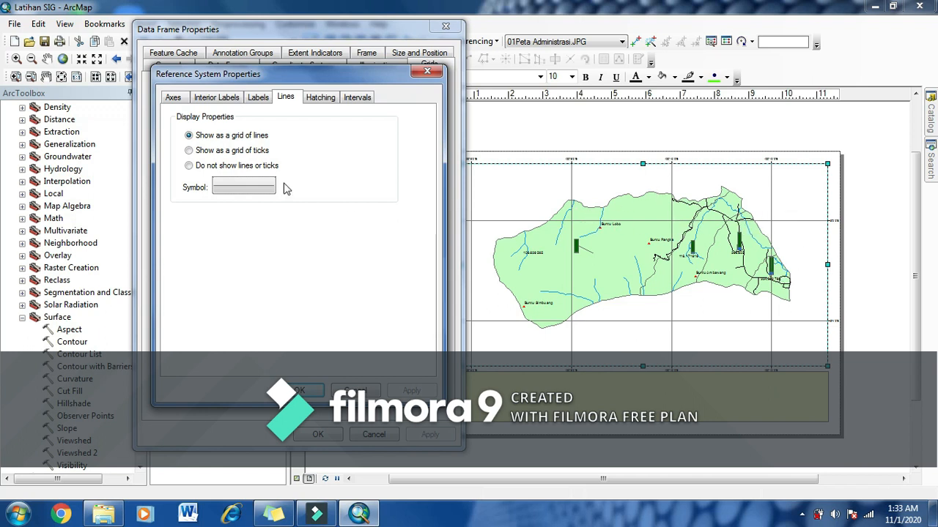
{"action": "left_click", "coordinate": [191, 151]}
{"action": "left_click", "coordinate": [306, 390]}
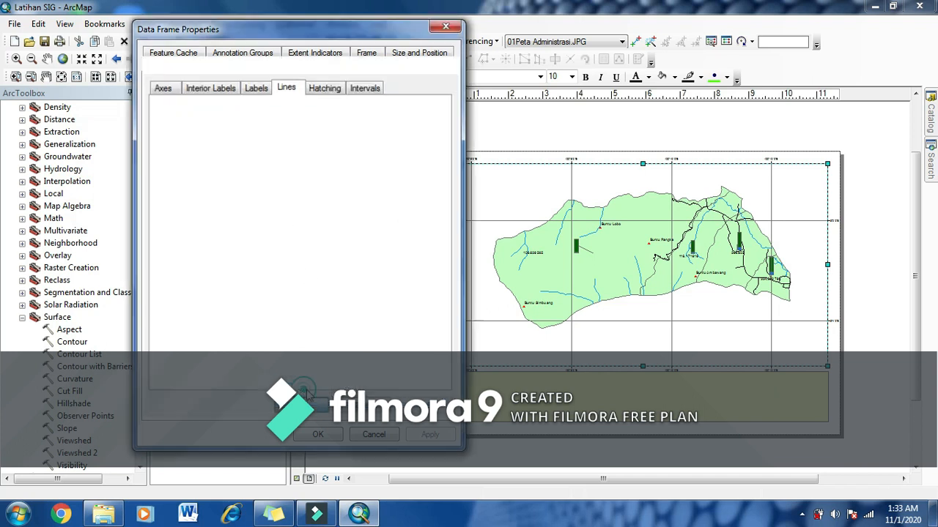
{"action": "left_click", "coordinate": [430, 435]}
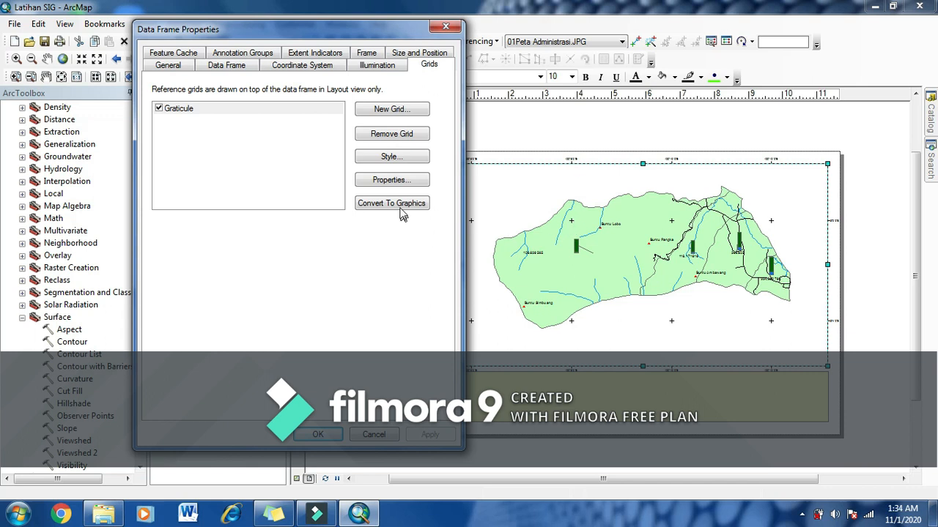
- Change the graticule's tick symbol to Square 1 and apply it to the data frame
{"action": "left_click", "coordinate": [394, 182]}
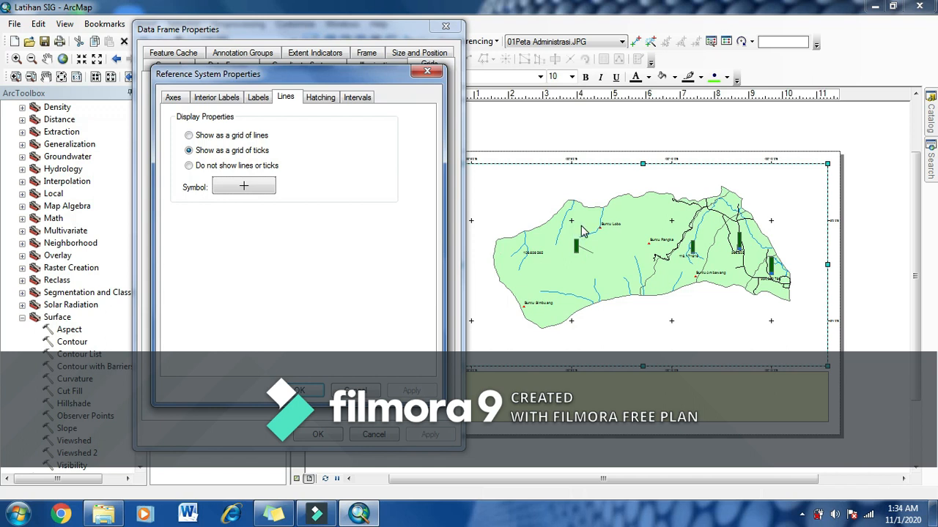
{"action": "left_click", "coordinate": [246, 190]}
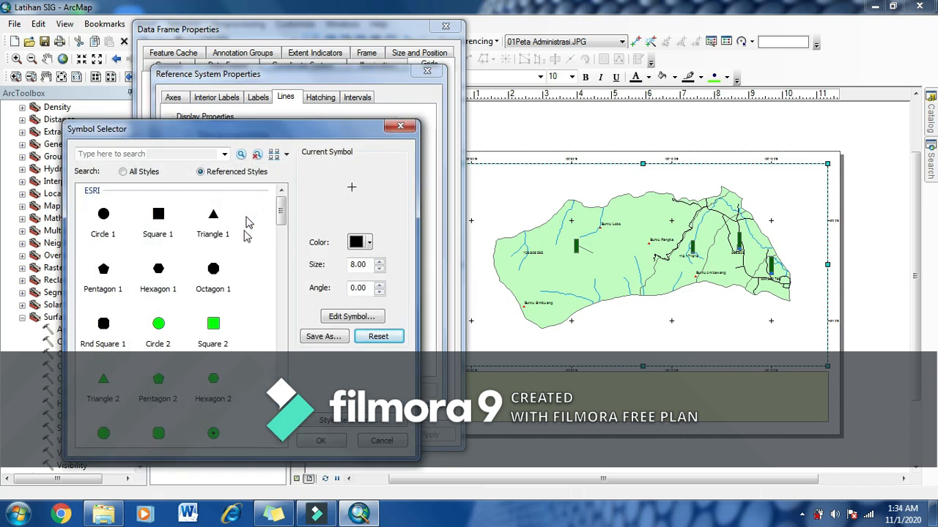
{"action": "mouse_move", "coordinate": [281, 212]}
{"action": "left_mouse_down"}
{"action": "mouse_move", "coordinate": [279, 243]}
{"action": "mouse_move", "coordinate": [278, 208]}
{"action": "left_mouse_up"}
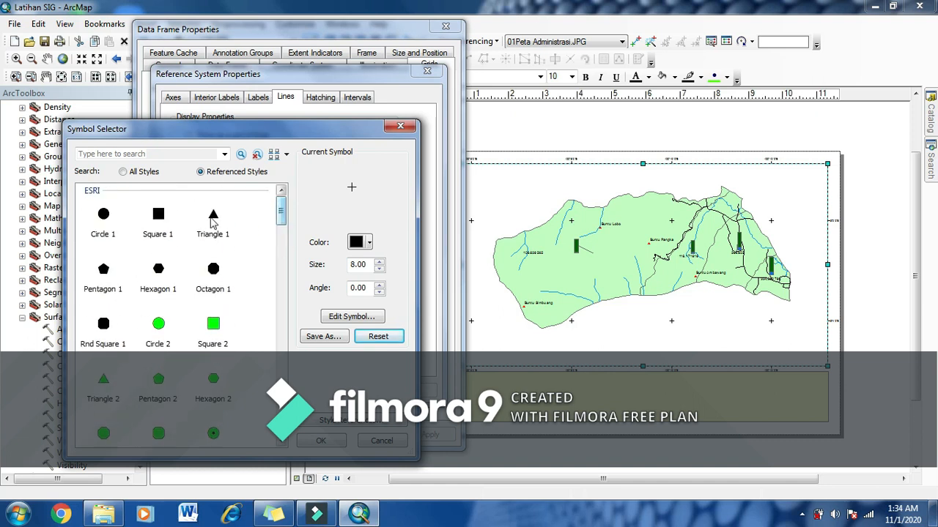
{"action": "left_click", "coordinate": [158, 216]}
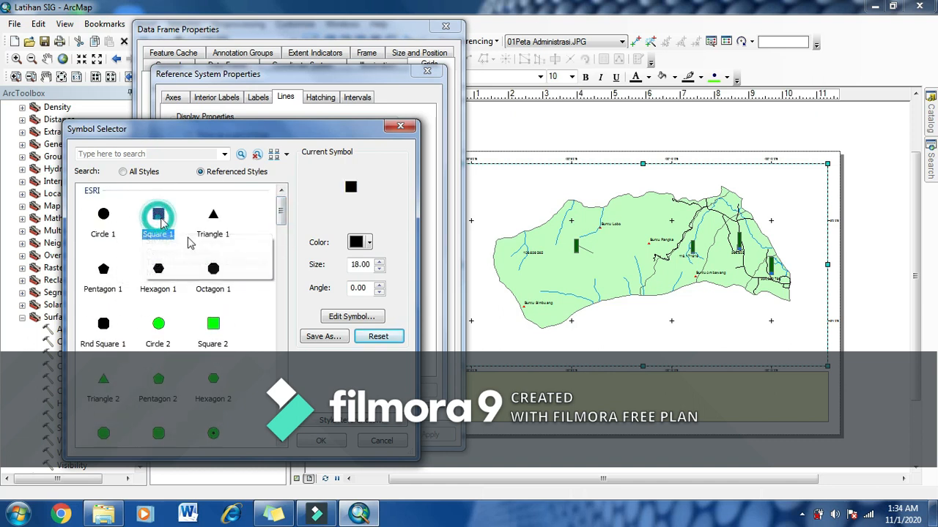
{"action": "left_click", "coordinate": [326, 442]}
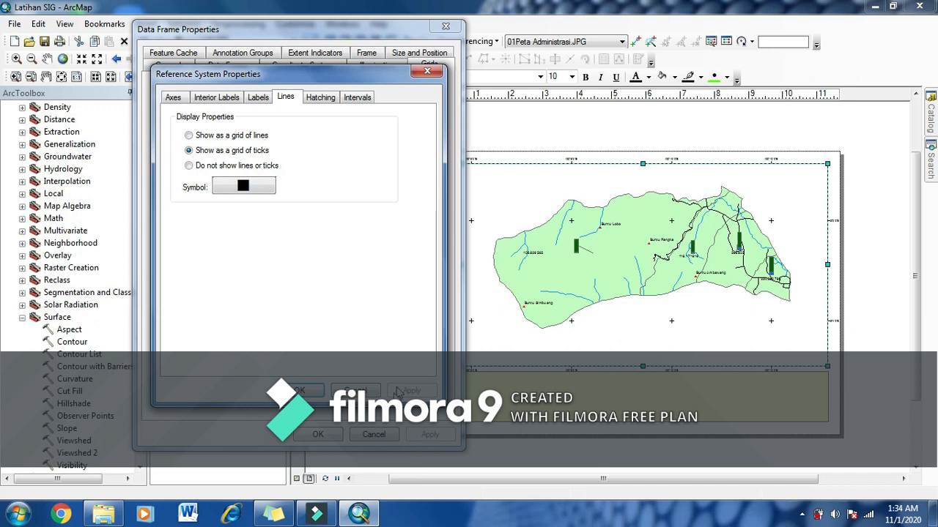
{"action": "left_click", "coordinate": [319, 394]}
{"action": "left_click", "coordinate": [430, 435]}
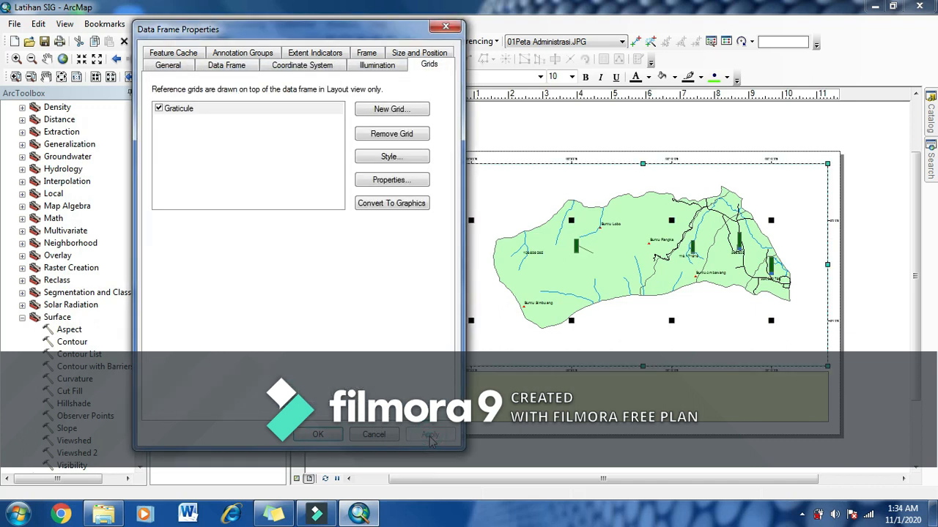
{"action": "left_click", "coordinate": [383, 183]}
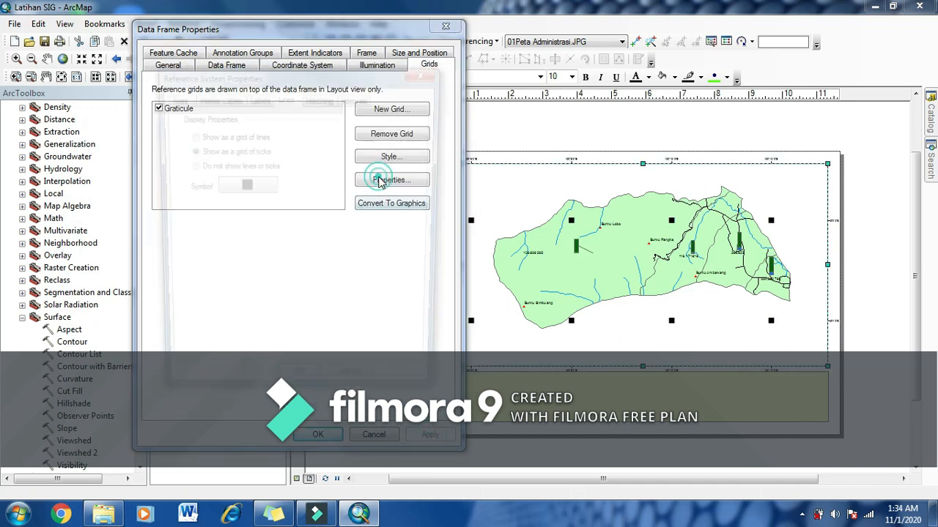
{"action": "left_click", "coordinate": [233, 187]}
{"action": "left_click", "coordinate": [285, 199]}
{"action": "left_click_drag", "start_coordinate": [286, 208], "coordinate": [293, 271]}
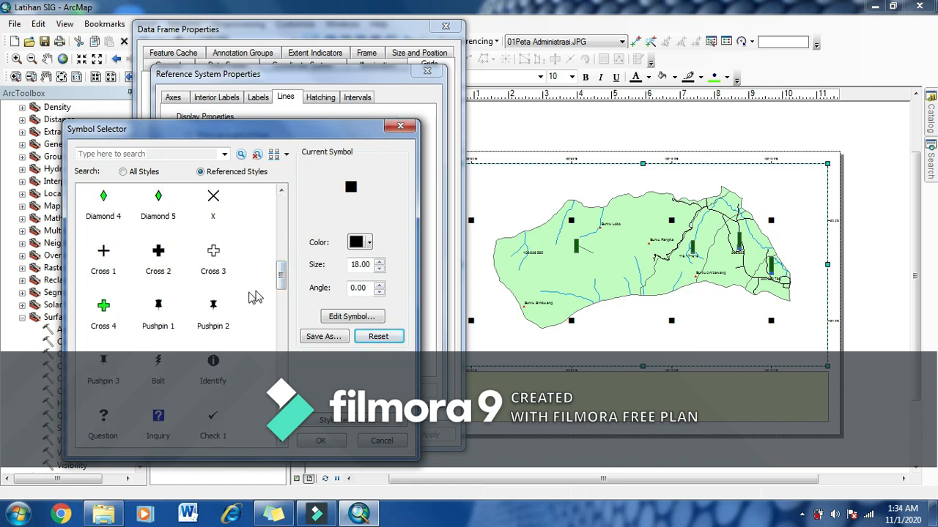
{"action": "left_click_drag", "start_coordinate": [280, 268], "coordinate": [290, 237]}
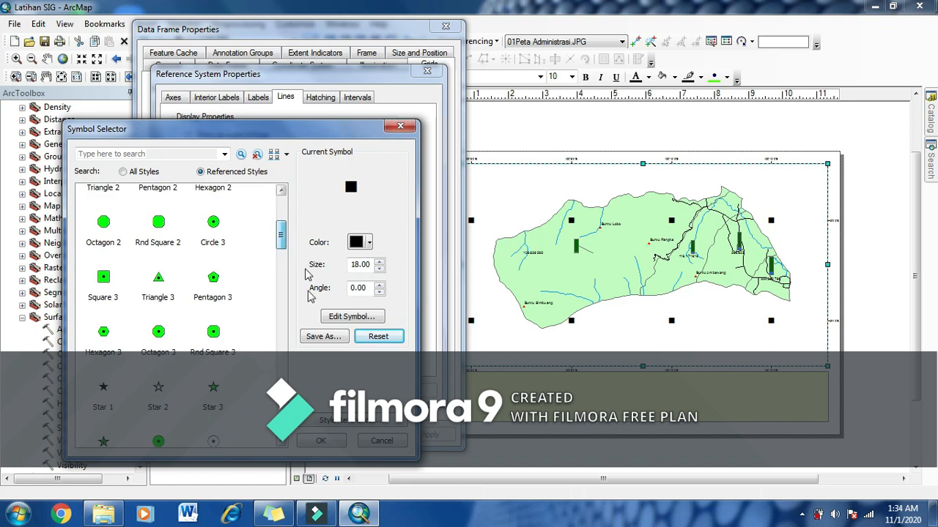
{"action": "left_click", "coordinate": [382, 442]}
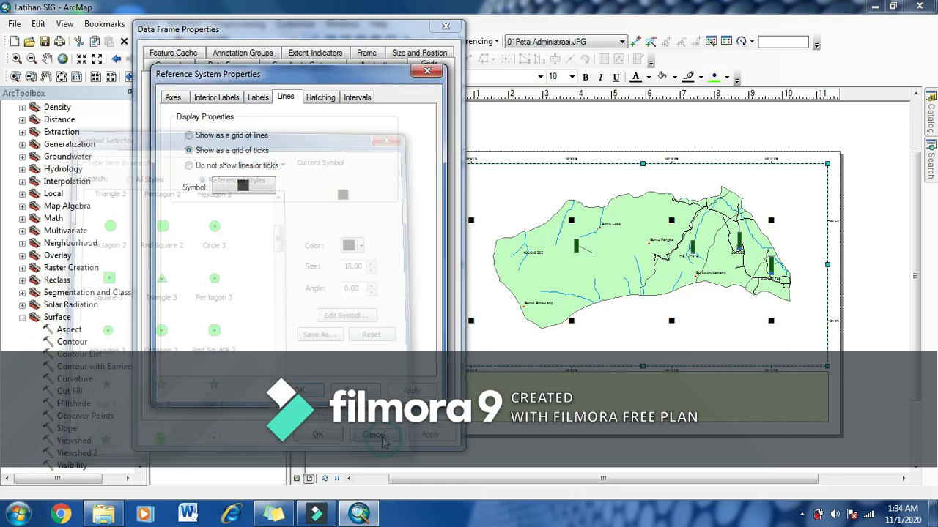
- Change the graticule's tick symbol to Cross 1
{"action": "left_click", "coordinate": [243, 187]}
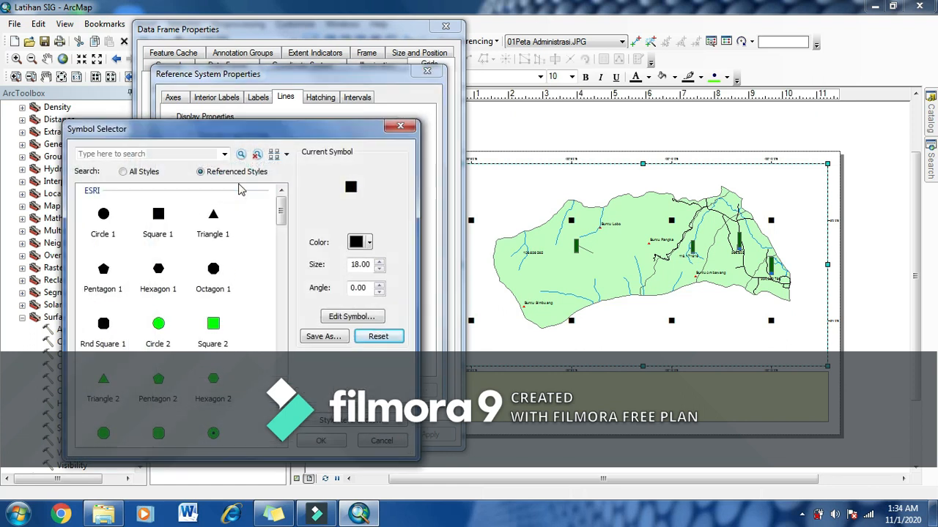
{"action": "left_click_drag", "start_coordinate": [282, 241], "coordinate": [282, 280]}
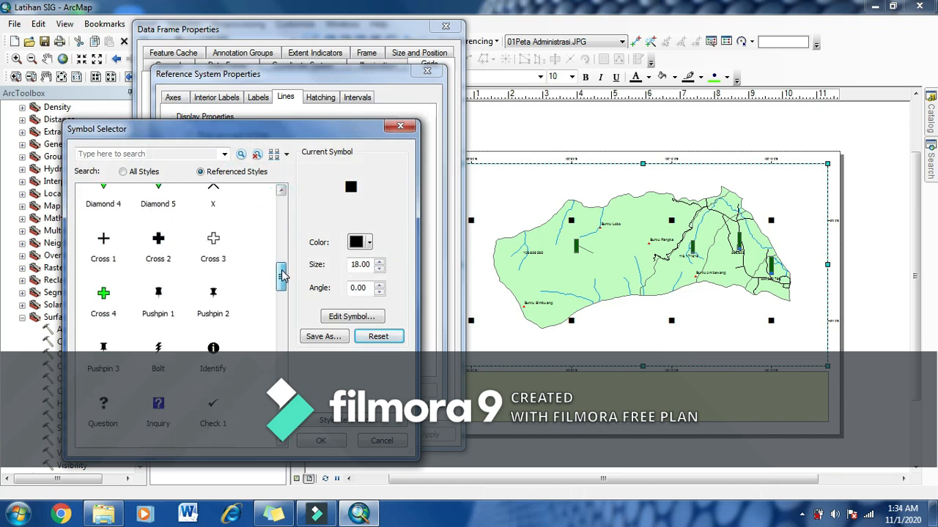
{"action": "left_click", "coordinate": [104, 241]}
{"action": "left_click", "coordinate": [322, 440]}
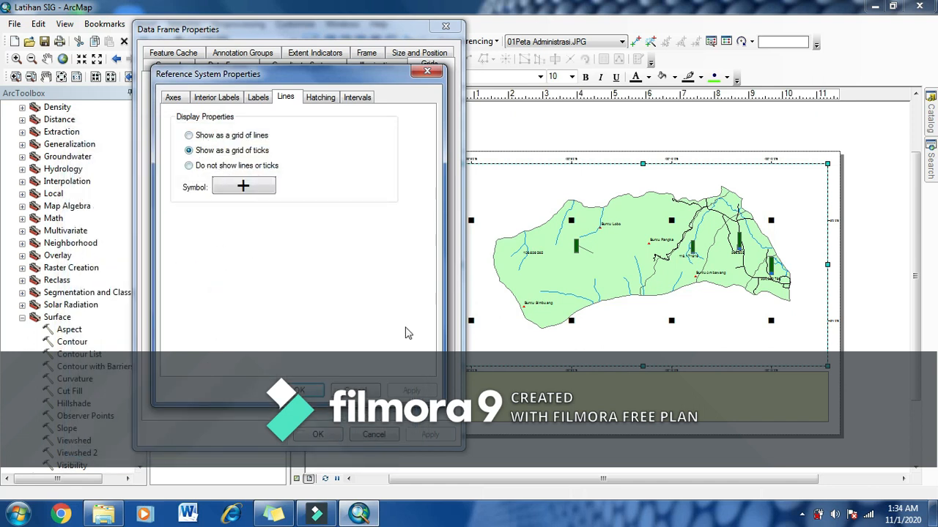
- Set the graticule to show neither lines nor ticks and apply it to the data frame
{"action": "left_click", "coordinate": [191, 167]}
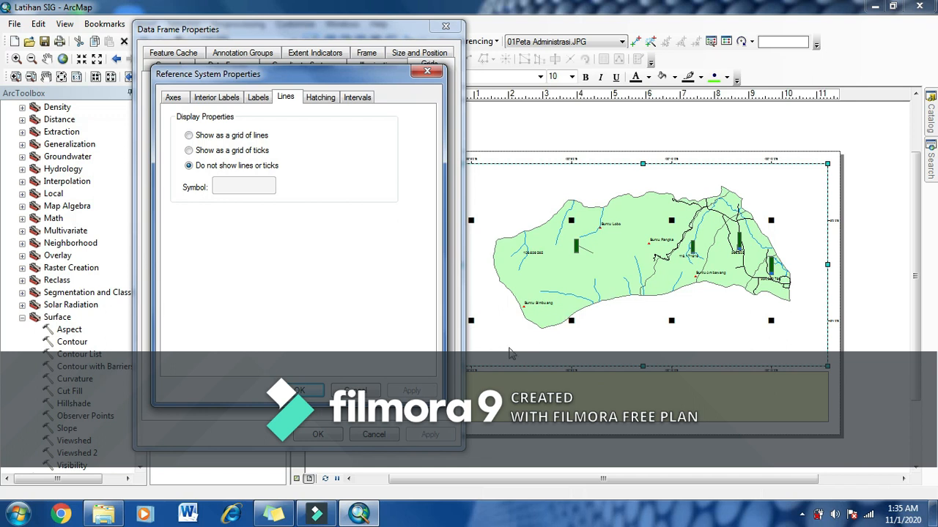
{"action": "left_click", "coordinate": [307, 393]}
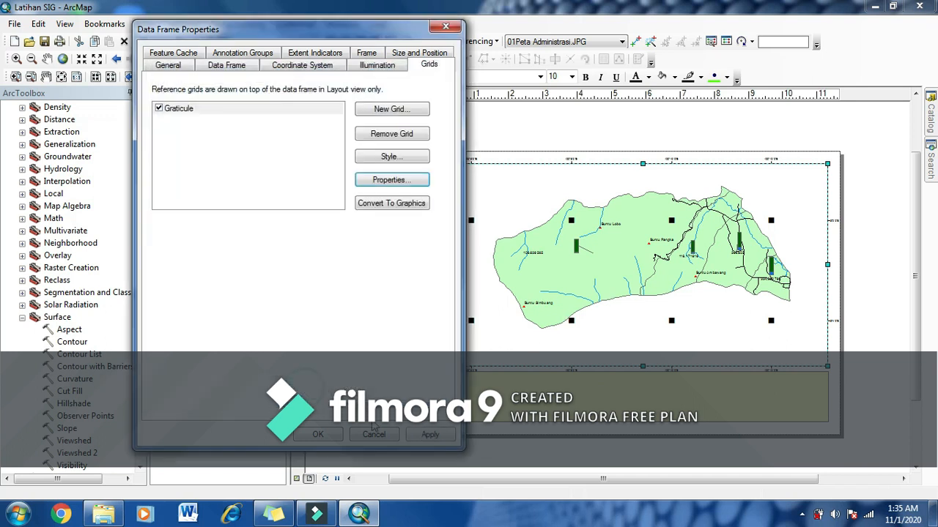
{"action": "left_click", "coordinate": [426, 438]}
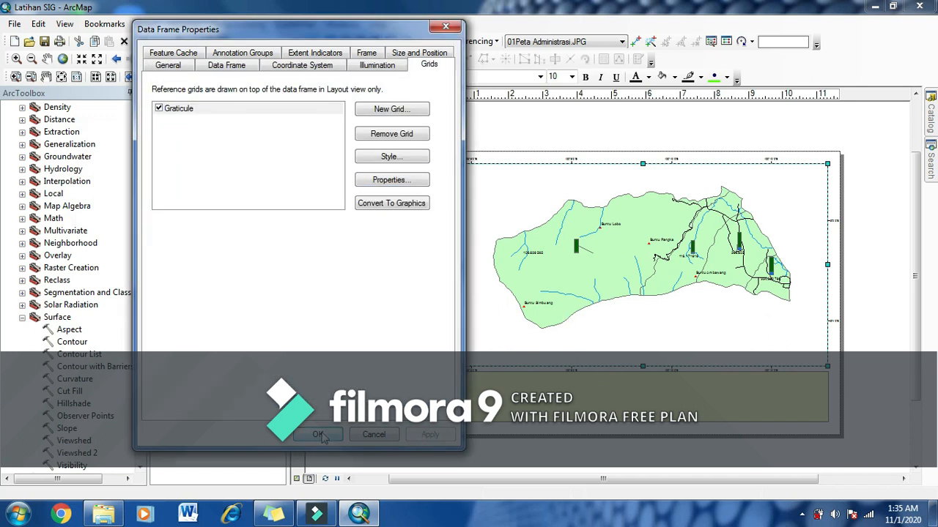
{"action": "left_click", "coordinate": [320, 435]}
{"action": "scroll", "coordinate": [540, 209], "scroll_direction": "up", "scroll_amount": 2}
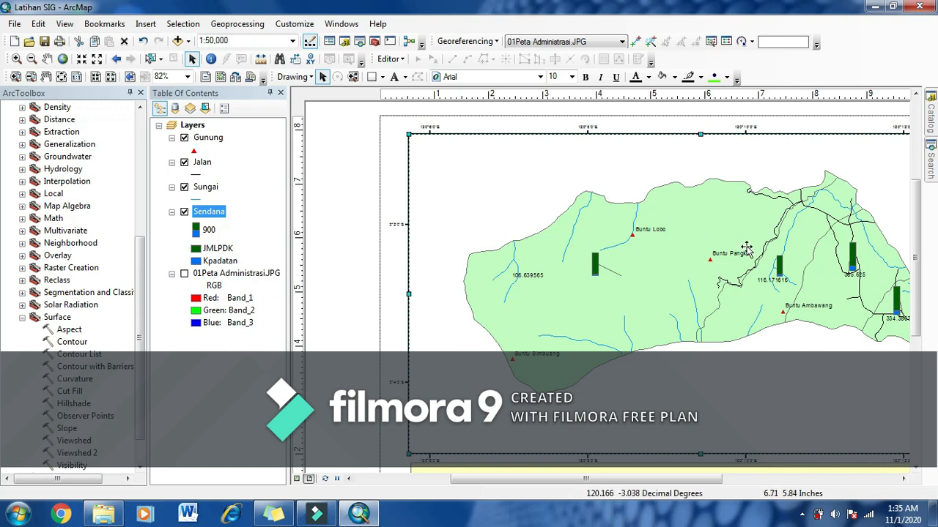
{"action": "scroll", "coordinate": [753, 246], "scroll_direction": "down", "scroll_amount": 2}
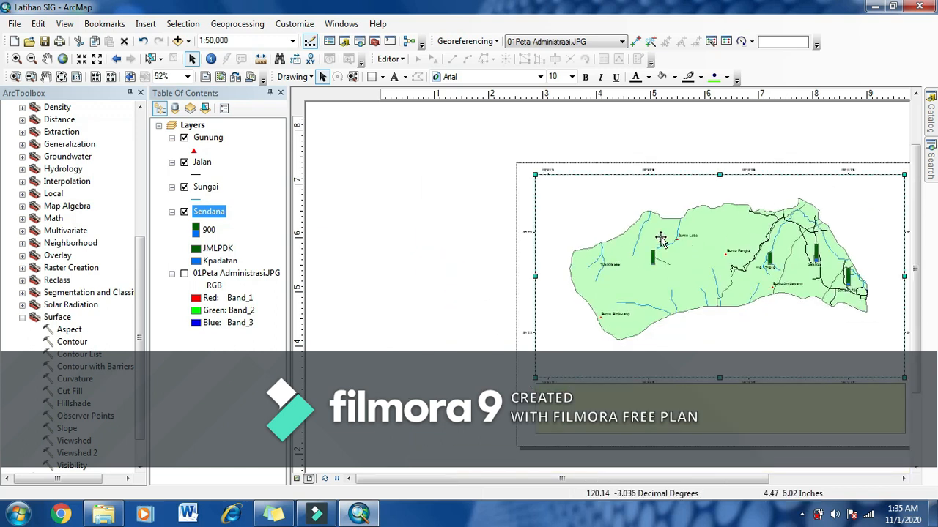
- Display the graticule as a grid of lines and apply it to the data frame
{"action": "right_click", "coordinate": [590, 202]}
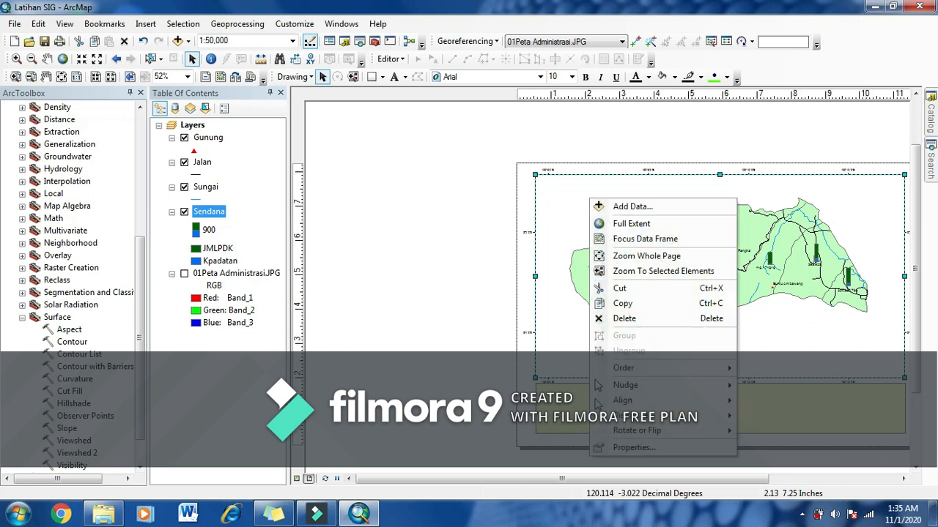
{"action": "left_click", "coordinate": [641, 458]}
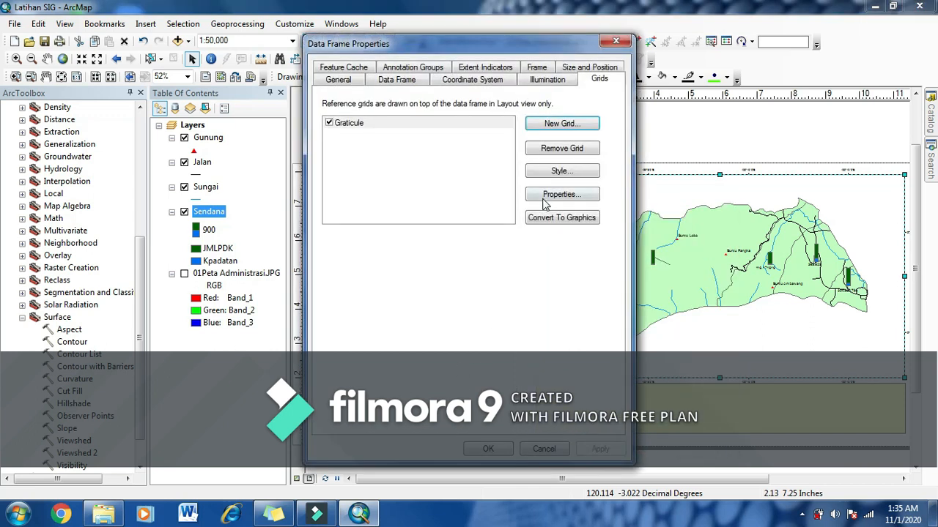
{"action": "left_click", "coordinate": [545, 195]}
{"action": "left_click", "coordinate": [359, 149]}
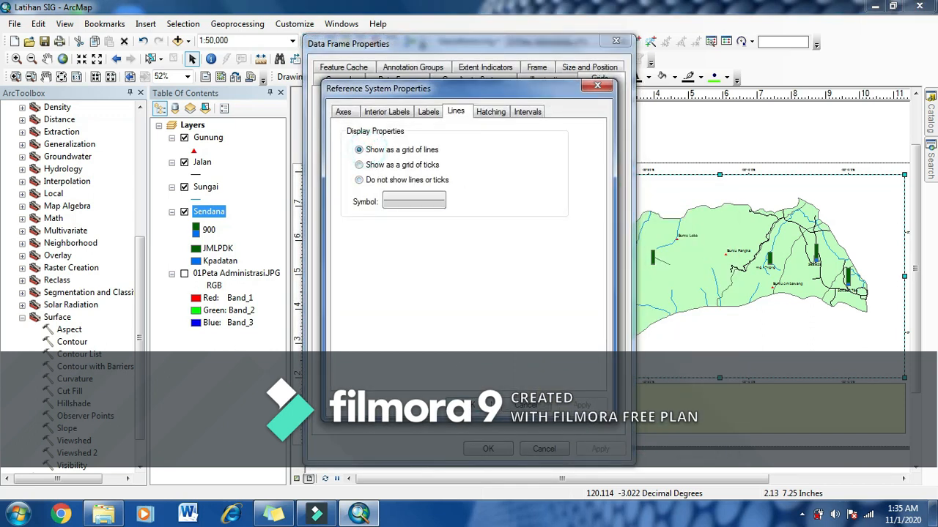
{"action": "left_click", "coordinate": [472, 403]}
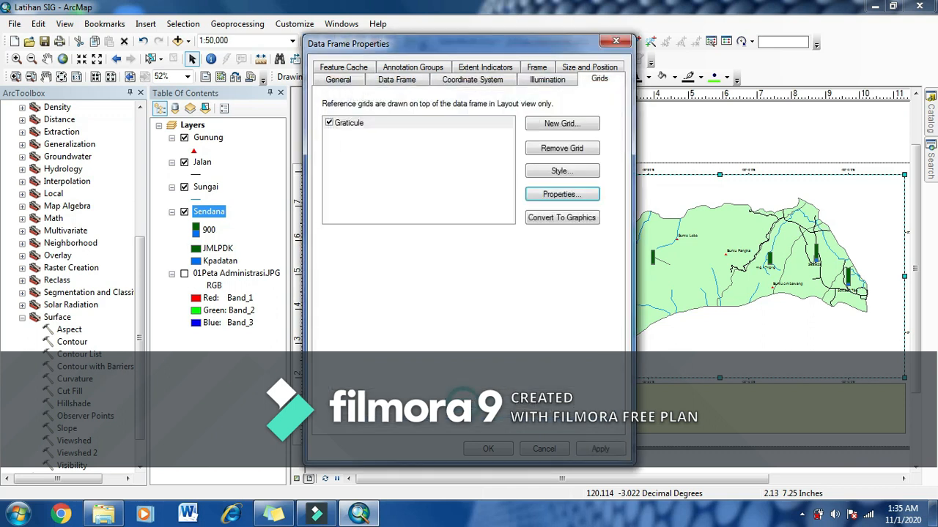
{"action": "left_click", "coordinate": [600, 449]}
{"action": "left_click", "coordinate": [487, 449]}
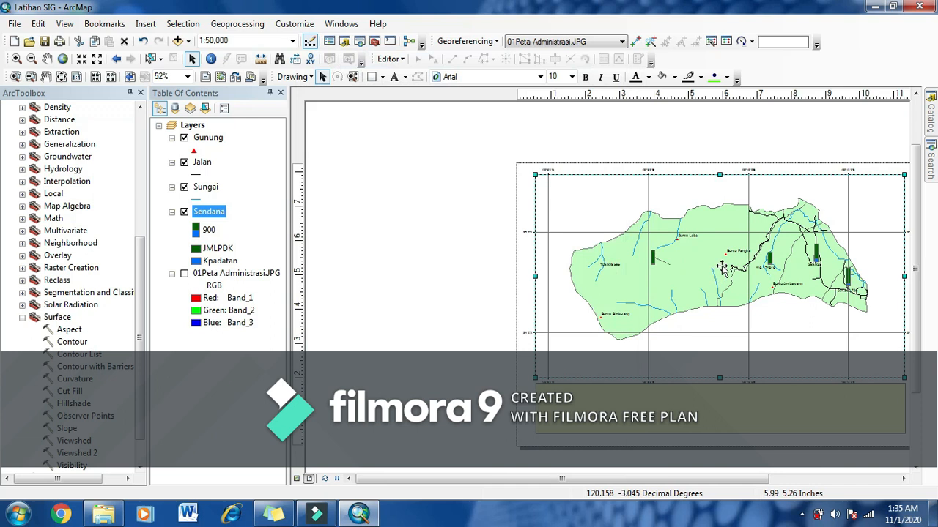
- Examine the graticule's coordinate labels along the left and right edges of the map frame
{"action": "scroll", "coordinate": [520, 230], "scroll_direction": "up", "scroll_amount": 3}
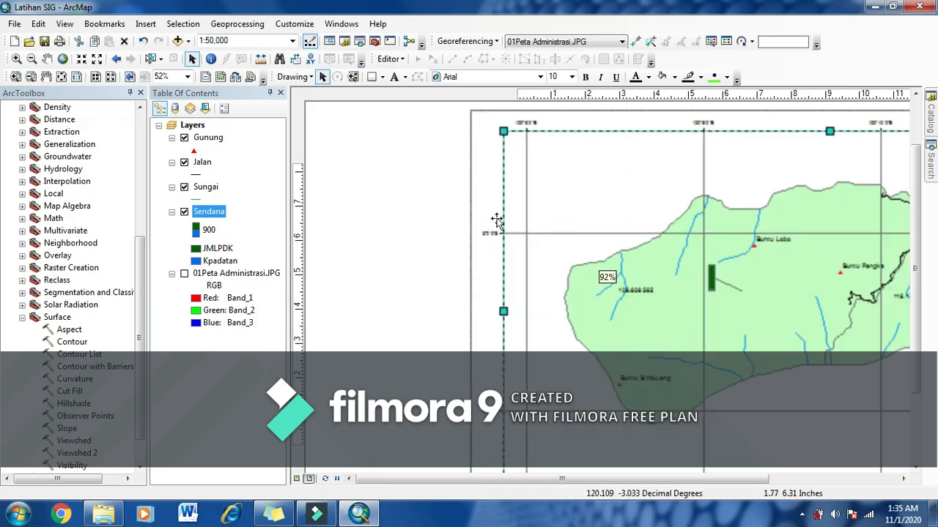
{"action": "right_click", "coordinate": [524, 219]}
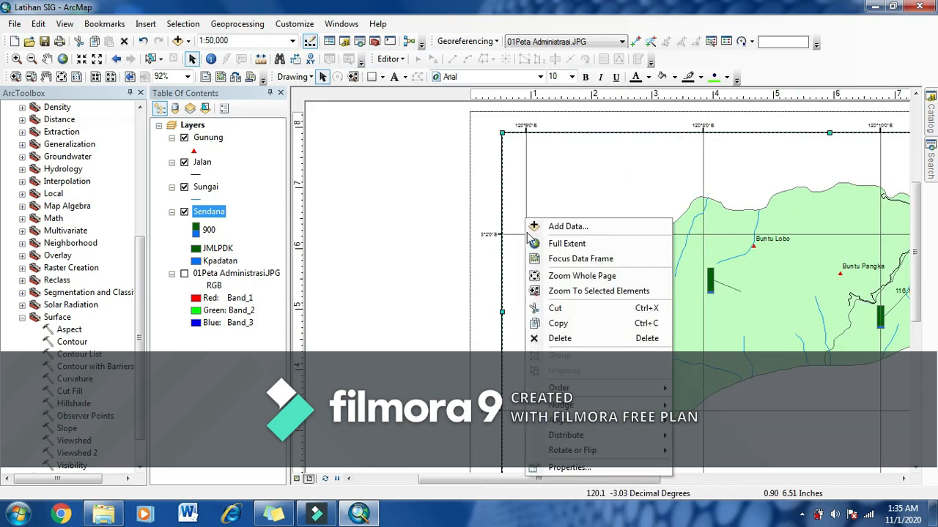
{"action": "left_click", "coordinate": [397, 293]}
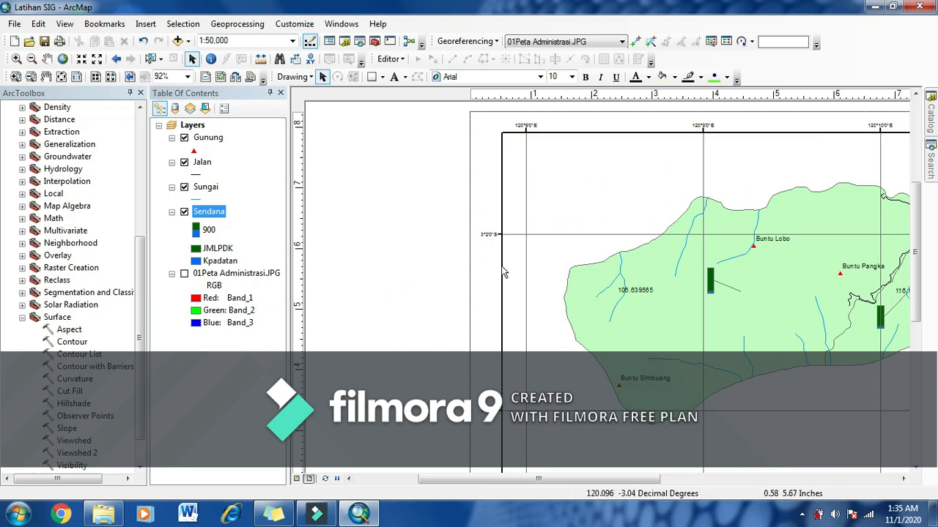
{"action": "left_click_drag", "start_coordinate": [444, 482], "coordinate": [453, 482]}
{"action": "scroll", "coordinate": [420, 293], "scroll_direction": "down", "scroll_amount": 2}
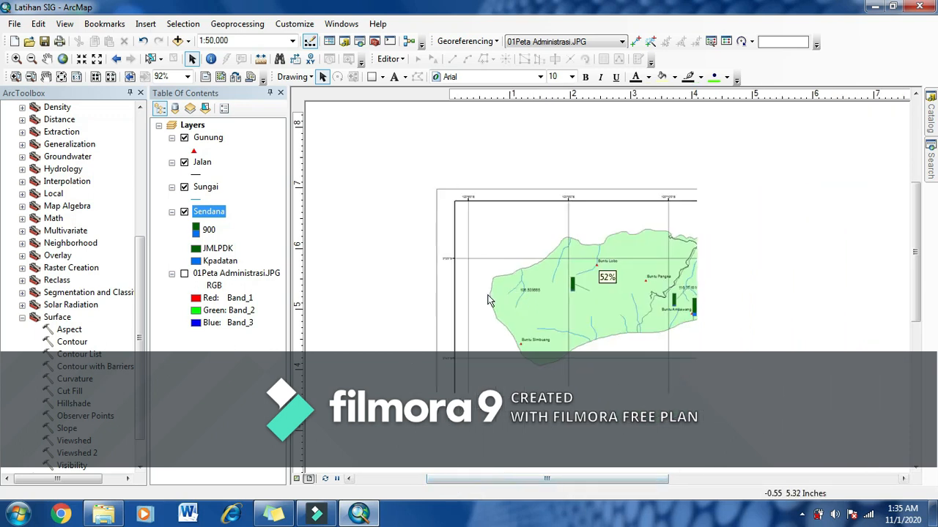
{"action": "scroll", "coordinate": [439, 258], "scroll_direction": "up", "scroll_amount": 3}
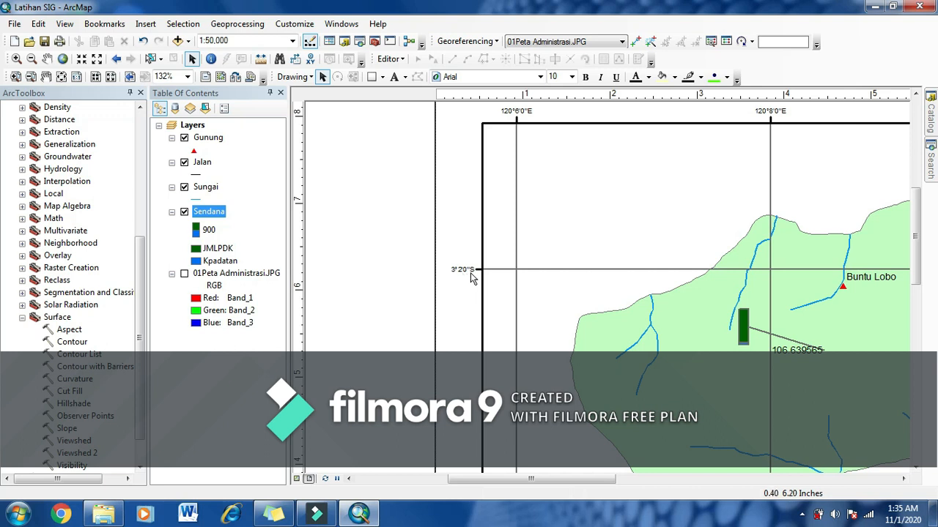
{"action": "scroll", "coordinate": [470, 272], "scroll_direction": "down", "scroll_amount": 9}
{"action": "scroll", "coordinate": [470, 270], "scroll_direction": "up", "scroll_amount": 4}
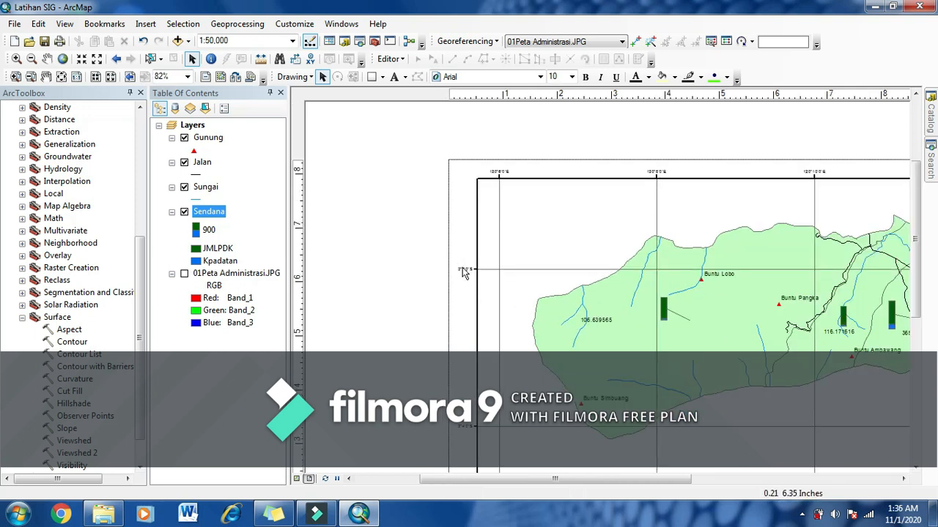
{"action": "scroll", "coordinate": [461, 277], "scroll_direction": "up", "scroll_amount": 3}
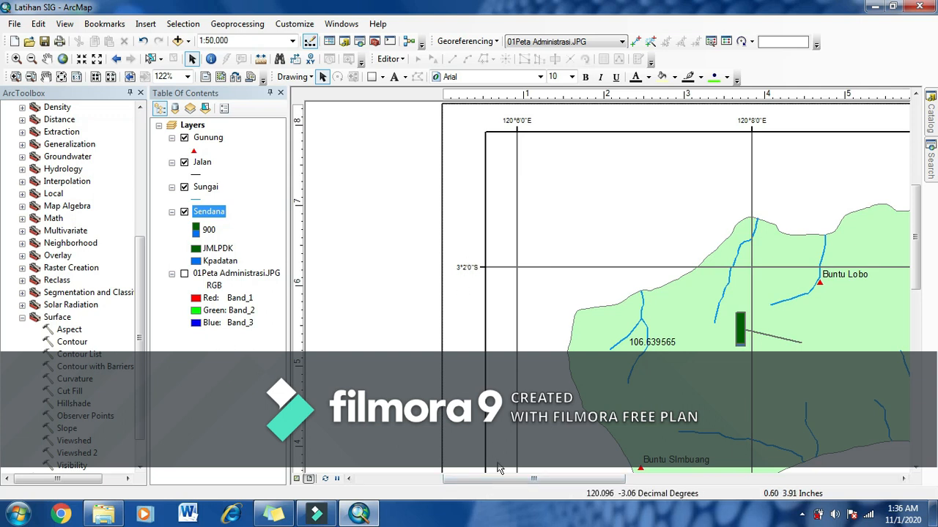
{"action": "left_click_drag", "start_coordinate": [502, 478], "coordinate": [713, 479]}
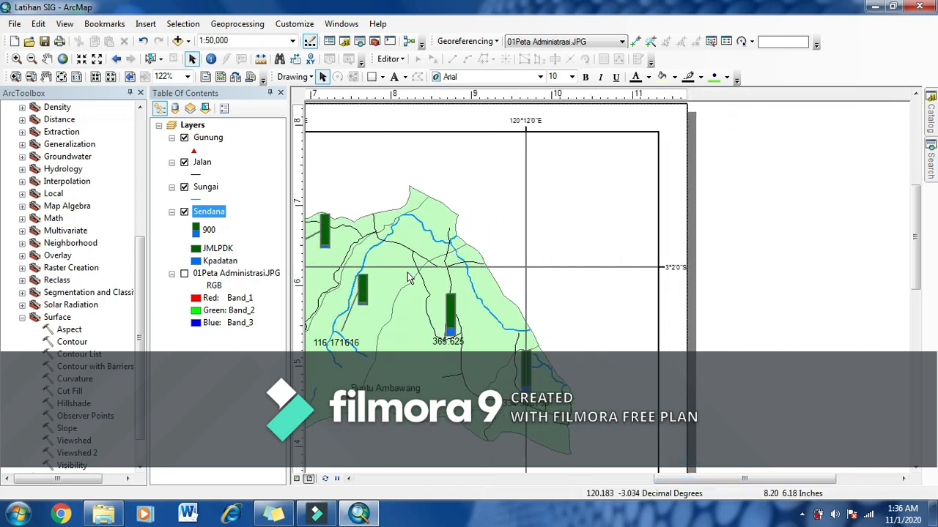
- Make the graticule's left and right coordinate labels vertical and apply the change to the data frame
{"action": "right_click", "coordinate": [485, 268]}
{"action": "left_click", "coordinate": [512, 260]}
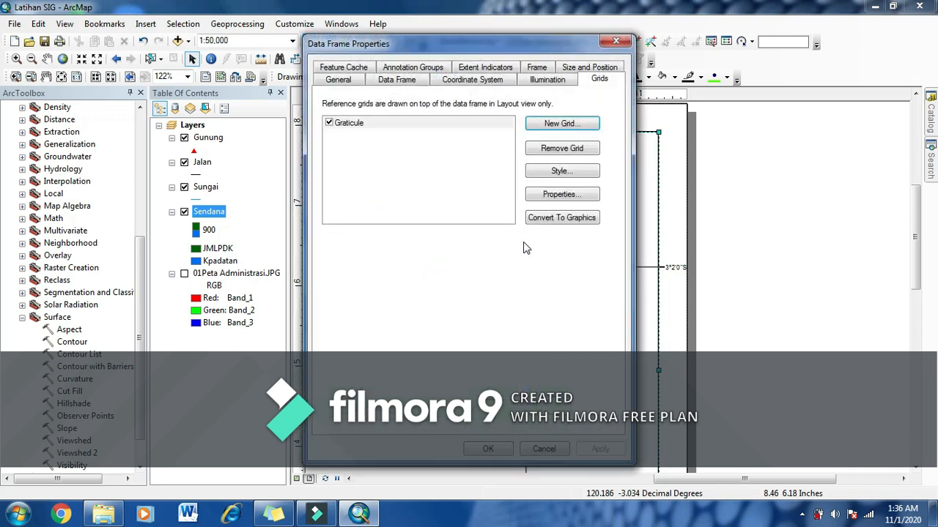
{"action": "left_click", "coordinate": [557, 195]}
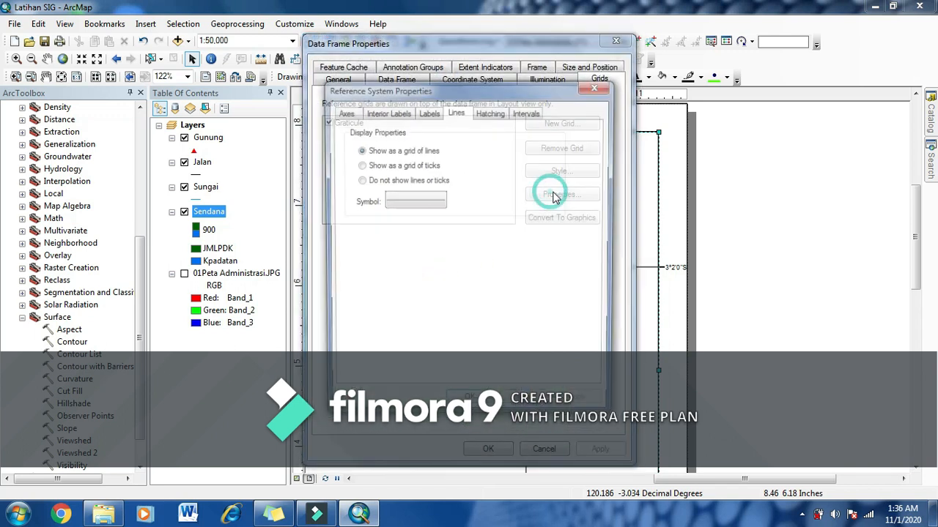
{"action": "left_click", "coordinate": [430, 116]}
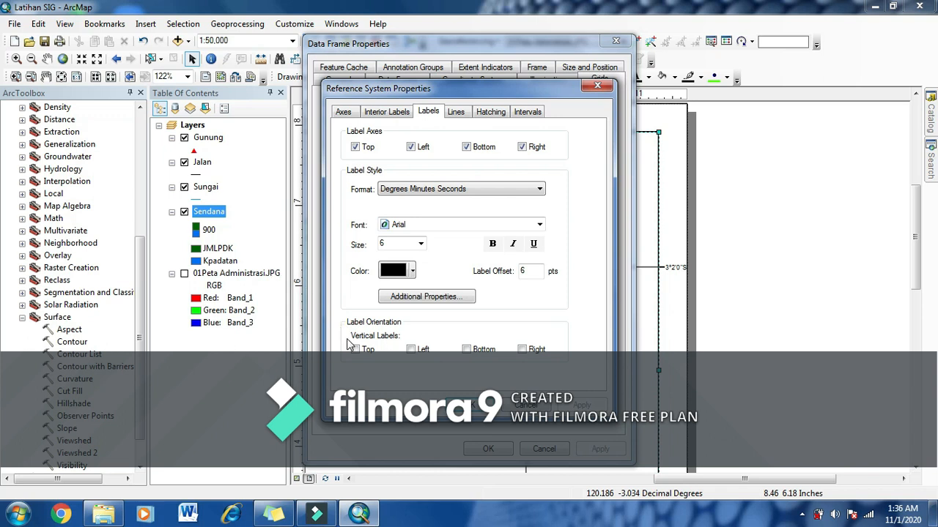
{"action": "left_click", "coordinate": [411, 350]}
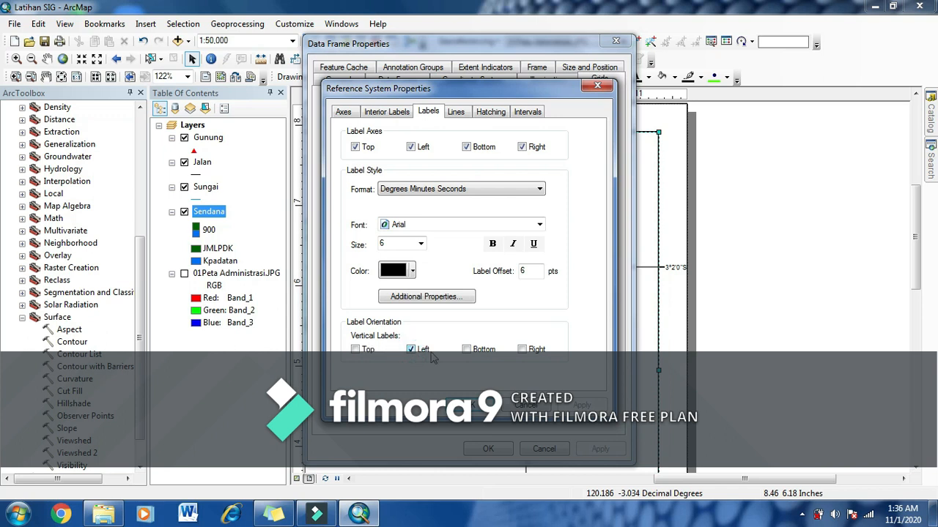
{"action": "left_click", "coordinate": [522, 350]}
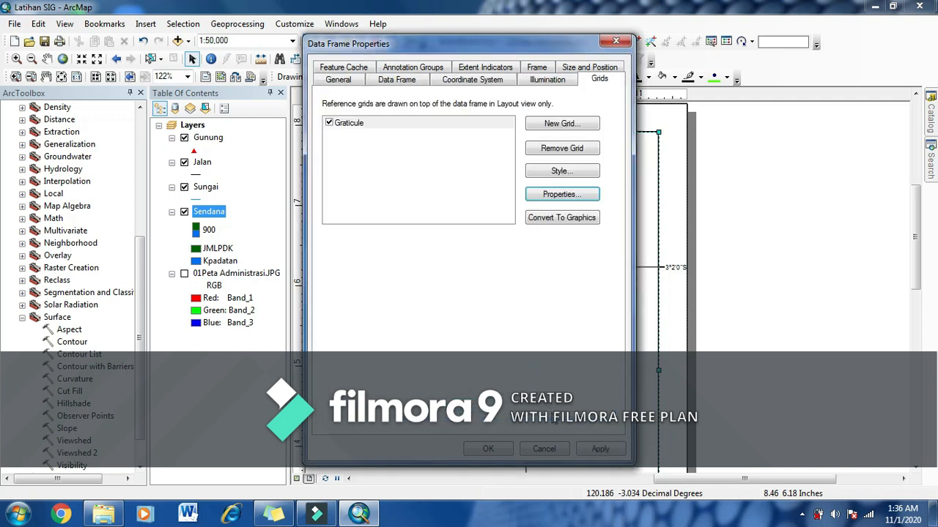
{"action": "left_click", "coordinate": [601, 450]}
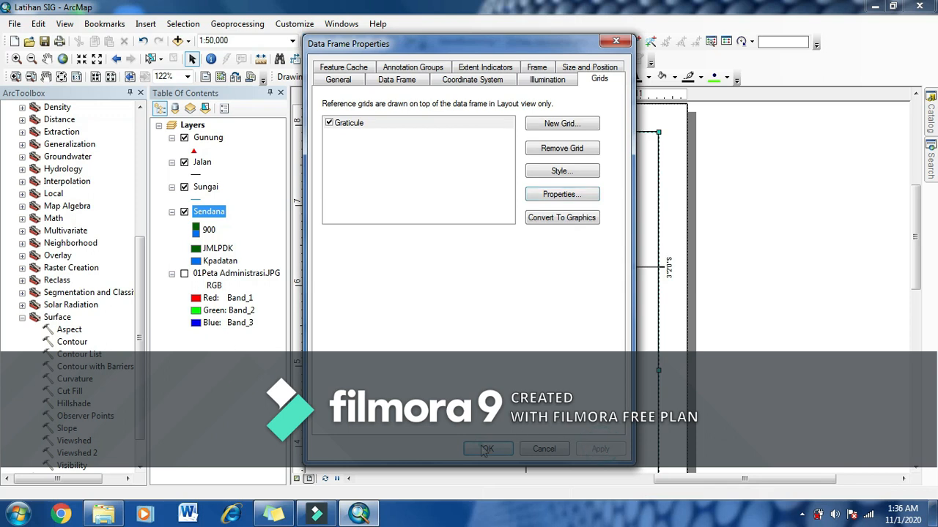
{"action": "left_click", "coordinate": [487, 449]}
- Review the graticule's label settings in the data frame properties and close them without changes
{"action": "scroll", "coordinate": [649, 343], "scroll_direction": "up", "scroll_amount": 1}
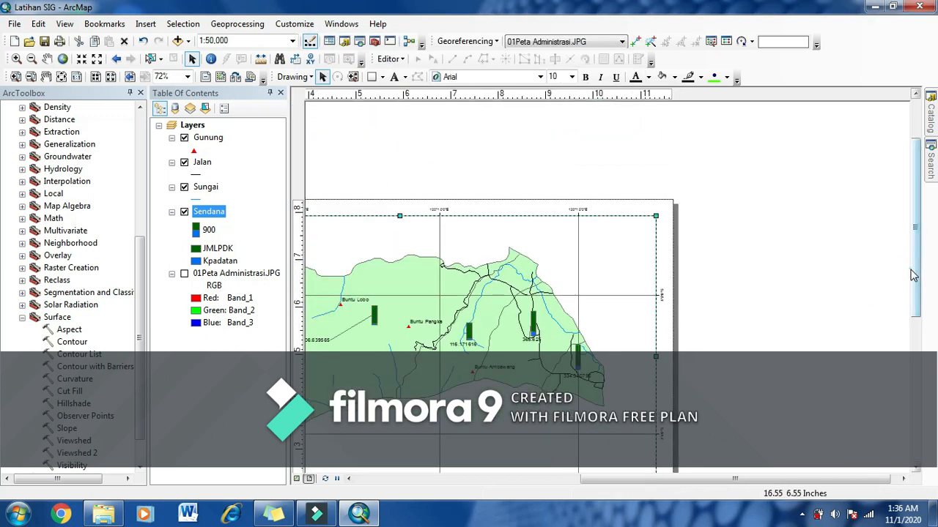
{"action": "left_click_drag", "start_coordinate": [913, 275], "coordinate": [916, 322]}
{"action": "left_click_drag", "start_coordinate": [625, 480], "coordinate": [526, 481]}
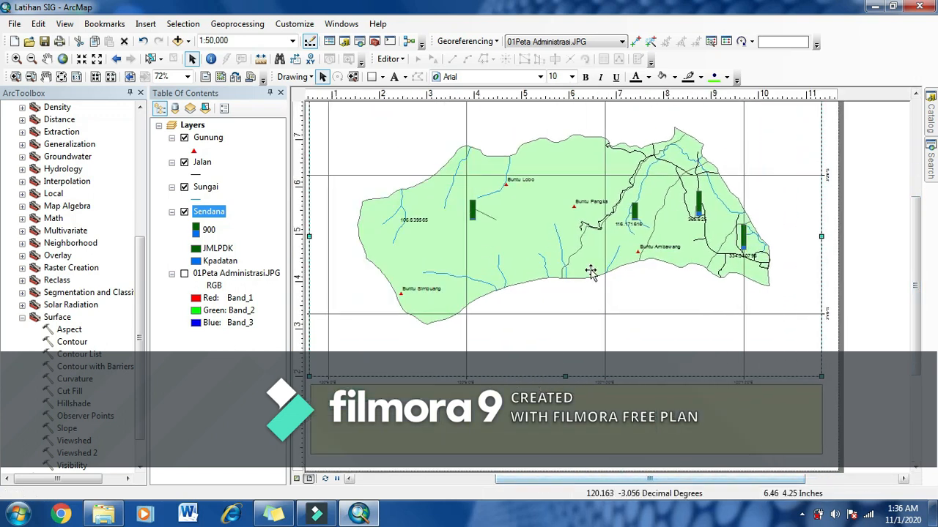
{"action": "right_click", "coordinate": [544, 215]}
{"action": "left_click", "coordinate": [586, 460]}
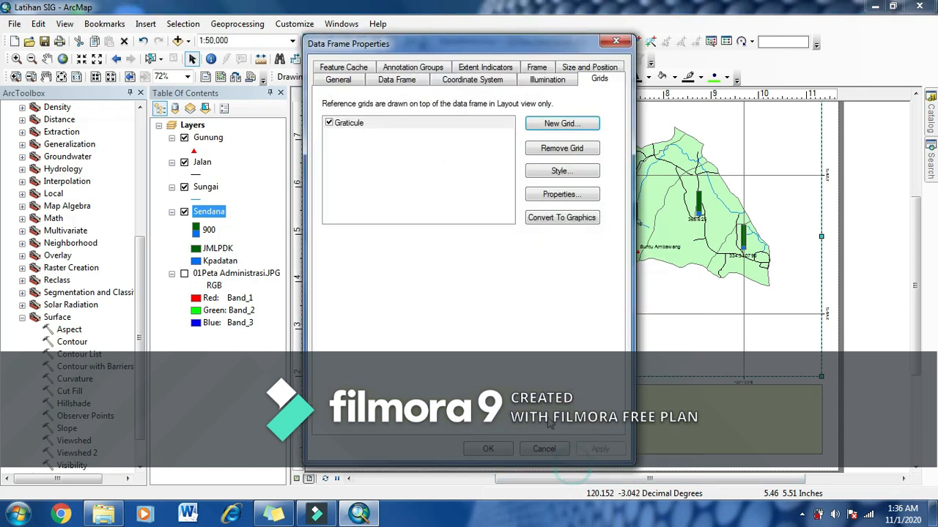
{"action": "left_click", "coordinate": [542, 196]}
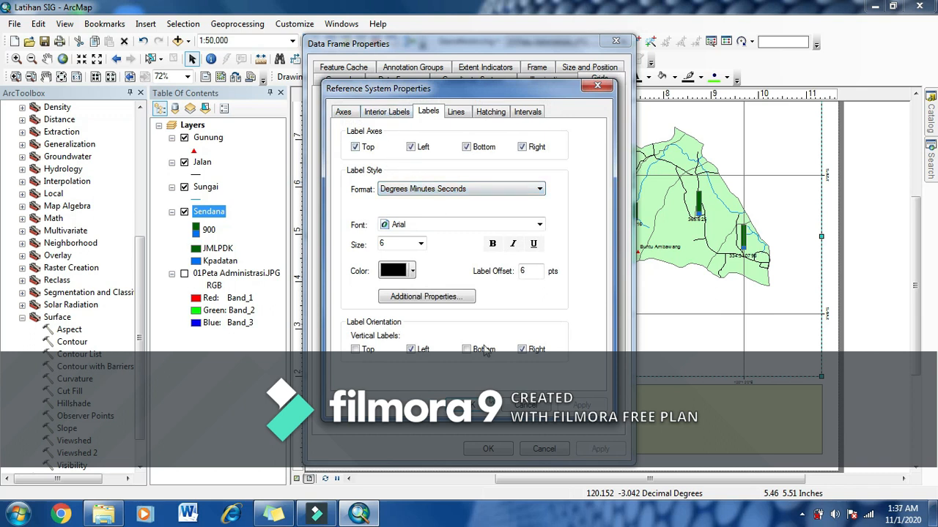
{"action": "left_click", "coordinate": [526, 405]}
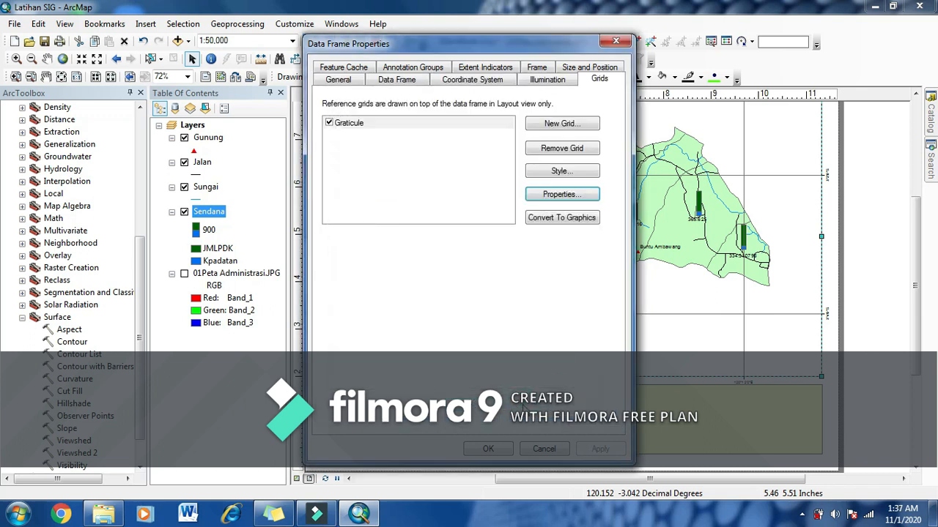
{"action": "left_click", "coordinate": [544, 454]}
- Examine the page layout and the graticule labels around the Sendana map at several zoom levels
{"action": "scroll", "coordinate": [545, 355], "scroll_direction": "down", "scroll_amount": 2}
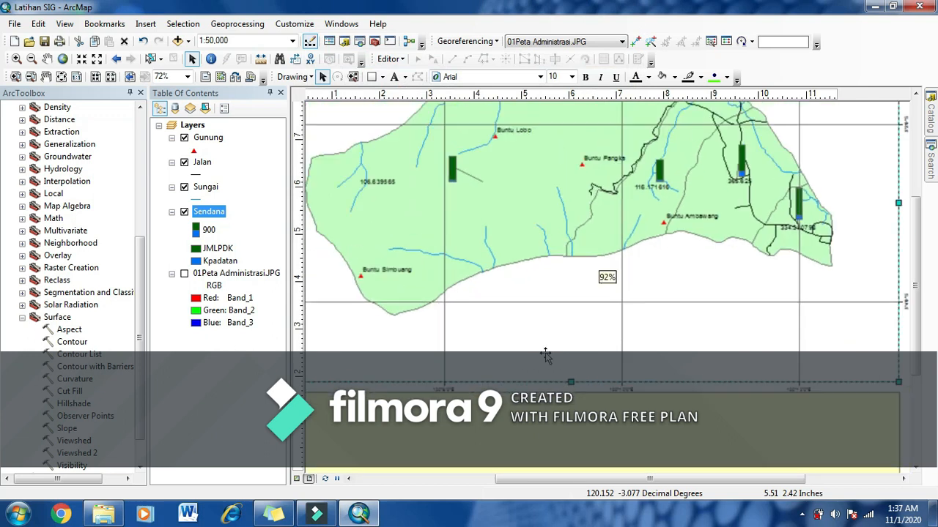
{"action": "scroll", "coordinate": [545, 356], "scroll_direction": "up", "scroll_amount": 7}
{"action": "scroll", "coordinate": [546, 355], "scroll_direction": "down", "scroll_amount": 3}
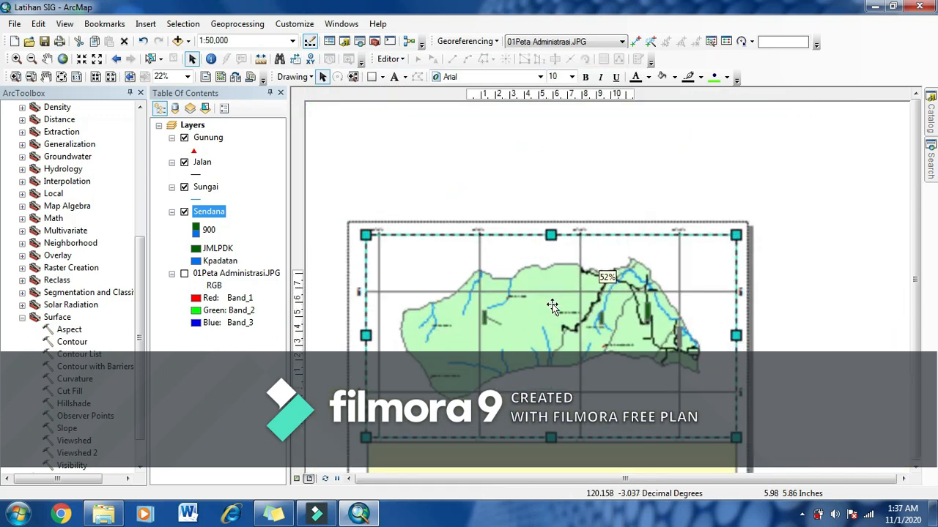
{"action": "left_click", "coordinate": [912, 292]}
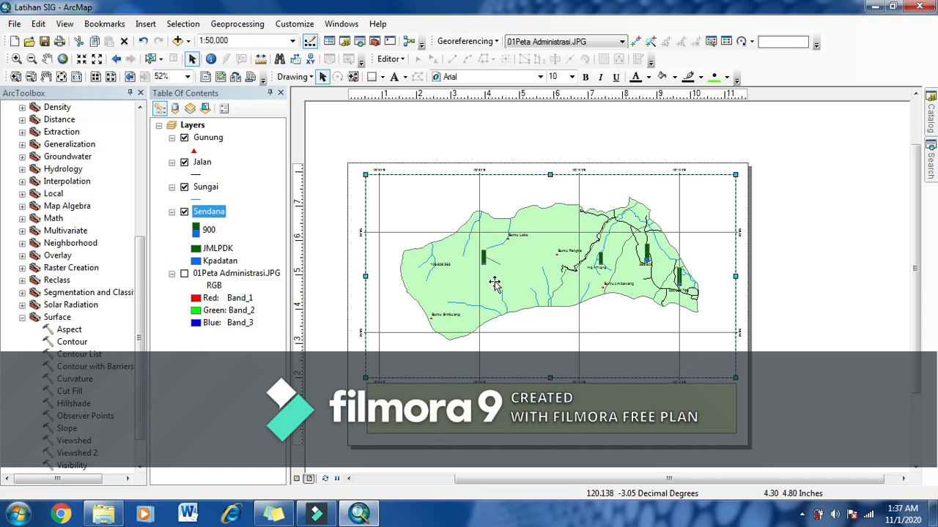
{"action": "left_click", "coordinate": [805, 146]}
{"action": "scroll", "coordinate": [595, 269], "scroll_direction": "down", "scroll_amount": 2}
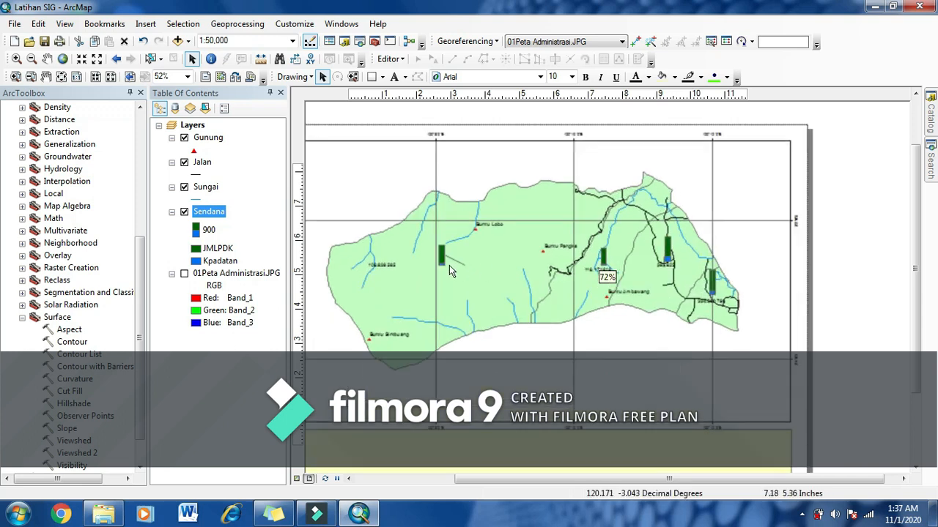
{"action": "scroll", "coordinate": [481, 251], "scroll_direction": "down", "scroll_amount": 3}
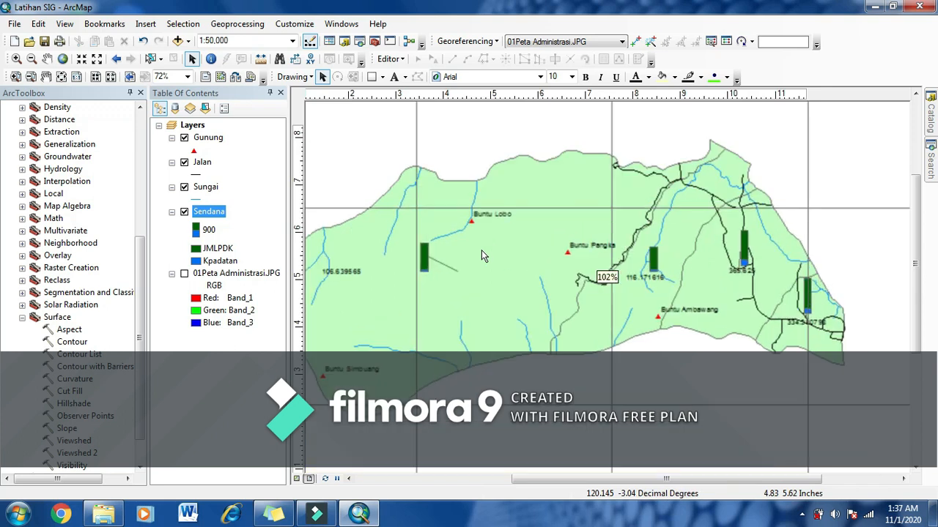
{"action": "scroll", "coordinate": [481, 251], "scroll_direction": "up", "scroll_amount": 1}
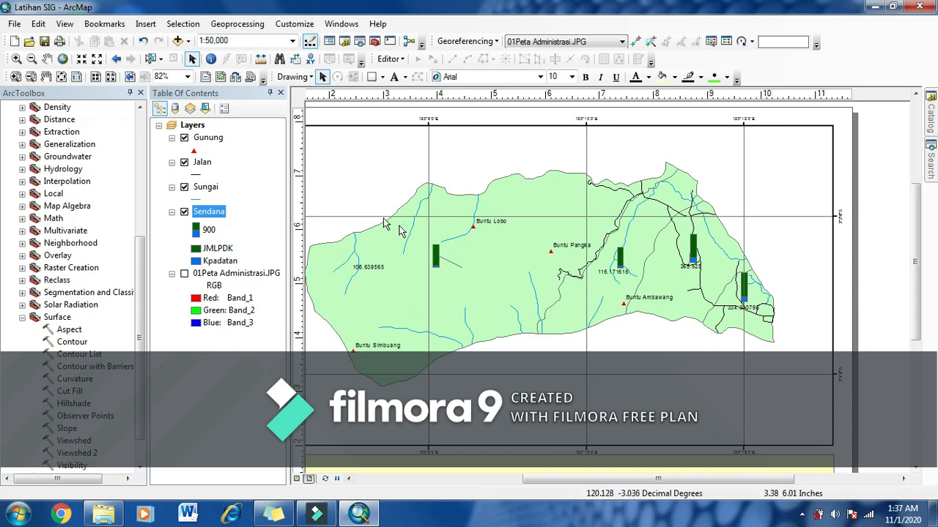
- Symbolize the Sendana layer with unique values of the Kpadatan field, adding all values and applying the categories
{"action": "right_click", "coordinate": [214, 214]}
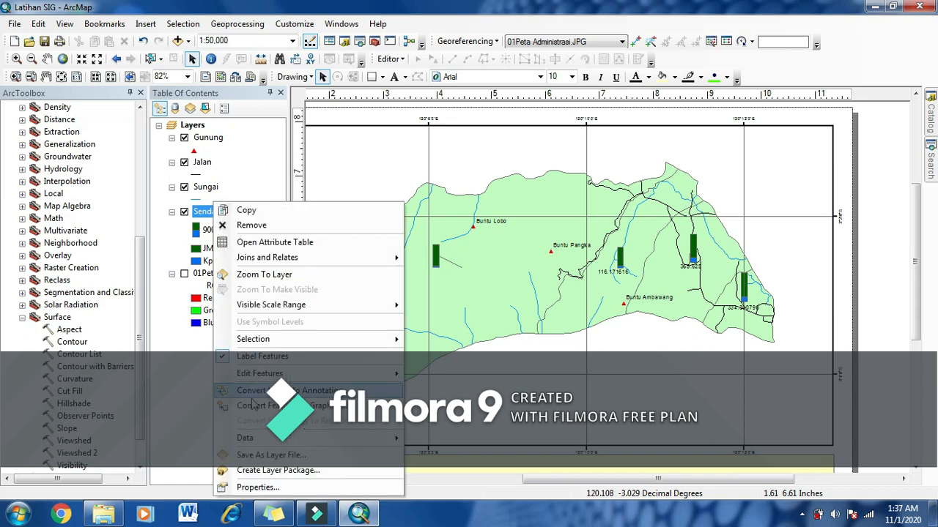
{"action": "left_click", "coordinate": [256, 488]}
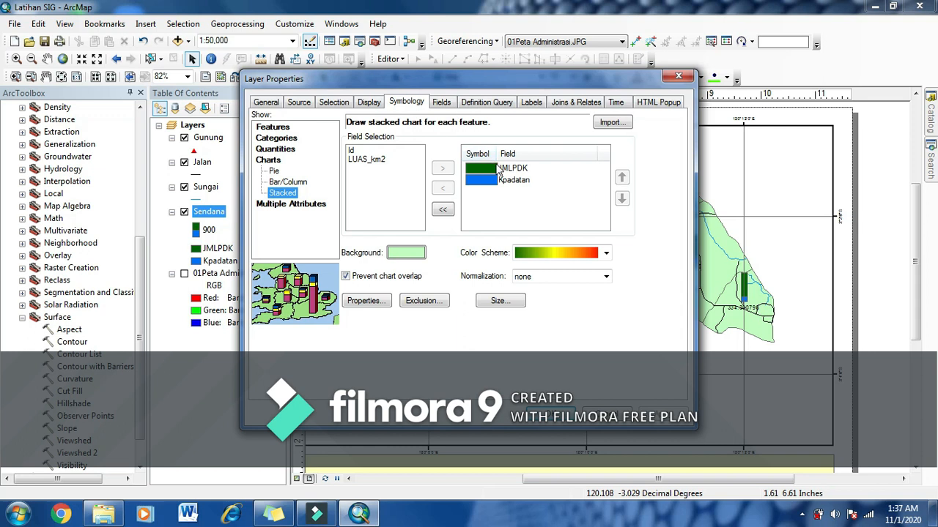
{"action": "left_click", "coordinate": [410, 104]}
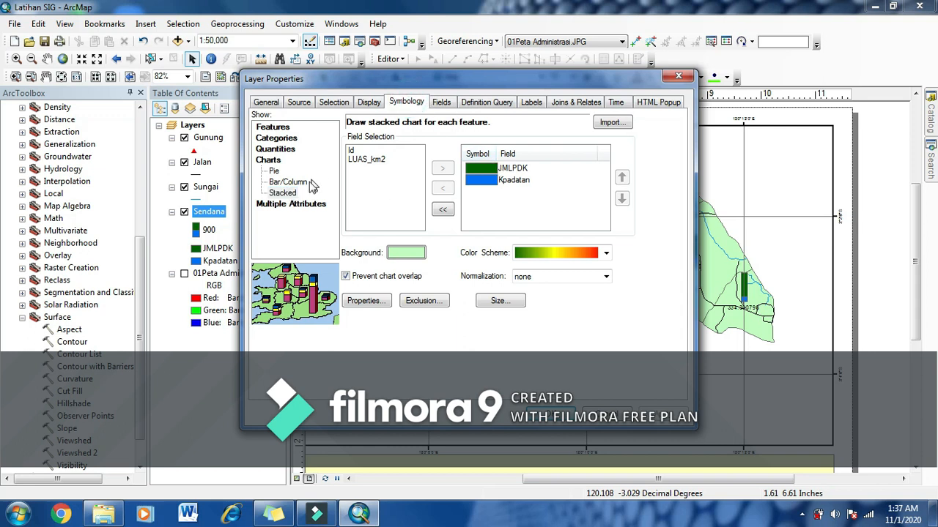
{"action": "left_click", "coordinate": [283, 194]}
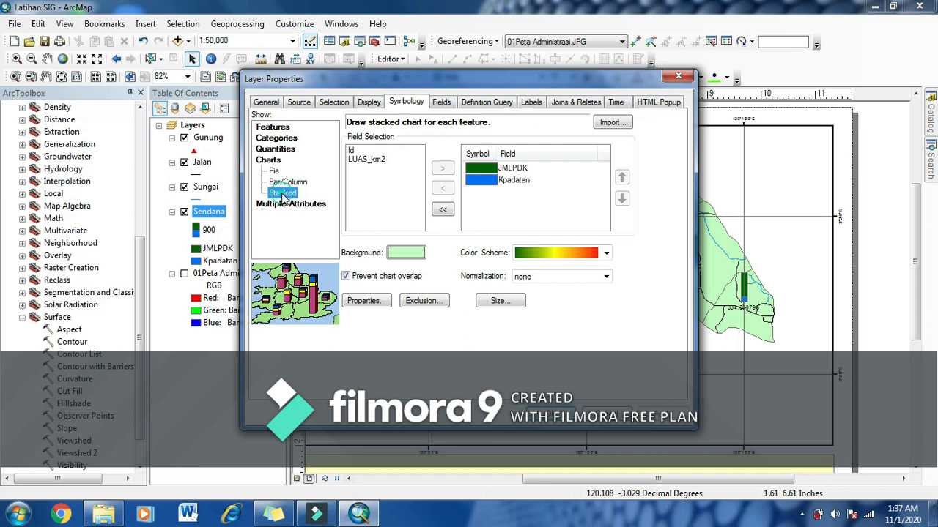
{"action": "left_click", "coordinate": [276, 139]}
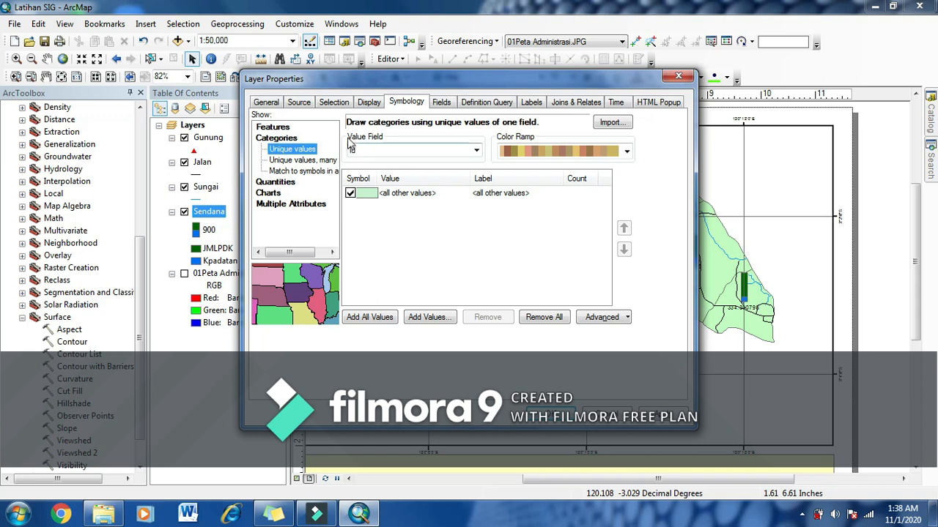
{"action": "left_click", "coordinate": [476, 152]}
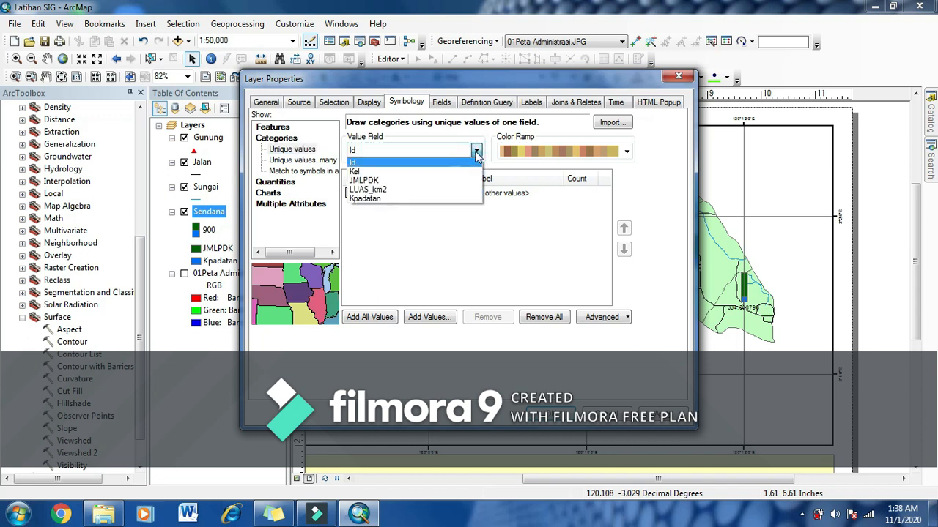
{"action": "left_click", "coordinate": [380, 199]}
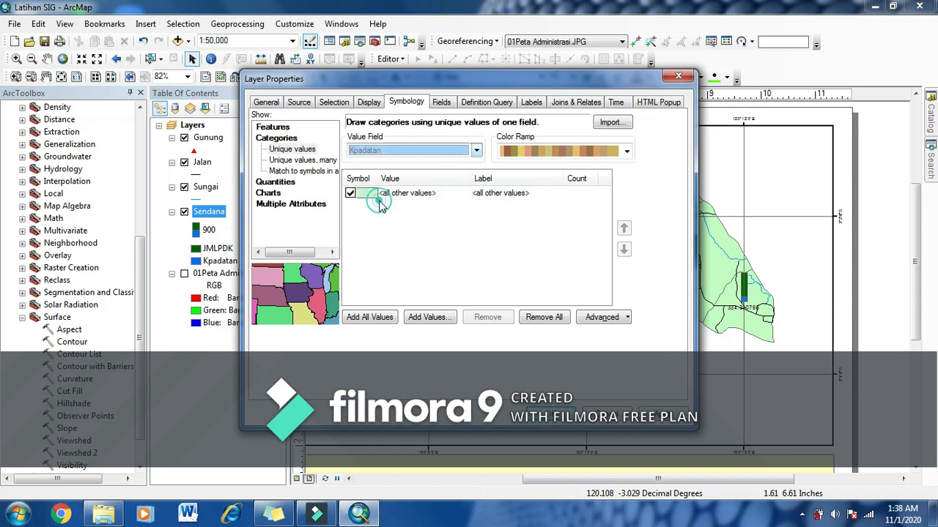
{"action": "left_click", "coordinate": [389, 318]}
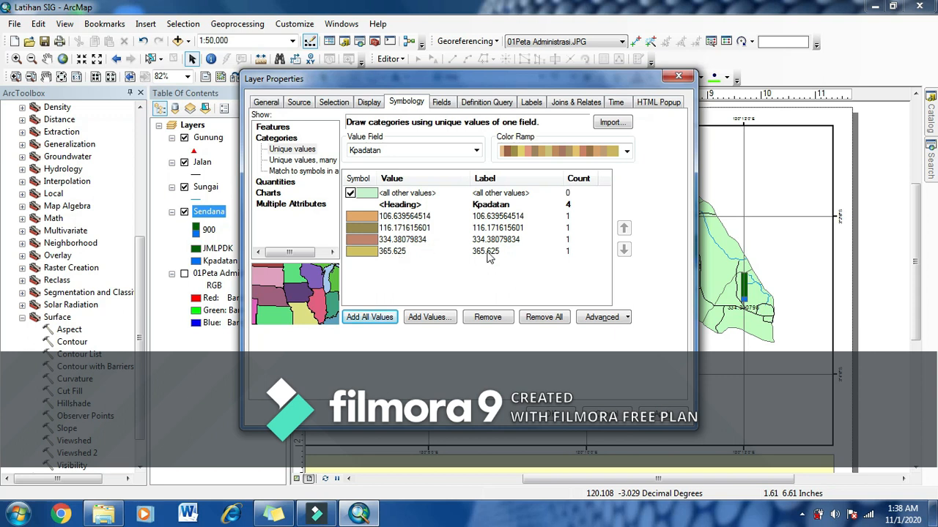
{"action": "left_click", "coordinate": [661, 415]}
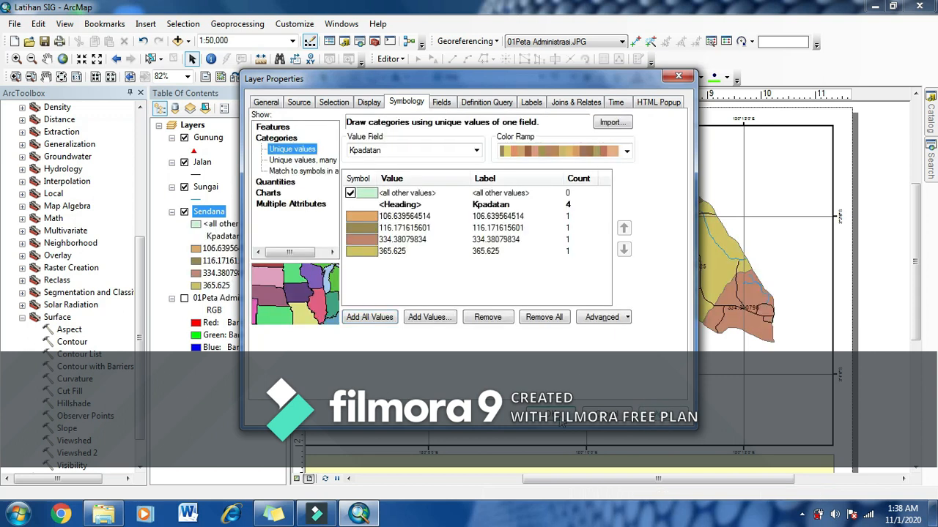
{"action": "left_click", "coordinate": [570, 414]}
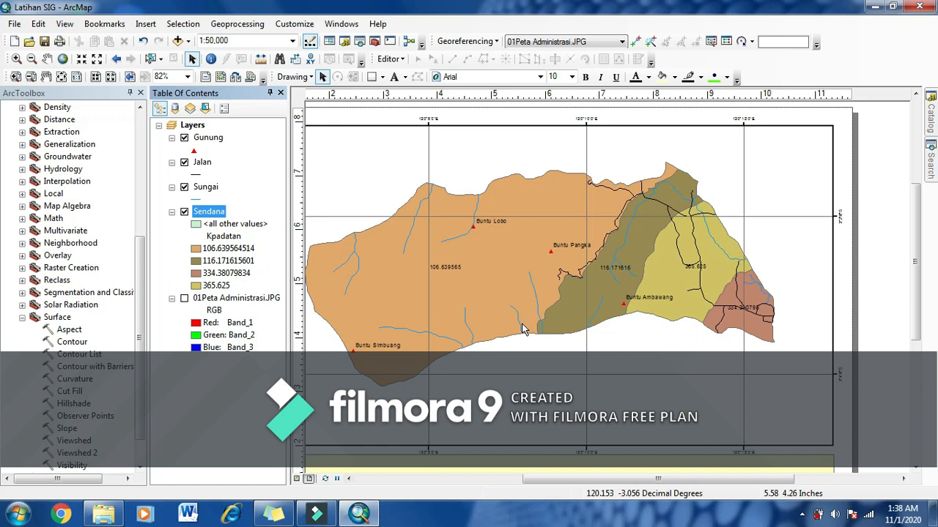
- Label the Sendana polygons with the Kel field and apply the change to the layer
{"action": "scroll", "coordinate": [435, 285], "scroll_direction": "up", "scroll_amount": 2}
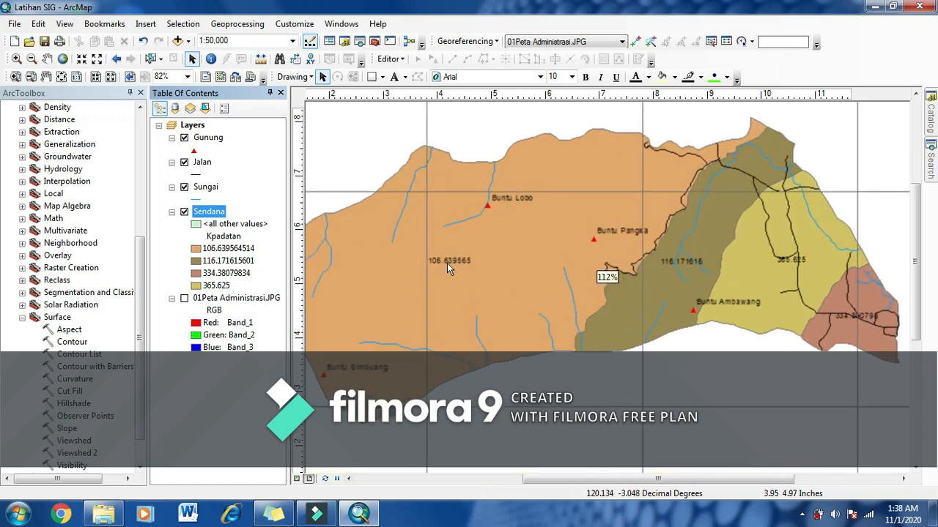
{"action": "scroll", "coordinate": [448, 263], "scroll_direction": "up", "scroll_amount": 2}
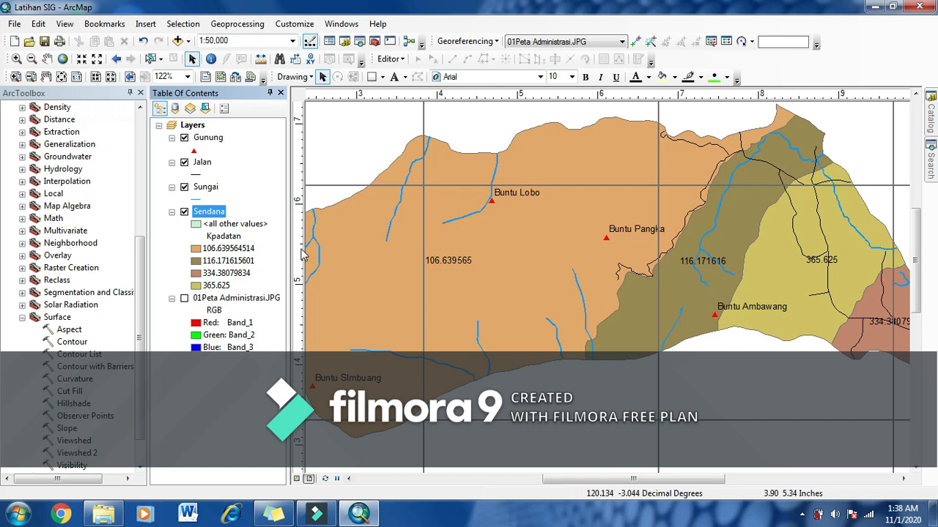
{"action": "right_click", "coordinate": [214, 213]}
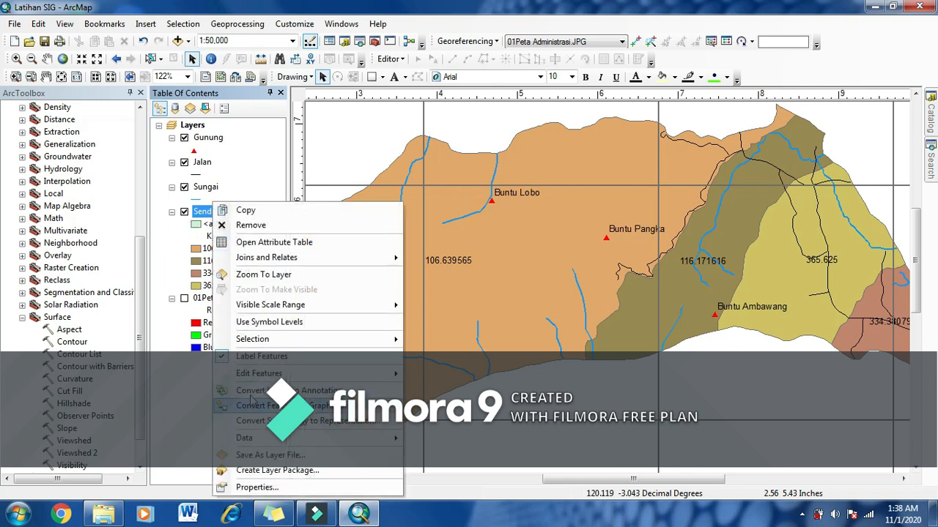
{"action": "left_click", "coordinate": [258, 488]}
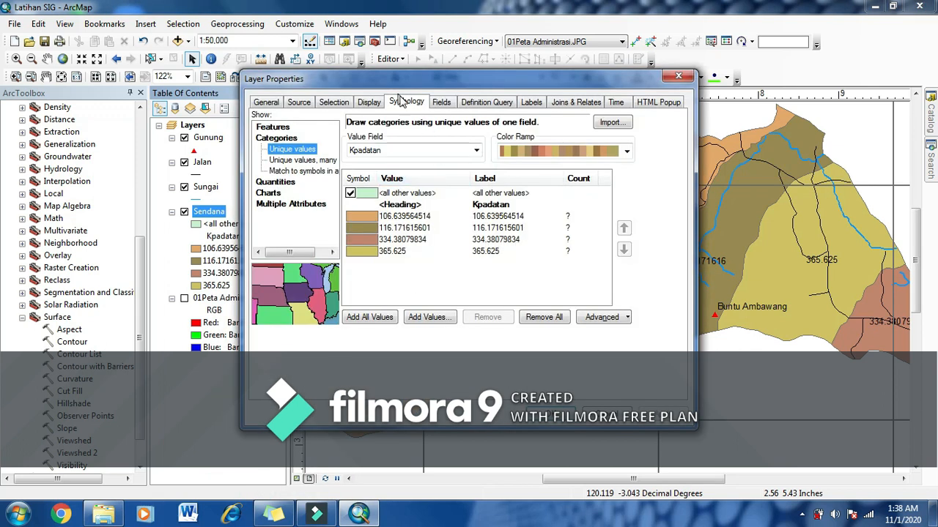
{"action": "left_click", "coordinate": [531, 103]}
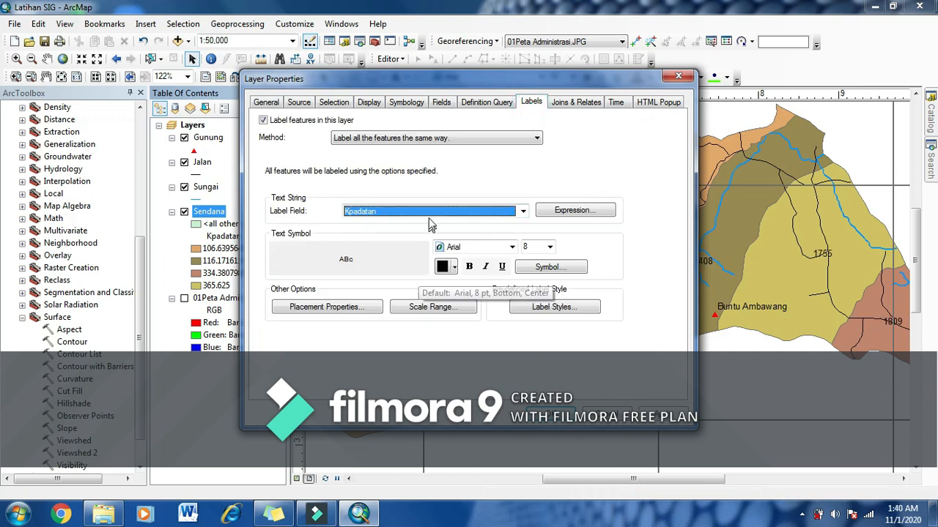
{"action": "left_click", "coordinate": [429, 211]}
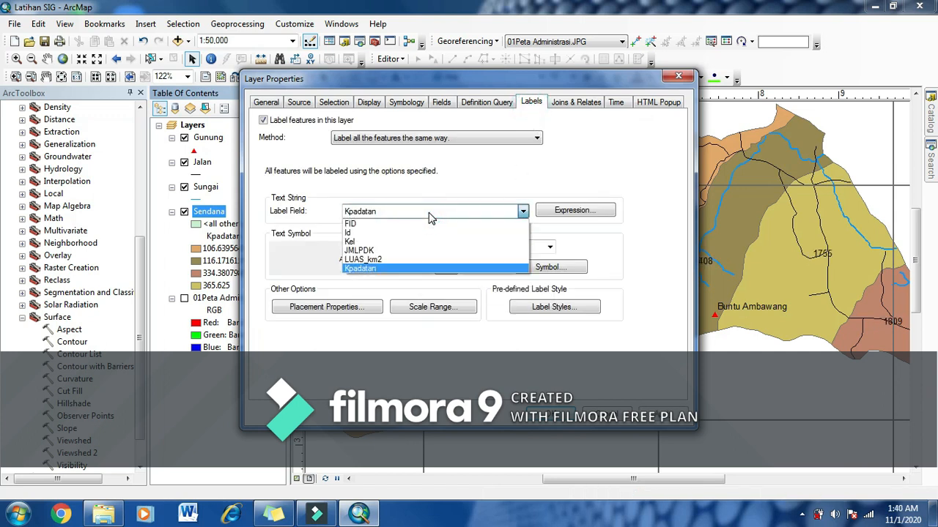
{"action": "left_click", "coordinate": [359, 242]}
{"action": "left_click", "coordinate": [664, 410]}
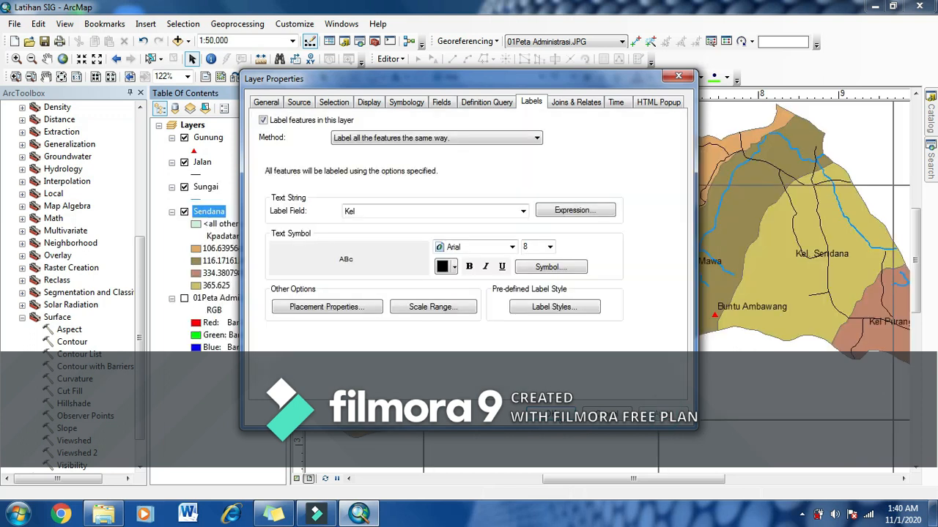
{"action": "left_click", "coordinate": [564, 414]}
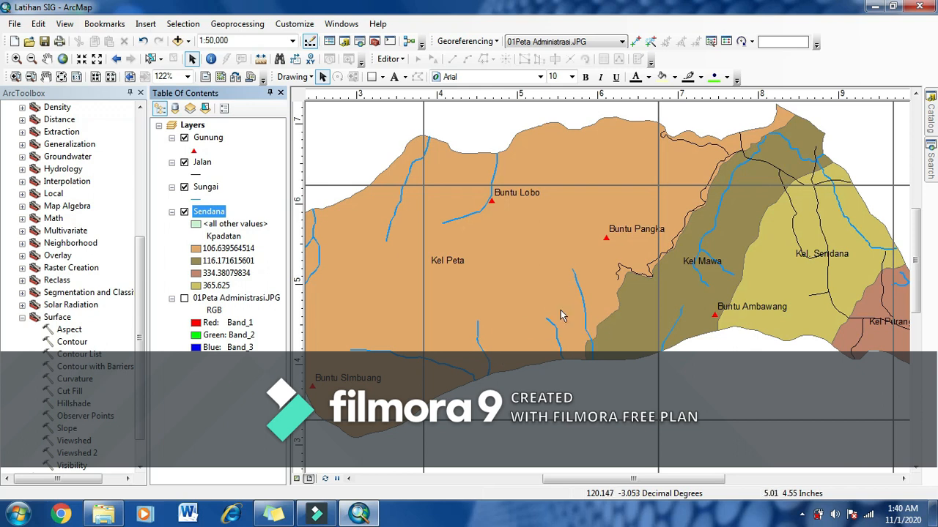
- Move the yellow map-elements rectangle lower on the page, away from the map frame
{"action": "scroll", "coordinate": [583, 306], "scroll_direction": "up", "scroll_amount": 2}
{"action": "scroll", "coordinate": [584, 306], "scroll_direction": "down", "scroll_amount": 3}
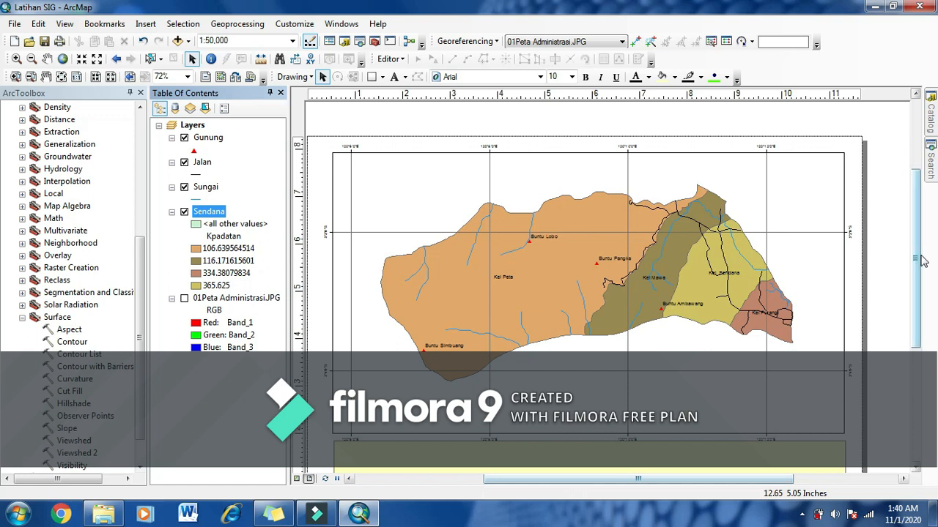
{"action": "left_click_drag", "start_coordinate": [919, 256], "coordinate": [917, 279]}
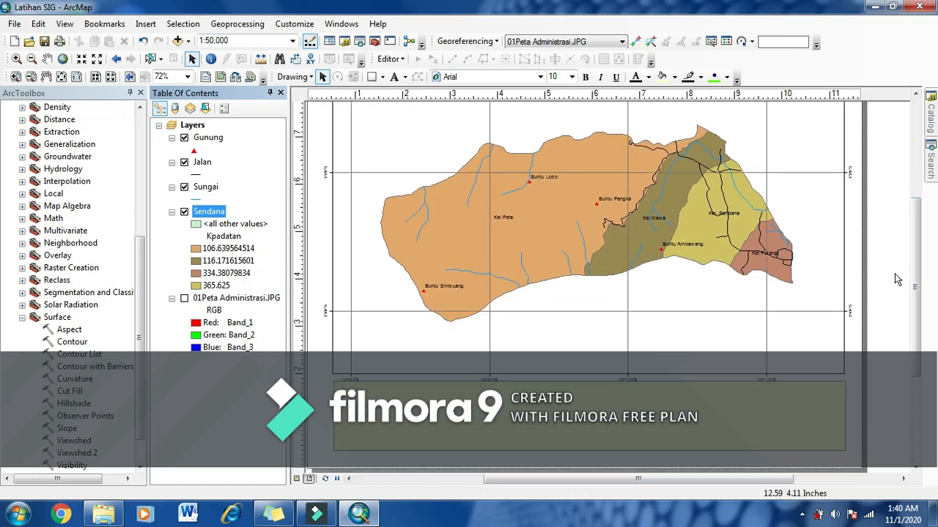
{"action": "scroll", "coordinate": [898, 279], "scroll_direction": "down", "scroll_amount": 2}
{"action": "left_click_drag", "start_coordinate": [612, 481], "coordinate": [659, 482]}
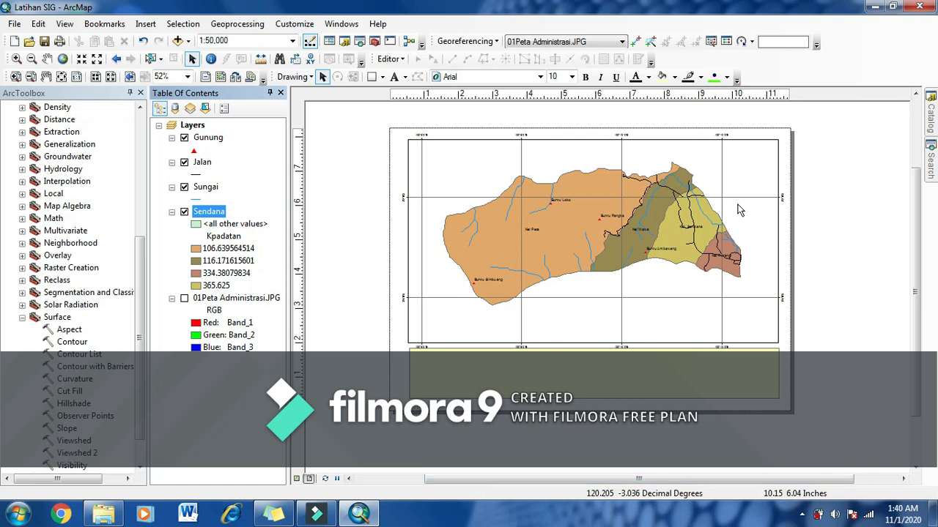
{"action": "left_click", "coordinate": [473, 362]}
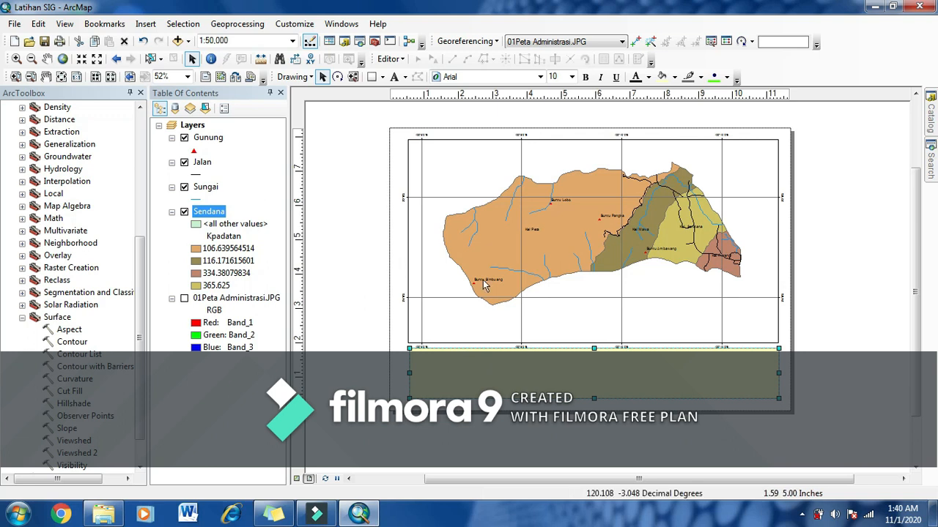
{"action": "left_click_drag", "start_coordinate": [915, 275], "coordinate": [916, 308]}
{"action": "scroll", "coordinate": [650, 295], "scroll_direction": "down", "scroll_amount": 3}
{"action": "scroll", "coordinate": [651, 295], "scroll_direction": "up", "scroll_amount": 2}
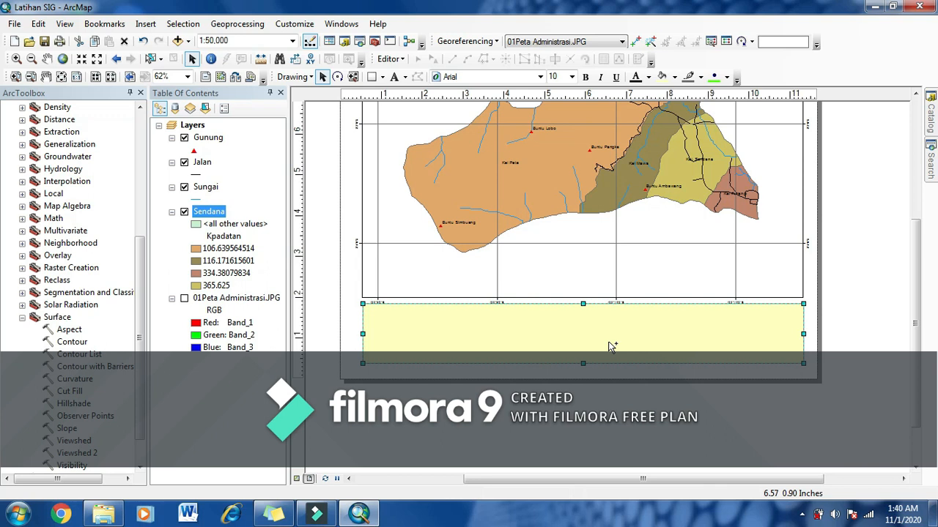
{"action": "left_click_drag", "start_coordinate": [542, 334], "coordinate": [575, 377]}
- Set the map-elements rectangle to no fill colour with a black outline and apply the change
{"action": "right_click", "coordinate": [565, 359]}
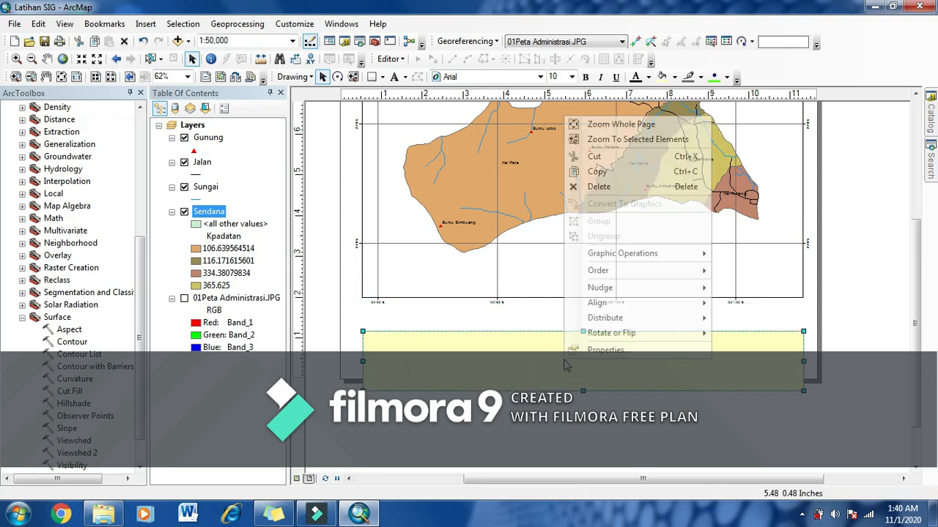
{"action": "left_click", "coordinate": [599, 352]}
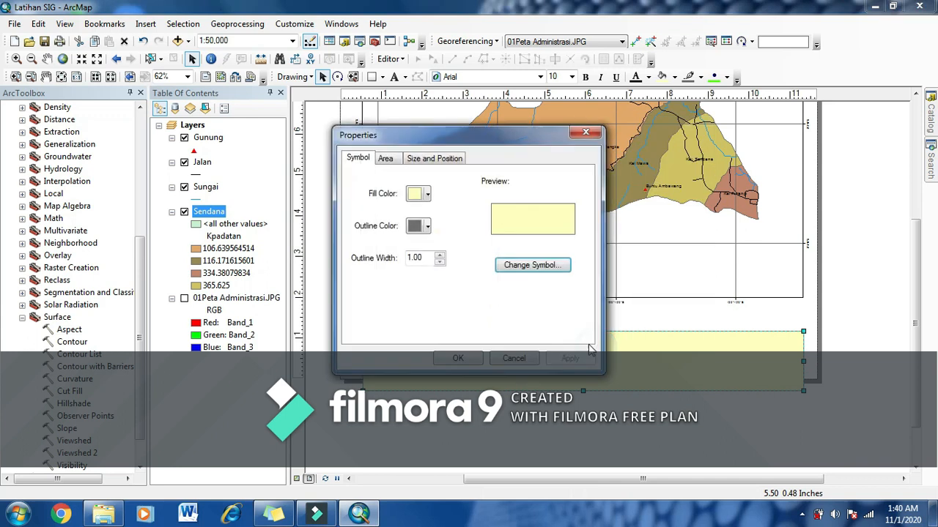
{"action": "left_click", "coordinate": [427, 195]}
{"action": "left_click", "coordinate": [469, 184]}
{"action": "left_click", "coordinate": [426, 227]}
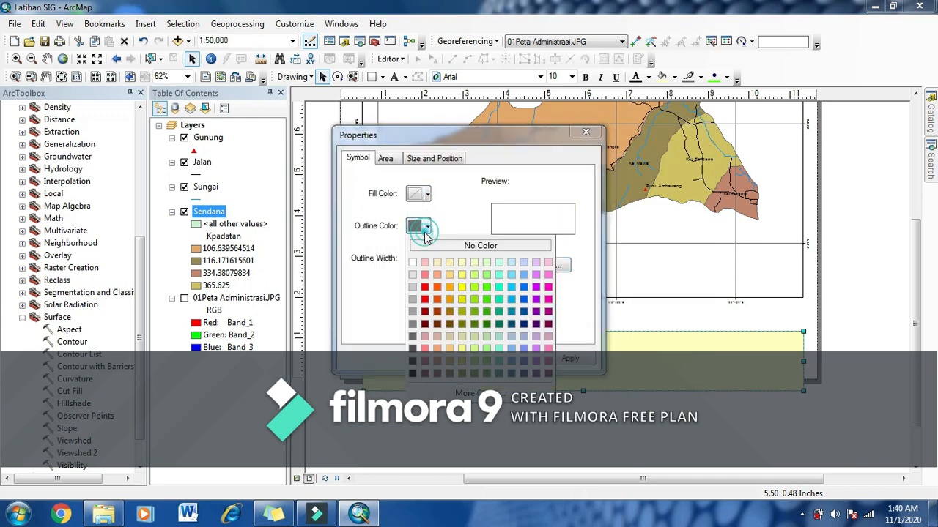
{"action": "left_click", "coordinate": [412, 374]}
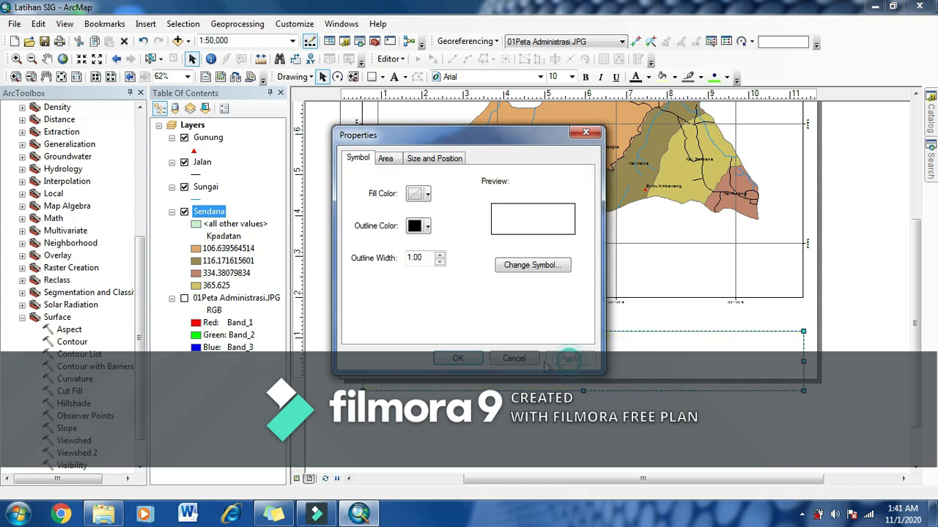
{"action": "left_click", "coordinate": [458, 359]}
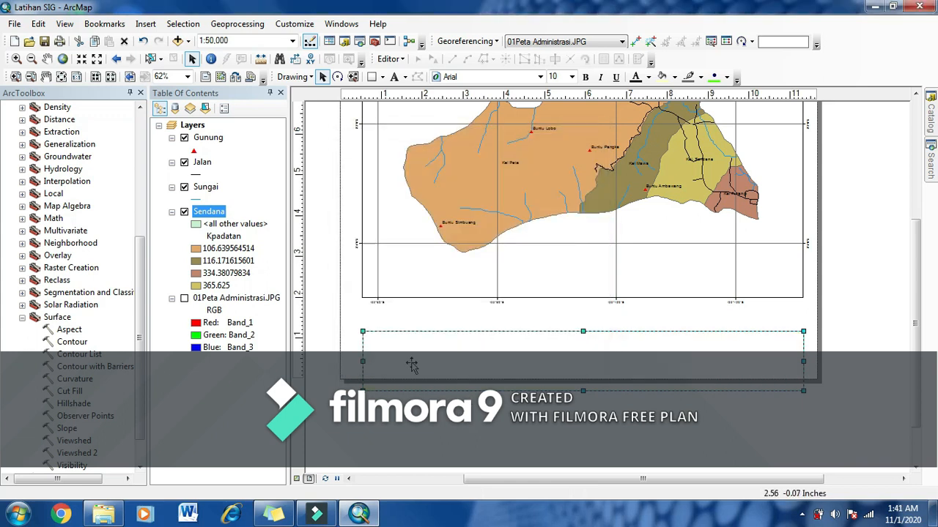
- Reposition the map-elements rectangle within the page just below the graticule labels, aligning its sides with the map frame
{"action": "scroll", "coordinate": [354, 368], "scroll_direction": "up", "scroll_amount": 3}
{"action": "scroll", "coordinate": [353, 368], "scroll_direction": "up", "scroll_amount": 5}
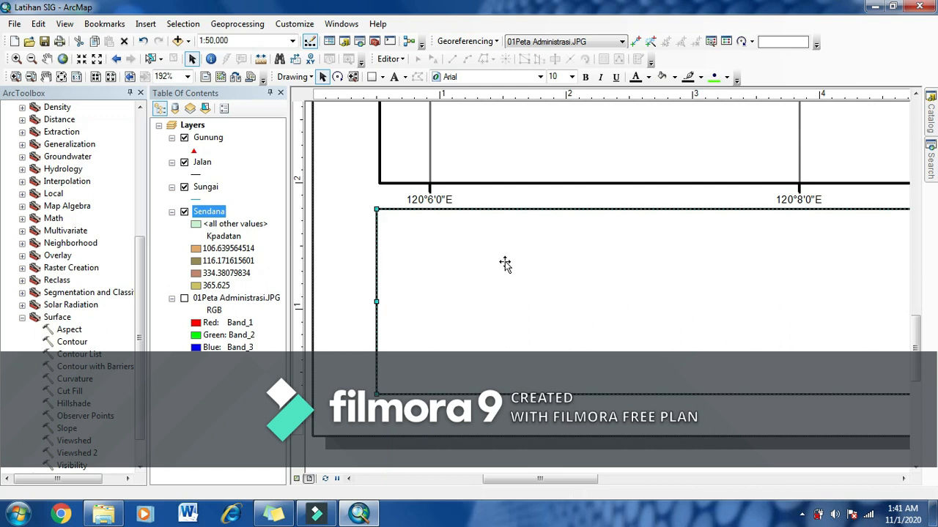
{"action": "scroll", "coordinate": [612, 435], "scroll_direction": "down", "scroll_amount": 3}
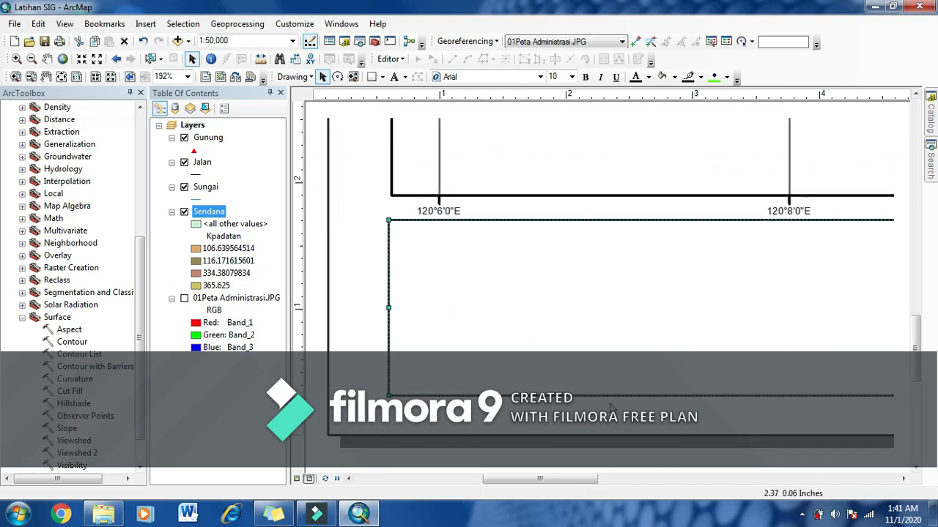
{"action": "left_click_drag", "start_coordinate": [576, 481], "coordinate": [731, 481]}
{"action": "scroll", "coordinate": [750, 348], "scroll_direction": "up", "scroll_amount": 1}
{"action": "scroll", "coordinate": [750, 344], "scroll_direction": "up", "scroll_amount": 2}
{"action": "left_click_drag", "start_coordinate": [717, 345], "coordinate": [726, 351]}
{"action": "scroll", "coordinate": [701, 351], "scroll_direction": "down", "scroll_amount": 1}
{"action": "scroll", "coordinate": [701, 351], "scroll_direction": "down", "scroll_amount": 3}
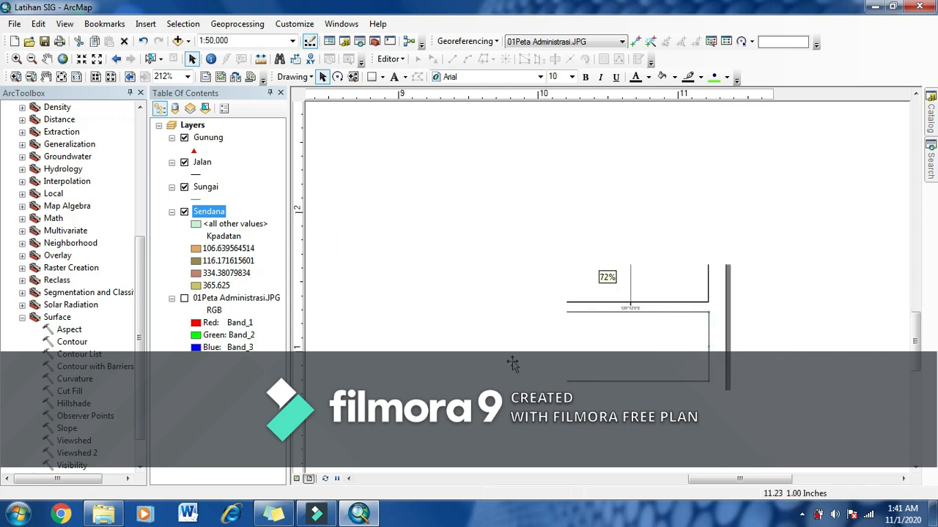
- Add the text "PETA KEPADATAN PENDUDUK" inside the map-elements rectangle below the map frame
{"action": "left_click_drag", "start_coordinate": [687, 486], "coordinate": [563, 486]}
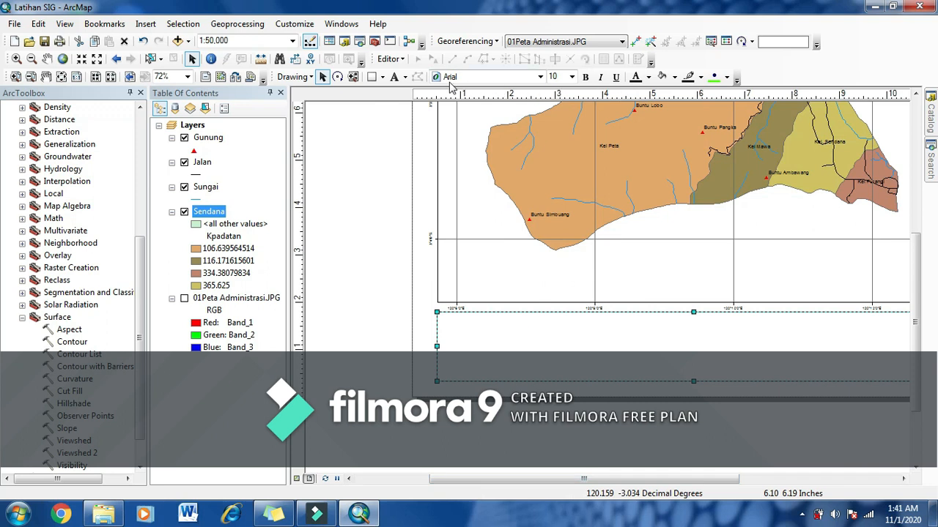
{"action": "left_click", "coordinate": [393, 80]}
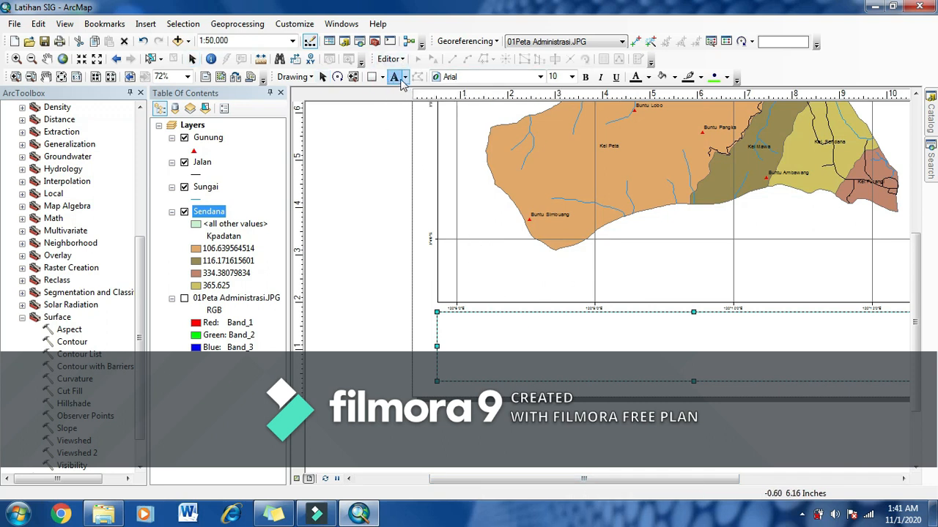
{"action": "scroll", "coordinate": [523, 338], "scroll_direction": "down", "scroll_amount": 1}
{"action": "left_click", "coordinate": [492, 307]}
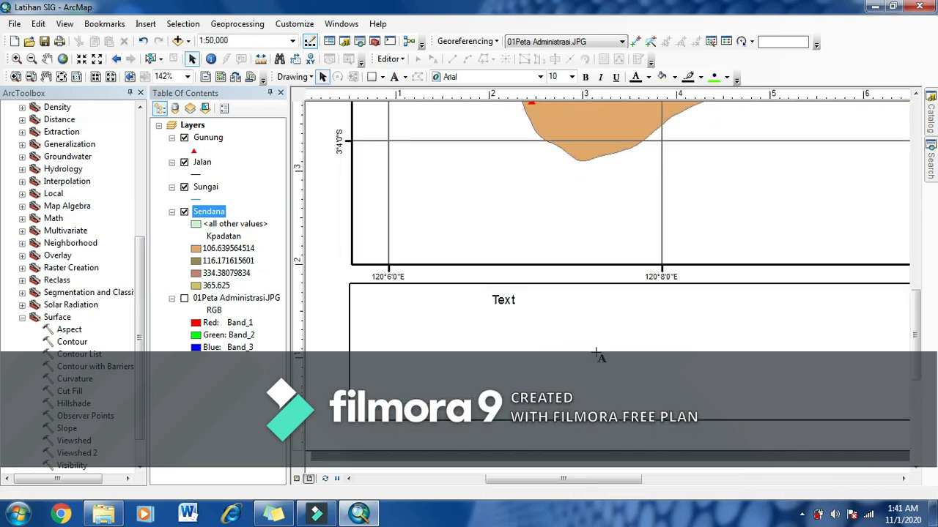
{"action": "type", "text": "PETA"}
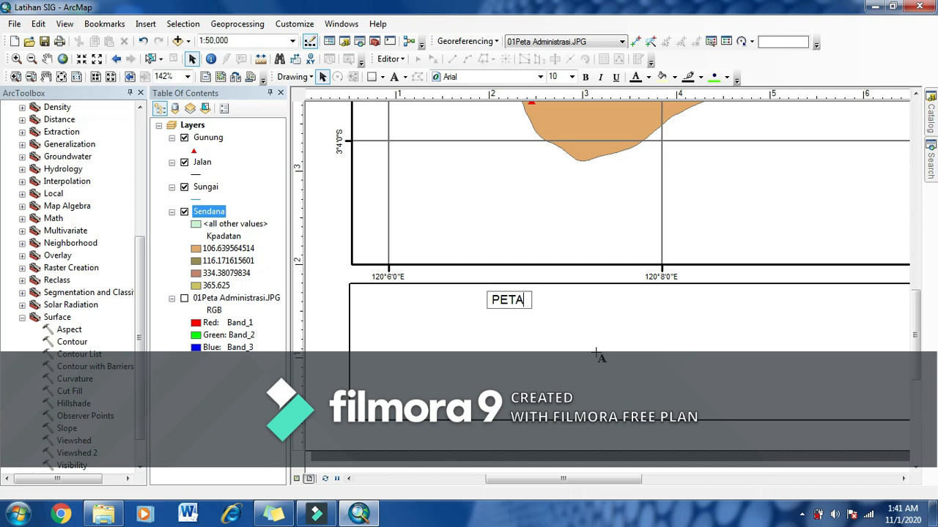
{"action": "type", "text": " KEPADATAN "}
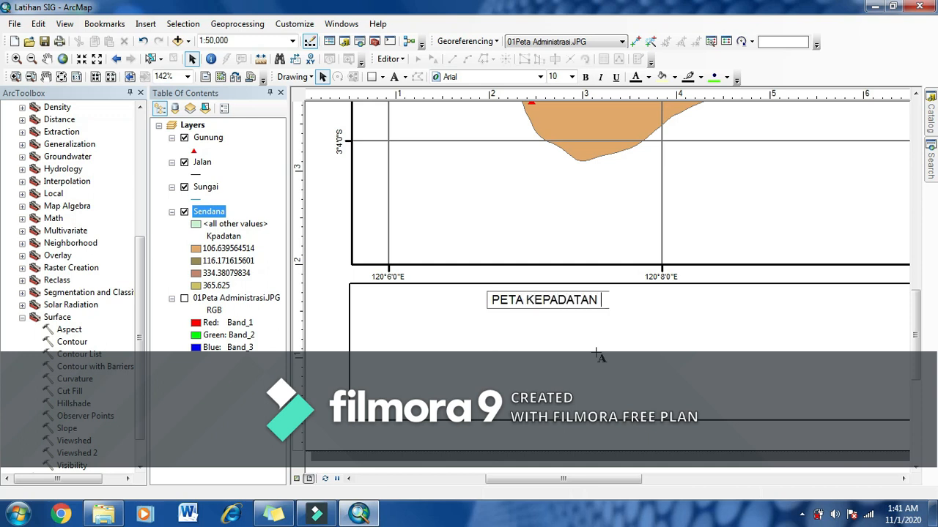
{"action": "type", "text": "PENDUDUK"}
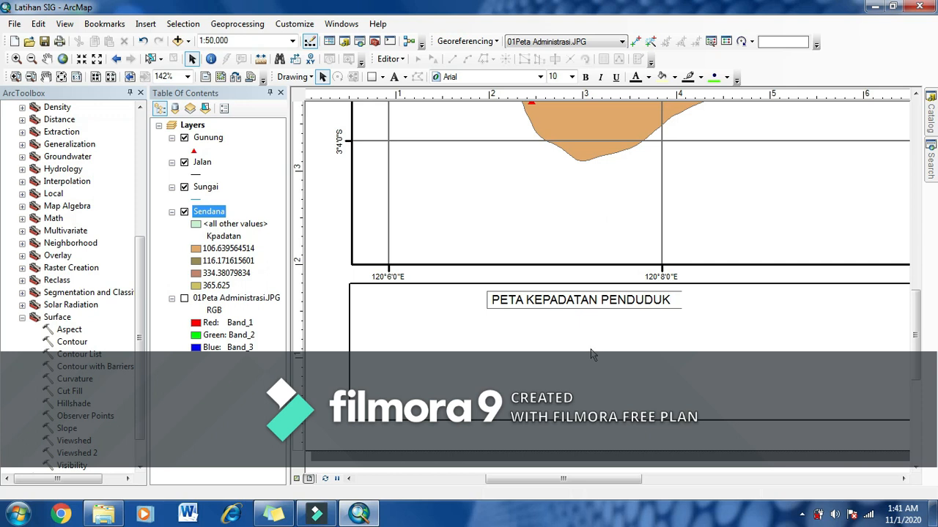
- Add the second line "KECAMATAN SENDANA KOTA PALOPO" to the map title and centre-align both lines
{"action": "double_click", "coordinate": [587, 304]}
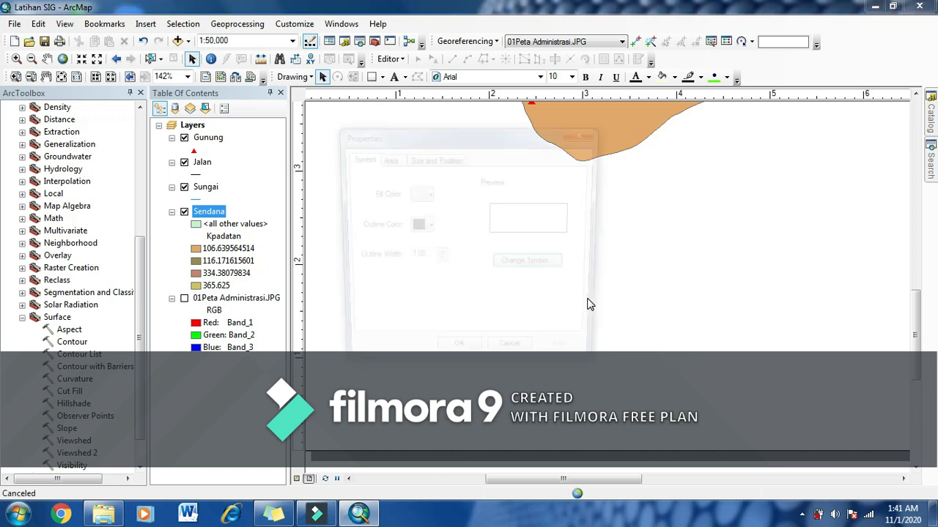
{"action": "left_click", "coordinate": [522, 358]}
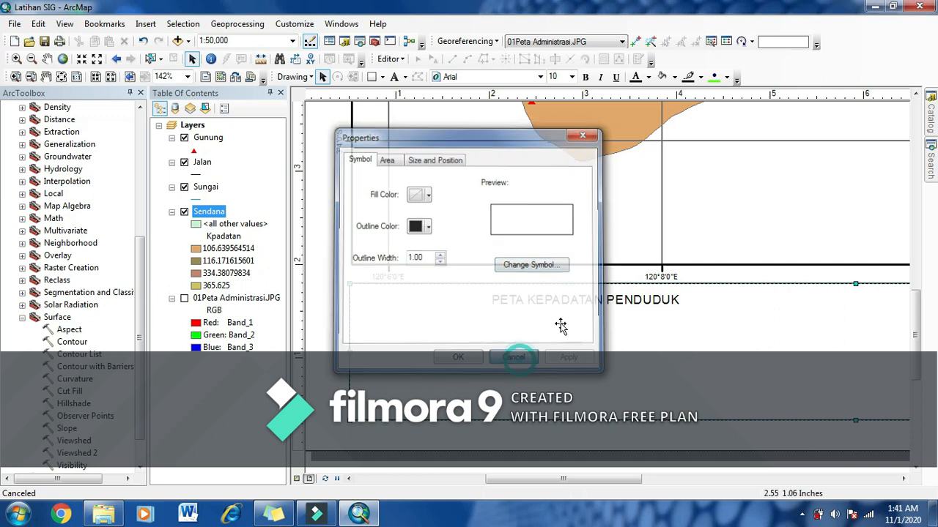
{"action": "double_click", "coordinate": [569, 308]}
{"action": "left_click", "coordinate": [487, 182]}
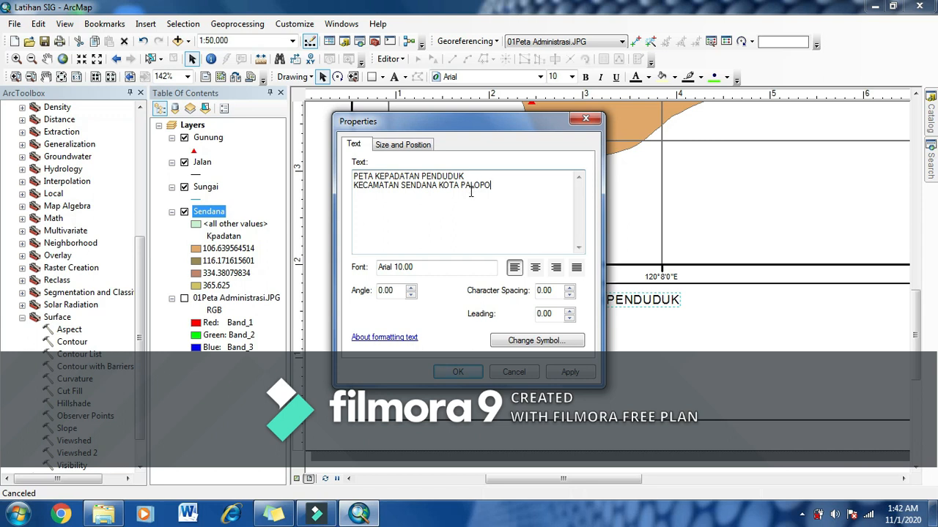
{"action": "left_click_drag", "start_coordinate": [495, 190], "coordinate": [342, 173]}
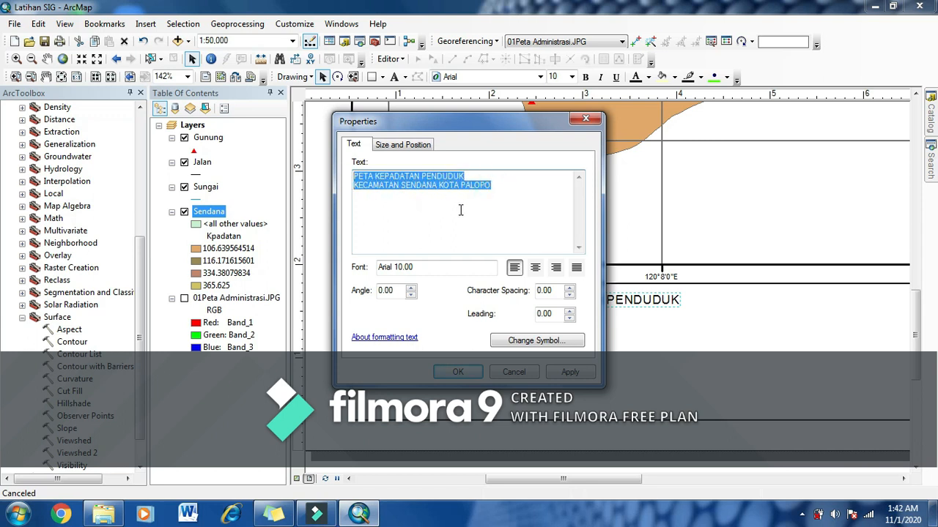
{"action": "left_click", "coordinate": [535, 268]}
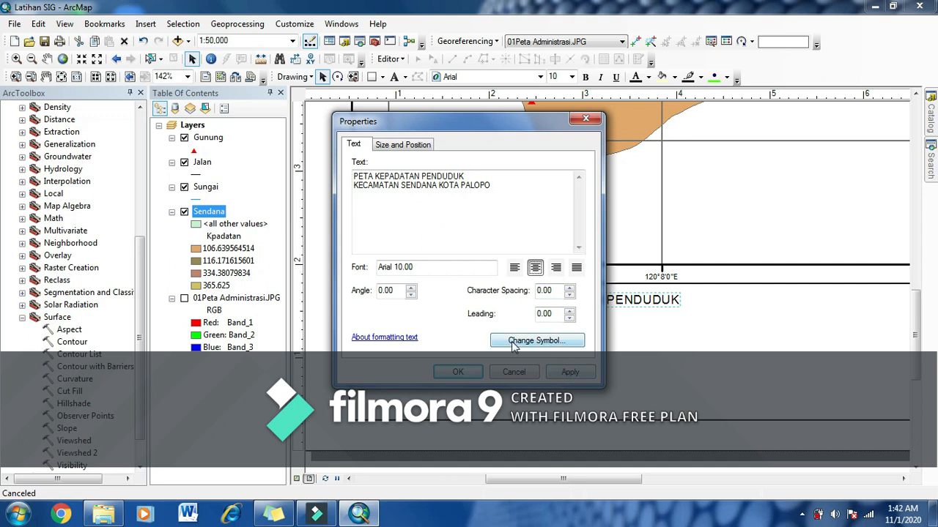
{"action": "left_click", "coordinate": [569, 370]}
{"action": "left_click", "coordinate": [463, 371]}
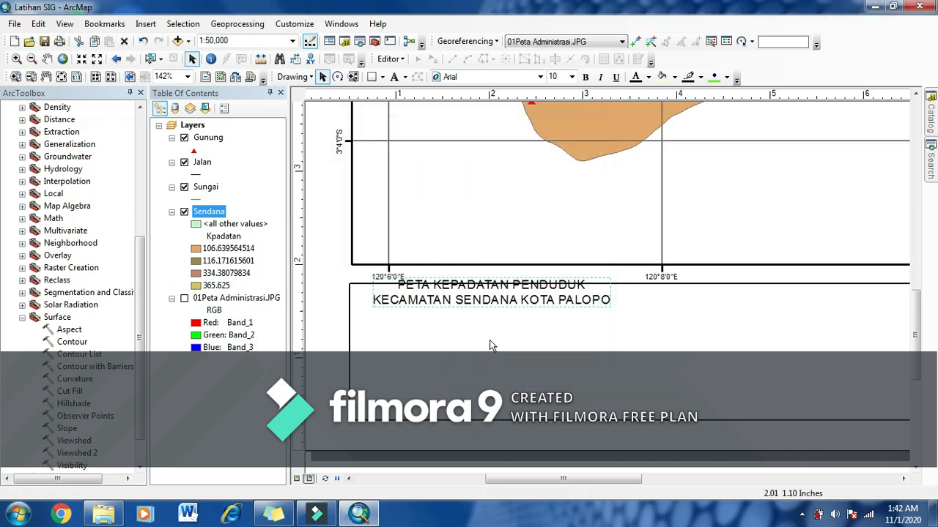
- Make the two-line map title bold and place it inside the upper-left part of the map-elements rectangle
{"action": "left_click_drag", "start_coordinate": [496, 293], "coordinate": [495, 305]}
{"action": "left_click", "coordinate": [586, 78]}
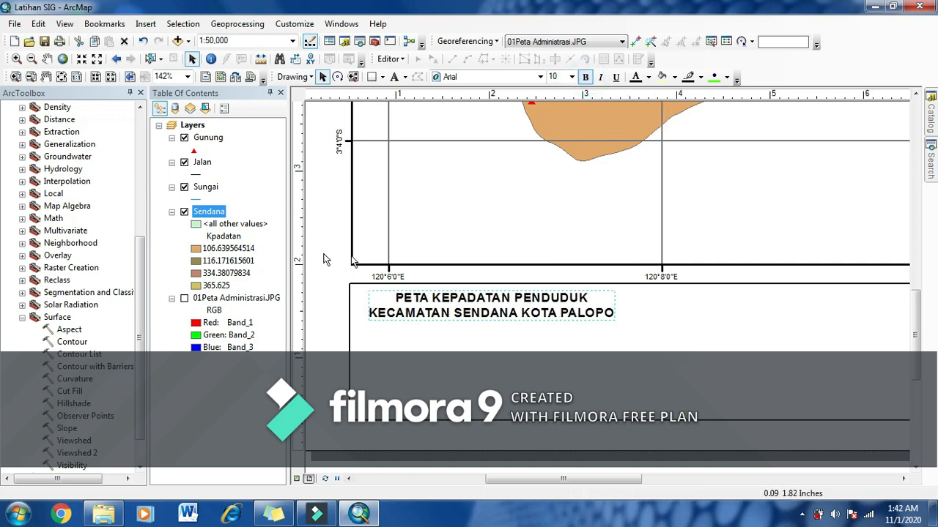
{"action": "scroll", "coordinate": [491, 383], "scroll_direction": "down", "scroll_amount": 2}
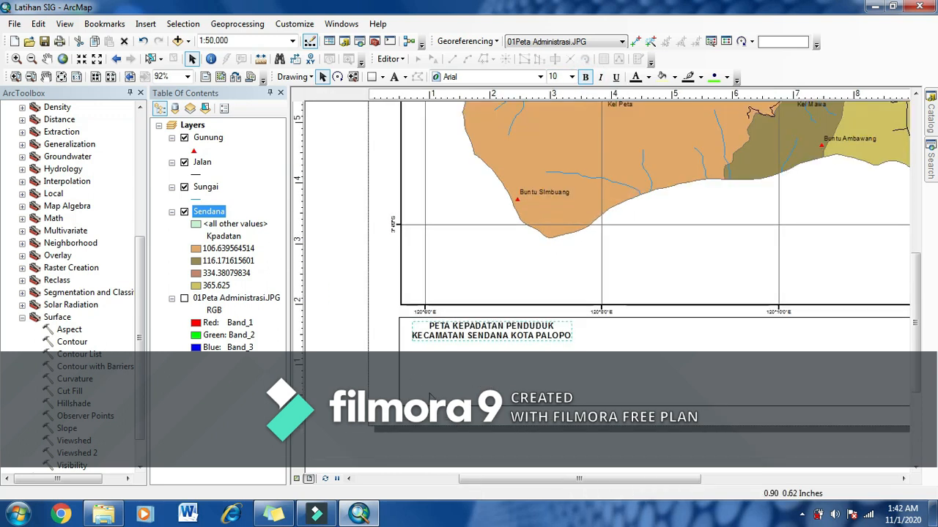
{"action": "left_click", "coordinate": [472, 335]}
{"action": "left_click_drag", "start_coordinate": [471, 333], "coordinate": [483, 340]}
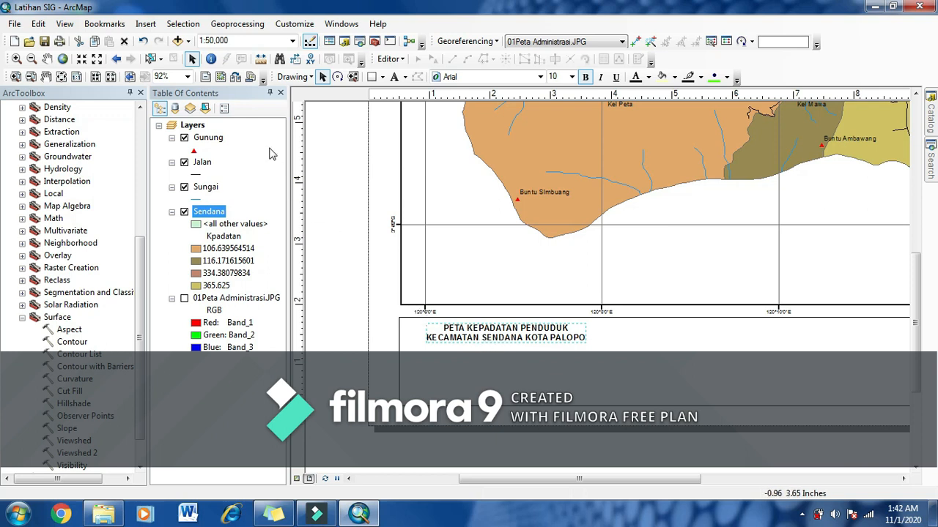
- Insert the ESRI North 7 north arrow and place it beneath the map title in the map-elements rectangle
{"action": "left_click", "coordinate": [145, 26]}
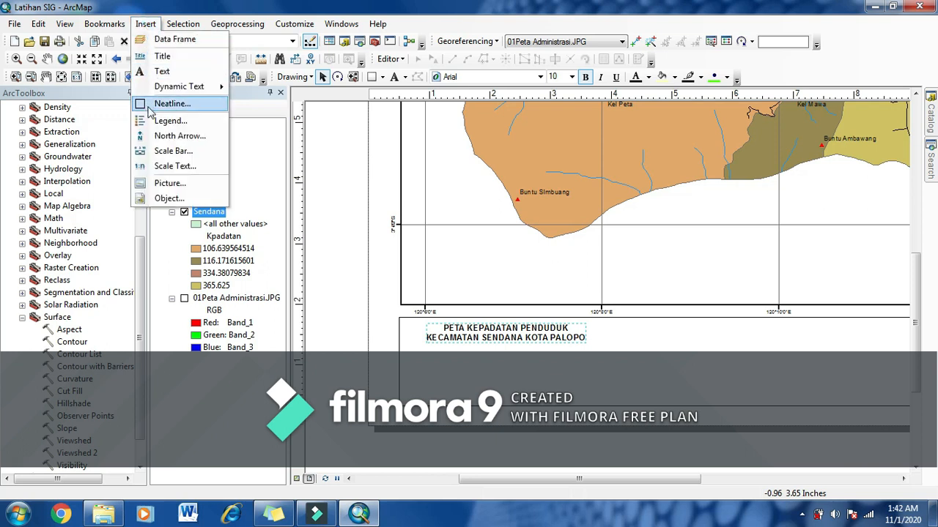
{"action": "left_click", "coordinate": [163, 144]}
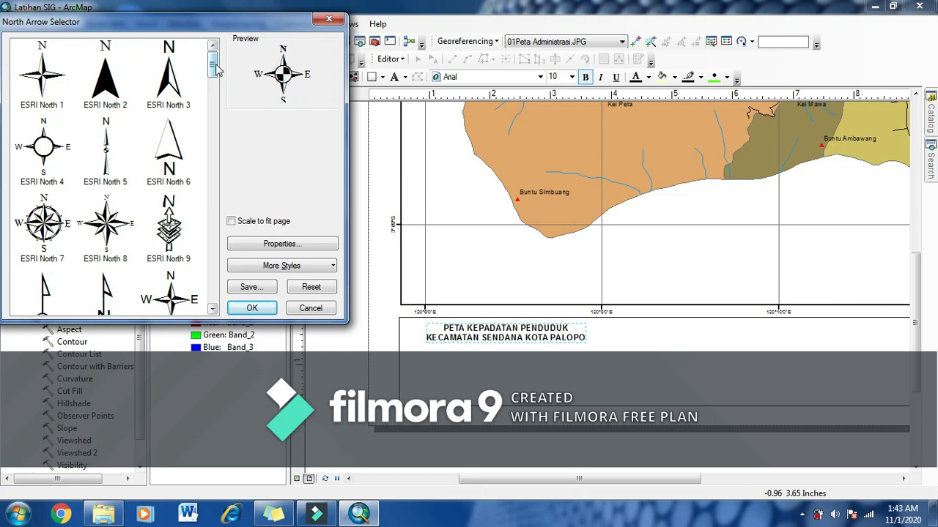
{"action": "left_click", "coordinate": [214, 67]}
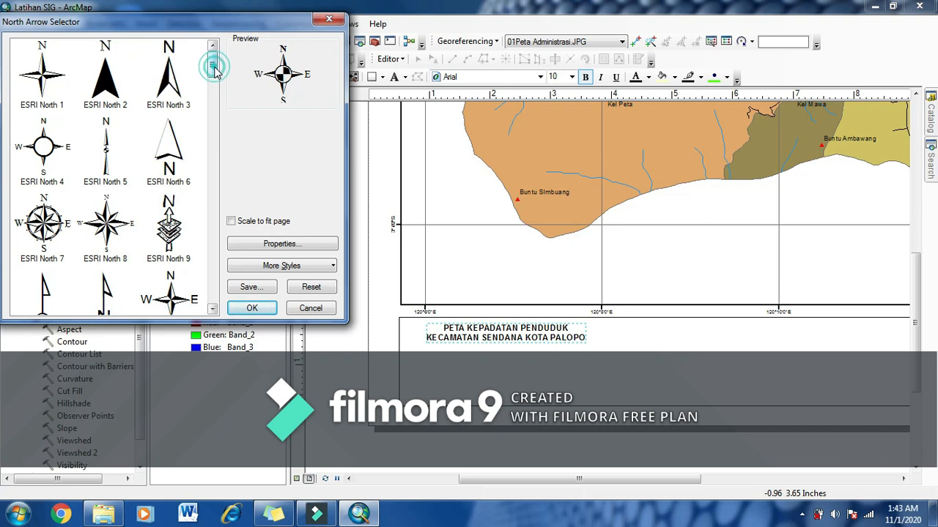
{"action": "left_click_drag", "start_coordinate": [214, 68], "coordinate": [215, 78]}
{"action": "left_click", "coordinate": [44, 79]}
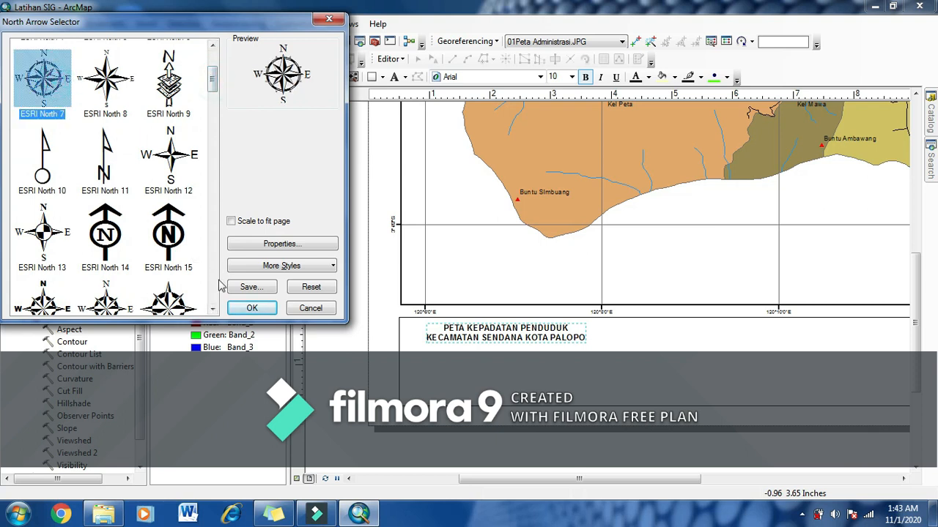
{"action": "left_click", "coordinate": [252, 308]}
{"action": "left_click_drag", "start_coordinate": [547, 320], "coordinate": [504, 367]}
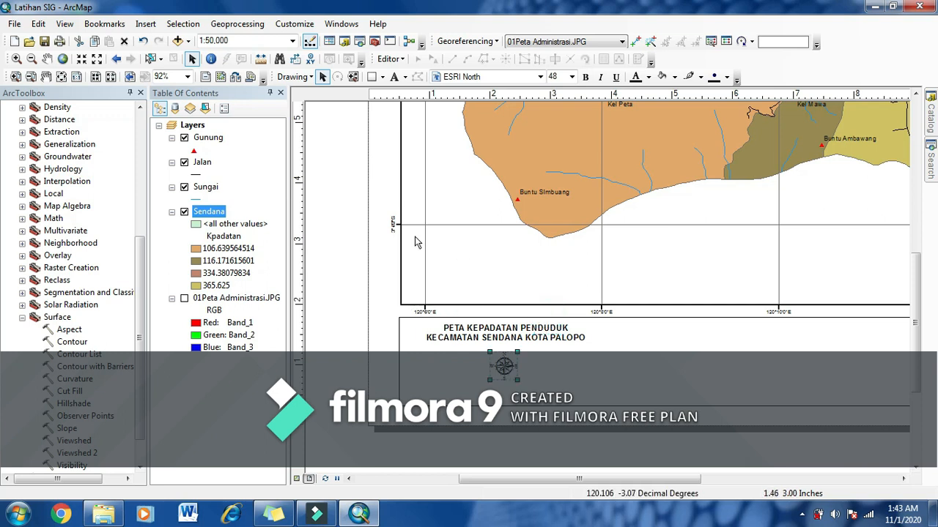
- Insert the Alternating Scale Bar 2 scale bar and place it beneath the north arrow
{"action": "left_click", "coordinate": [146, 24]}
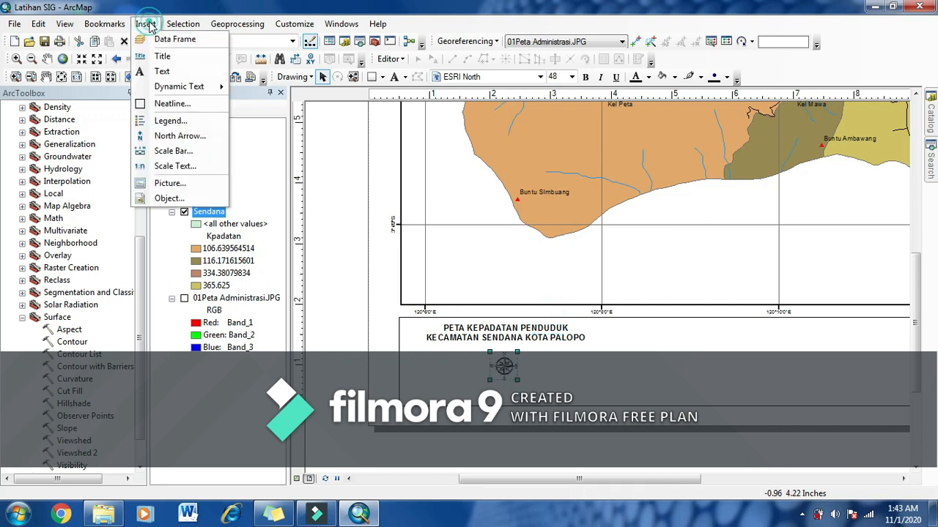
{"action": "left_click", "coordinate": [167, 151]}
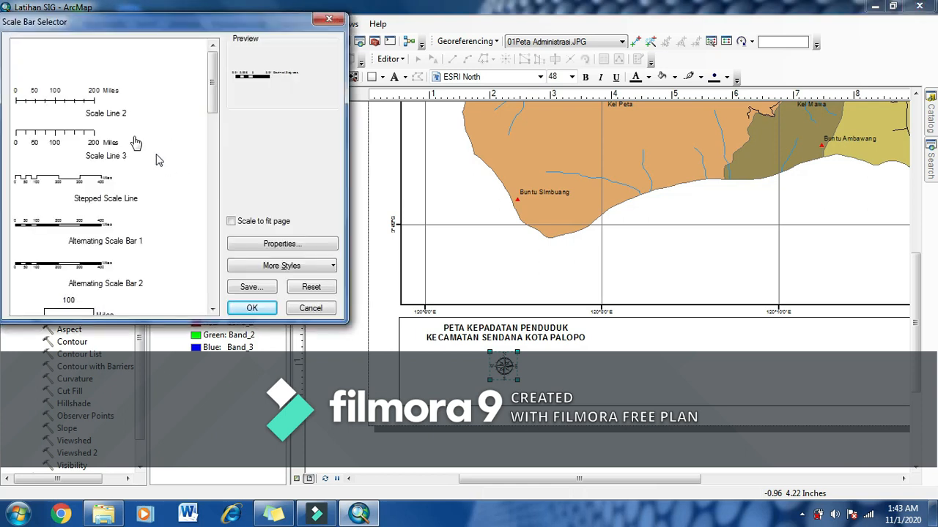
{"action": "left_click", "coordinate": [76, 268]}
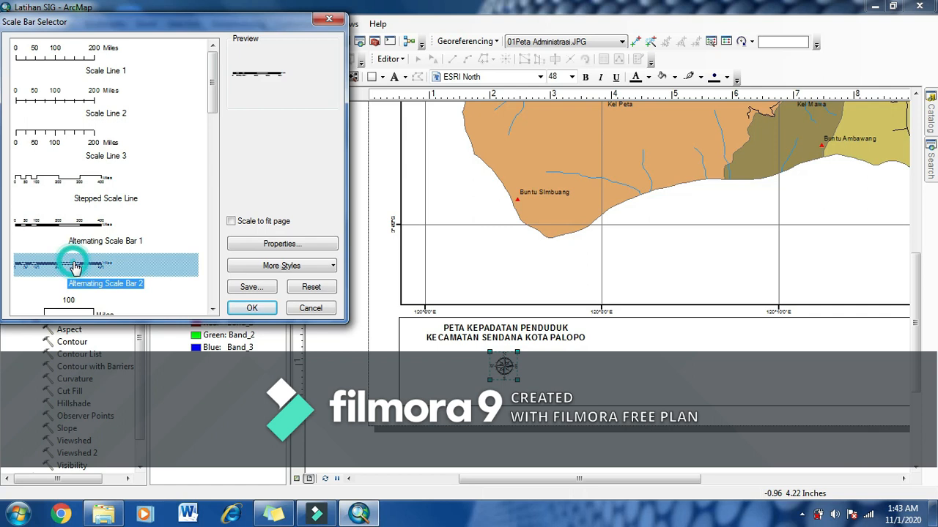
{"action": "left_click", "coordinate": [268, 312]}
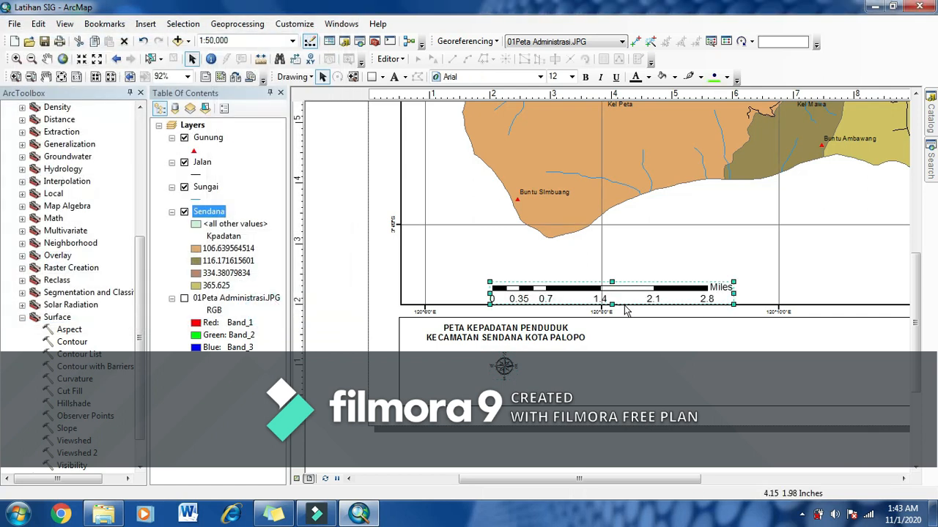
{"action": "left_click_drag", "start_coordinate": [630, 302], "coordinate": [555, 405]}
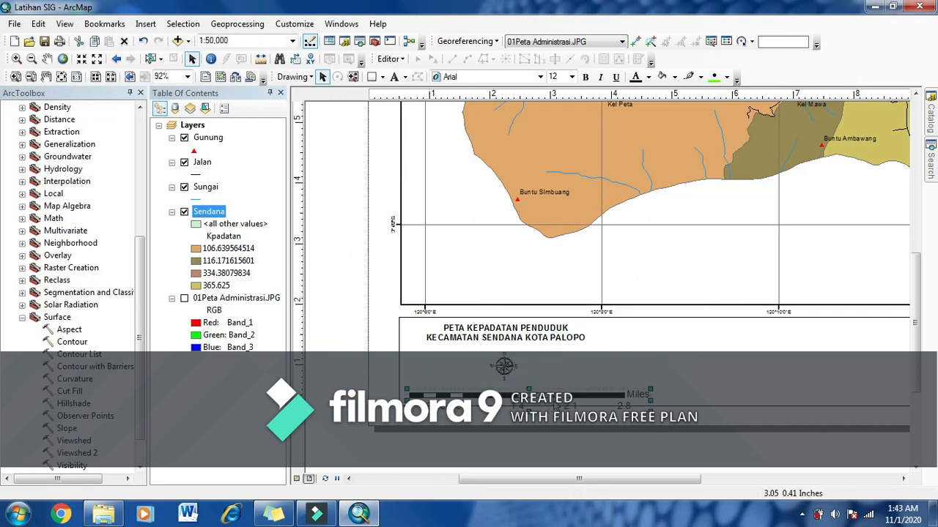
- Set the scale bar's division units to Kilometers and its unit label to "km"
{"action": "scroll", "coordinate": [555, 405], "scroll_direction": "up", "scroll_amount": 2}
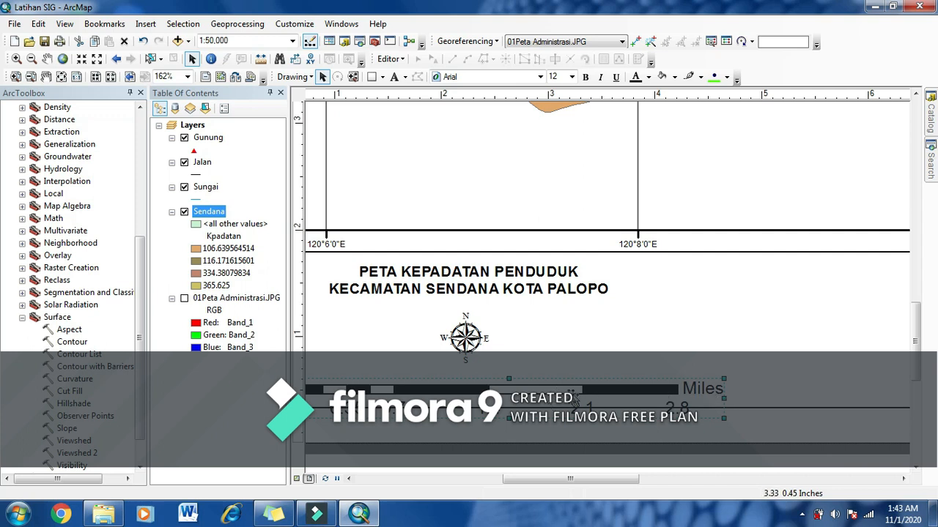
{"action": "right_click", "coordinate": [513, 391]}
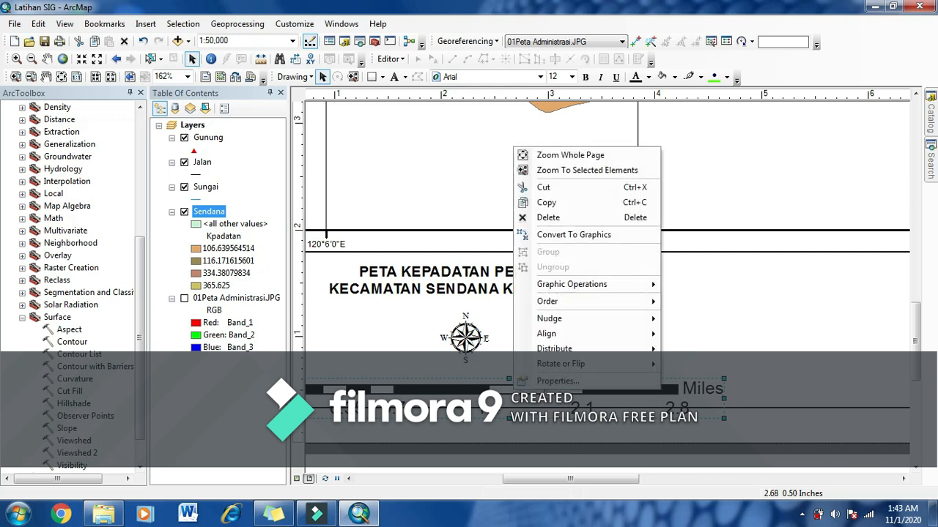
{"action": "left_click", "coordinate": [545, 380]}
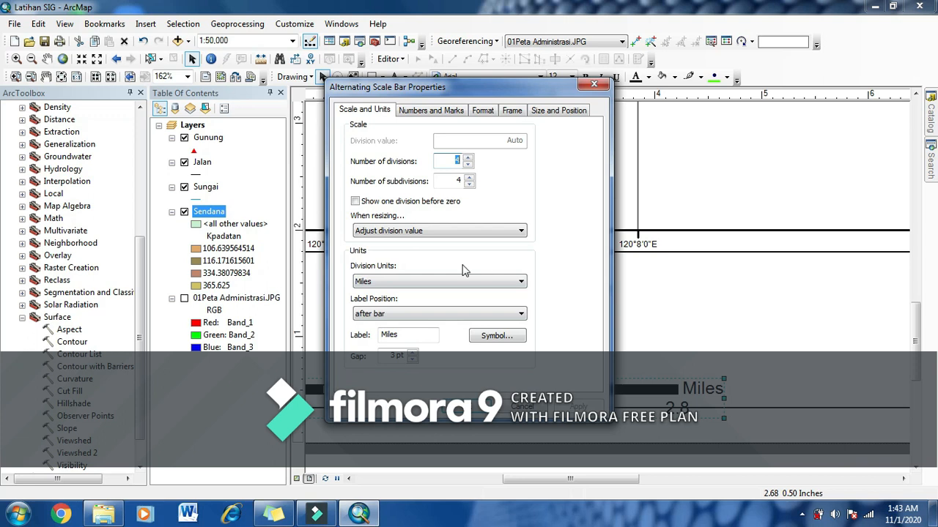
{"action": "left_click", "coordinate": [408, 285]}
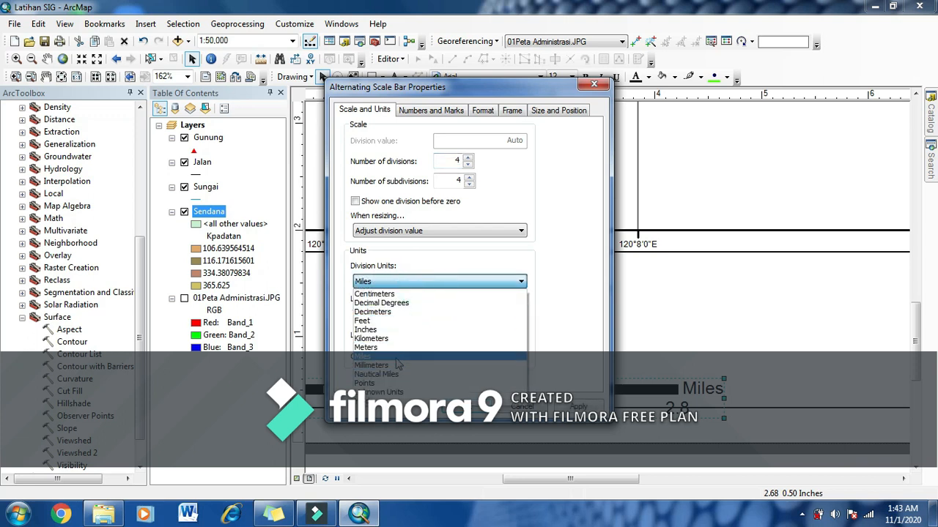
{"action": "left_click", "coordinate": [393, 338]}
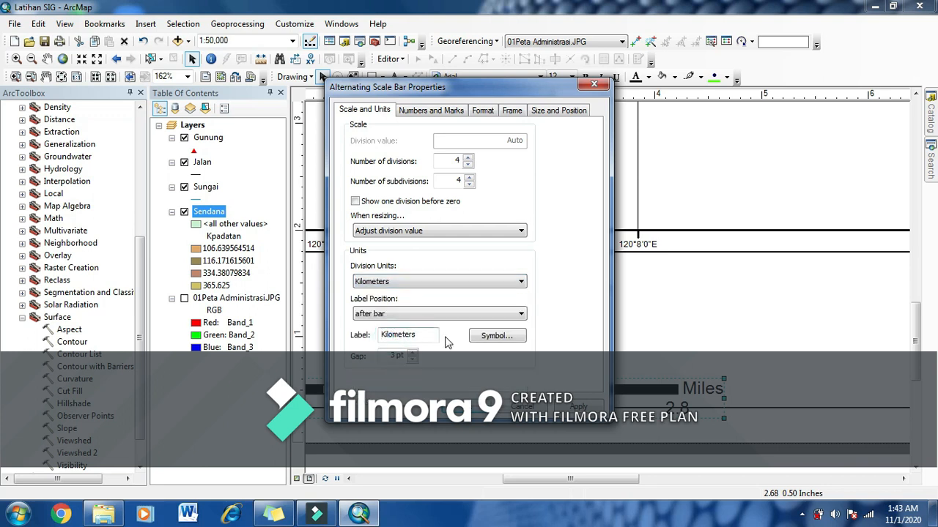
{"action": "left_click_drag", "start_coordinate": [424, 335], "coordinate": [342, 334]}
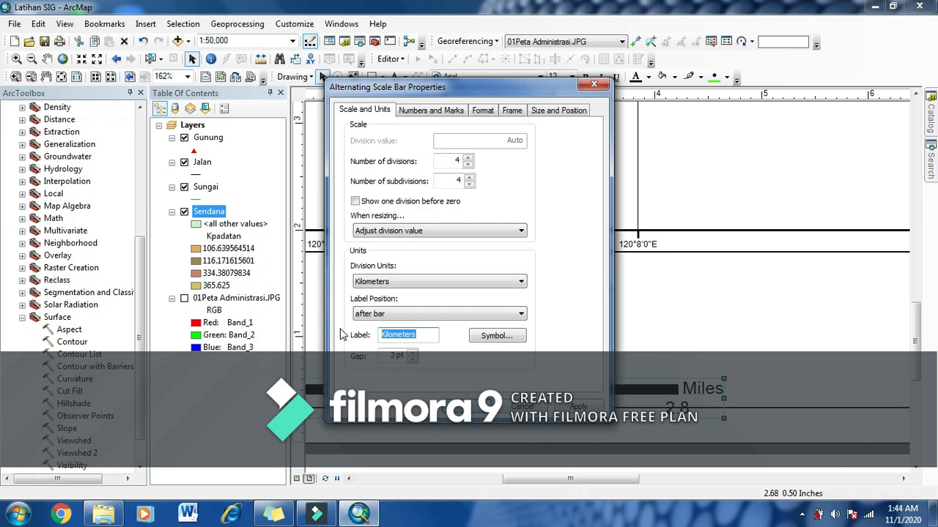
{"action": "type", "text": "km"}
{"action": "left_click", "coordinate": [474, 409]}
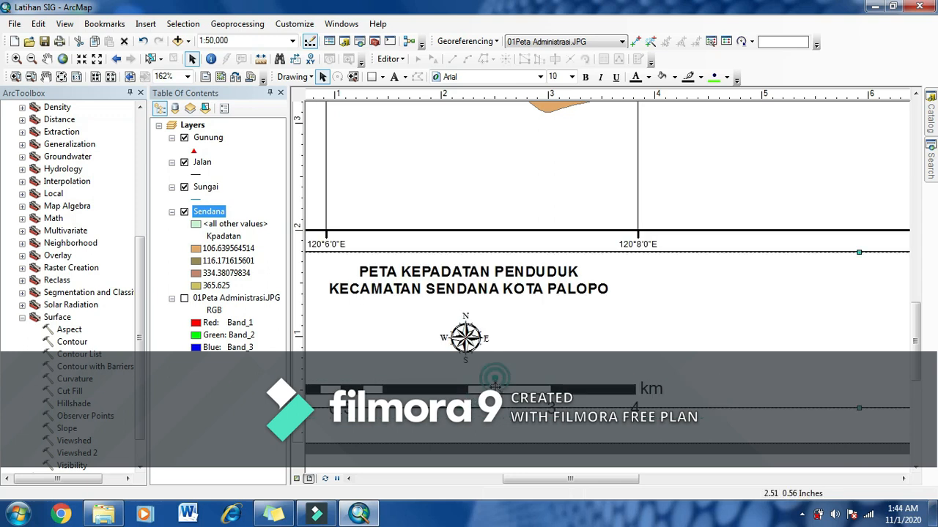
- Shrink the scale bar and centre it beneath the north arrow inside the map-elements rectangle
{"action": "left_click_drag", "start_coordinate": [488, 396], "coordinate": [527, 379]}
{"action": "left_click_drag", "start_coordinate": [742, 394], "coordinate": [617, 399]}
{"action": "scroll", "coordinate": [474, 415], "scroll_direction": "up", "scroll_amount": 3}
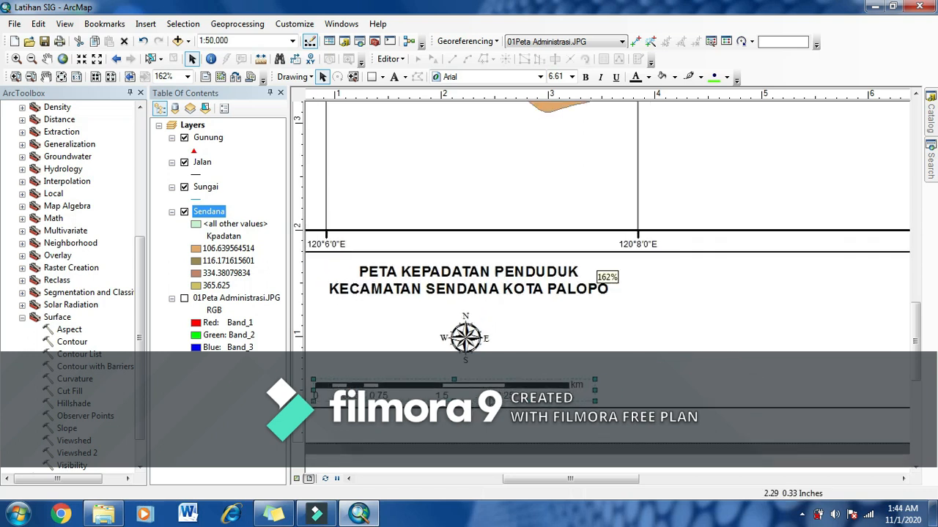
{"action": "left_click_drag", "start_coordinate": [440, 391], "coordinate": [462, 384]}
{"action": "left_click", "coordinate": [508, 448]}
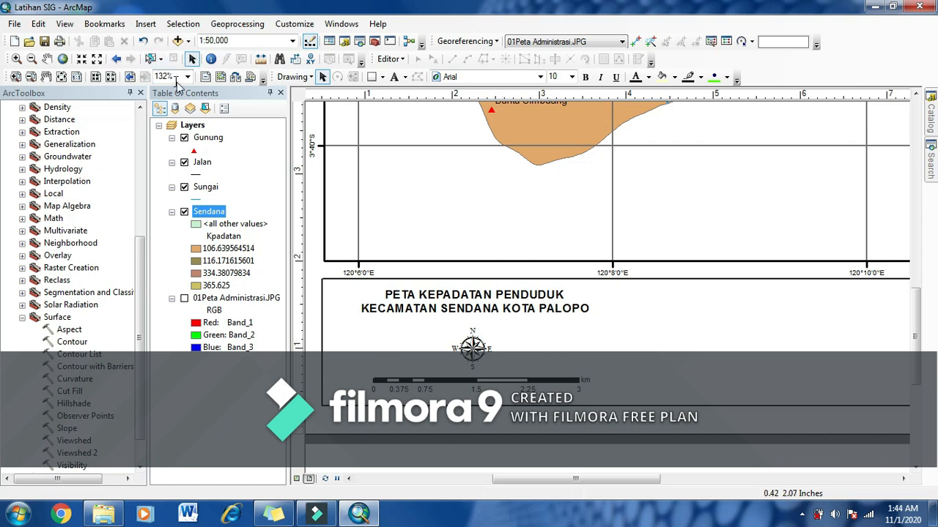
- Insert an Absolute Scale text and place it below the scale bar
{"action": "left_click", "coordinate": [149, 27]}
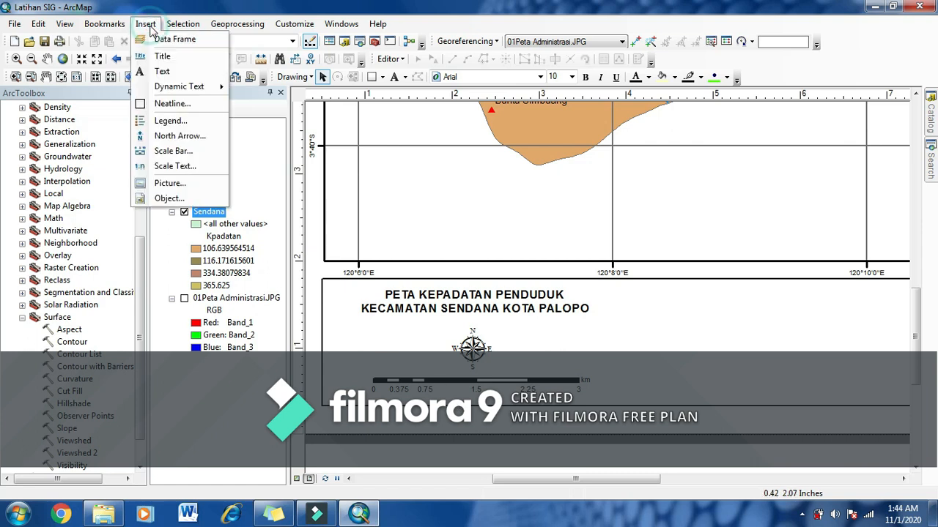
{"action": "left_click", "coordinate": [187, 167]}
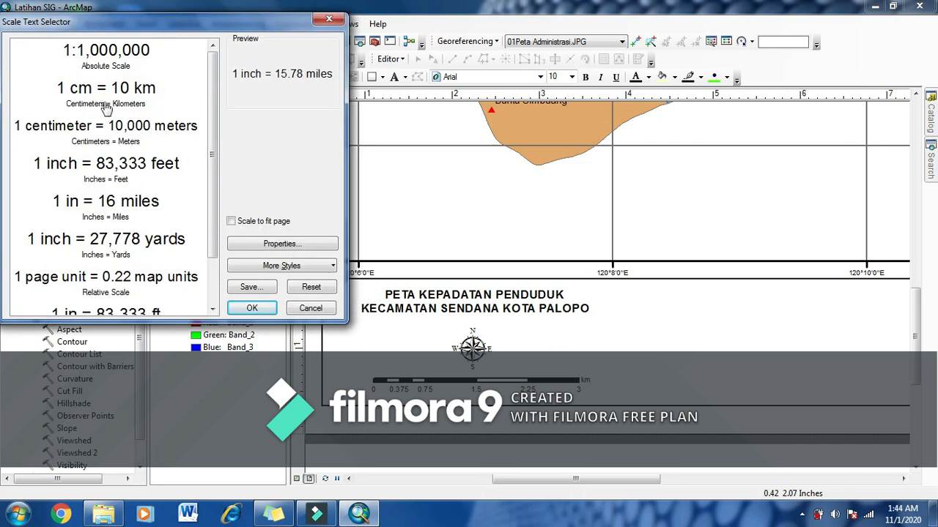
{"action": "left_click", "coordinate": [105, 60]}
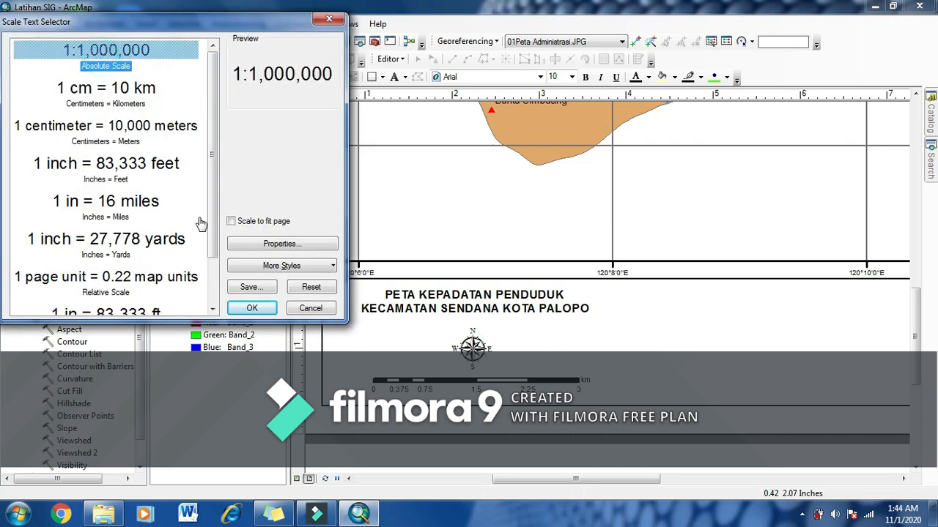
{"action": "left_click", "coordinate": [249, 309]}
{"action": "left_click_drag", "start_coordinate": [563, 291], "coordinate": [478, 428]}
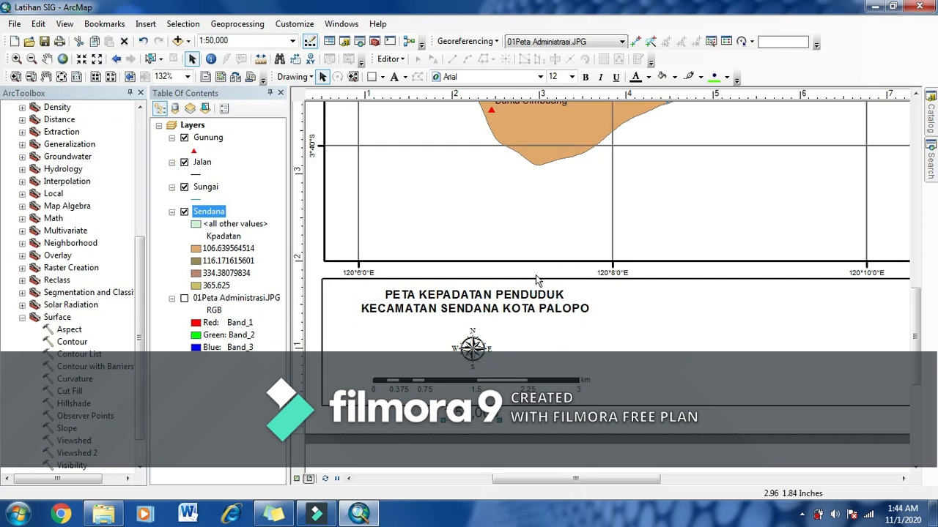
- Reduce the font size of the scale text below the scale bar to 8
{"action": "left_click", "coordinate": [458, 305]}
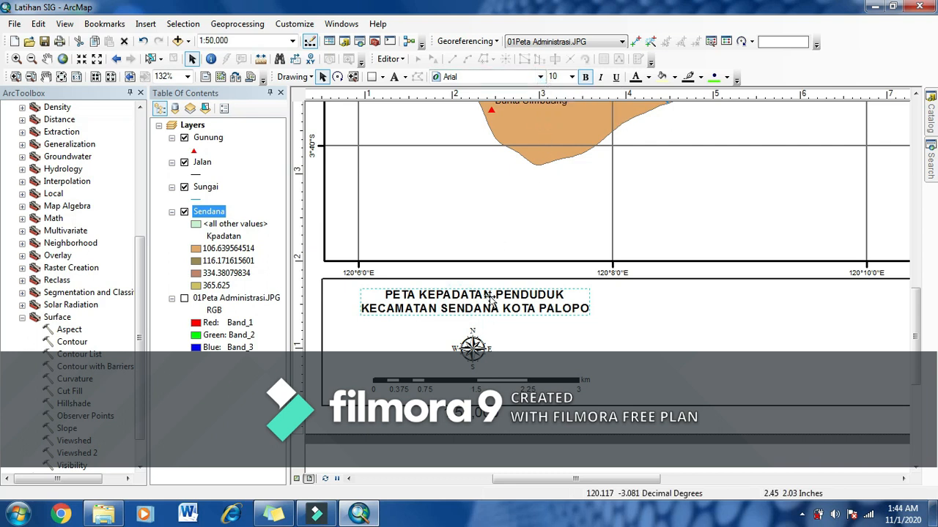
{"action": "left_click", "coordinate": [479, 418]}
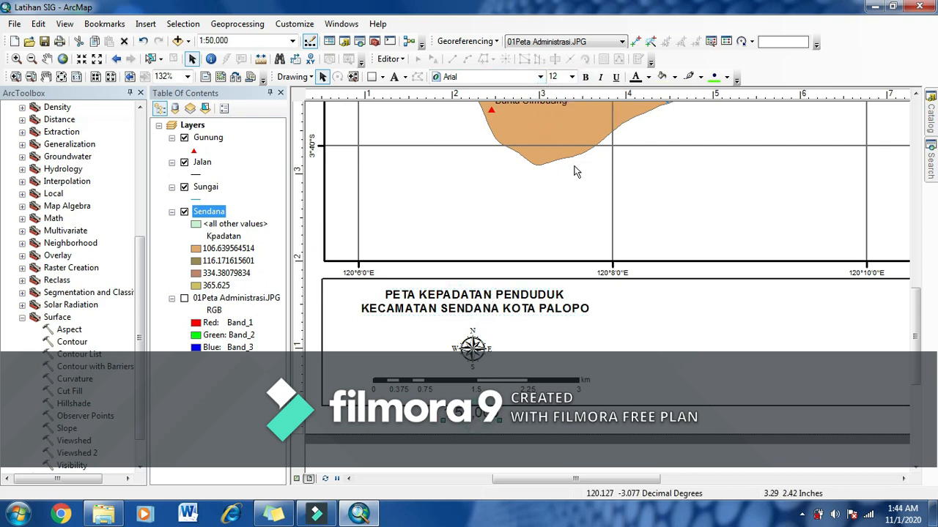
{"action": "double_click", "coordinate": [444, 306]}
{"action": "left_click", "coordinate": [529, 379]}
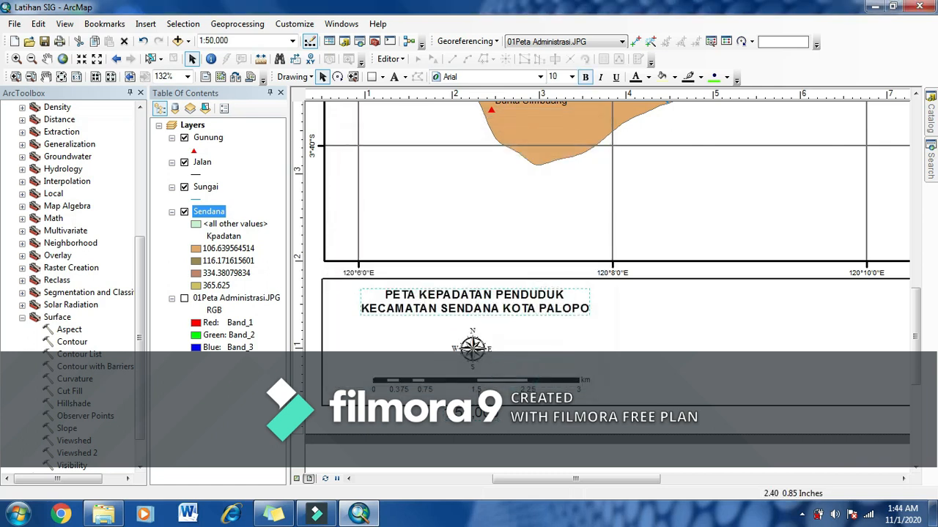
{"action": "left_click", "coordinate": [475, 420]}
{"action": "left_click", "coordinate": [570, 77]}
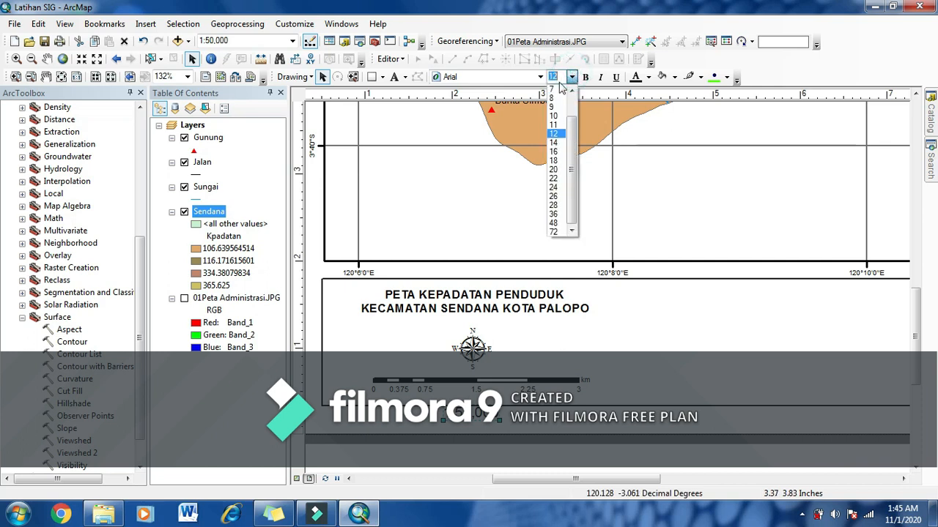
{"action": "left_click", "coordinate": [553, 115]}
{"action": "left_click", "coordinate": [635, 396]}
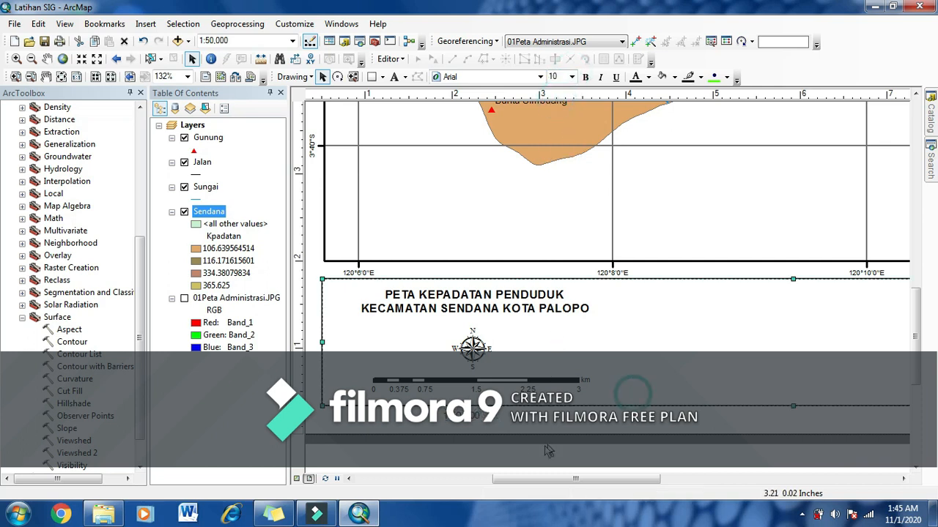
- Shift the scale bar slightly upward and move the scale text directly beneath it, inside the map-elements rectangle
{"action": "scroll", "coordinate": [475, 432], "scroll_direction": "down", "scroll_amount": 2}
{"action": "left_click", "coordinate": [471, 376]}
{"action": "left_click_drag", "start_coordinate": [477, 374], "coordinate": [472, 368]}
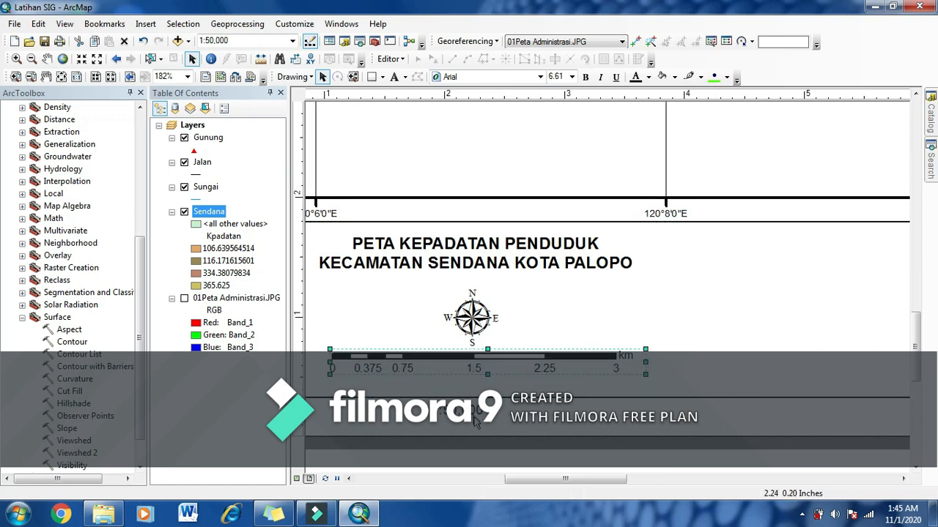
{"action": "left_click", "coordinate": [474, 410]}
{"action": "left_click_drag", "start_coordinate": [474, 408], "coordinate": [492, 385]}
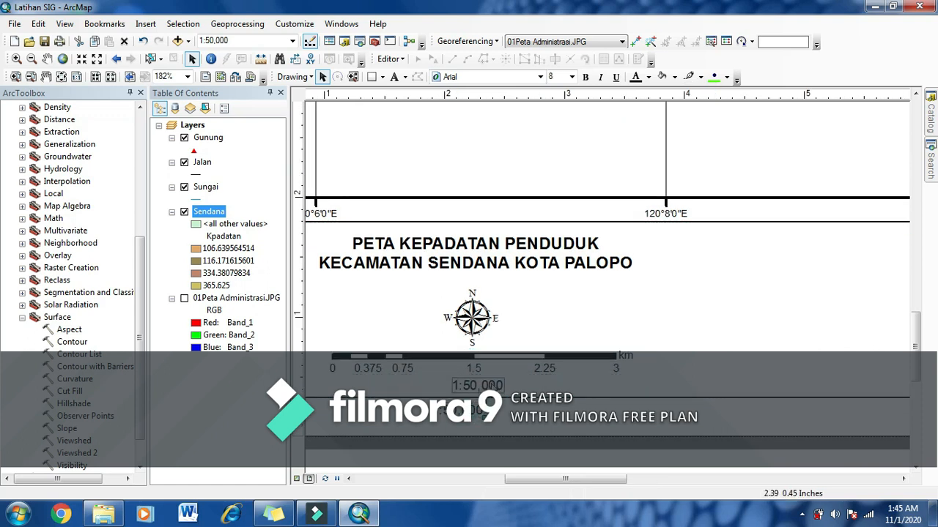
- Nudge the map title and the north arrow slightly upward within the map-elements rectangle
{"action": "scroll", "coordinate": [492, 387], "scroll_direction": "up", "scroll_amount": 3}
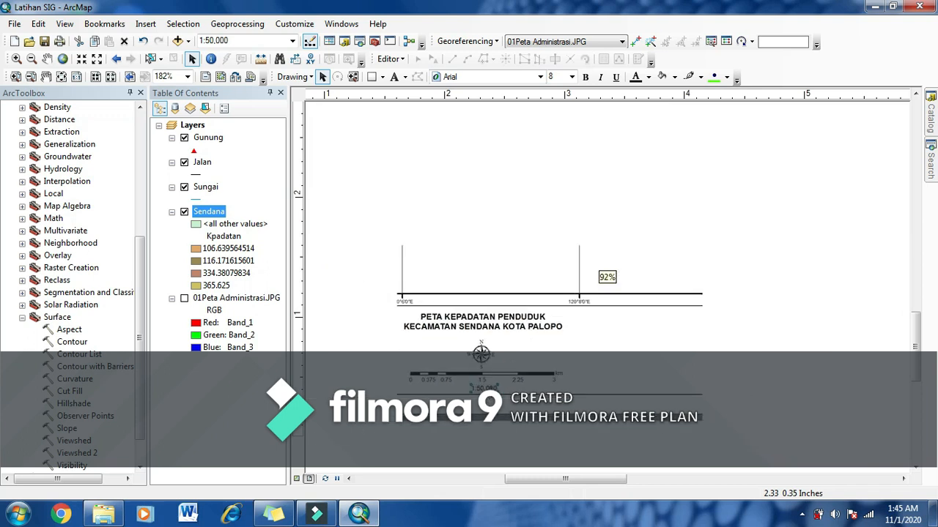
{"action": "left_click", "coordinate": [485, 318]}
{"action": "left_click_drag", "start_coordinate": [487, 322], "coordinate": [487, 320]}
{"action": "left_click", "coordinate": [482, 354]}
{"action": "left_click_drag", "start_coordinate": [481, 355], "coordinate": [481, 351]}
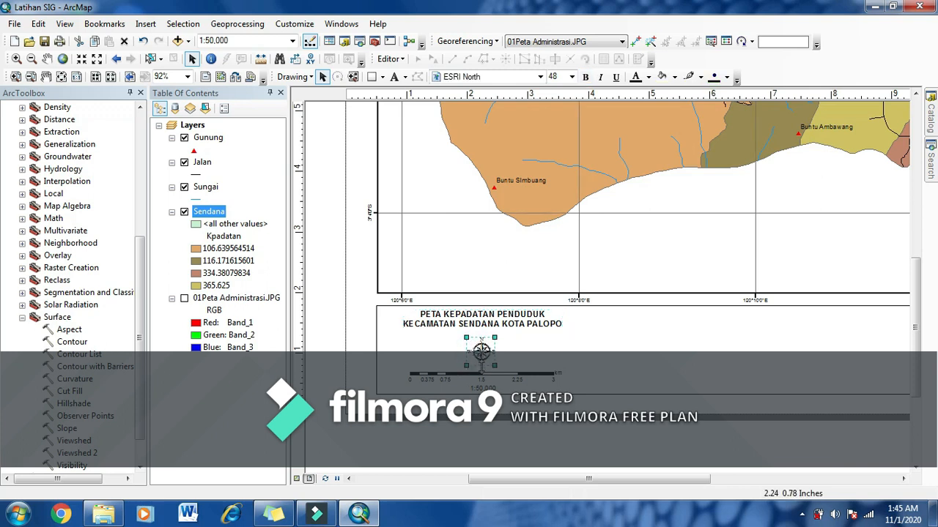
- Select the title, north arrow, scale bar and scale text together and align them to a common horizontal centre
{"action": "left_click_drag", "start_coordinate": [330, 296], "coordinate": [615, 454]}
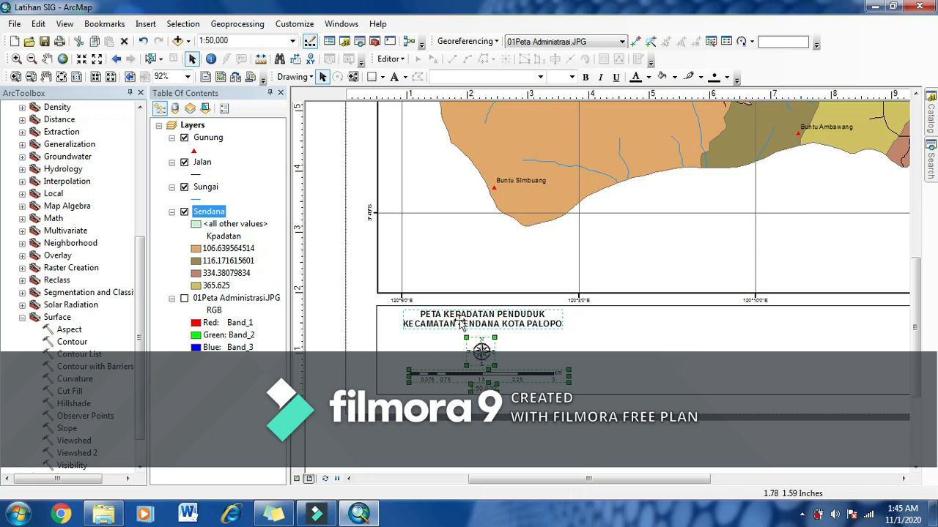
{"action": "right_click", "coordinate": [469, 324]}
{"action": "mouse_move", "coordinate": [535, 265]}
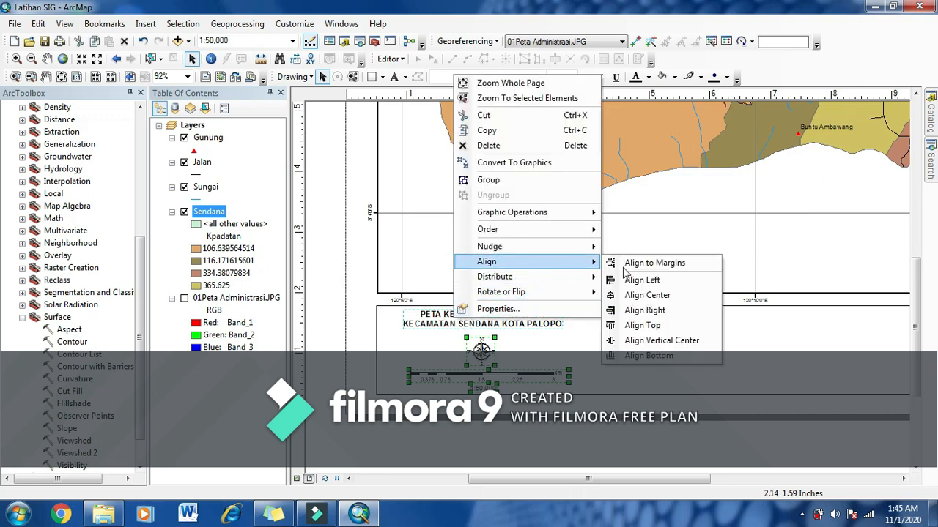
{"action": "left_click", "coordinate": [639, 295]}
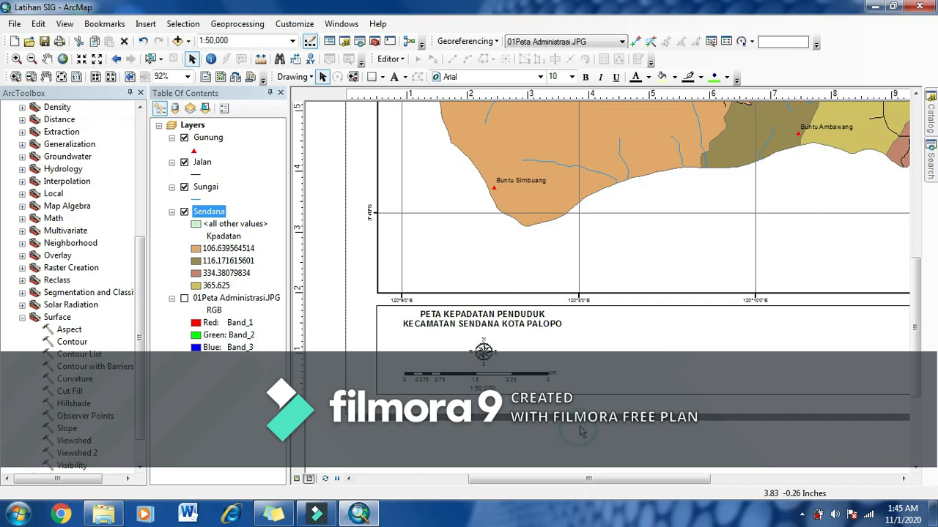
- Start a new map legend and remove the Sendana layer from its legend items
{"action": "scroll", "coordinate": [637, 405], "scroll_direction": "up", "scroll_amount": 2}
{"action": "scroll", "coordinate": [637, 405], "scroll_direction": "down", "scroll_amount": 4}
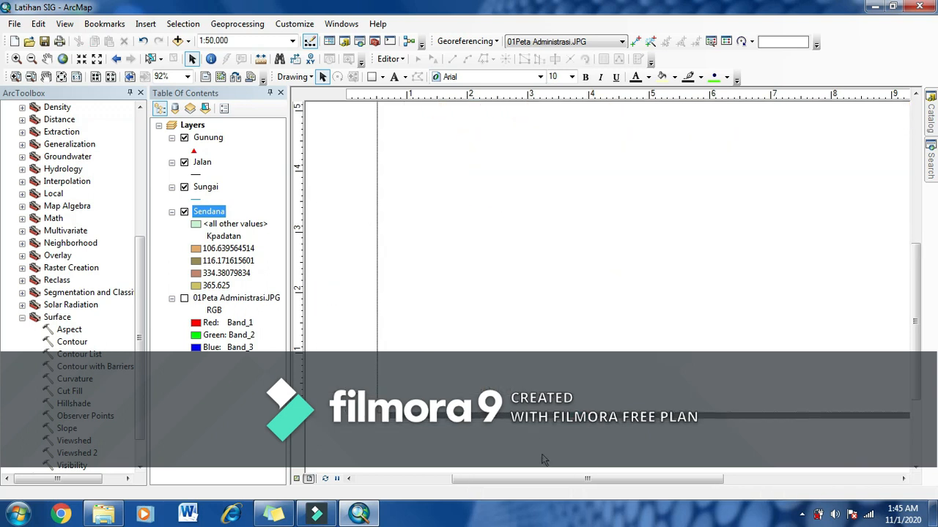
{"action": "left_click_drag", "start_coordinate": [567, 480], "coordinate": [640, 483]}
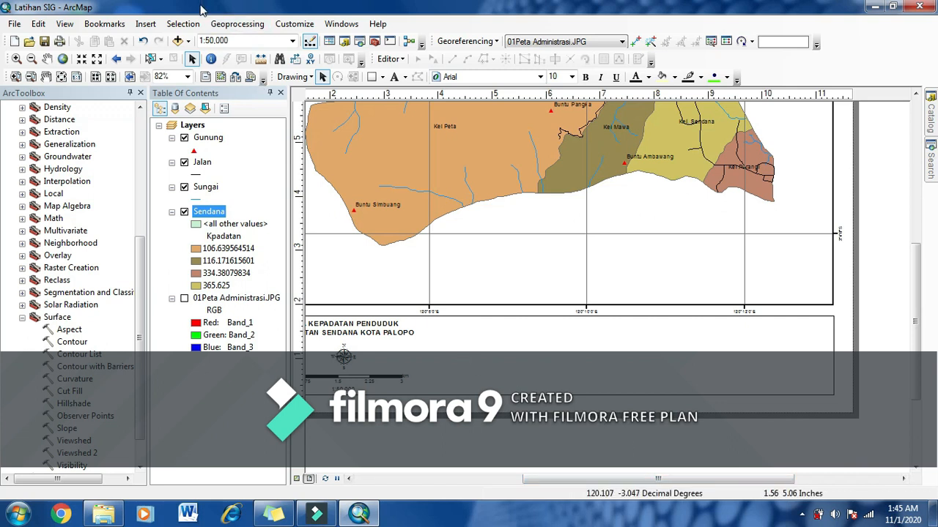
{"action": "left_click", "coordinate": [147, 24]}
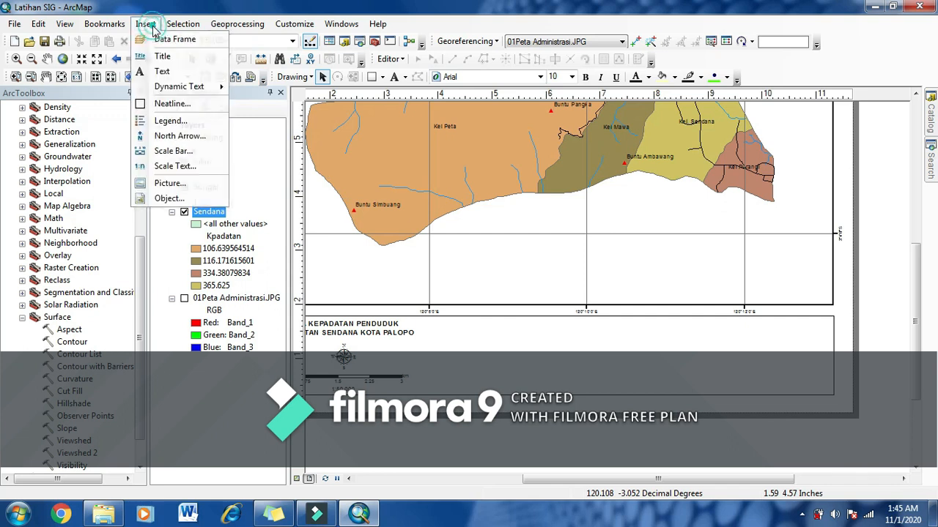
{"action": "left_click", "coordinate": [165, 126]}
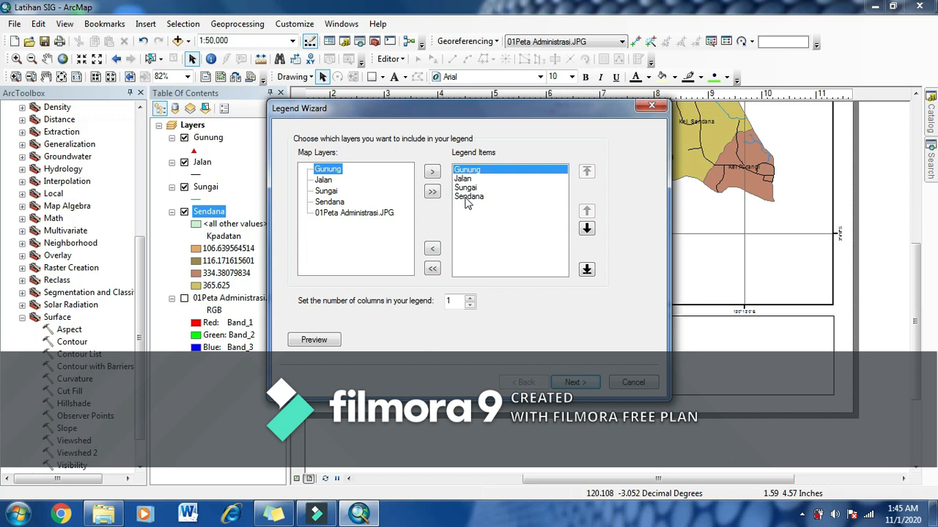
{"action": "left_click", "coordinate": [468, 197]}
{"action": "left_click", "coordinate": [433, 250]}
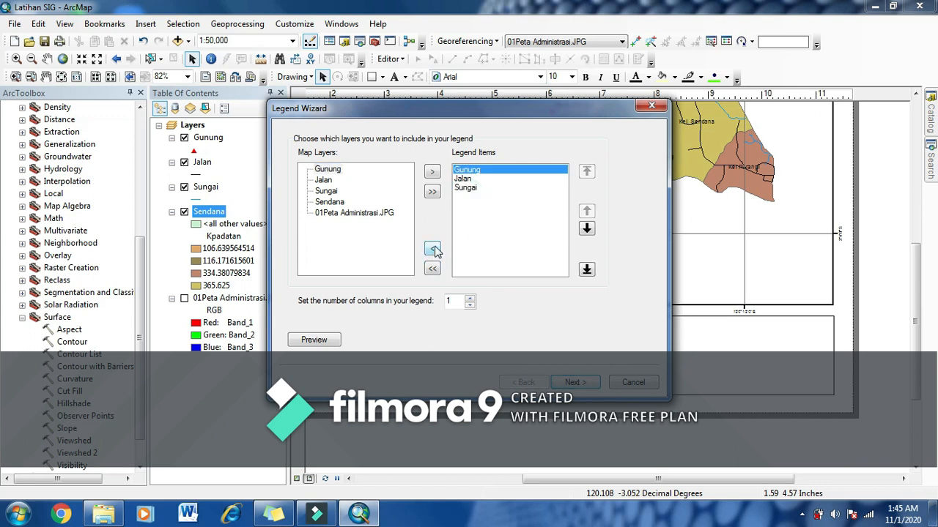
- Title the legend "Keterangan" and set the title's font size to 8
{"action": "left_click", "coordinate": [575, 383]}
{"action": "double_click", "coordinate": [376, 153]}
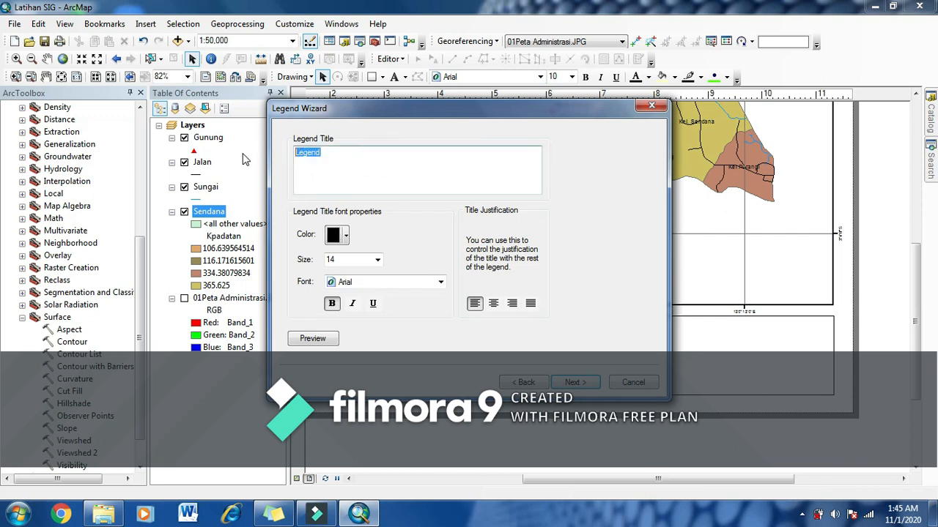
{"action": "type", "text": "KE"}
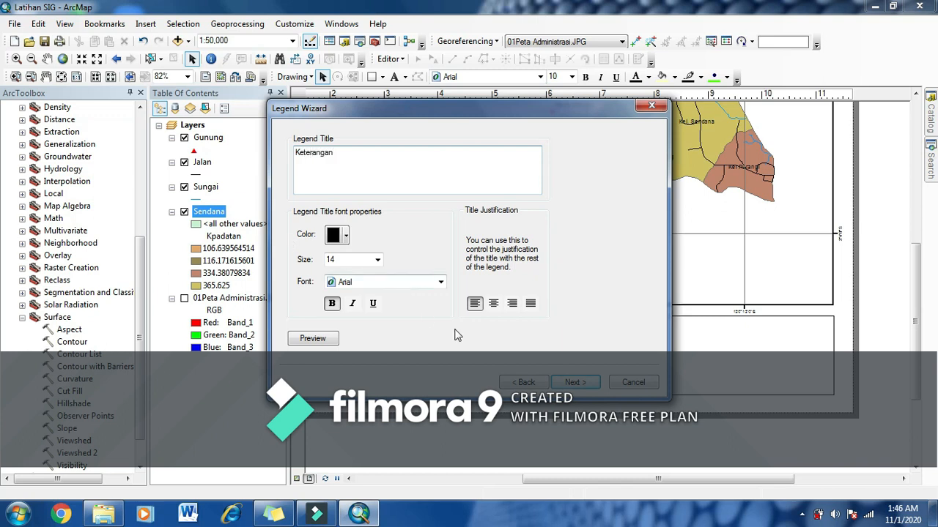
{"action": "left_click", "coordinate": [376, 261]}
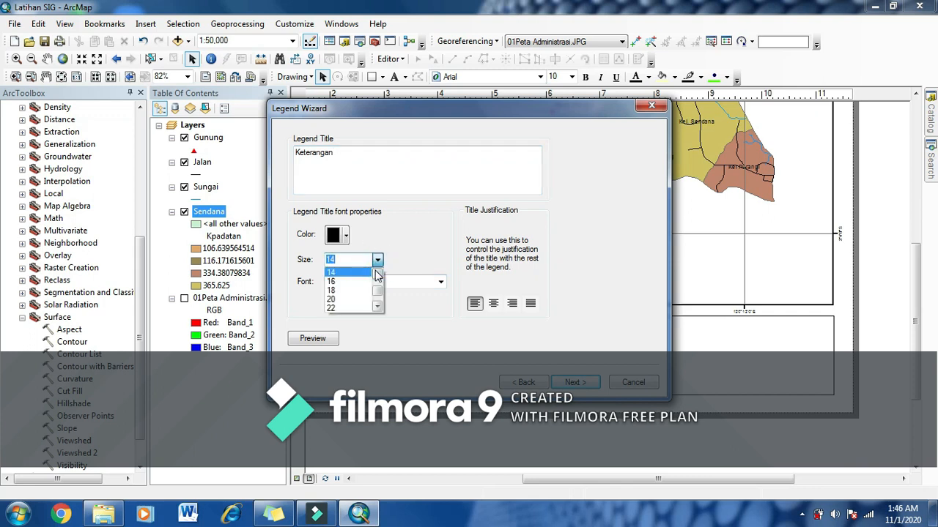
{"action": "left_click", "coordinate": [376, 271]}
{"action": "left_click", "coordinate": [375, 271]}
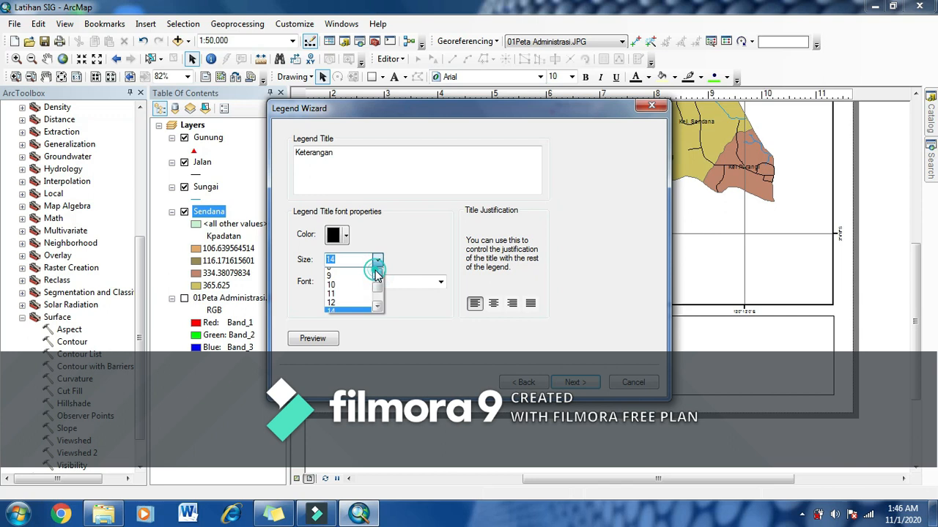
{"action": "left_click", "coordinate": [334, 272]}
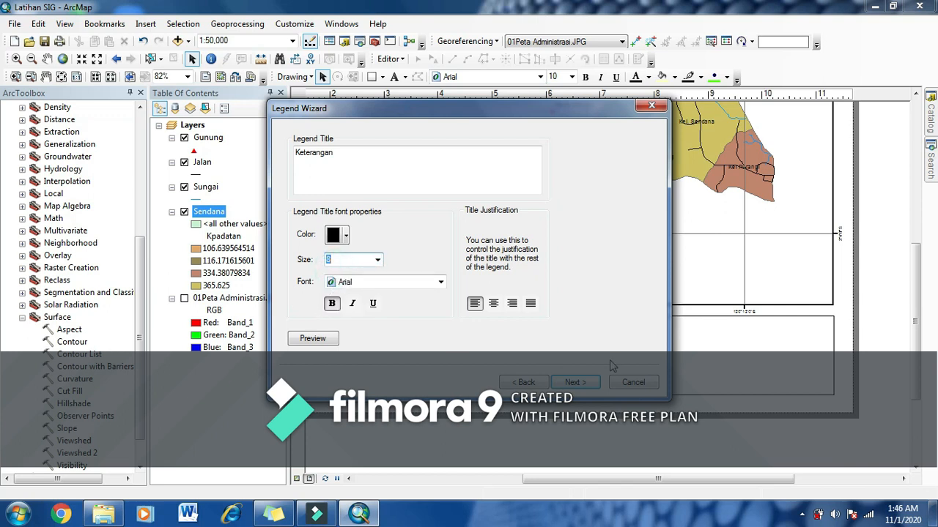
{"action": "left_click", "coordinate": [575, 382]}
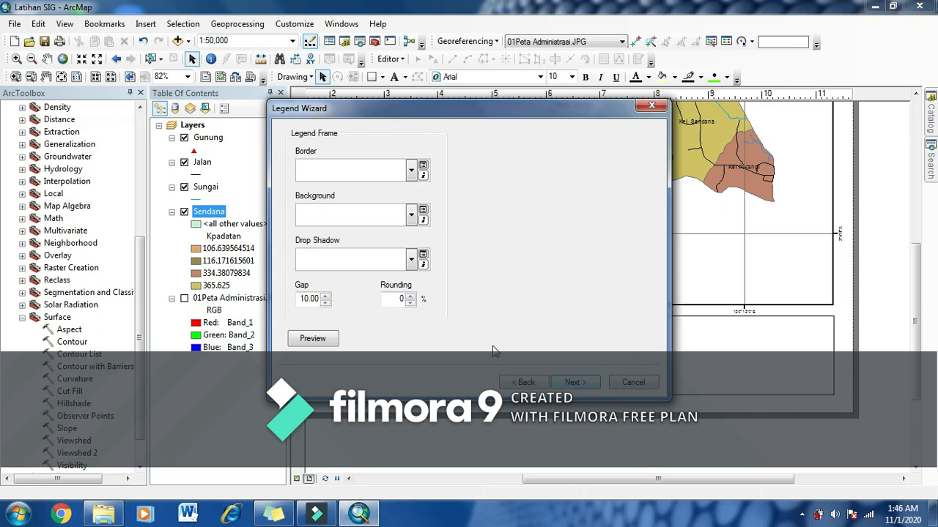
- Leave the legend frame unset and give the Jalan legend item a ZigZag line patch
{"action": "left_click", "coordinate": [575, 382]}
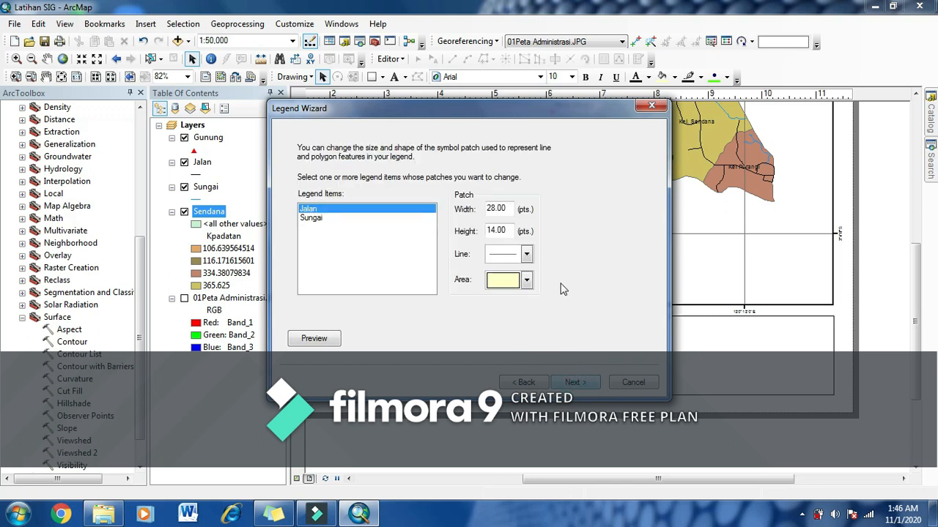
{"action": "left_click", "coordinate": [527, 254]}
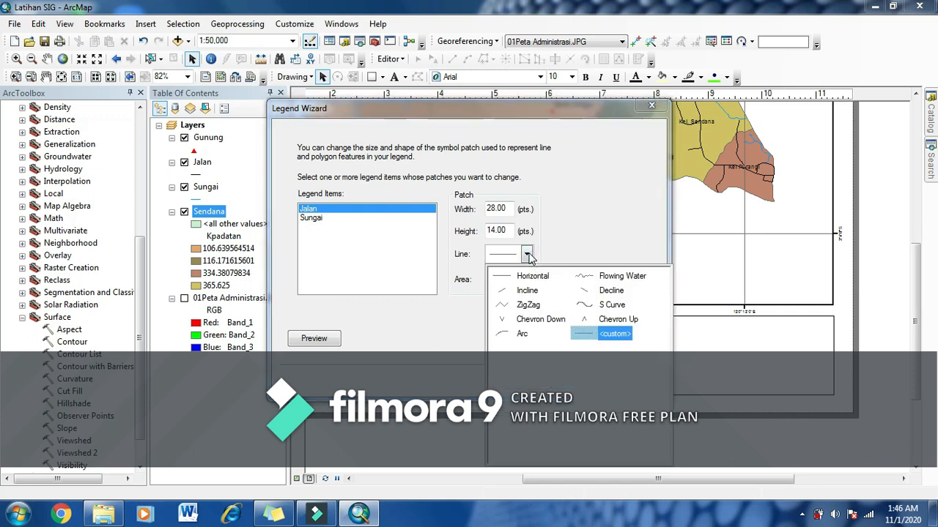
{"action": "left_click", "coordinate": [526, 306]}
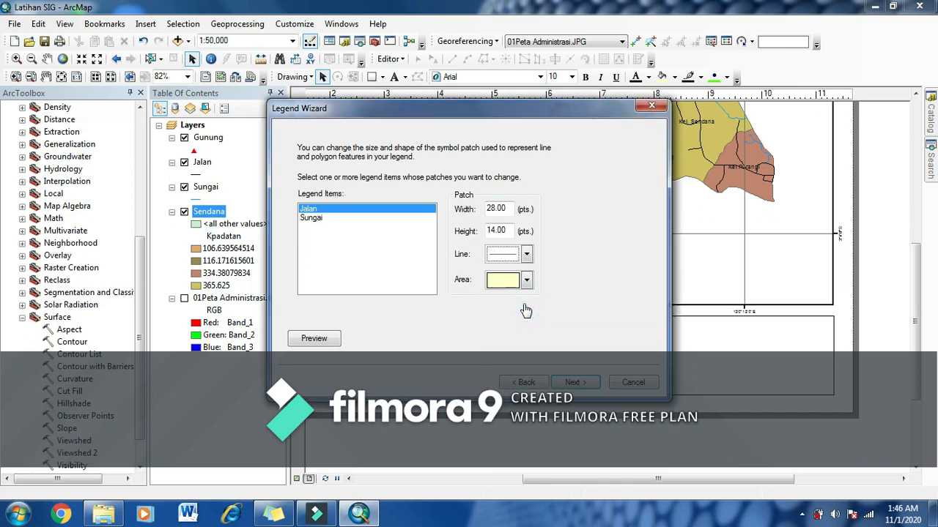
{"action": "left_click", "coordinate": [527, 254]}
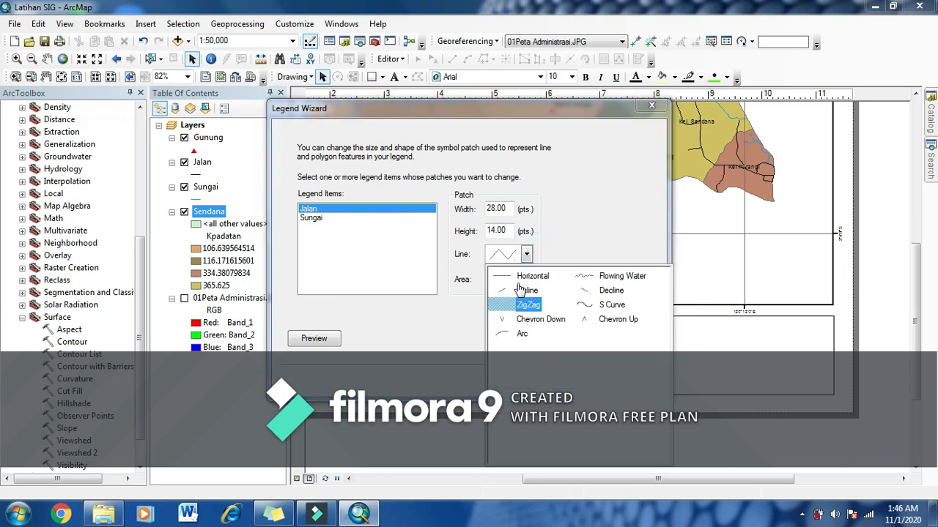
{"action": "left_click", "coordinate": [523, 276]}
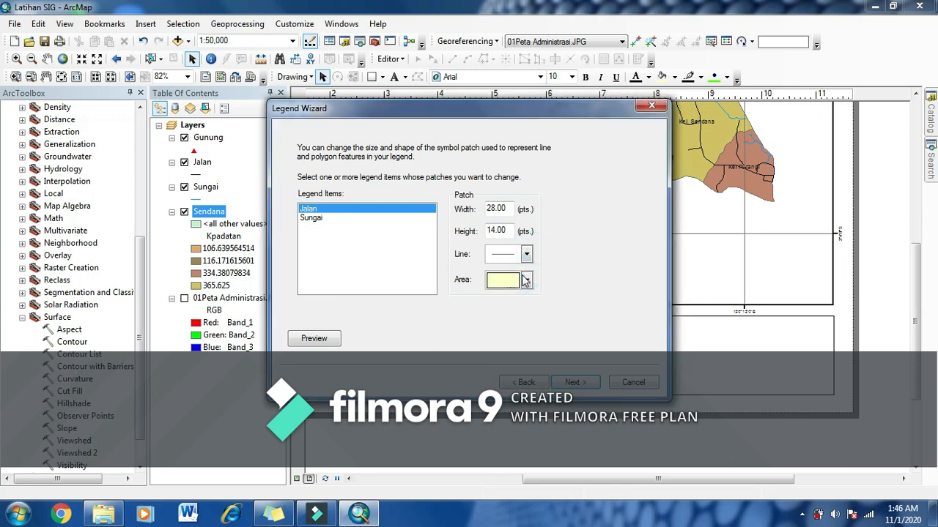
{"action": "left_click", "coordinate": [526, 254]}
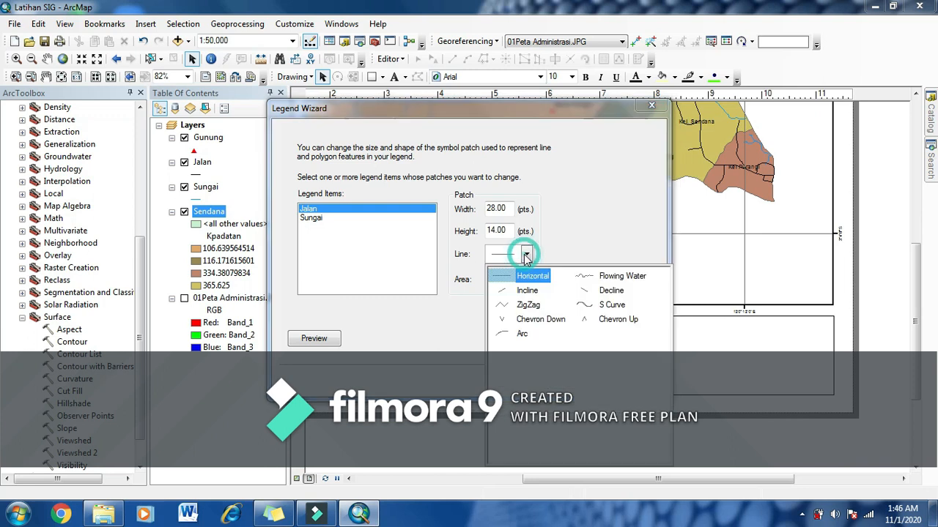
{"action": "left_click", "coordinate": [525, 305]}
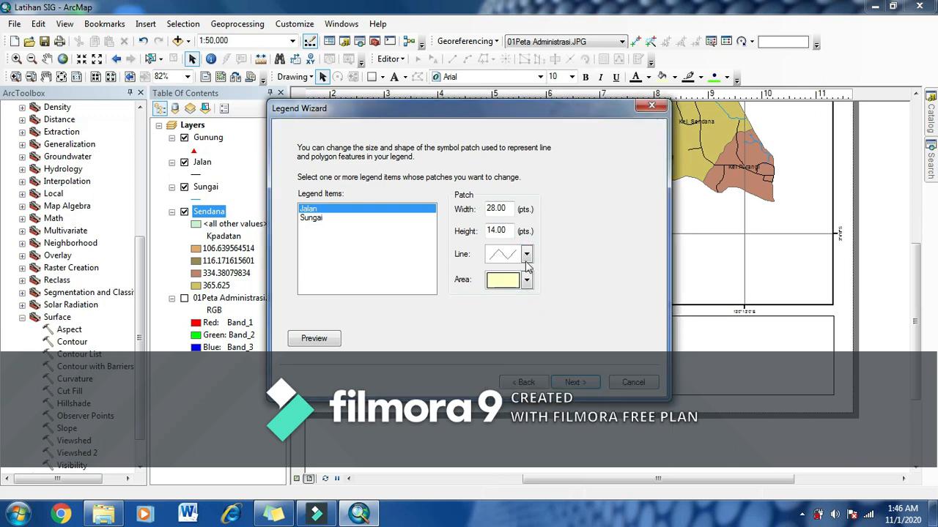
- Give the Sungai legend item a ZigZag line patch
{"action": "left_click", "coordinate": [308, 219]}
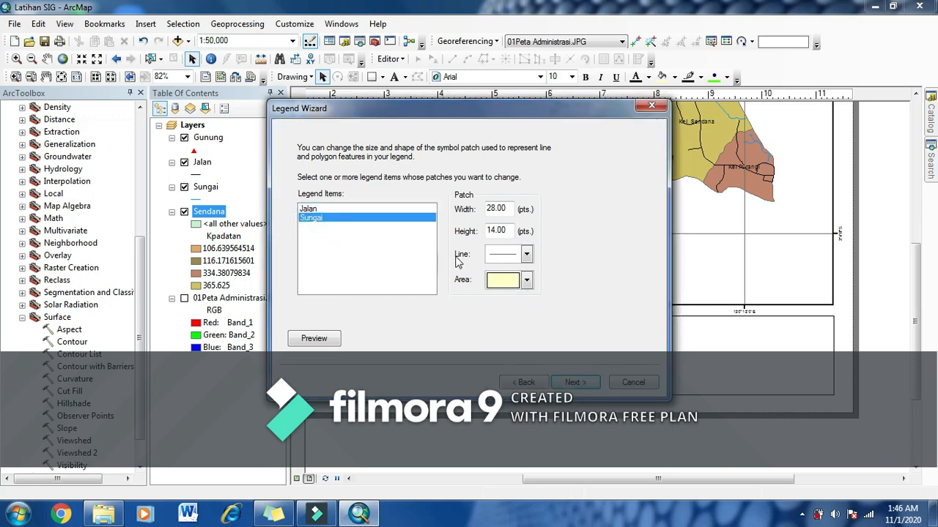
{"action": "left_click", "coordinate": [525, 254]}
{"action": "left_click", "coordinate": [504, 293]}
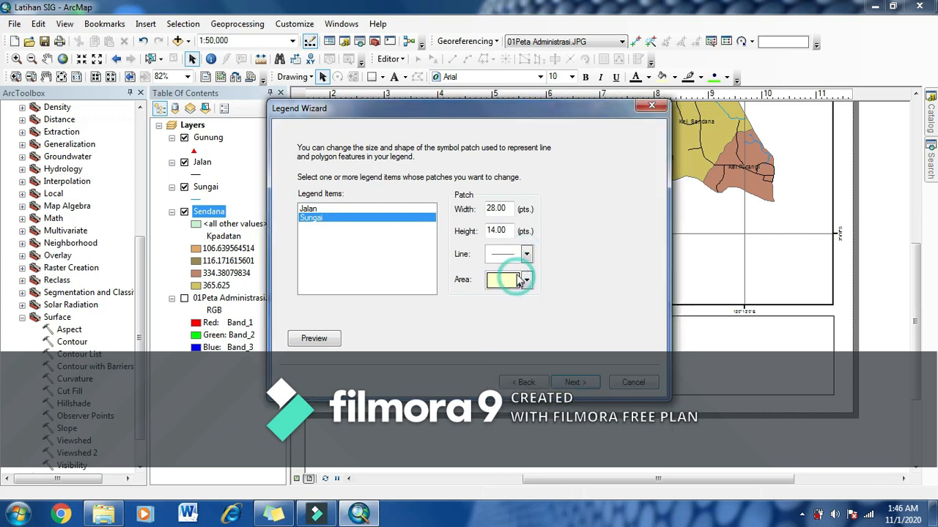
{"action": "left_click", "coordinate": [525, 255]}
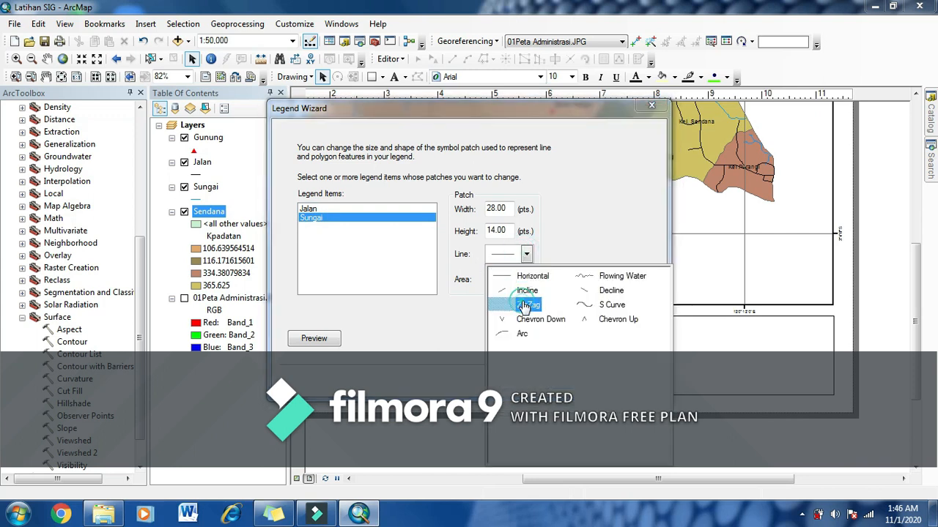
{"action": "left_click", "coordinate": [525, 304]}
- Finish the legend with the default spacing and move it into the map-elements rectangle, to the right of the map title
{"action": "left_click", "coordinate": [577, 384]}
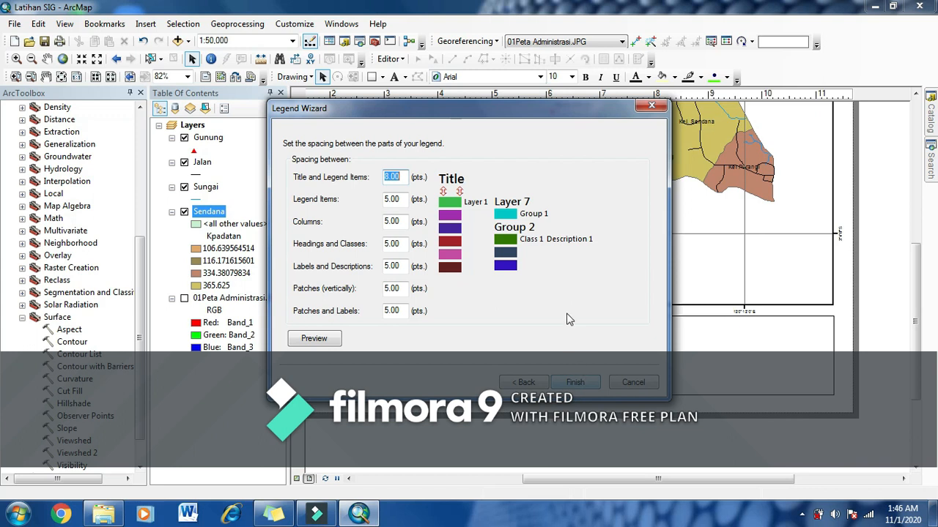
{"action": "left_click", "coordinate": [575, 383]}
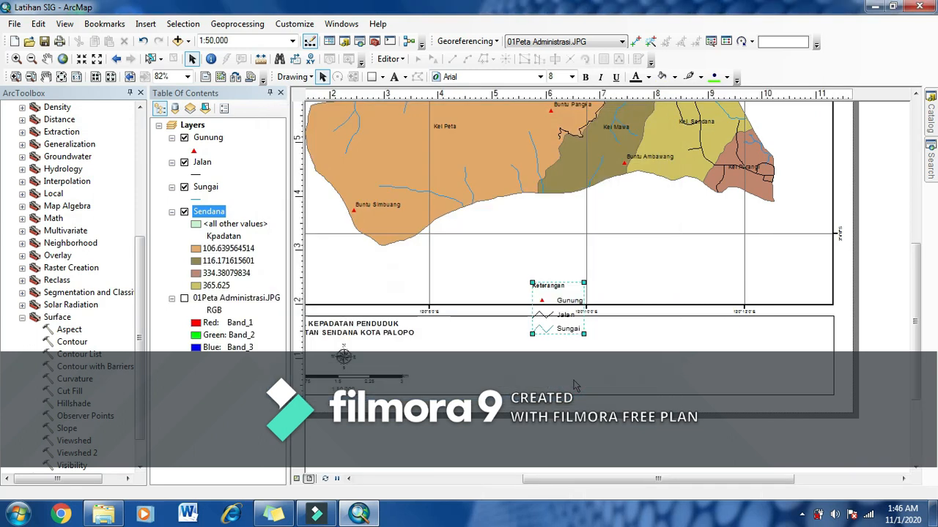
{"action": "left_click_drag", "start_coordinate": [572, 329], "coordinate": [480, 370]}
- Set the font size of all labels of the Gunung legend item to 8 in the legend's properties
{"action": "scroll", "coordinate": [484, 372], "scroll_direction": "up", "scroll_amount": 1}
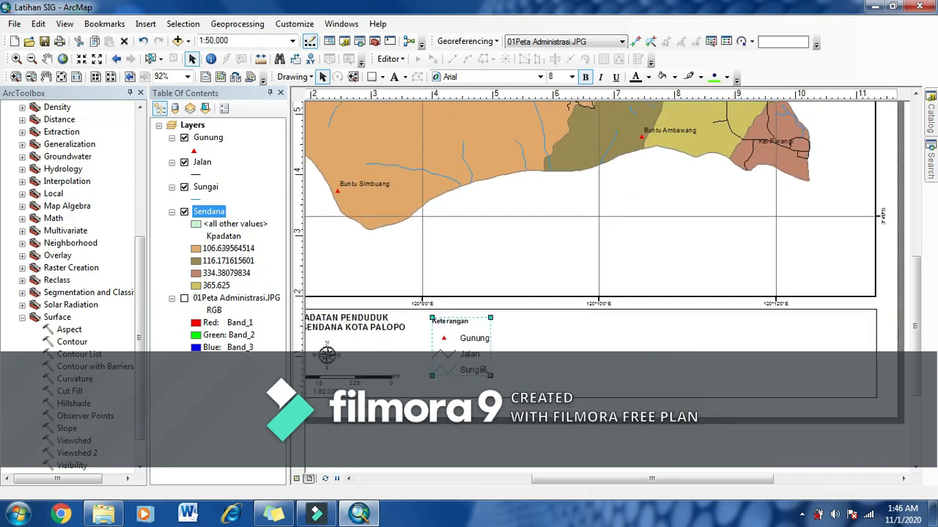
{"action": "scroll", "coordinate": [469, 349], "scroll_direction": "up", "scroll_amount": 1}
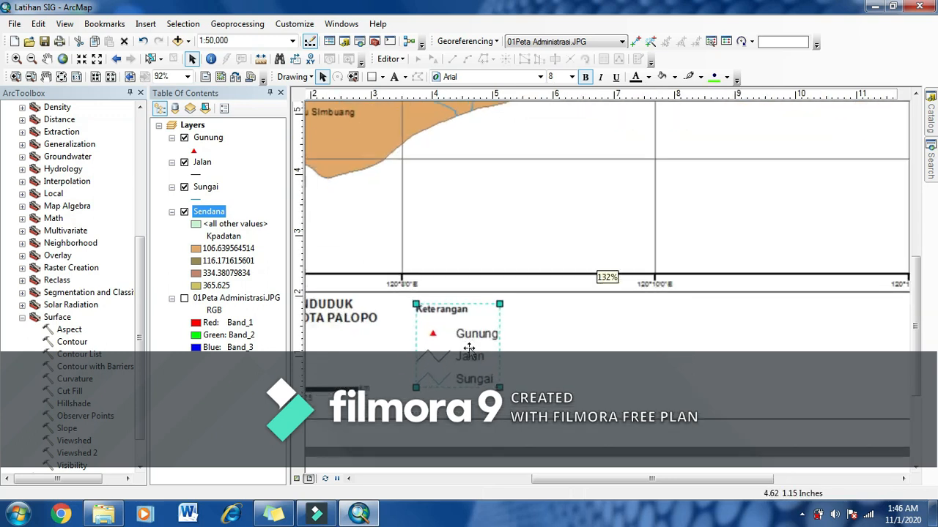
{"action": "scroll", "coordinate": [469, 349], "scroll_direction": "up", "scroll_amount": 1}
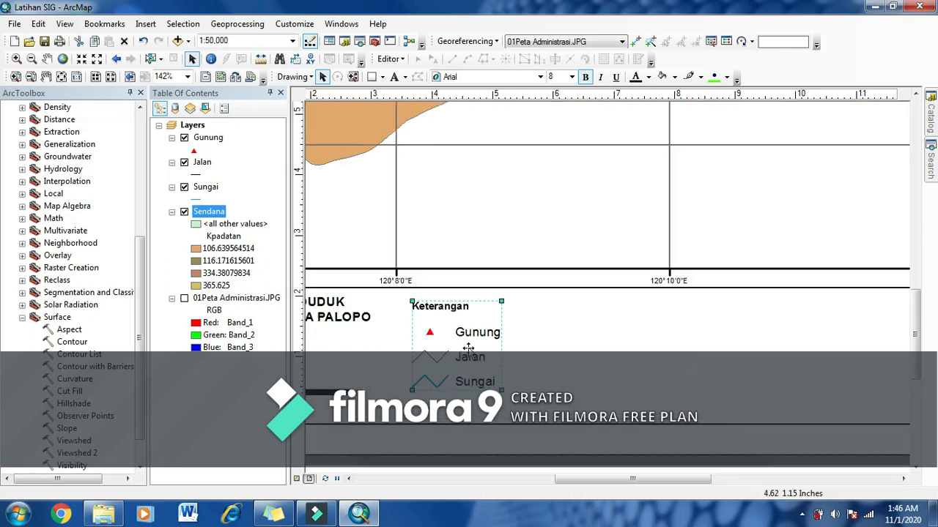
{"action": "right_click", "coordinate": [469, 342]}
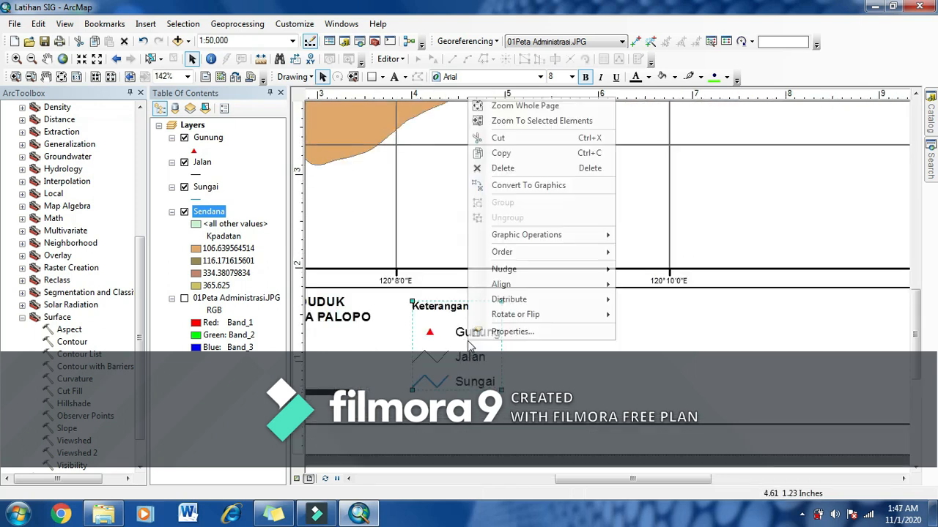
{"action": "left_click", "coordinate": [513, 389]}
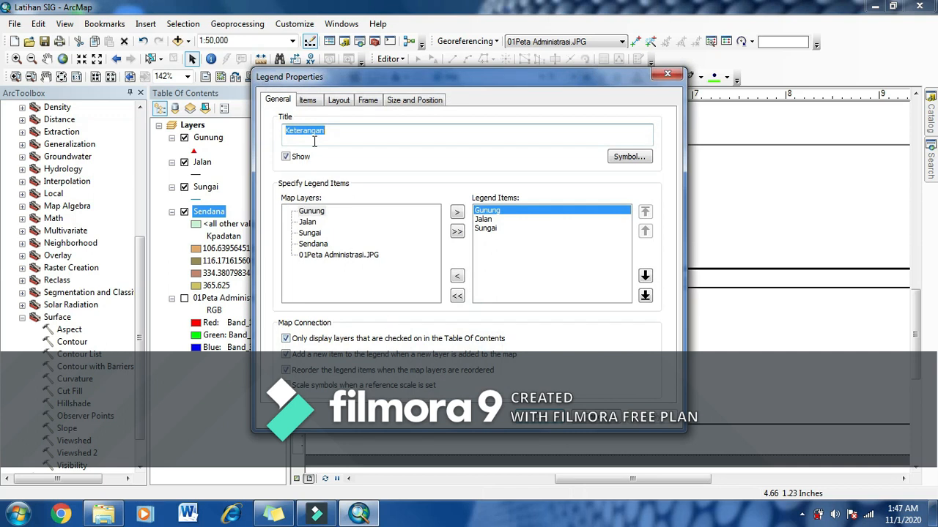
{"action": "left_click", "coordinate": [308, 101]}
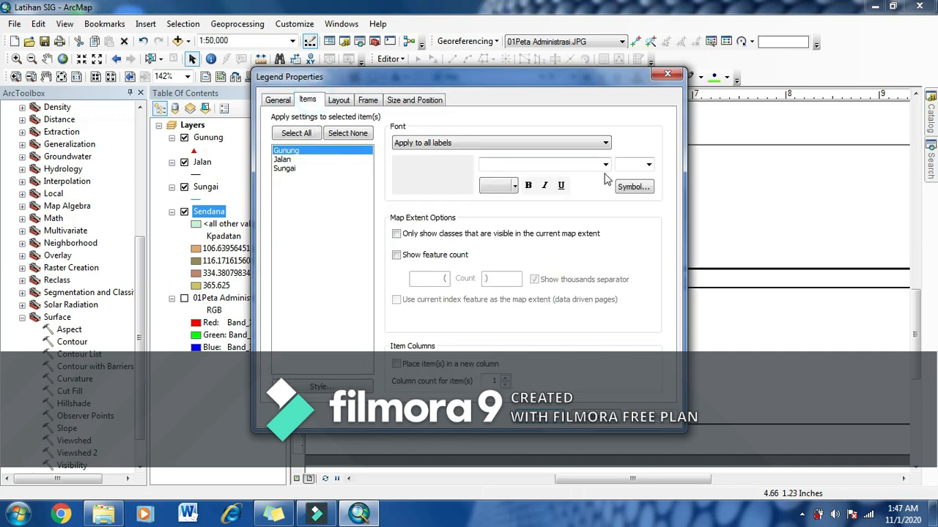
{"action": "left_click", "coordinate": [634, 187]}
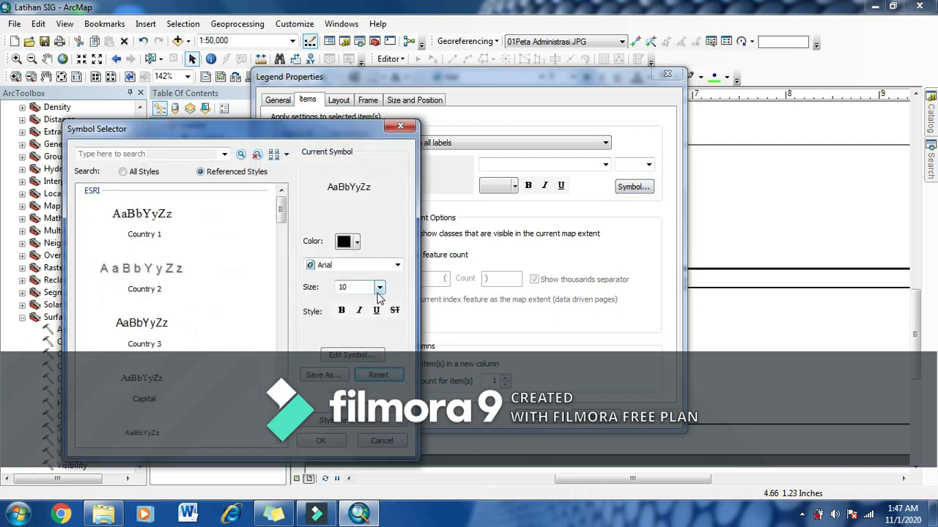
{"action": "left_click", "coordinate": [379, 288]}
{"action": "scroll", "coordinate": [377, 315], "scroll_direction": "up", "scroll_amount": 2}
{"action": "left_click", "coordinate": [346, 301]}
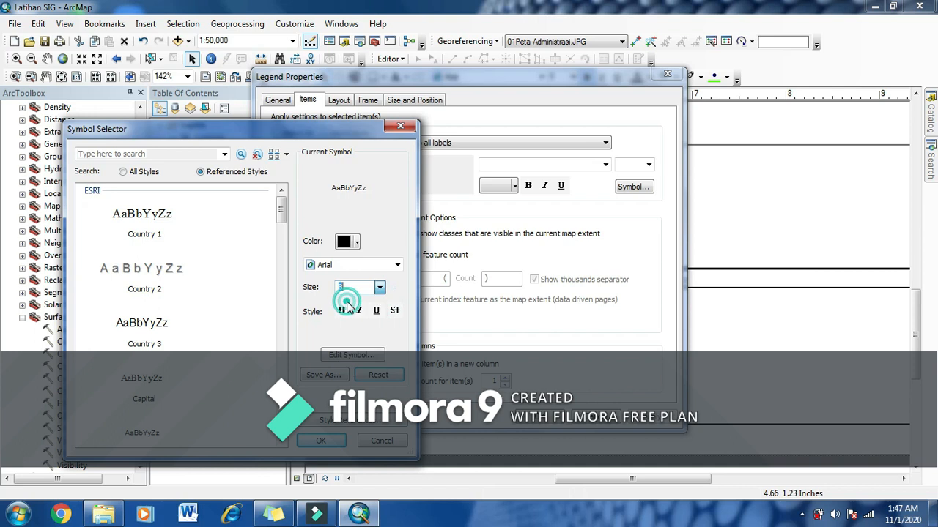
{"action": "left_click", "coordinate": [321, 441]}
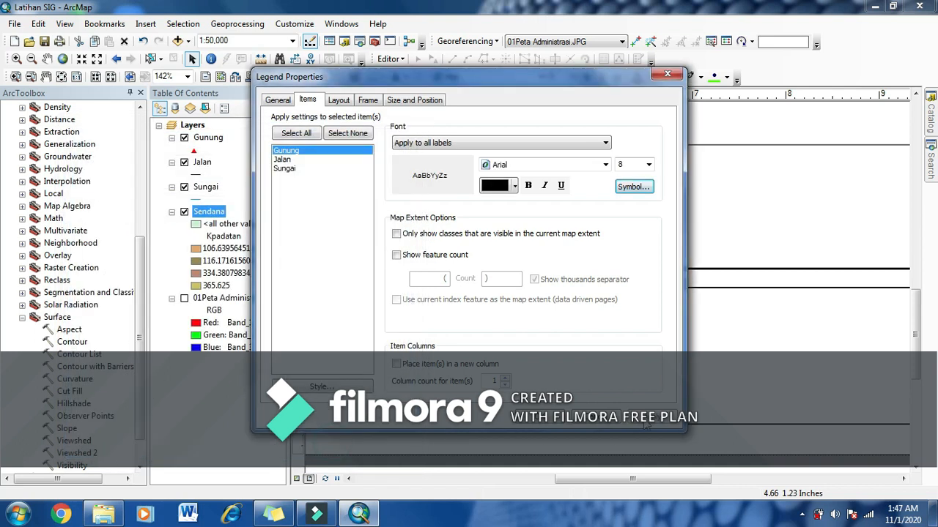
{"action": "left_click", "coordinate": [544, 423]}
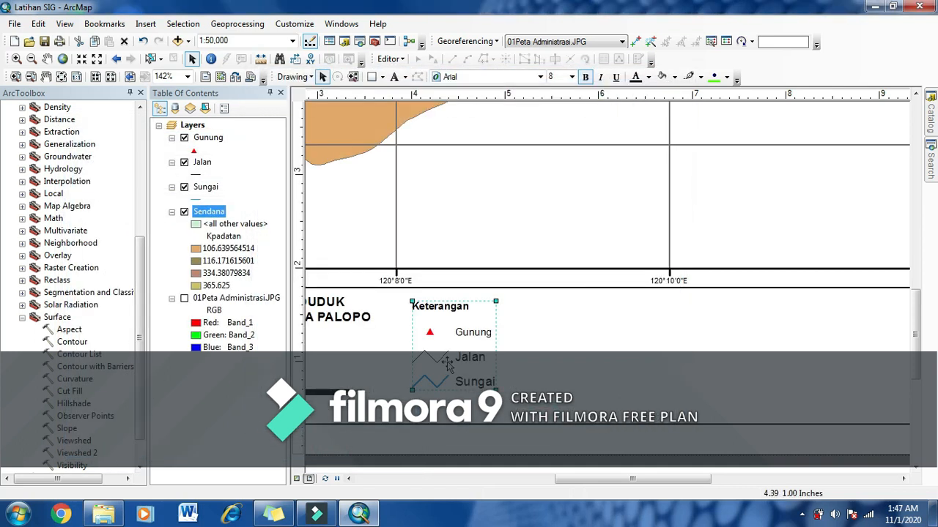
- Set the labels of the Jalan and Sungai legend items together to Arial, size 8, and apply the change
{"action": "right_click", "coordinate": [449, 357]}
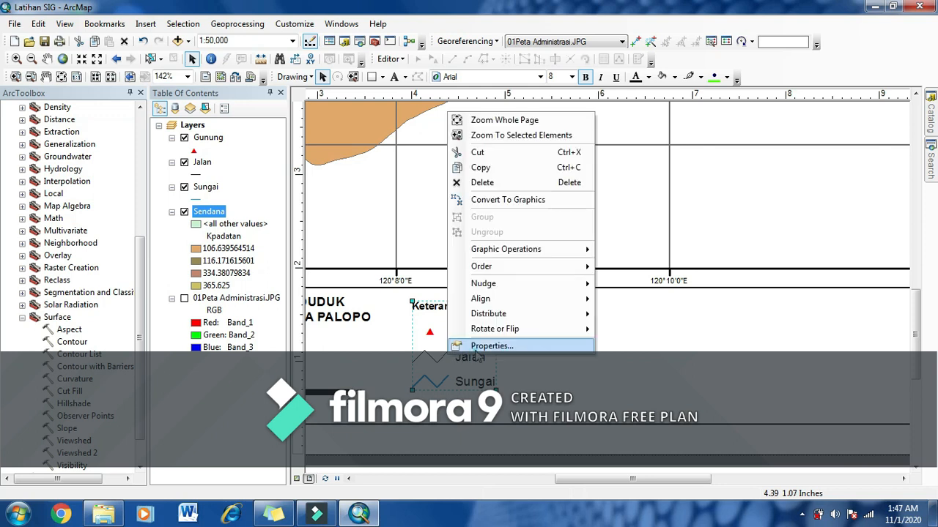
{"action": "left_click", "coordinate": [504, 401]}
{"action": "left_click", "coordinate": [278, 161]}
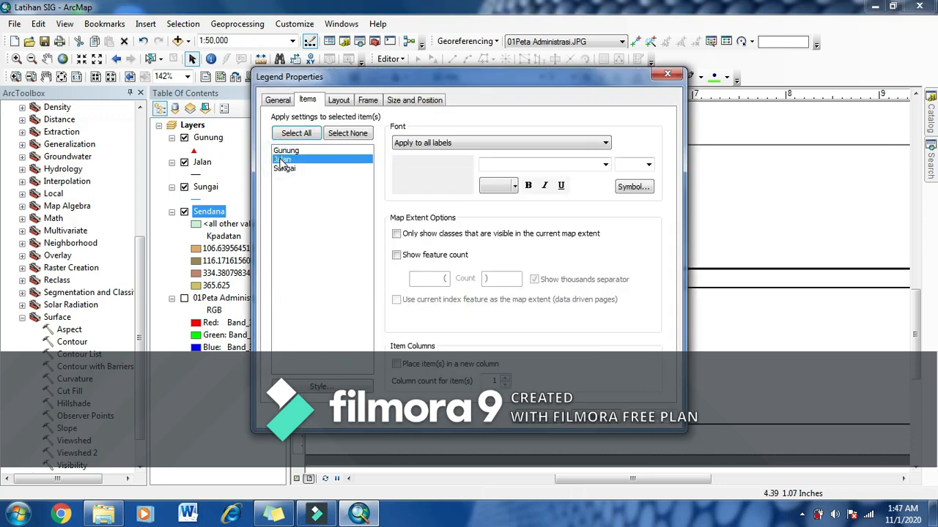
{"action": "key", "text": "shift+Down"}
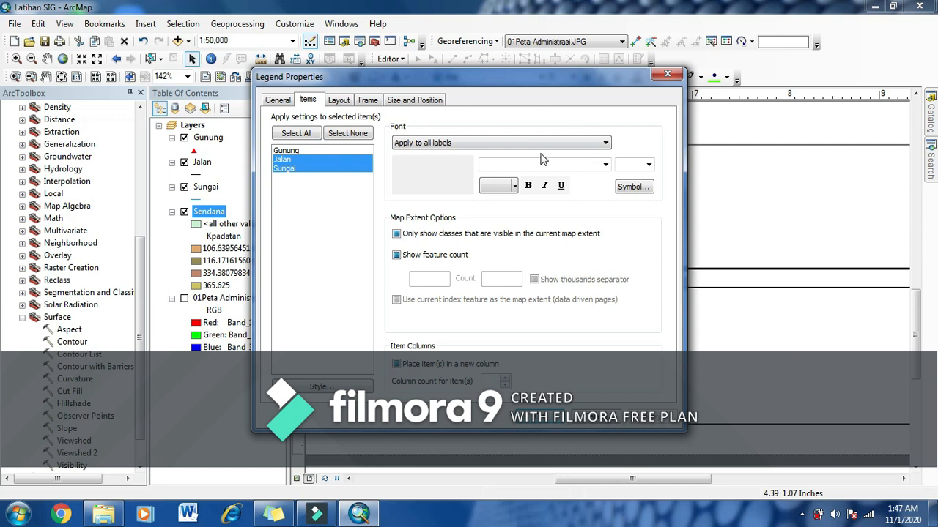
{"action": "left_click", "coordinate": [605, 165]}
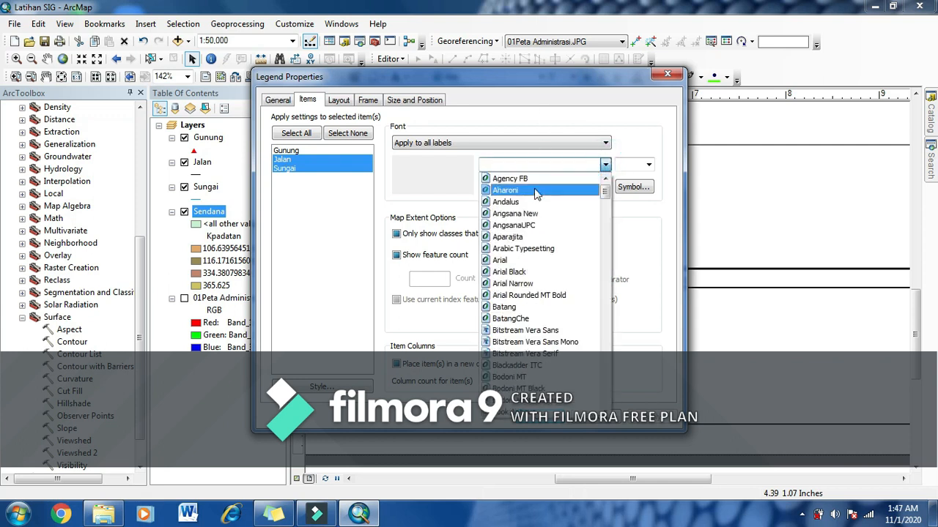
{"action": "left_click", "coordinate": [517, 260]}
{"action": "left_click", "coordinate": [648, 165]}
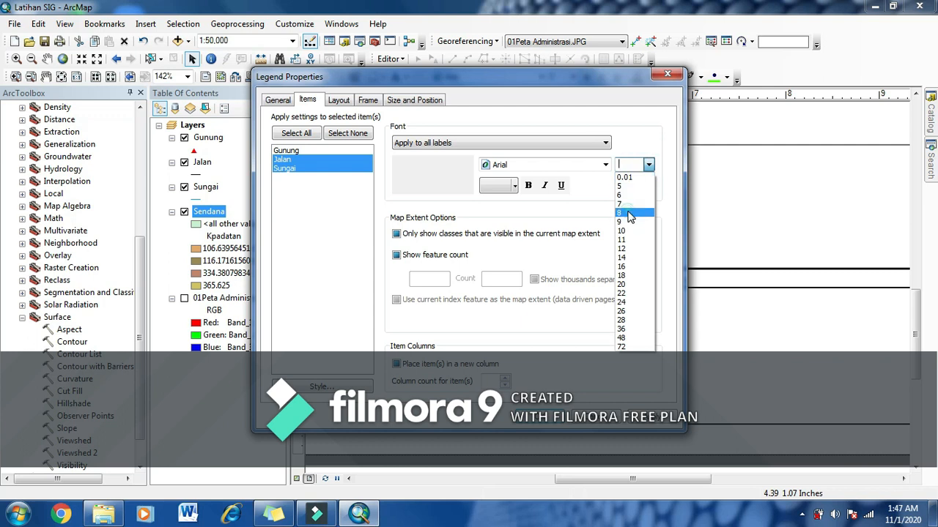
{"action": "left_click", "coordinate": [624, 213]}
{"action": "left_click", "coordinate": [642, 420]}
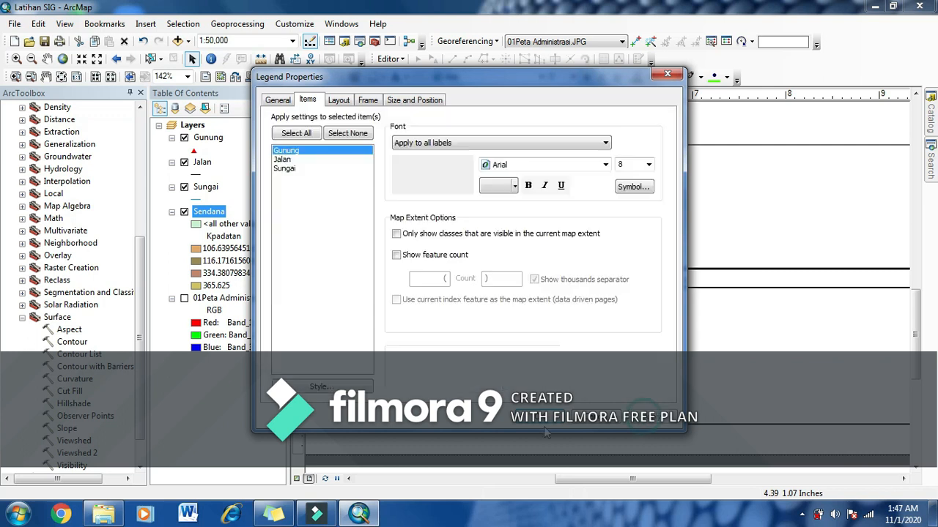
{"action": "left_click", "coordinate": [542, 419]}
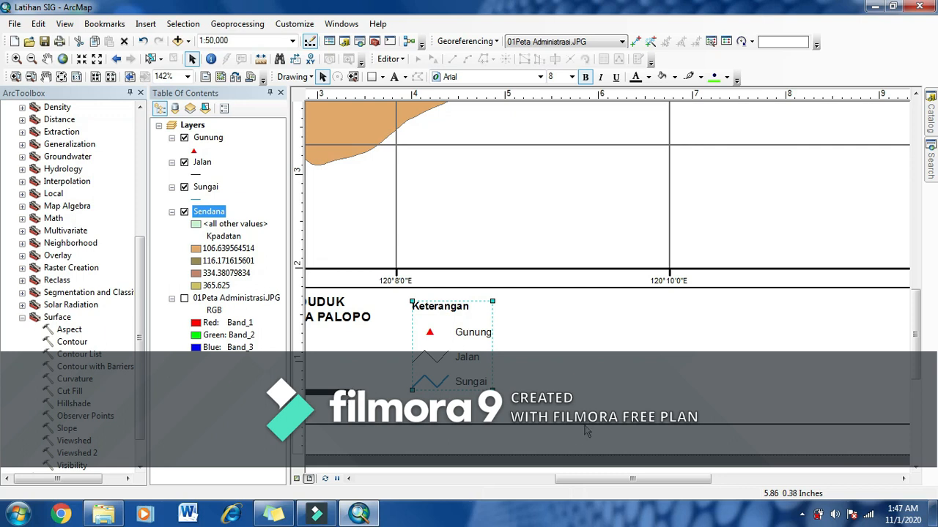
- Shift the Keterangan legend slightly right and down within the map-elements rectangle
{"action": "scroll", "coordinate": [528, 418], "scroll_direction": "up", "scroll_amount": 2}
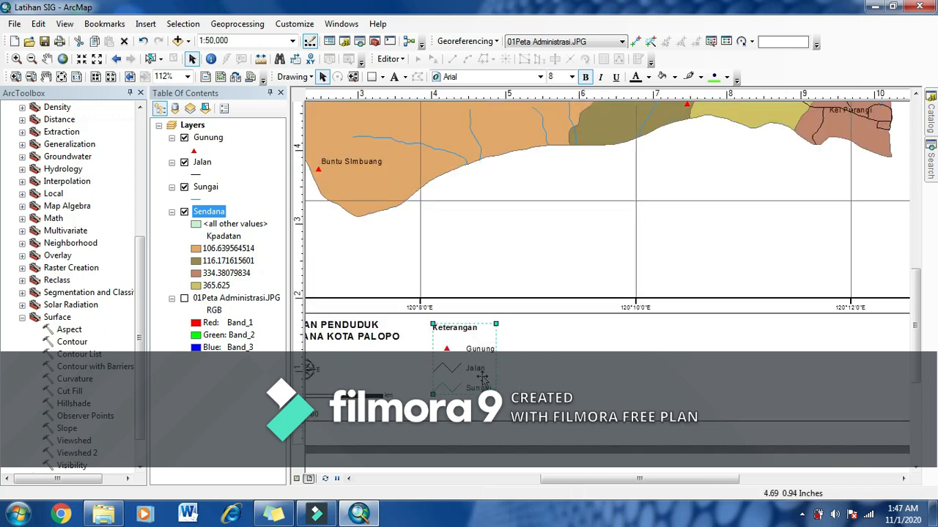
{"action": "scroll", "coordinate": [466, 358], "scroll_direction": "up", "scroll_amount": 1}
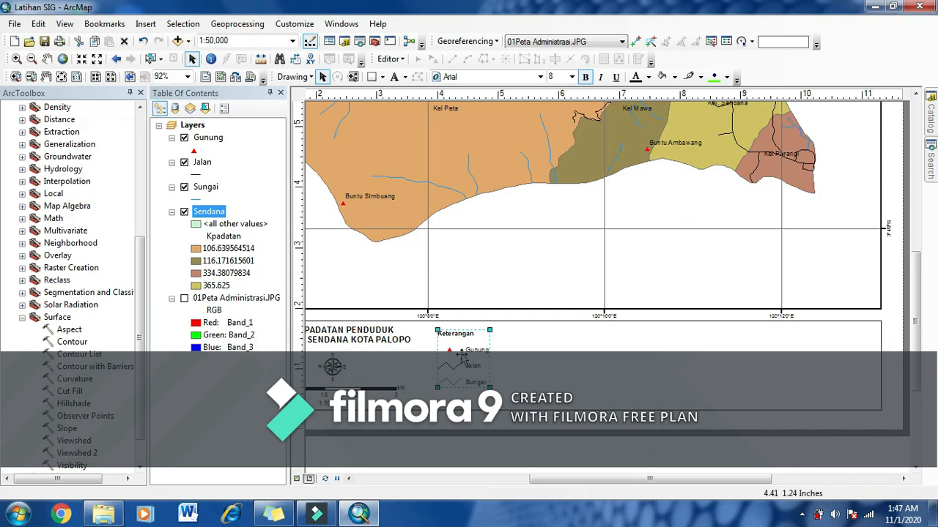
{"action": "mouse_move", "coordinate": [461, 356]}
{"action": "left_mouse_down"}
{"action": "mouse_move", "coordinate": [479, 354]}
{"action": "mouse_move", "coordinate": [473, 366]}
{"action": "left_mouse_up"}
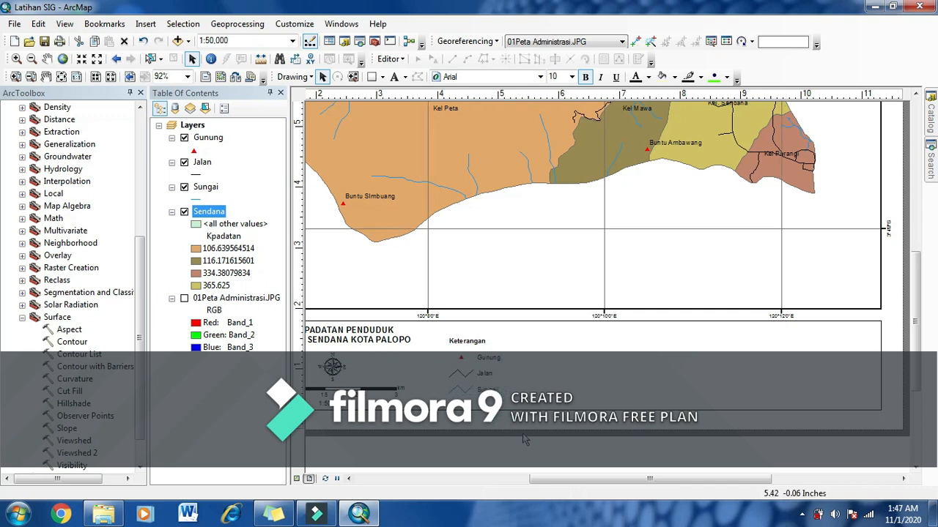
- Start a second legend that contains only the Sendana layer, leaving out Gunung, Jalan and Sungai
{"action": "scroll", "coordinate": [512, 429], "scroll_direction": "up", "scroll_amount": 2}
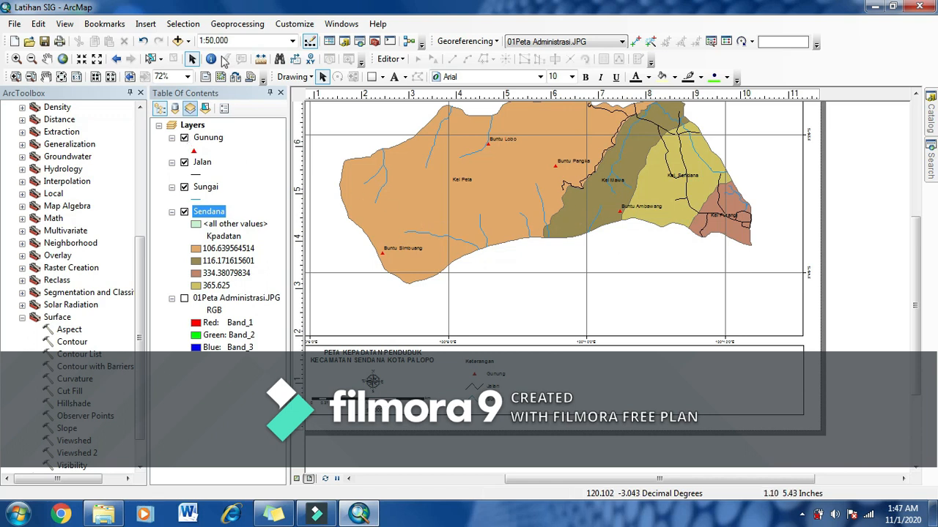
{"action": "left_click", "coordinate": [145, 25]}
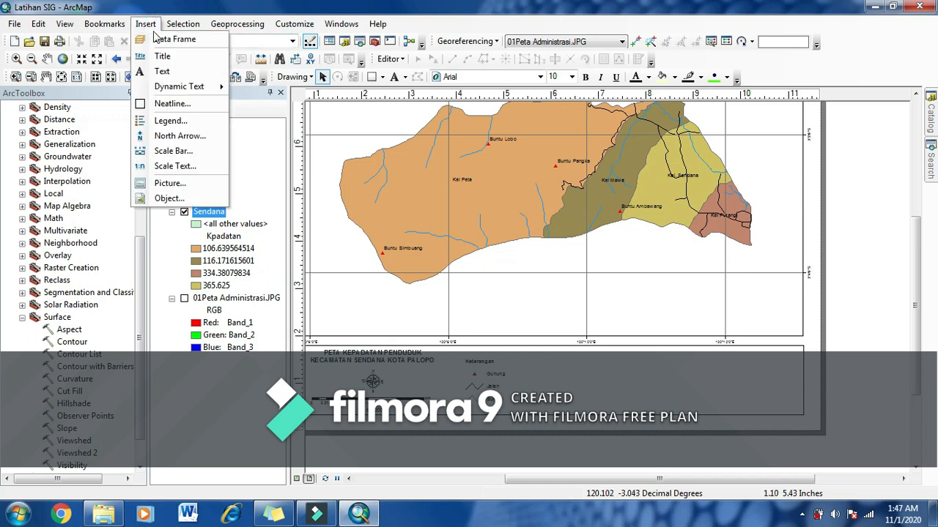
{"action": "left_click", "coordinate": [170, 121]}
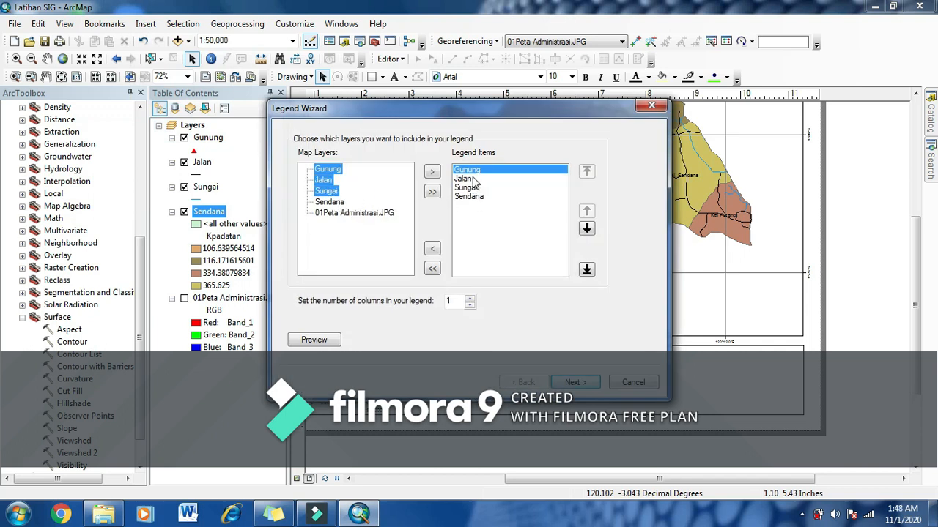
{"action": "left_click", "coordinate": [468, 171]}
{"action": "left_click_drag", "start_coordinate": [467, 173], "coordinate": [469, 188]}
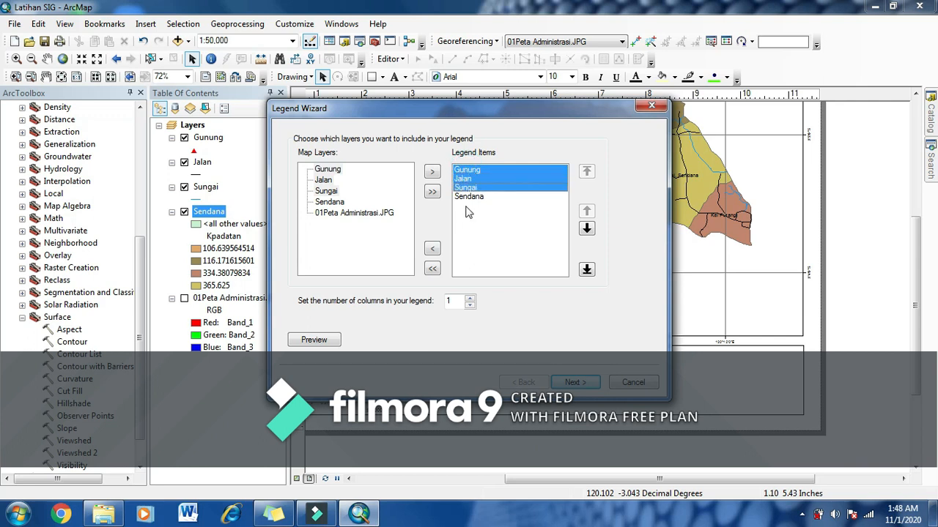
{"action": "left_click", "coordinate": [432, 251]}
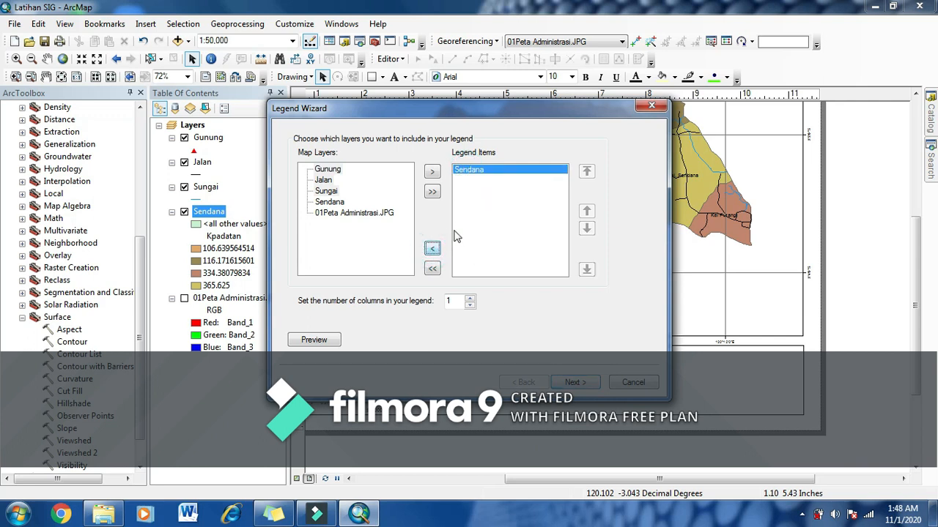
{"action": "left_click", "coordinate": [574, 383]}
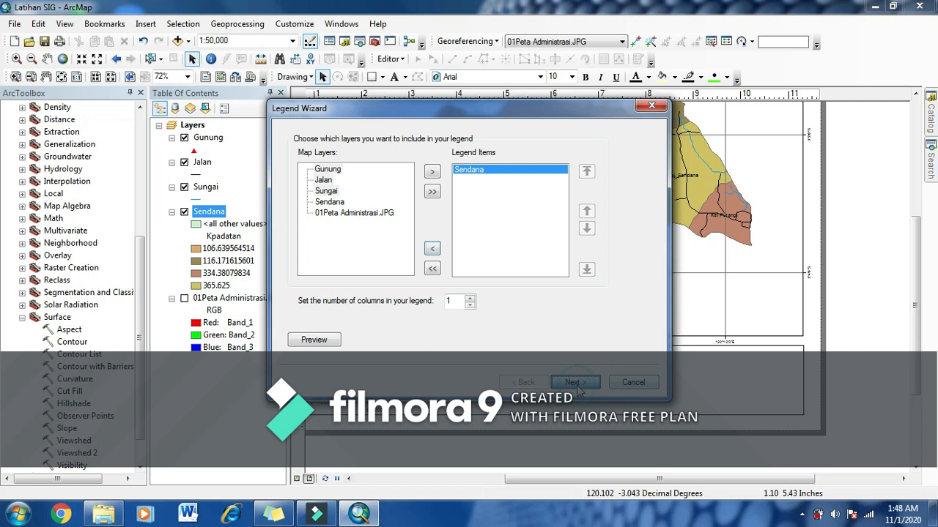
- Title the new legend "Kepadatan Penduduk (jiwa/km)" and keep the default legend frame settings
{"action": "double_click", "coordinate": [356, 154]}
{"action": "type", "text": "Kepadatan Penduduk (jiwa/km"}
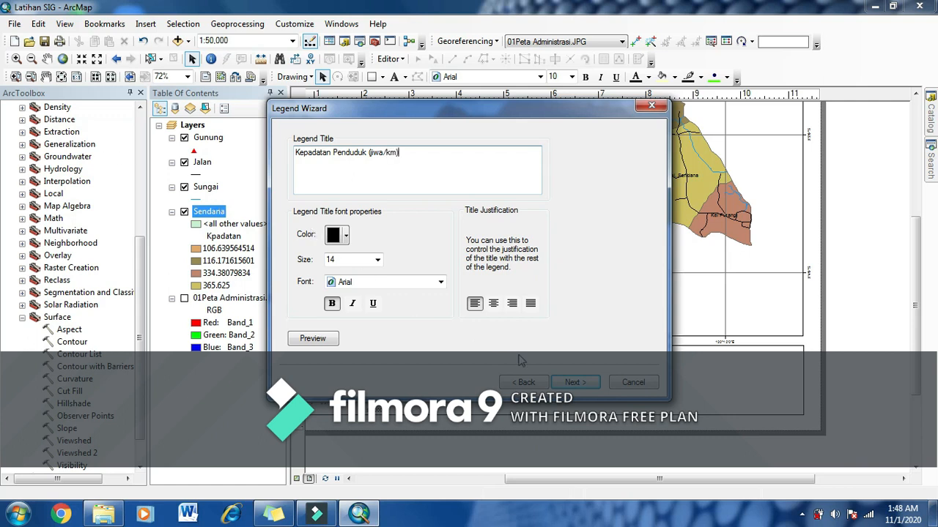
{"action": "left_click", "coordinate": [574, 382]}
{"action": "left_click", "coordinate": [575, 382]}
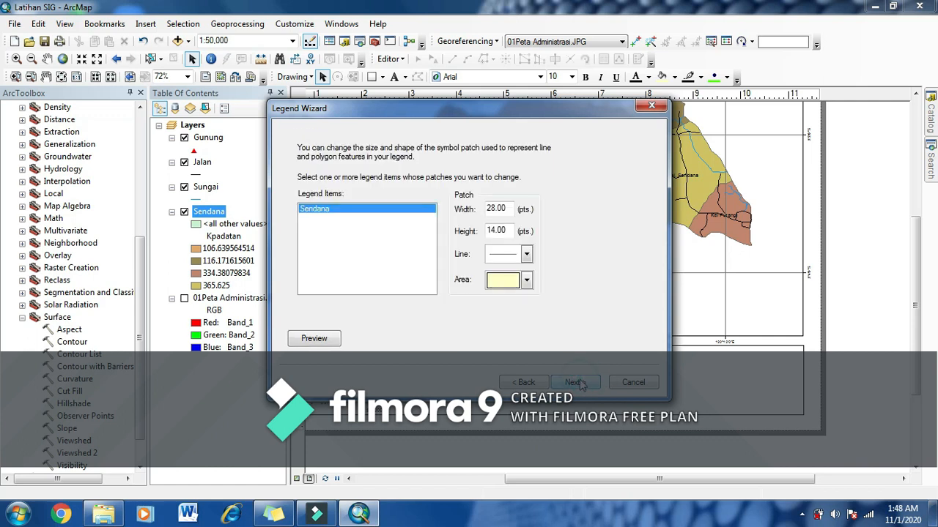
- Finish the density legend with the default patch and spacing, and move it down to the map-elements rectangle beside the Keterangan legend
{"action": "left_click", "coordinate": [575, 382]}
{"action": "left_click", "coordinate": [577, 383]}
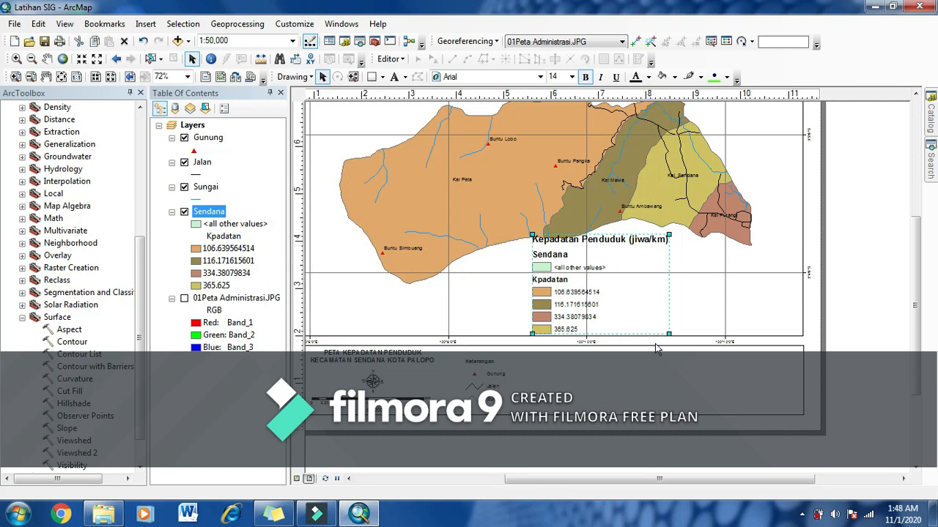
{"action": "left_click_drag", "start_coordinate": [579, 269], "coordinate": [570, 366]}
{"action": "left_click_drag", "start_coordinate": [566, 369], "coordinate": [566, 368]}
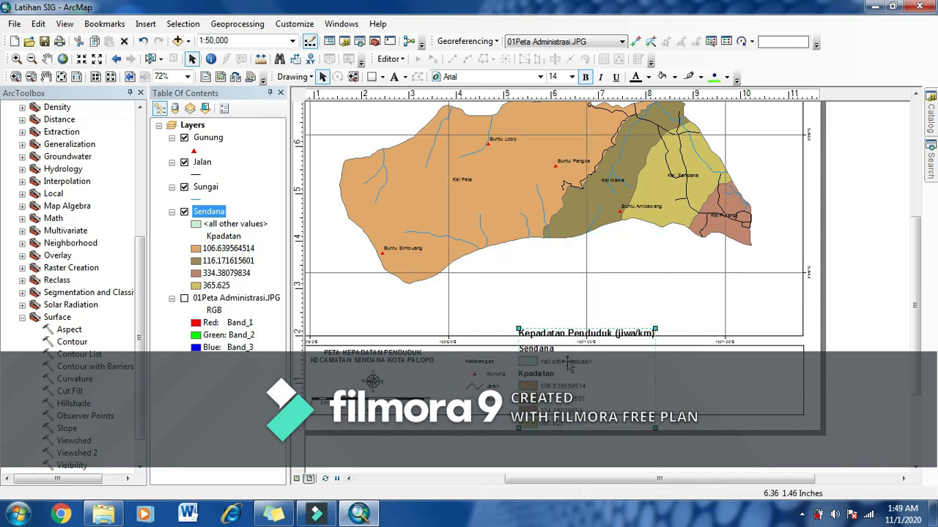
- In the Sendana layer's symbology, turn off the <all other values> class and clear the Kpadatan heading label
{"action": "scroll", "coordinate": [575, 366], "scroll_direction": "down", "scroll_amount": 4}
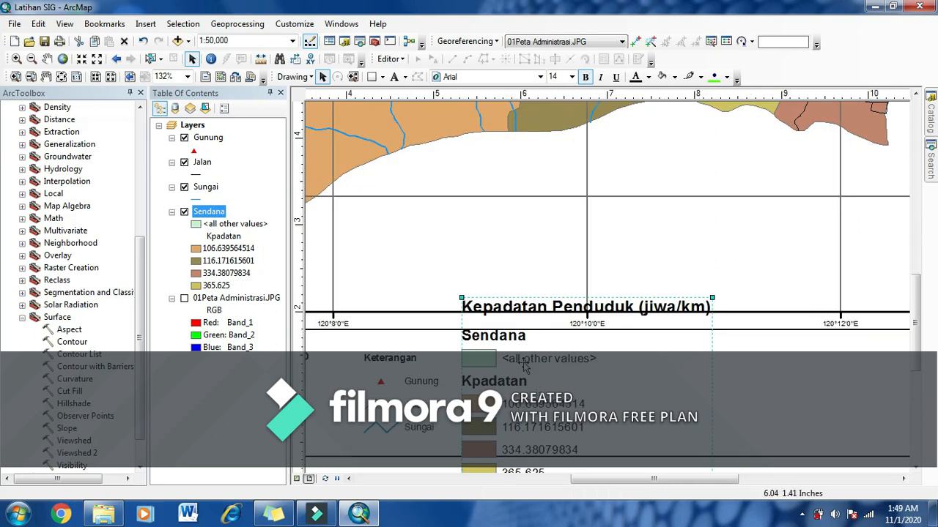
{"action": "right_click", "coordinate": [216, 214]}
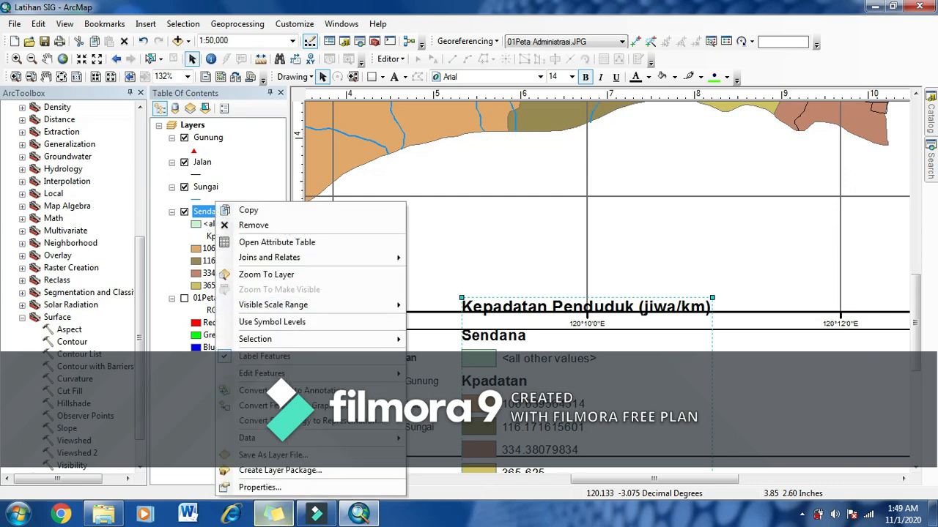
{"action": "left_click", "coordinate": [290, 488]}
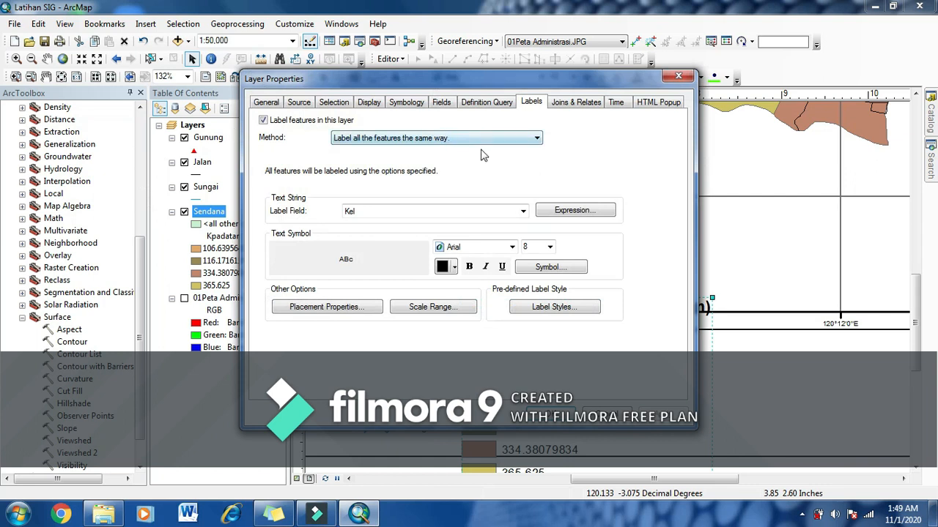
{"action": "left_click", "coordinate": [407, 103]}
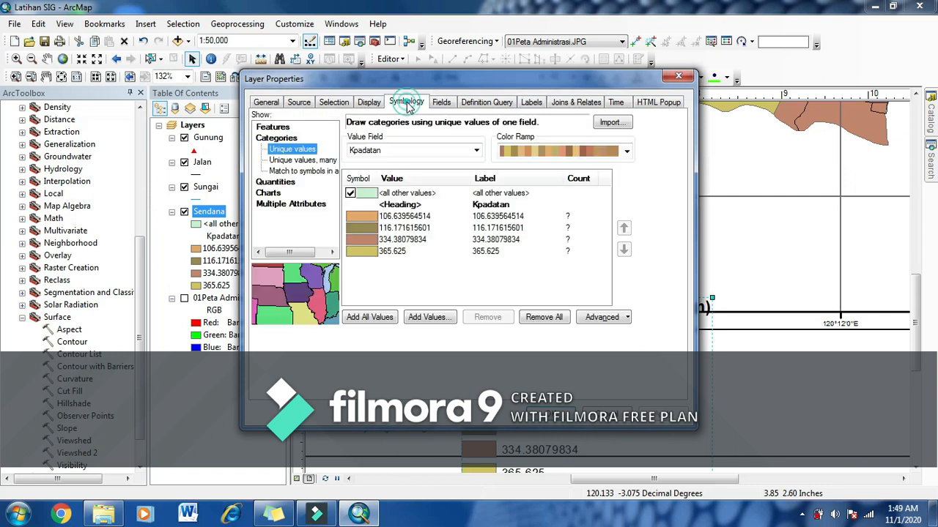
{"action": "left_click", "coordinate": [350, 194]}
{"action": "double_click", "coordinate": [492, 208]}
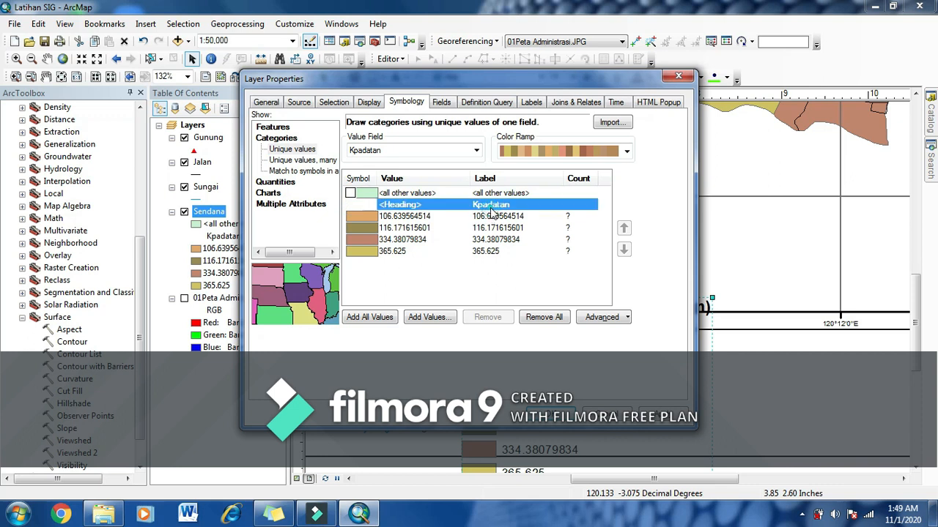
{"action": "key", "text": "BackSpace"}
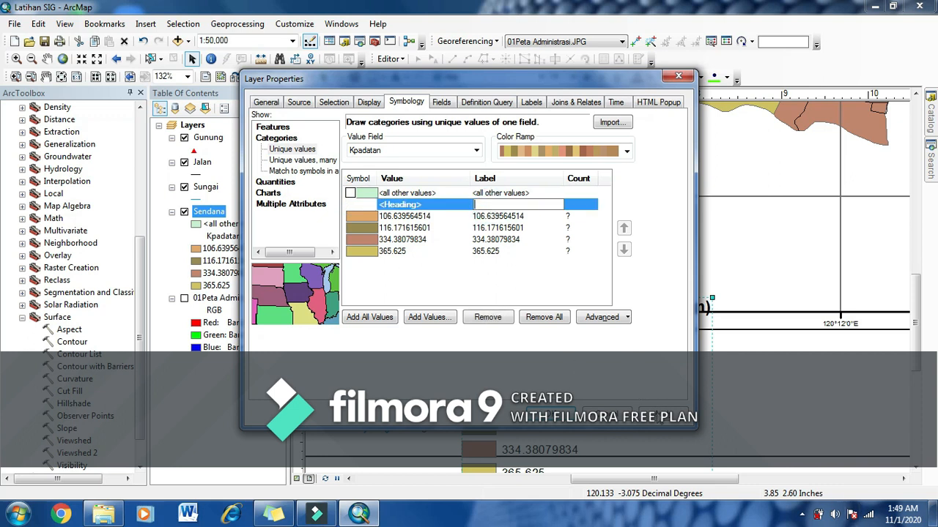
{"action": "key", "text": "Return"}
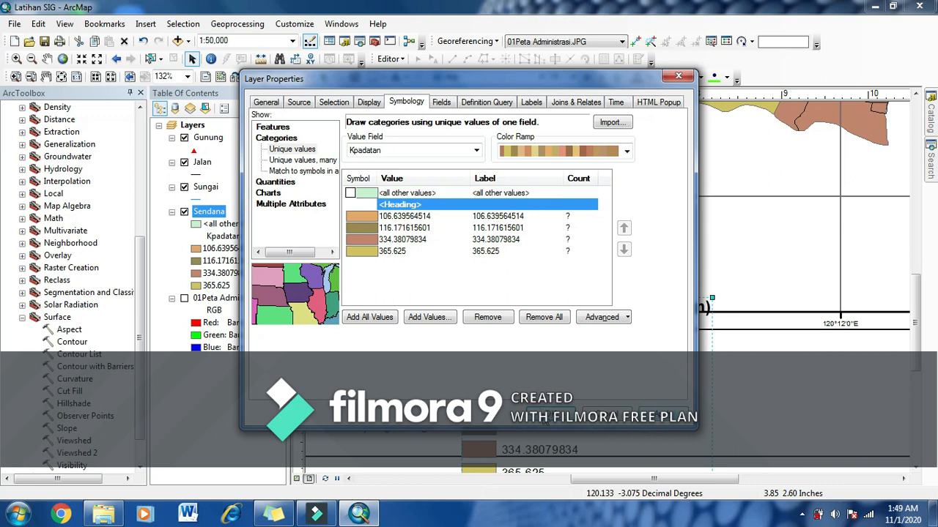
{"action": "left_click", "coordinate": [546, 418]}
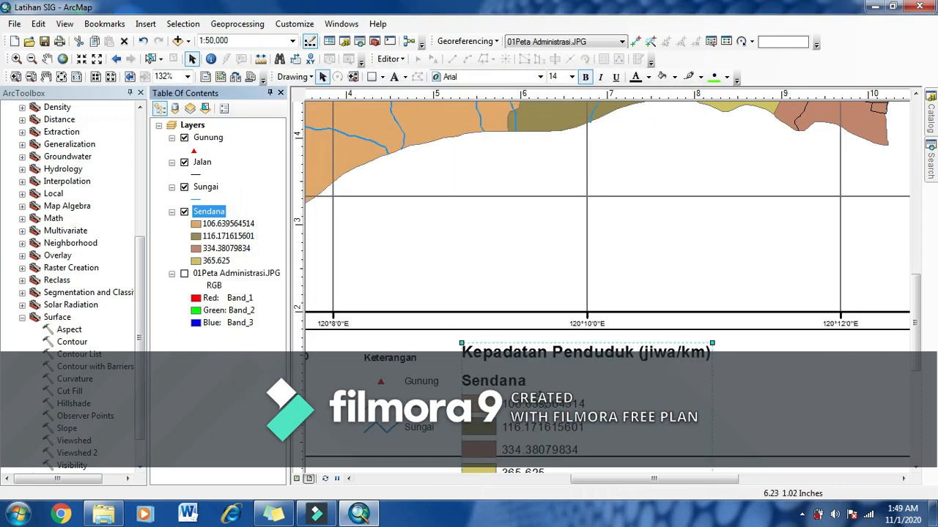
- Move the density legend slightly up in the map-elements rectangle
{"action": "scroll", "coordinate": [471, 383], "scroll_direction": "down", "scroll_amount": 3}
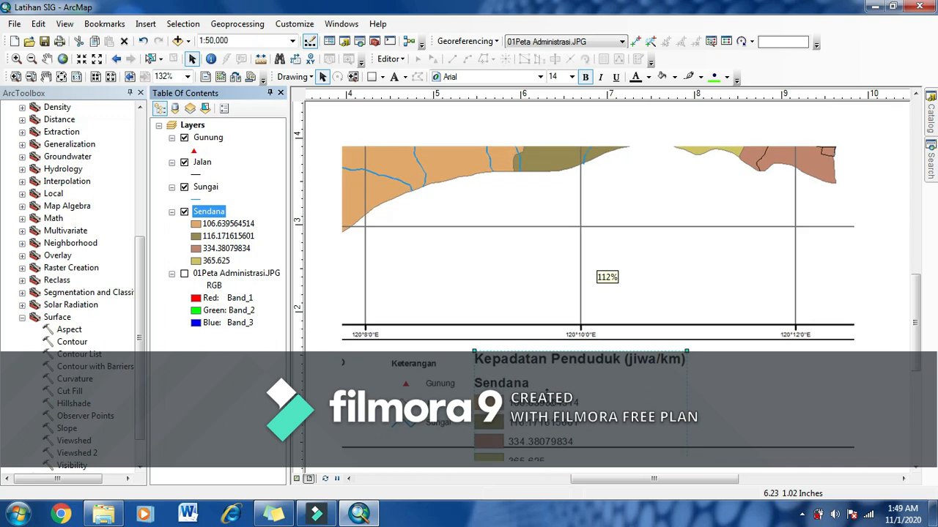
{"action": "left_click_drag", "start_coordinate": [915, 318], "coordinate": [789, 356]}
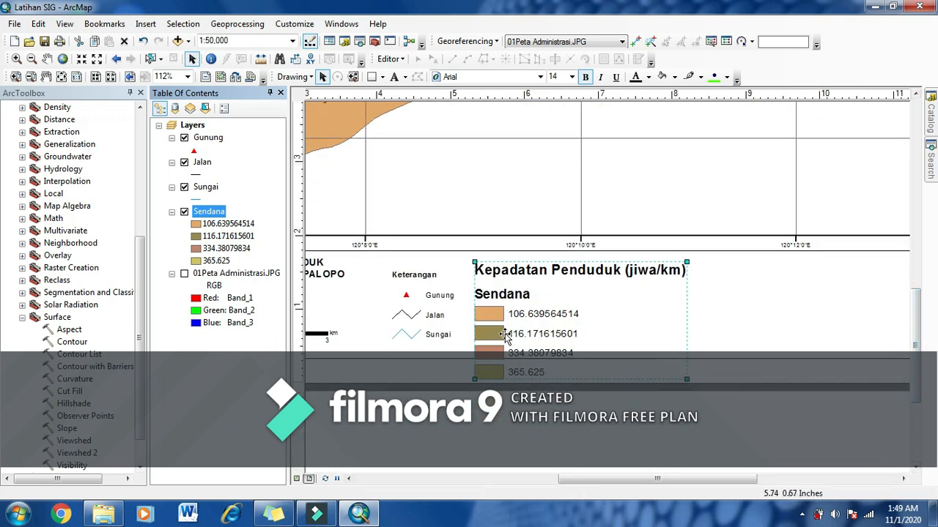
{"action": "left_click", "coordinate": [521, 282]}
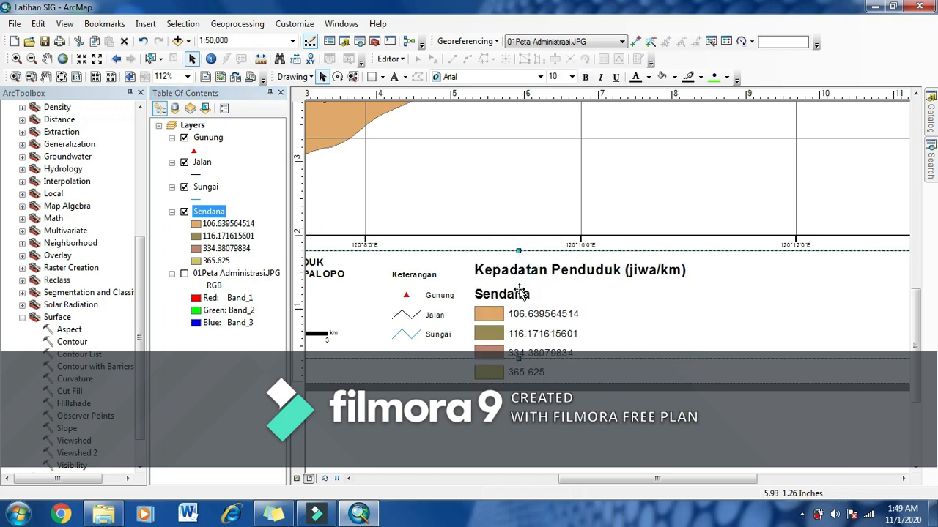
{"action": "left_click", "coordinate": [519, 297]}
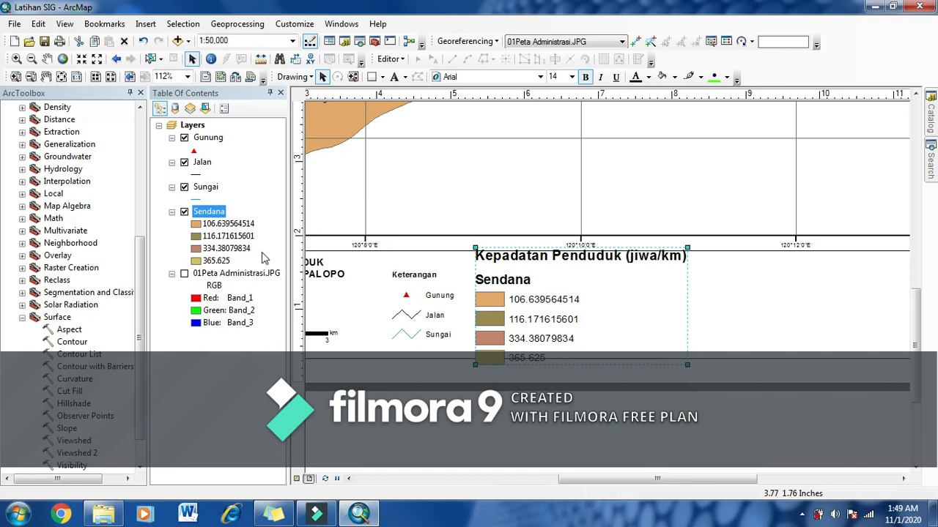
- Clear the Sendana layer's name so that the density legend has no layer heading
{"action": "left_click", "coordinate": [211, 212]}
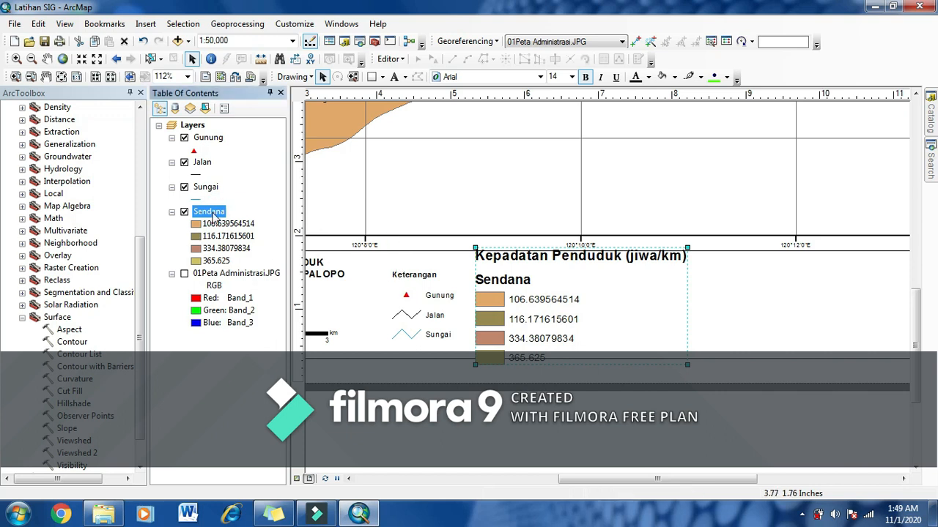
{"action": "key", "text": "BackSpace"}
{"action": "key", "text": "Return"}
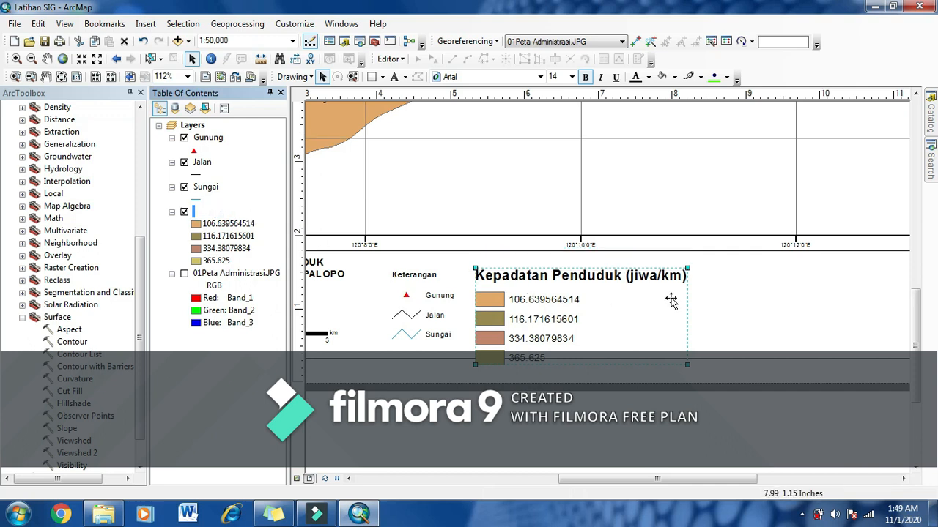
- Set the font size of the density legend's title to 8 in the legend's properties
{"action": "scroll", "coordinate": [538, 310], "scroll_direction": "down", "scroll_amount": 2}
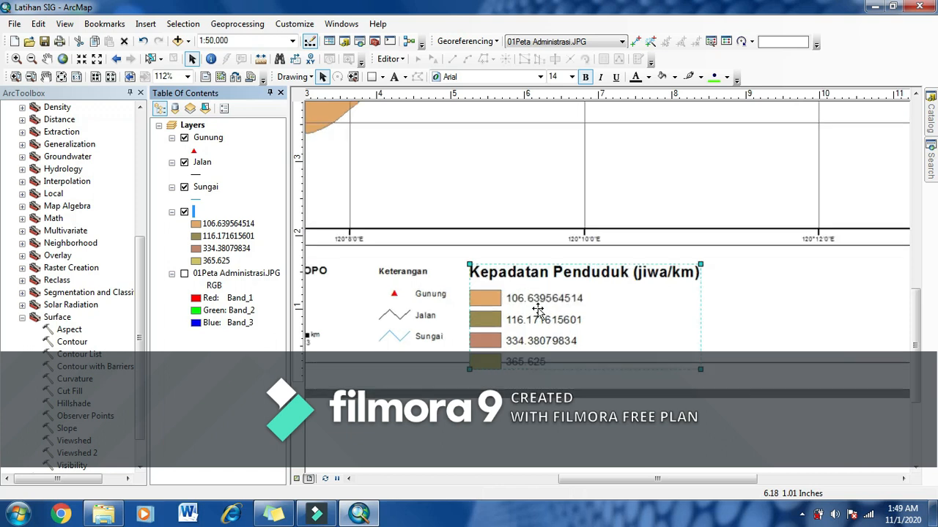
{"action": "right_click", "coordinate": [555, 275]}
{"action": "left_click", "coordinate": [599, 267]}
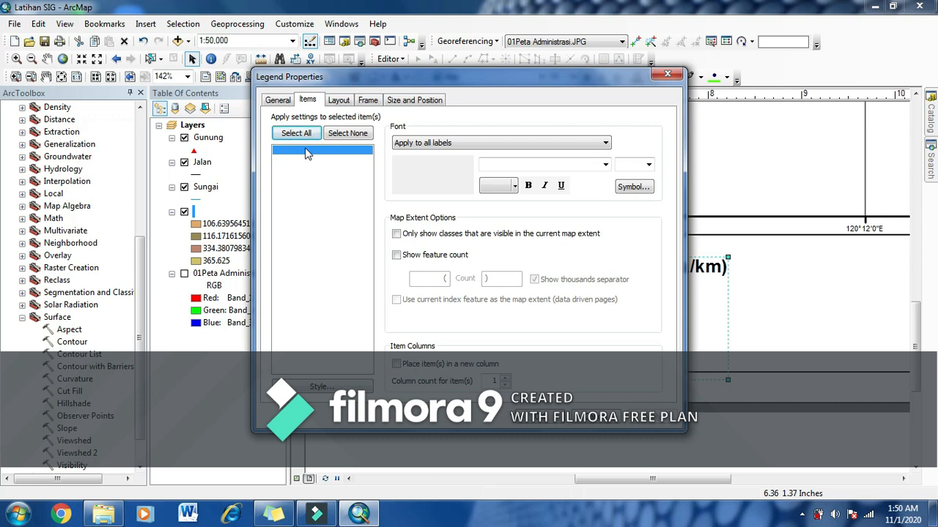
{"action": "left_click", "coordinate": [278, 100]}
{"action": "left_click", "coordinate": [628, 156]}
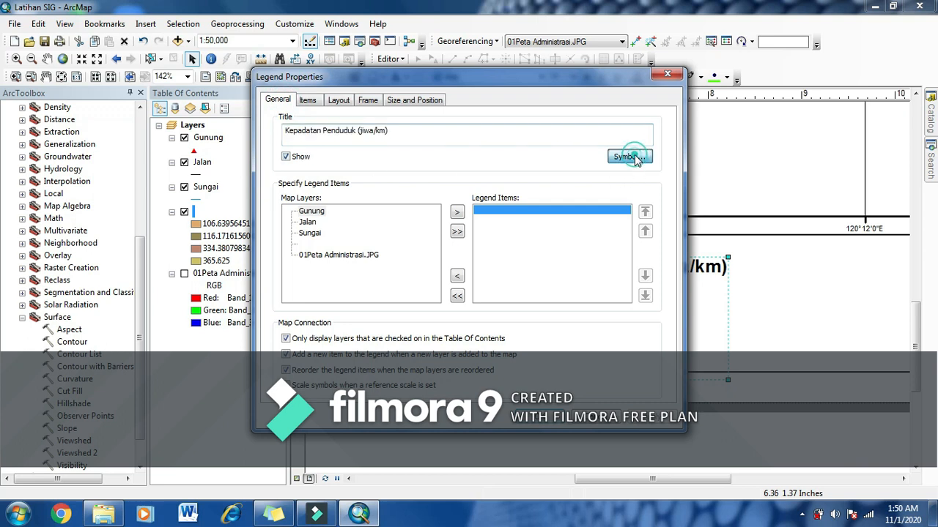
{"action": "left_click", "coordinate": [379, 287]}
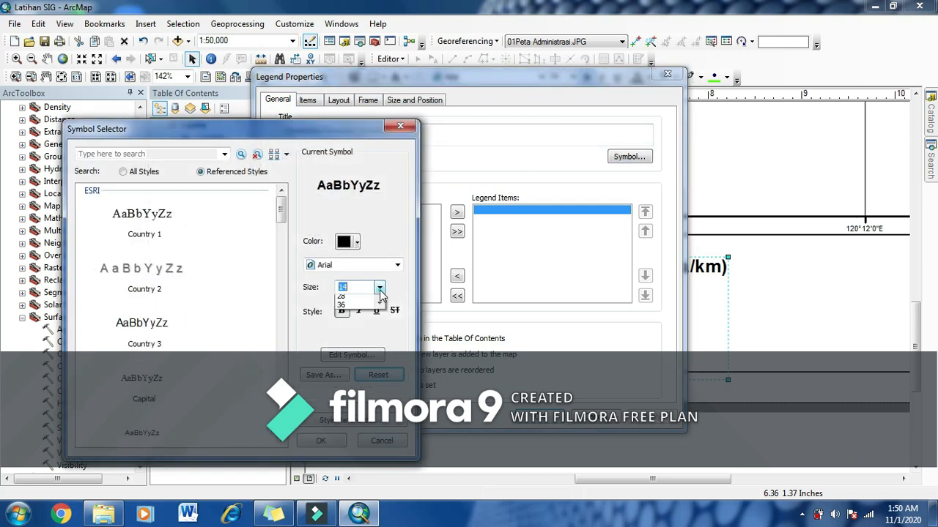
{"action": "left_click", "coordinate": [380, 302]}
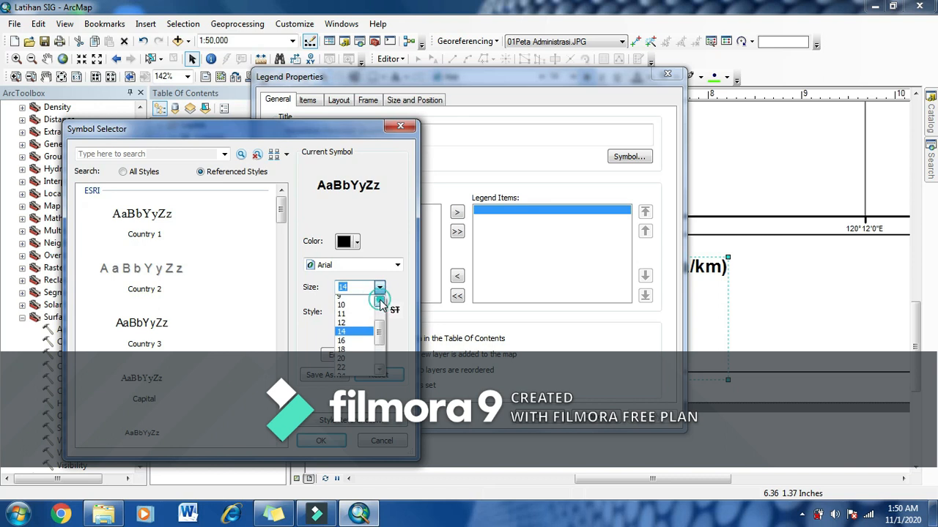
{"action": "left_click", "coordinate": [342, 300]}
{"action": "left_click", "coordinate": [342, 312]}
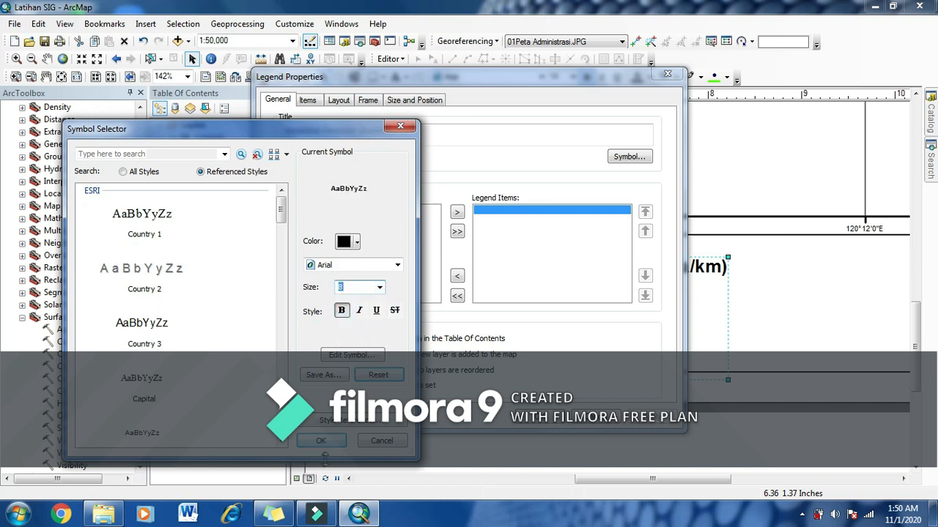
{"action": "left_click", "coordinate": [331, 442]}
{"action": "left_click", "coordinate": [631, 431]}
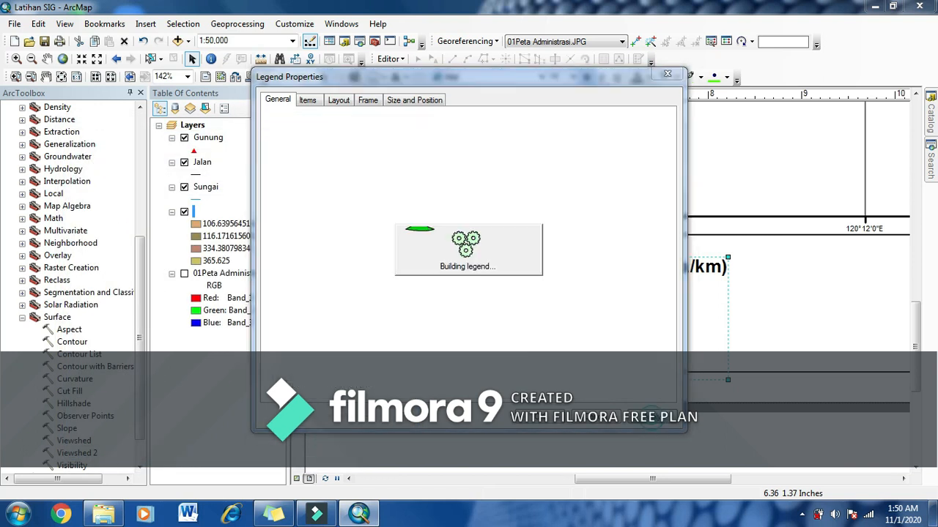
{"action": "left_click", "coordinate": [553, 421]}
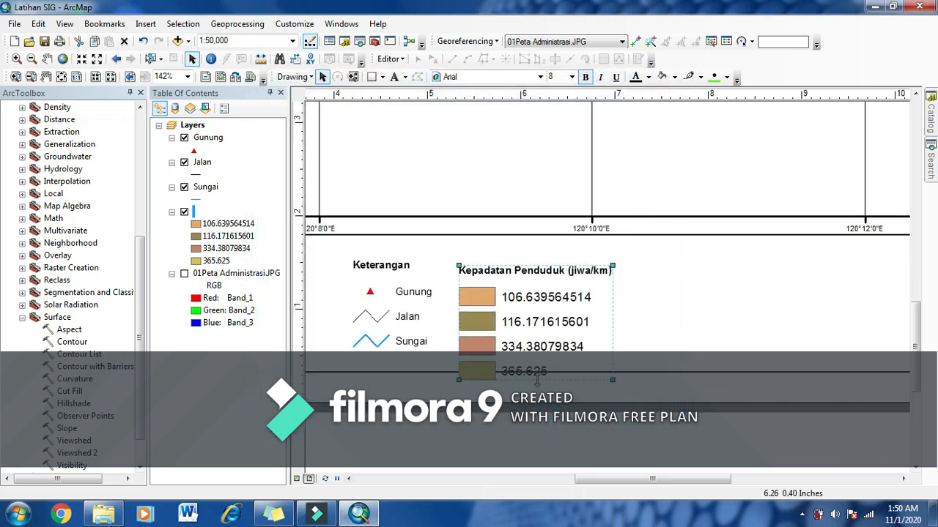
- Move the density legend slightly up in the strip and raise the Keterangan legend until the two titles roughly line up
{"action": "left_click_drag", "start_coordinate": [515, 316], "coordinate": [517, 300]}
{"action": "scroll", "coordinate": [516, 300], "scroll_direction": "down", "scroll_amount": 2}
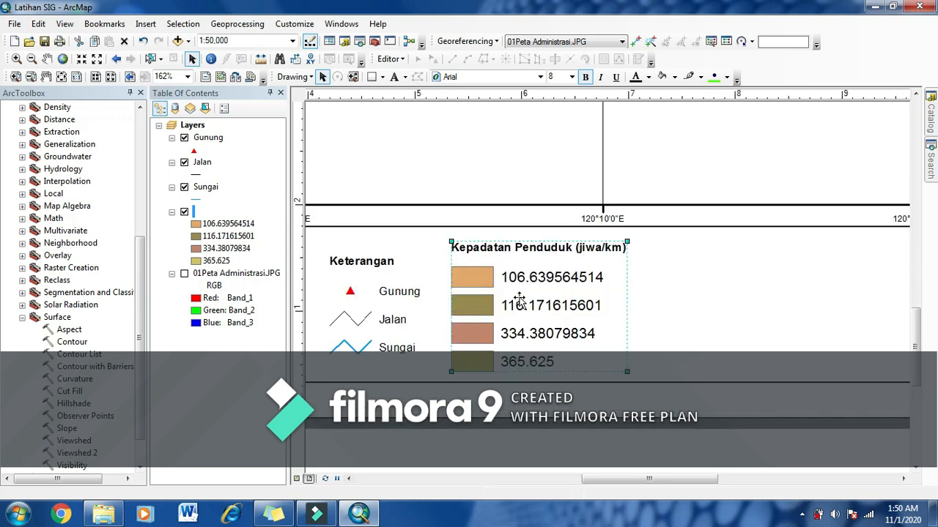
{"action": "left_click", "coordinate": [361, 327]}
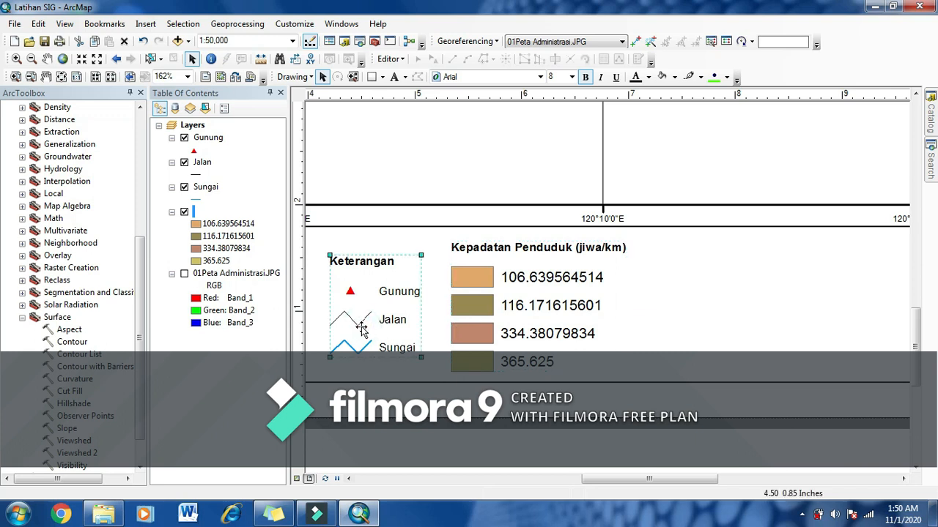
{"action": "key", "text": "Up"}
{"action": "key", "text": "Up"}
{"action": "key", "text": "Up"}
{"action": "key", "text": "Up"}
{"action": "key", "text": "Up"}
{"action": "key", "text": "Up"}
{"action": "key", "text": "Up"}
{"action": "key", "text": "Up"}
{"action": "key", "text": "Up"}
{"action": "key", "text": "Up"}
{"action": "key", "text": "Up"}
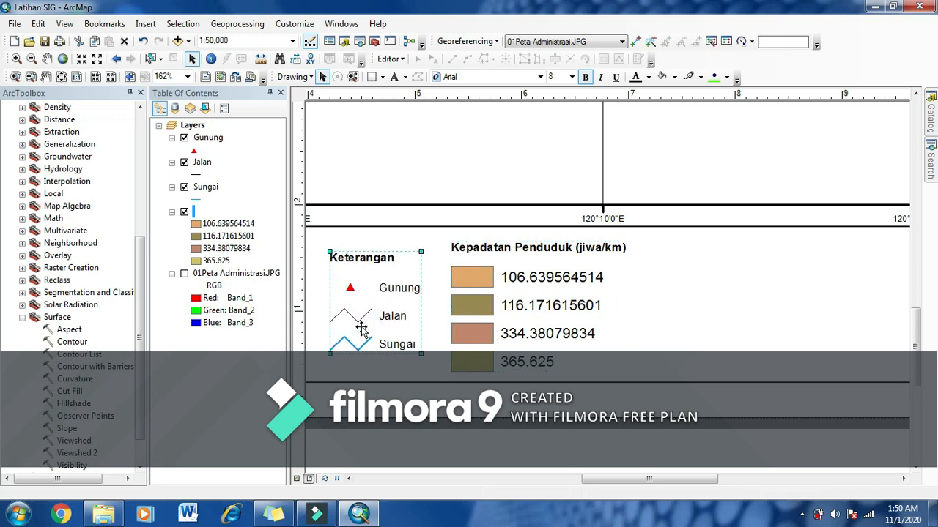
{"action": "key", "text": "Up"}
{"action": "key", "text": "Up"}
{"action": "key", "text": "Up"}
{"action": "key", "text": "Up"}
{"action": "key", "text": "Up"}
{"action": "key", "text": "Up"}
{"action": "key", "text": "Up"}
{"action": "key", "text": "Up"}
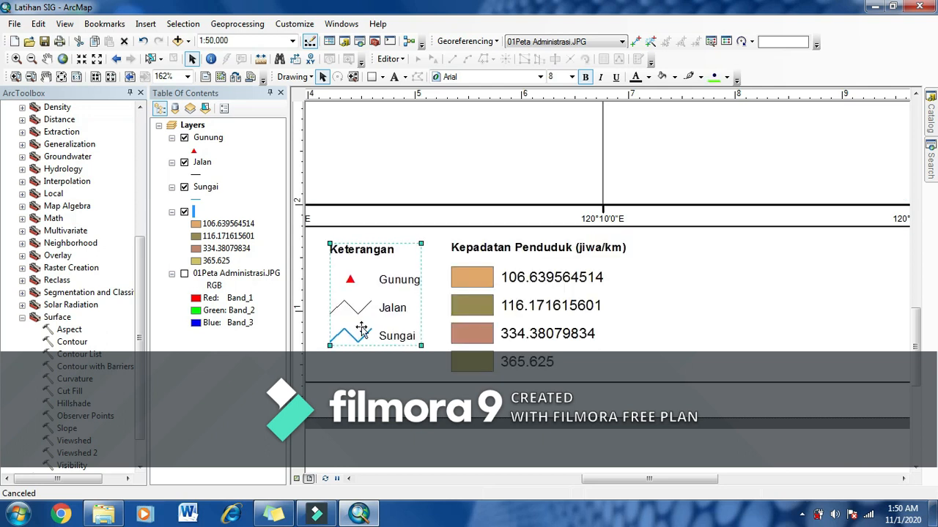
- In the density legend's properties, set the font of all item labels to Arial in a smaller size
{"action": "scroll", "coordinate": [473, 378], "scroll_direction": "down", "scroll_amount": 2}
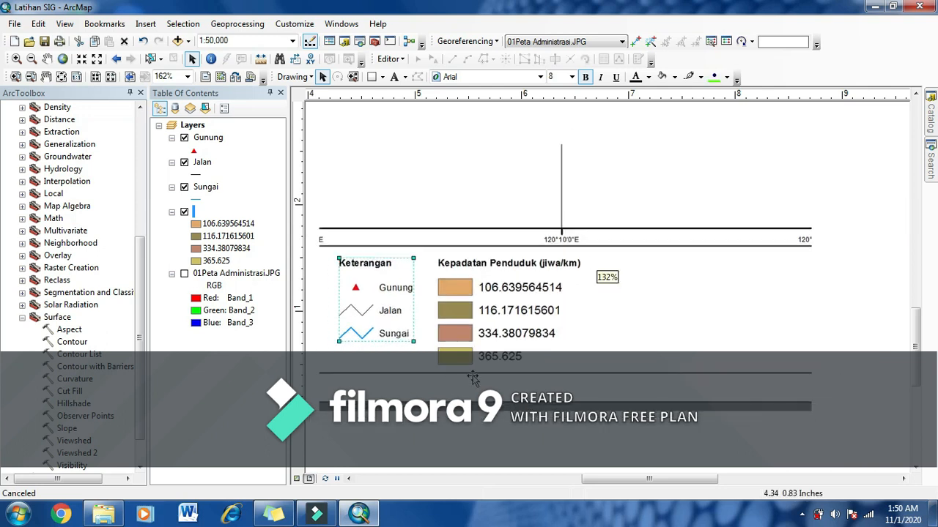
{"action": "scroll", "coordinate": [485, 377], "scroll_direction": "down", "scroll_amount": 2}
{"action": "left_click", "coordinate": [526, 322]}
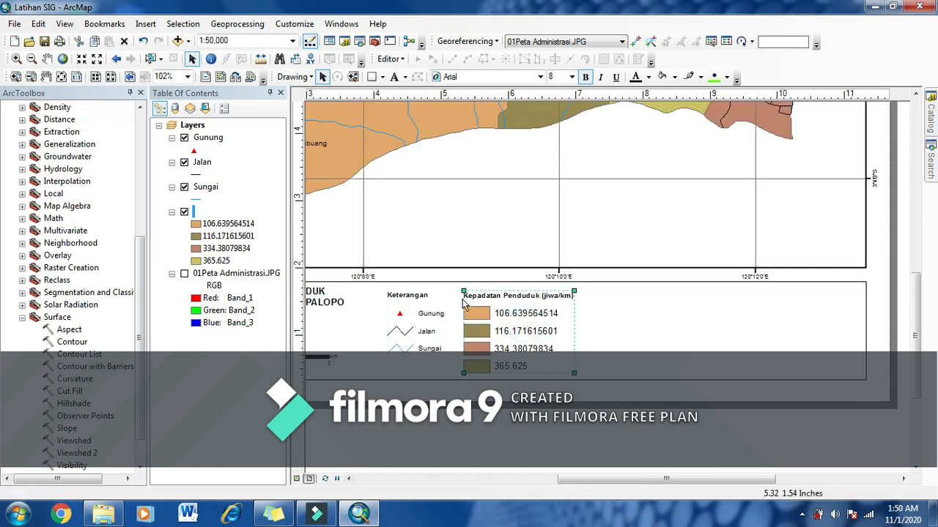
{"action": "right_click", "coordinate": [505, 338]}
{"action": "left_click", "coordinate": [549, 324]}
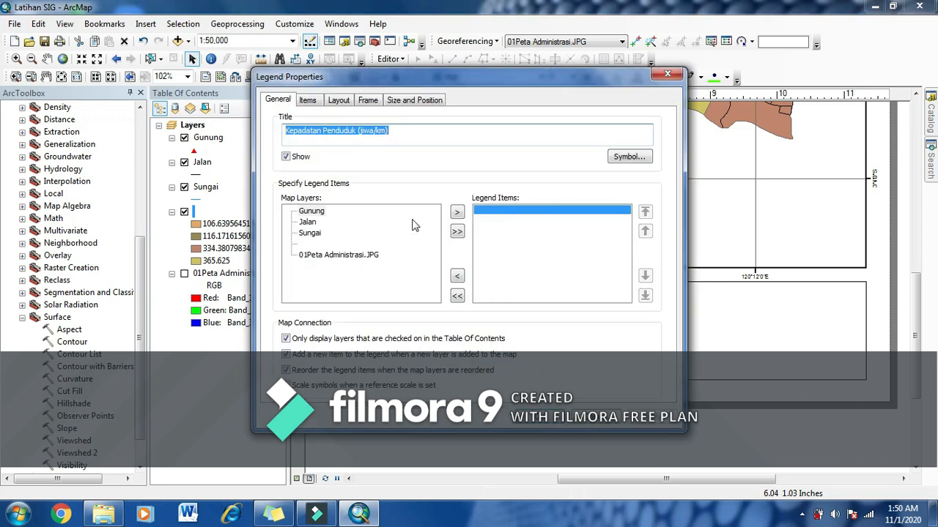
{"action": "left_click", "coordinate": [308, 101]}
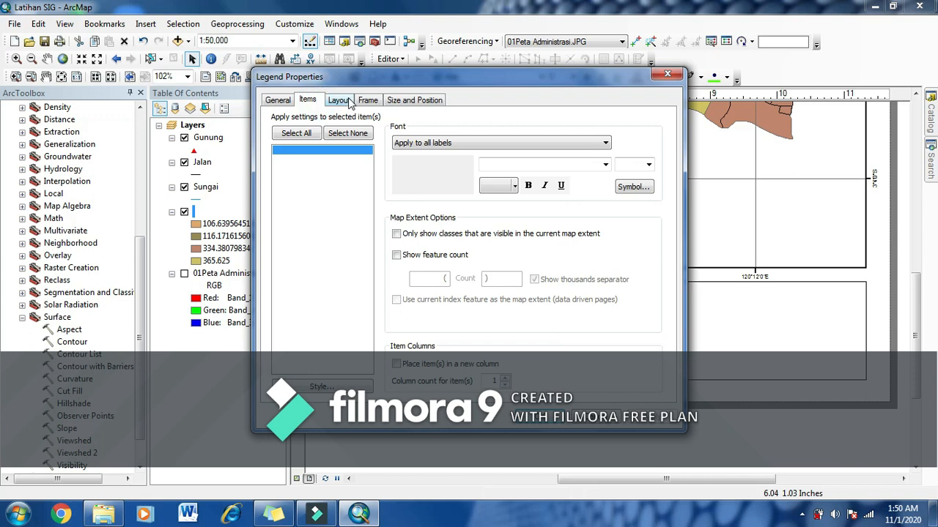
{"action": "left_click", "coordinate": [350, 102]}
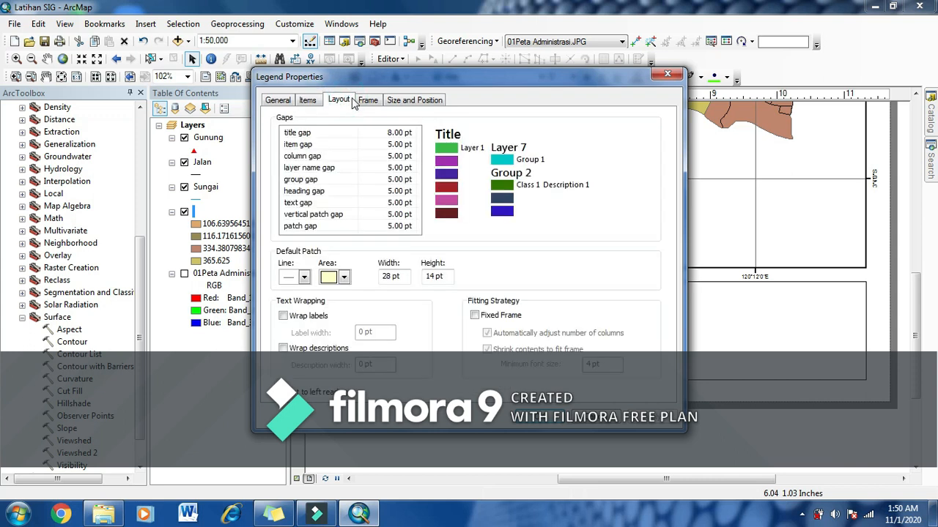
{"action": "left_click", "coordinate": [363, 103]}
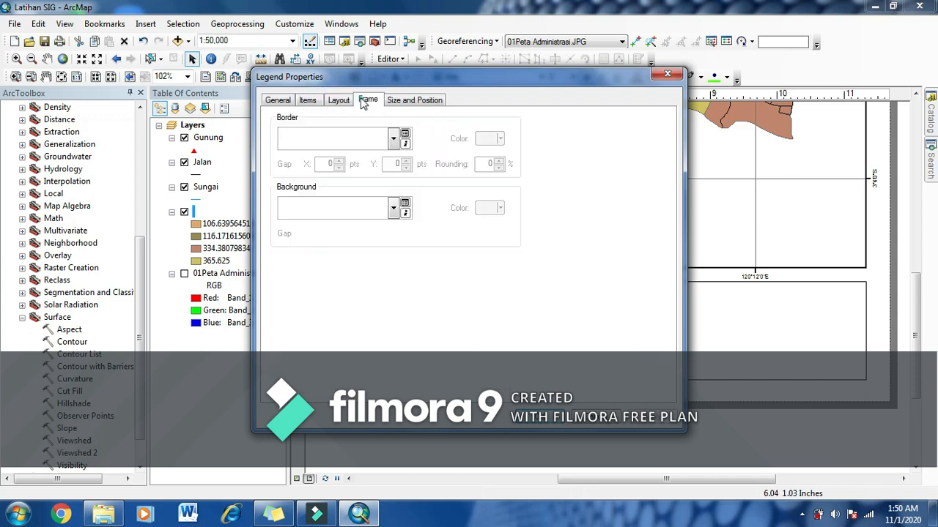
{"action": "left_click", "coordinate": [308, 100]}
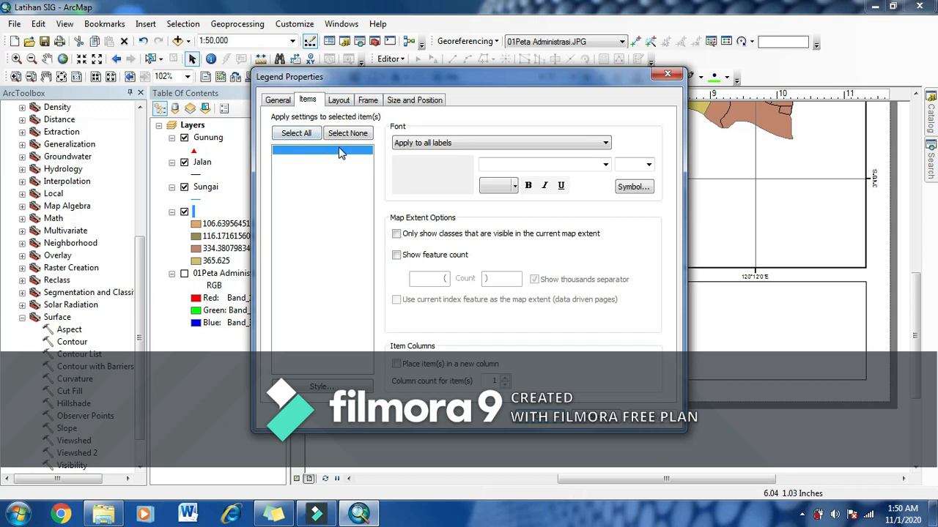
{"action": "left_click", "coordinate": [605, 166]}
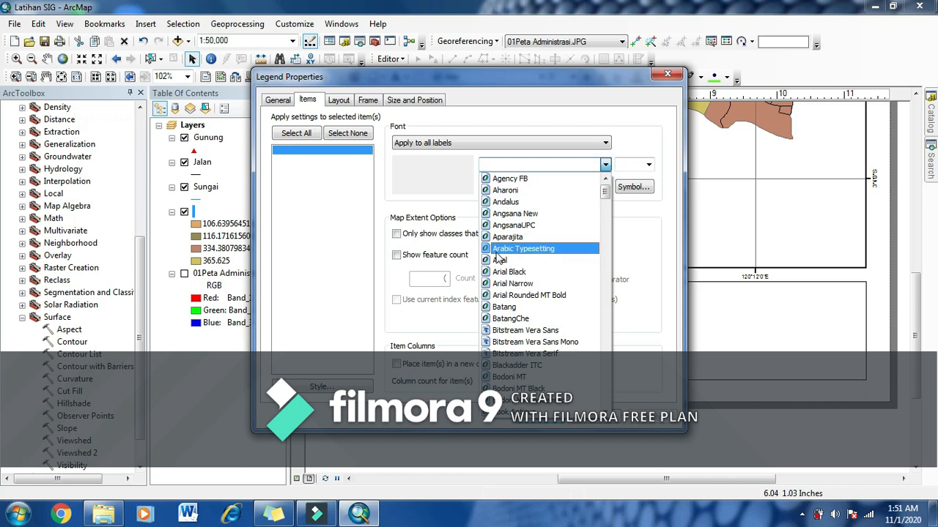
{"action": "left_click", "coordinate": [499, 260]}
{"action": "left_click", "coordinate": [648, 166]}
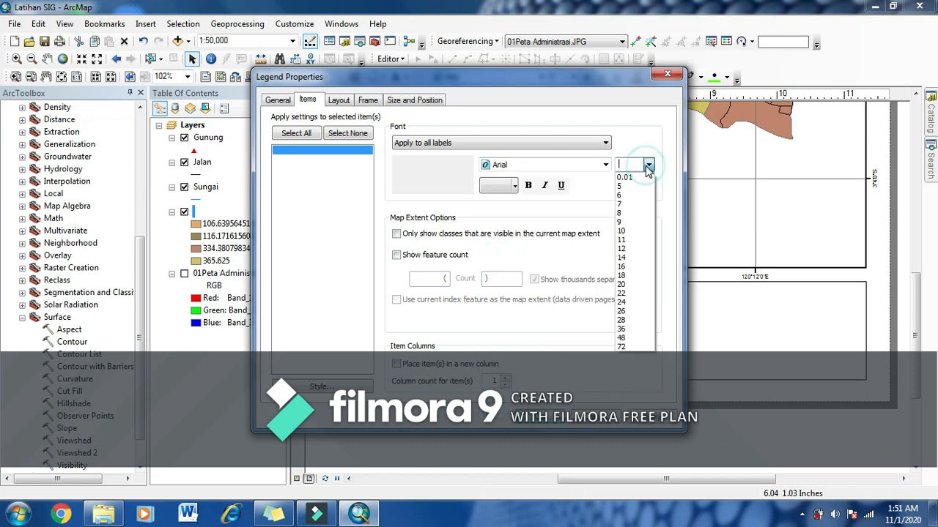
{"action": "left_click", "coordinate": [636, 217]}
{"action": "left_click", "coordinate": [655, 418]}
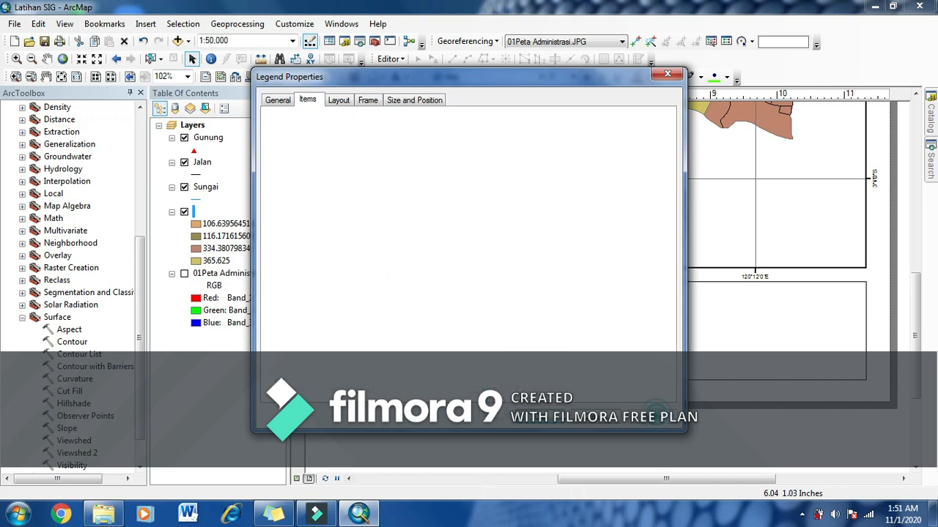
- Close the legend's properties dialog
{"action": "left_click", "coordinate": [544, 418]}
{"action": "left_click", "coordinate": [576, 403]}
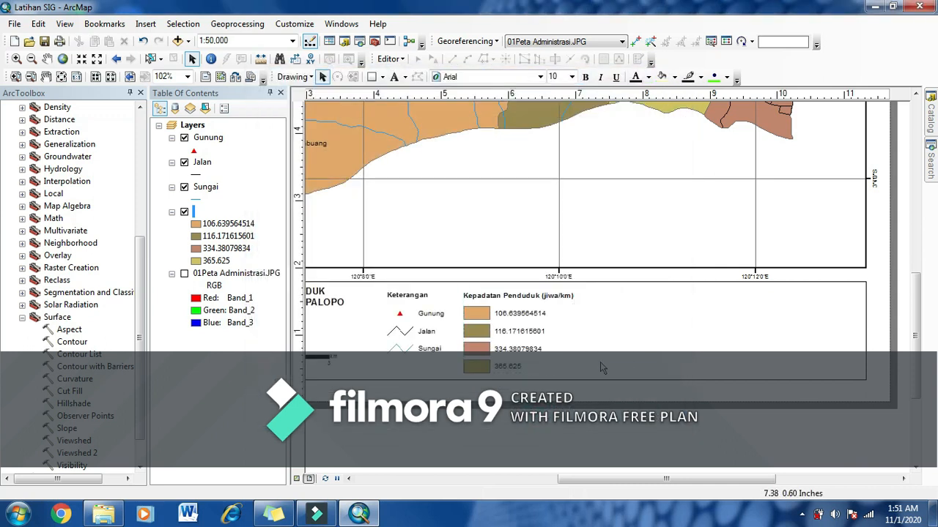
- Add a "Peta Indeks" text label to the empty part of the bottom layout box, beside the population density legend
{"action": "left_click_drag", "start_coordinate": [587, 480], "coordinate": [608, 481]}
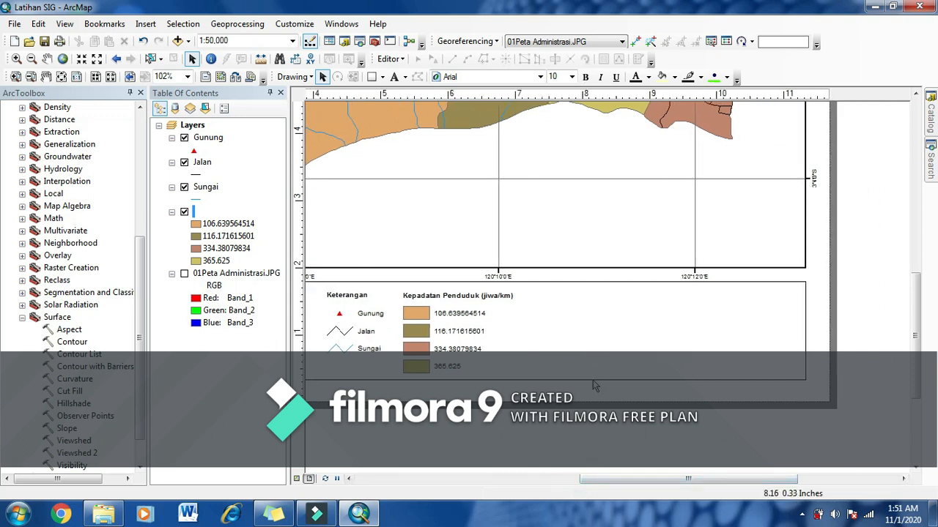
{"action": "scroll", "coordinate": [633, 361], "scroll_direction": "down", "scroll_amount": 1}
{"action": "scroll", "coordinate": [634, 362], "scroll_direction": "up", "scroll_amount": 1}
{"action": "scroll", "coordinate": [553, 301], "scroll_direction": "down", "scroll_amount": 1}
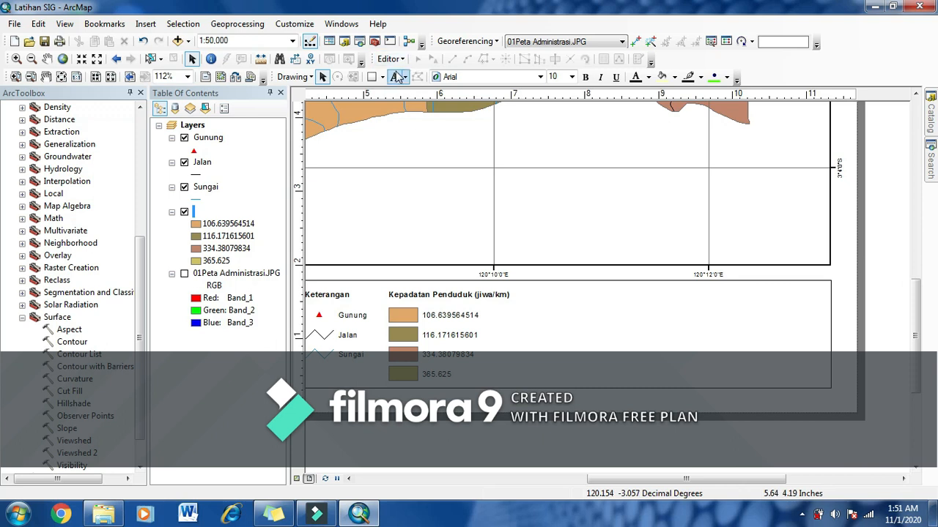
{"action": "left_click", "coordinate": [395, 78]}
{"action": "left_click", "coordinate": [546, 300]}
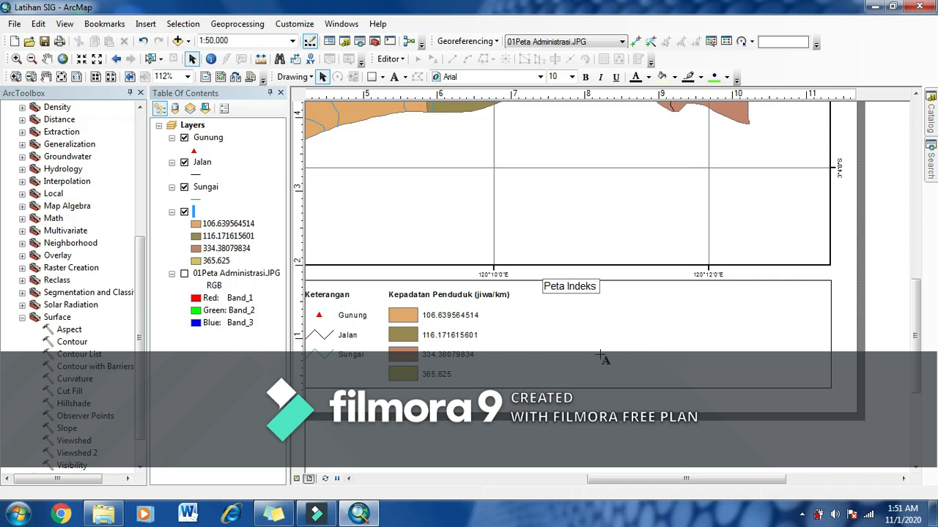
{"action": "left_click", "coordinate": [324, 77]}
- Format the "Peta Indeks" label as 8 pt bold without italics and lower it into line with the legend headings
{"action": "scroll", "coordinate": [575, 300], "scroll_direction": "up", "scroll_amount": 3}
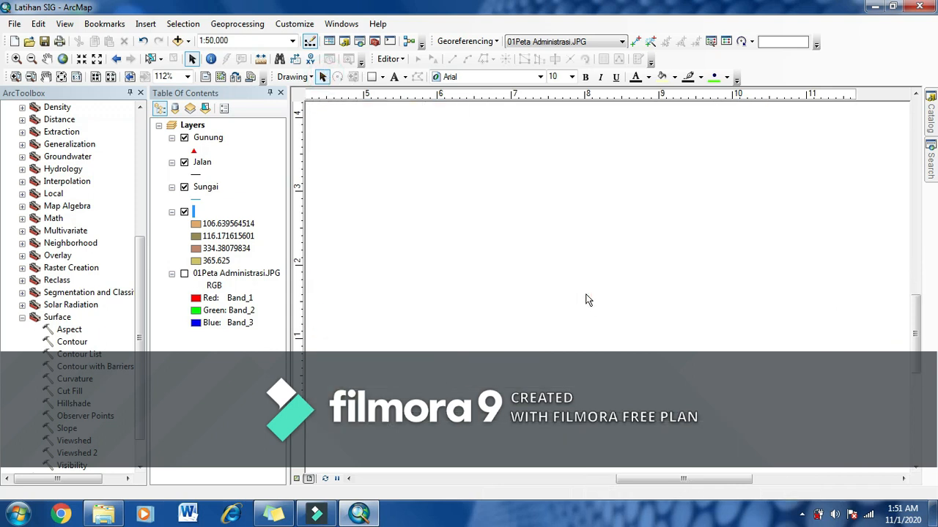
{"action": "left_click", "coordinate": [575, 301]}
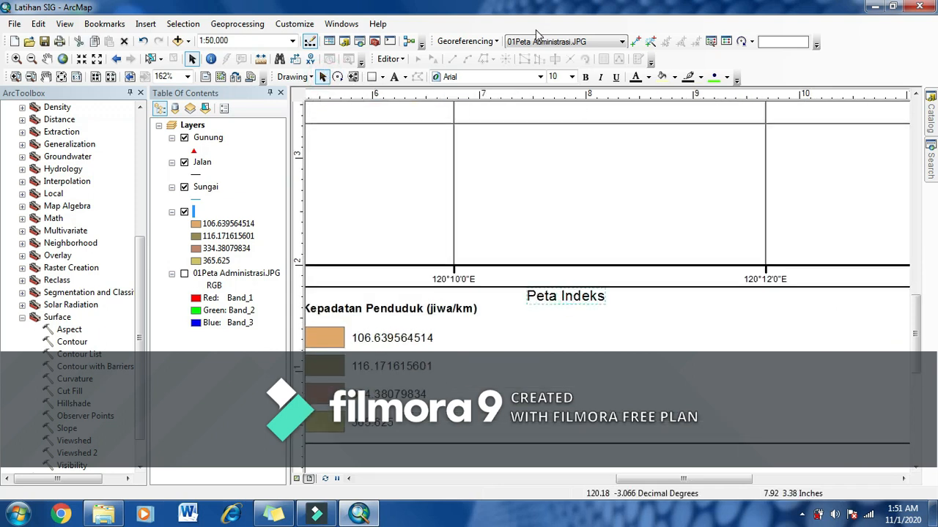
{"action": "left_click", "coordinate": [571, 77]}
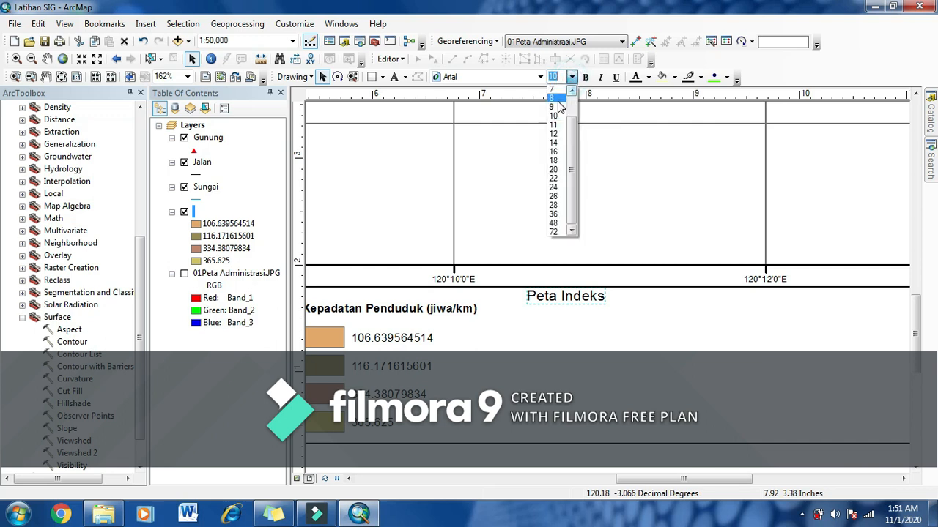
{"action": "left_click", "coordinate": [558, 94]}
{"action": "left_click", "coordinate": [600, 77]}
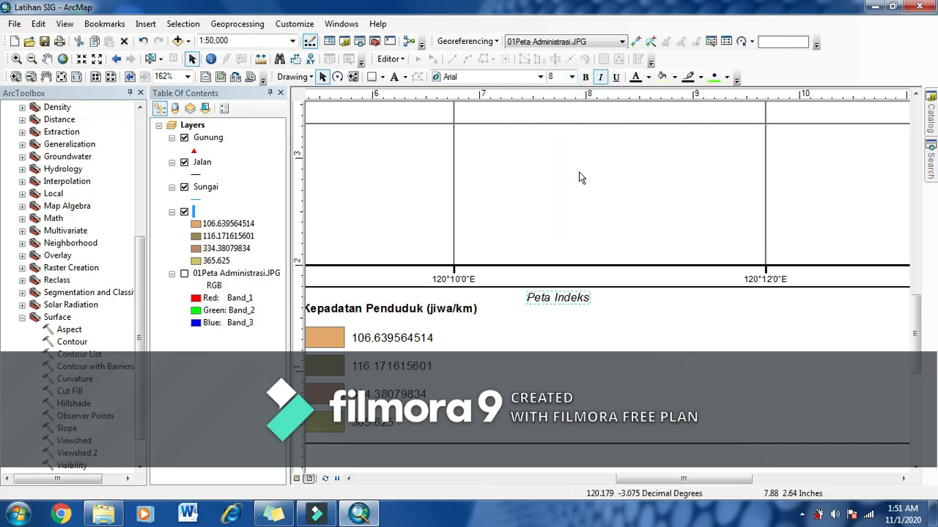
{"action": "left_click", "coordinate": [600, 77]}
{"action": "left_click", "coordinate": [585, 76]}
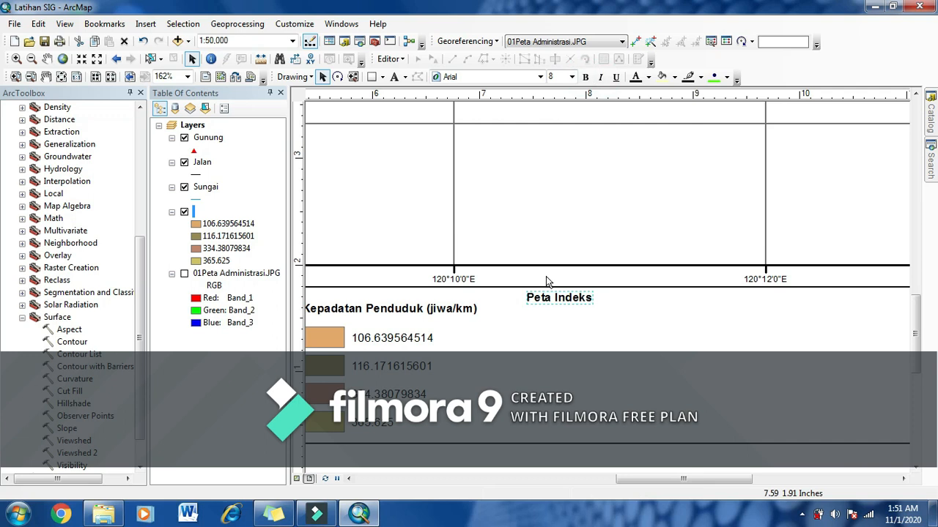
{"action": "left_click_drag", "start_coordinate": [553, 301], "coordinate": [555, 315]}
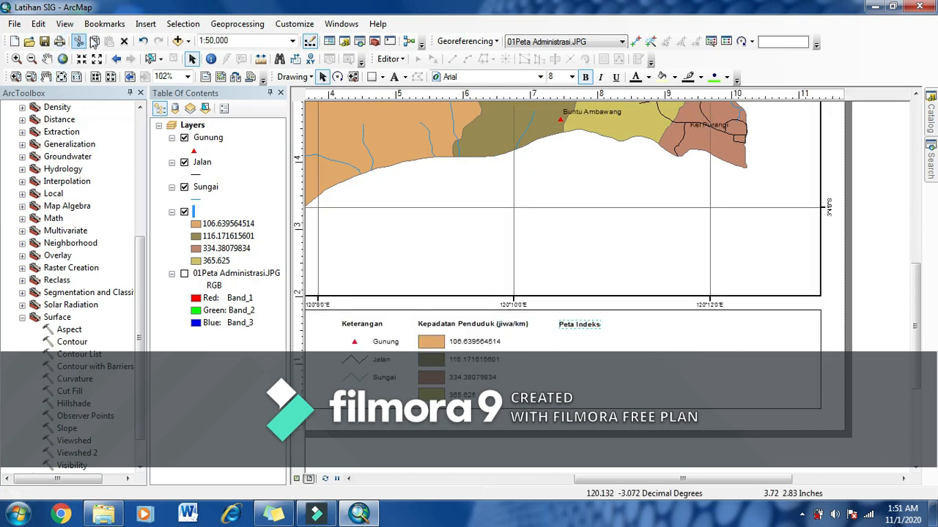
- Insert a new data frame and lower its upper edge to just below the "Peta Indeks" label
{"action": "left_click", "coordinate": [143, 25]}
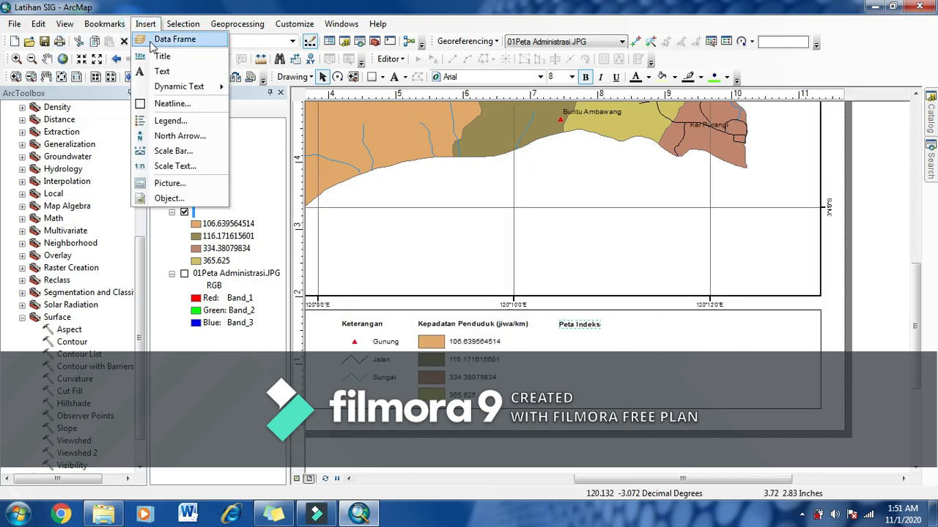
{"action": "left_click", "coordinate": [152, 42]}
{"action": "left_click_drag", "start_coordinate": [620, 266], "coordinate": [620, 356]}
{"action": "scroll", "coordinate": [620, 356], "scroll_direction": "down", "scroll_amount": 4}
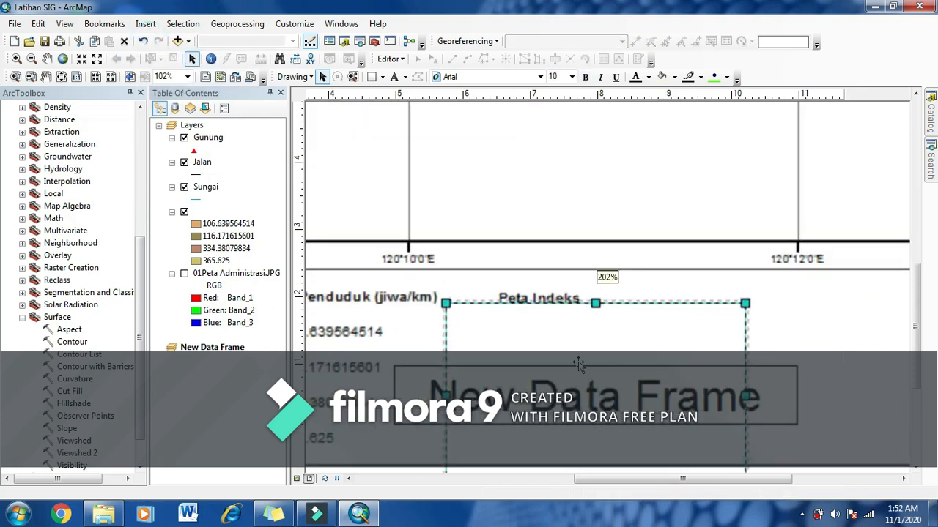
{"action": "left_click", "coordinate": [594, 308]}
{"action": "left_click_drag", "start_coordinate": [590, 325], "coordinate": [593, 334]}
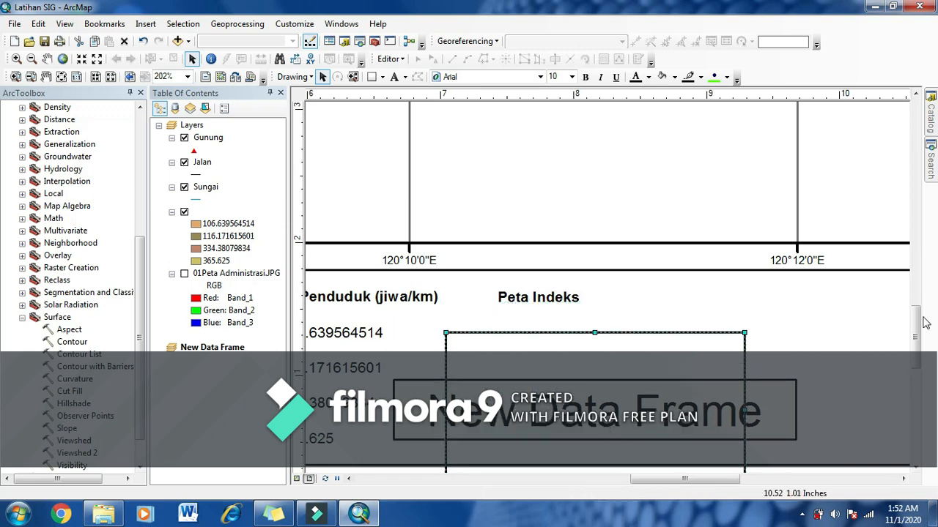
- Shrink the new data frame to about 1 inch wide and 0.9 inch high, fitting it beneath the "Peta Indeks" label inside the box
{"action": "left_click_drag", "start_coordinate": [915, 317], "coordinate": [909, 333]}
{"action": "left_click_drag", "start_coordinate": [594, 308], "coordinate": [595, 286]}
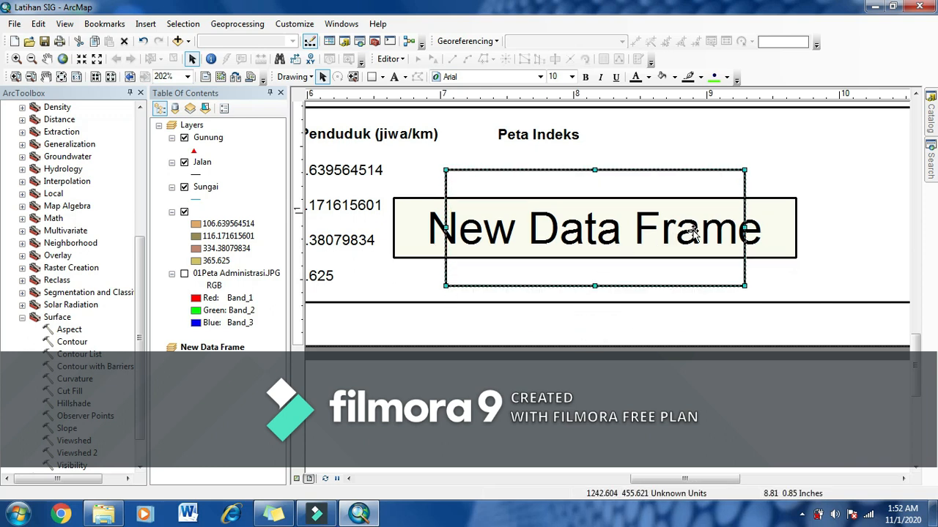
{"action": "left_click_drag", "start_coordinate": [745, 228], "coordinate": [605, 228]}
{"action": "left_click_drag", "start_coordinate": [445, 228], "coordinate": [520, 216]}
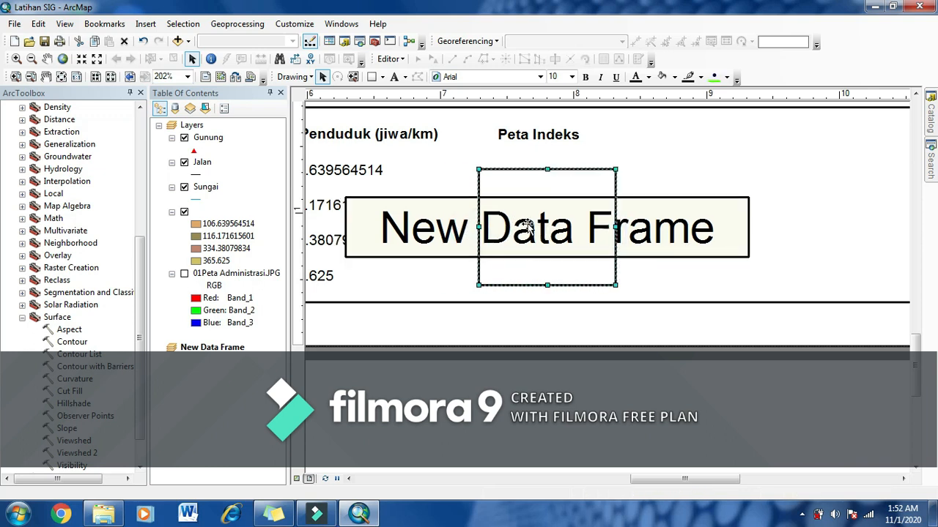
- Add wsiearth.tif from the ArcGlobeData folder to the new data frame
{"action": "right_click", "coordinate": [548, 186]}
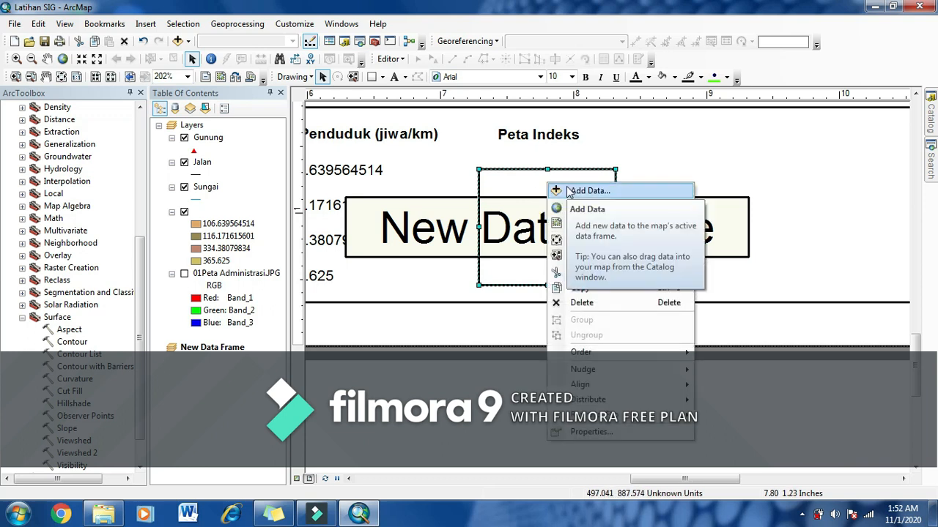
{"action": "left_click", "coordinate": [570, 191]}
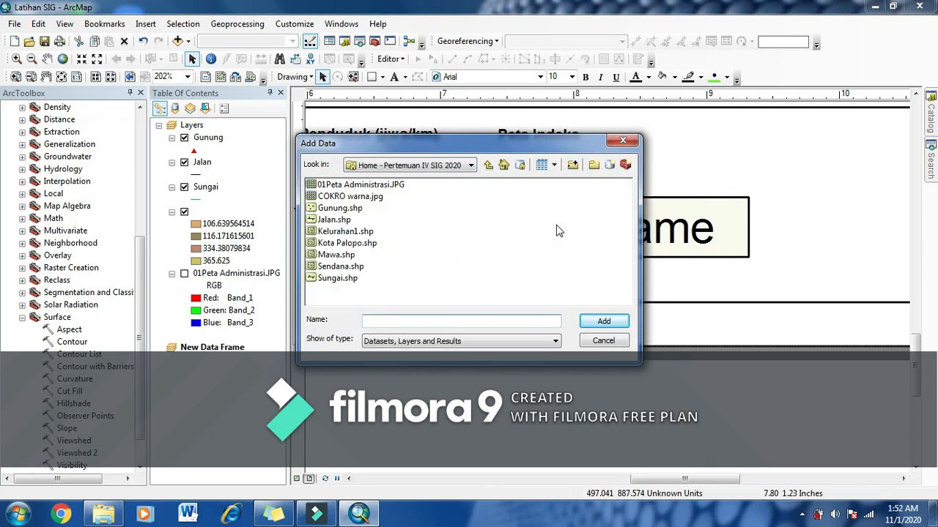
{"action": "left_click", "coordinate": [460, 167]}
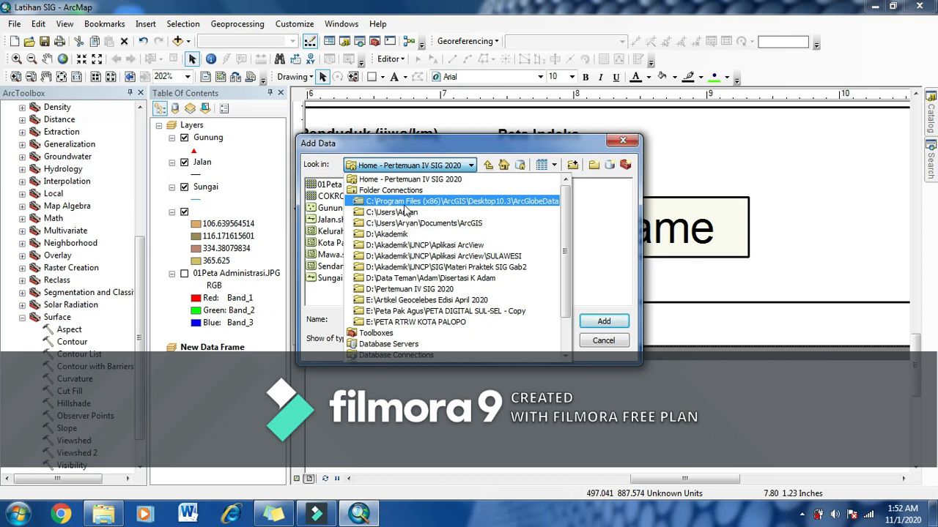
{"action": "left_click", "coordinate": [532, 209]}
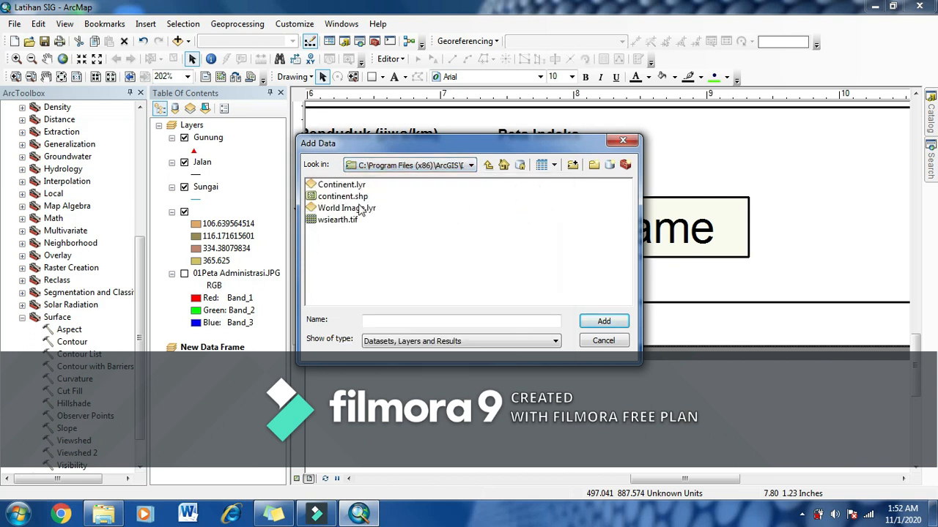
{"action": "left_click", "coordinate": [343, 222]}
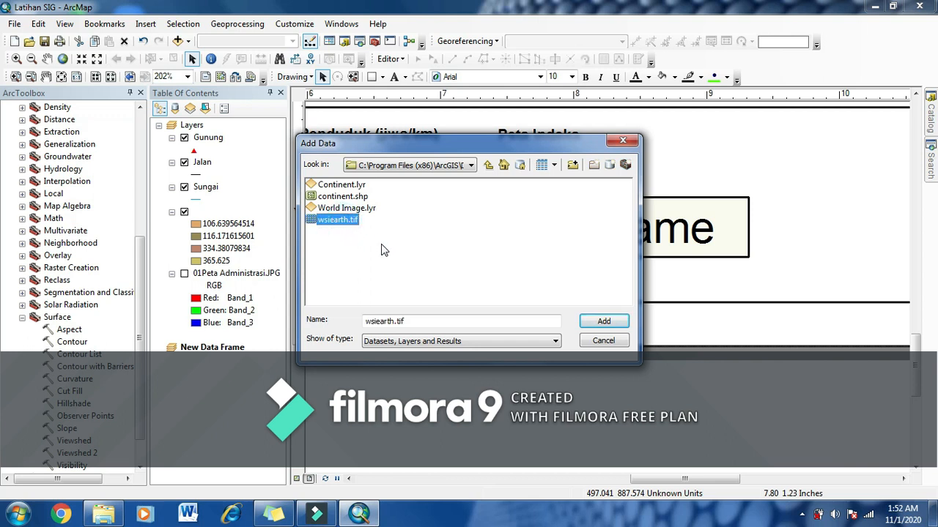
{"action": "left_click", "coordinate": [601, 322]}
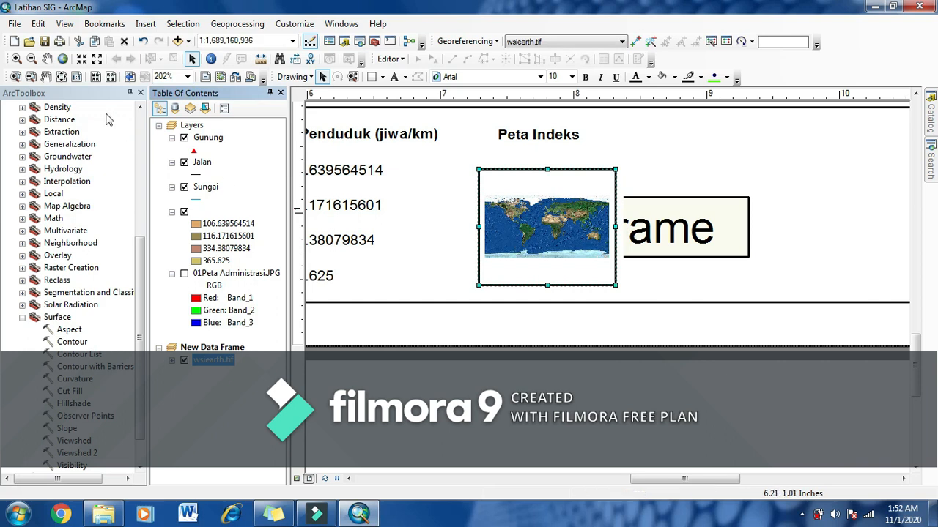
- Zoom the world image in the index data frame to Sulawesi and pan it until the whole island is centred
{"action": "left_click", "coordinate": [17, 60]}
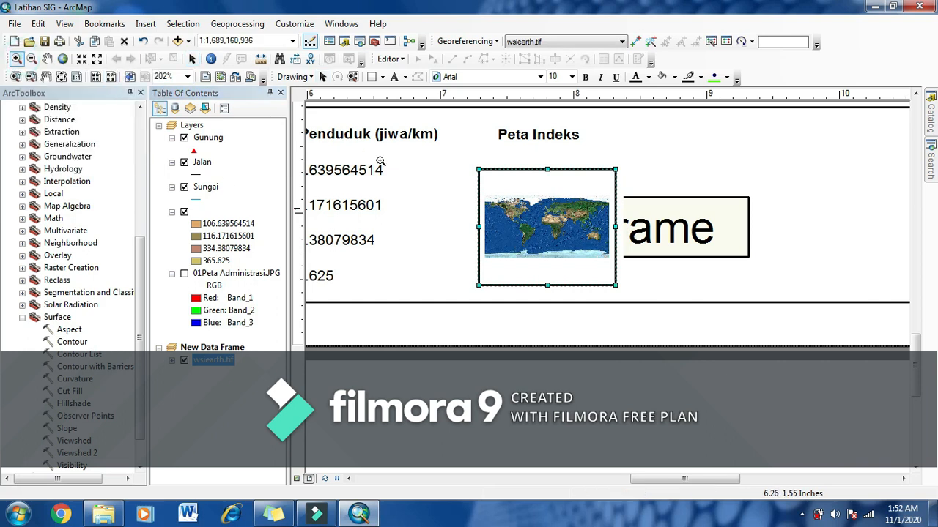
{"action": "left_click", "coordinate": [575, 209]}
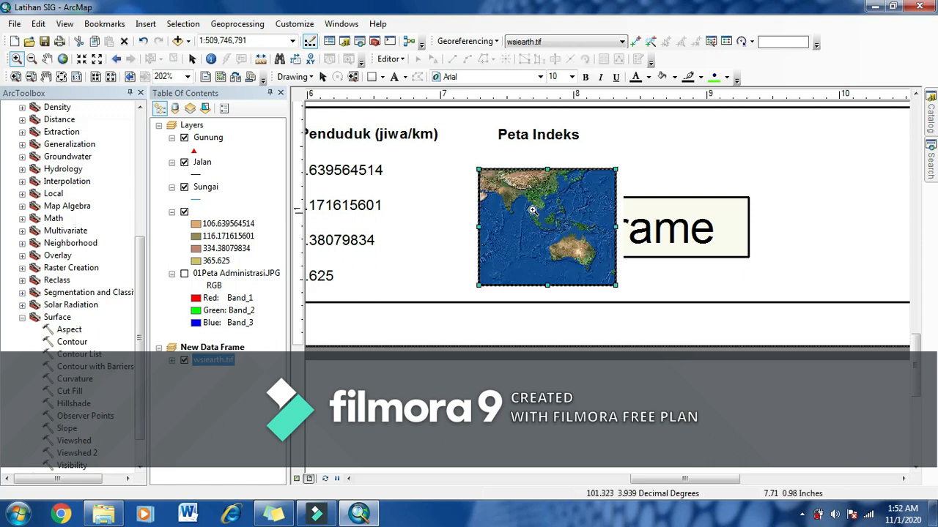
{"action": "left_click_drag", "start_coordinate": [537, 198], "coordinate": [581, 259]}
{"action": "left_click_drag", "start_coordinate": [523, 203], "coordinate": [565, 239]}
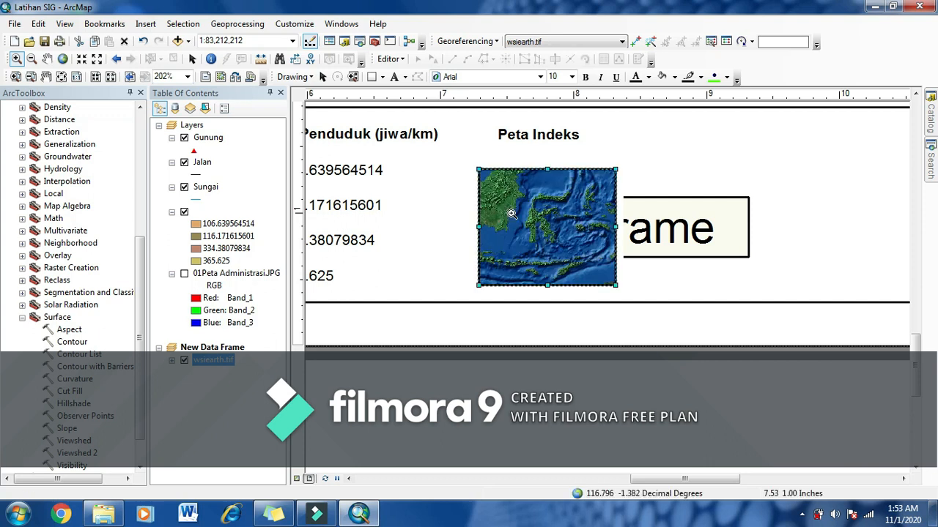
{"action": "left_click_drag", "start_coordinate": [512, 200], "coordinate": [560, 269]}
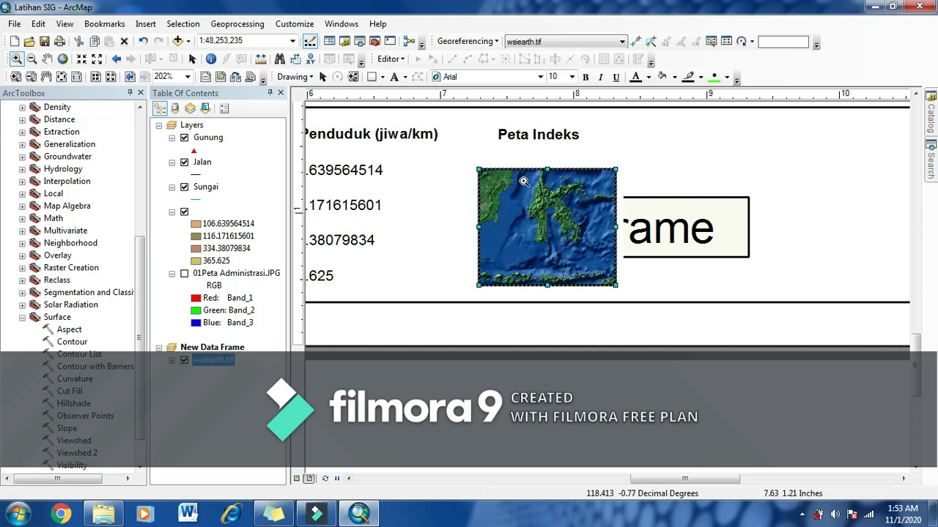
{"action": "left_click_drag", "start_coordinate": [524, 180], "coordinate": [563, 255]}
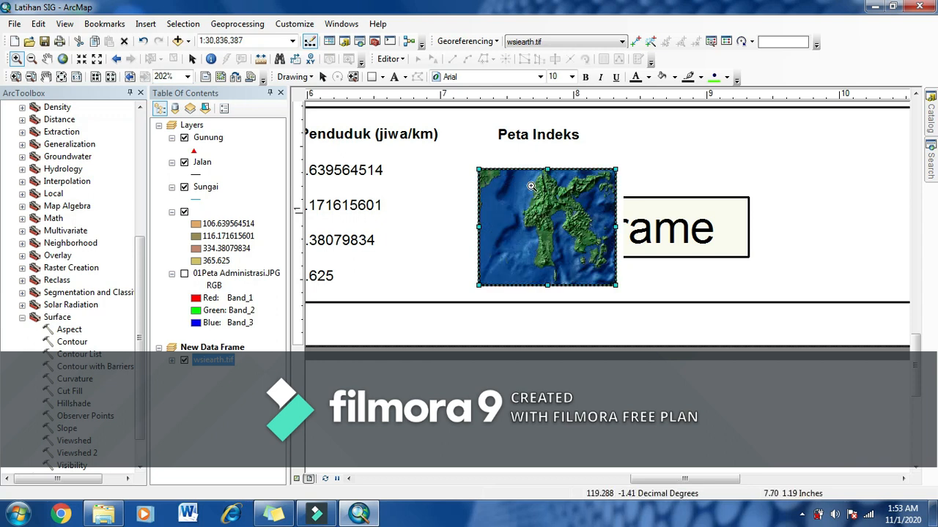
{"action": "left_click", "coordinate": [47, 59]}
{"action": "left_click_drag", "start_coordinate": [551, 201], "coordinate": [541, 221]}
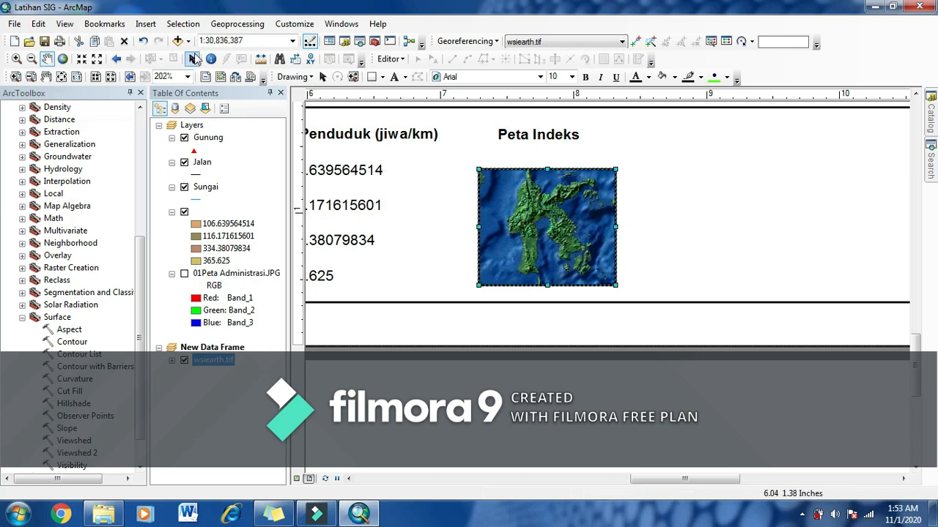
{"action": "left_click", "coordinate": [192, 59]}
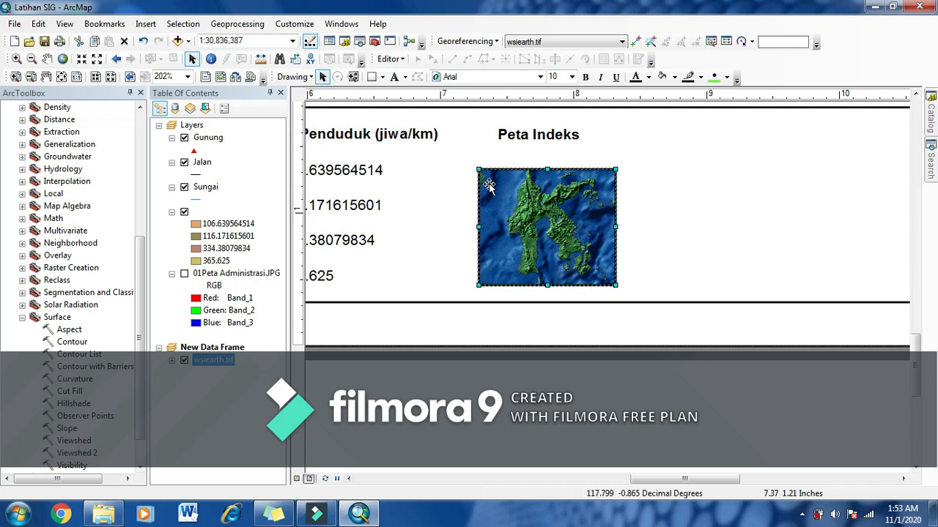
- Add Sendana.shp from the D:\Pertemuan IV SIG 2020 folder to the index map's data frame
{"action": "right_click", "coordinate": [488, 185]}
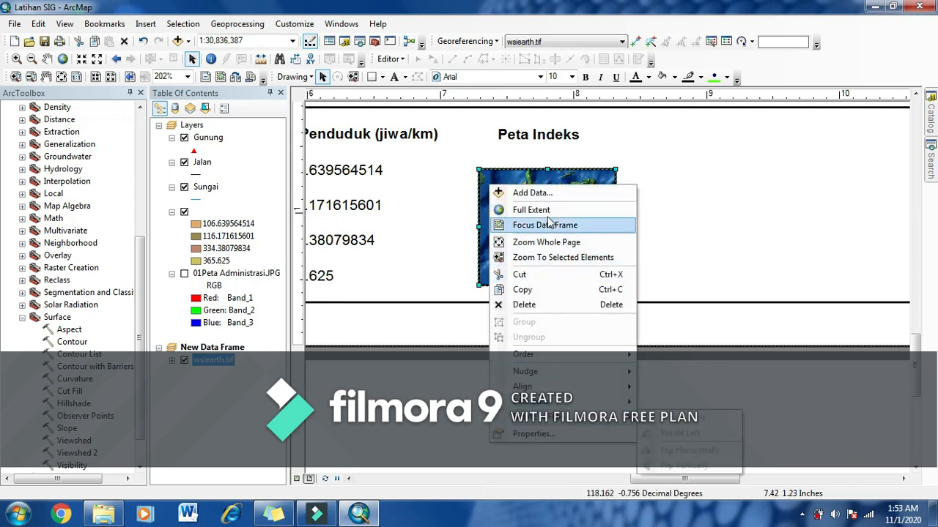
{"action": "left_click", "coordinate": [546, 192]}
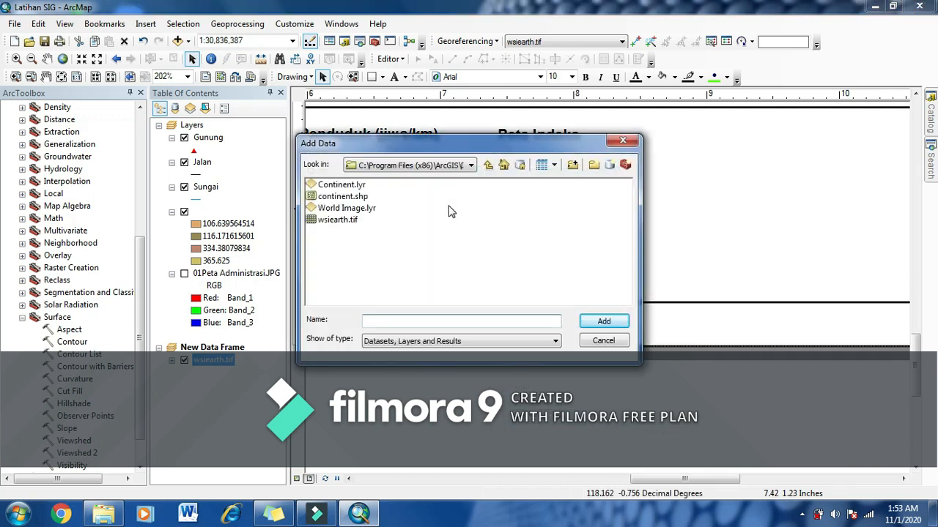
{"action": "left_click", "coordinate": [448, 166]}
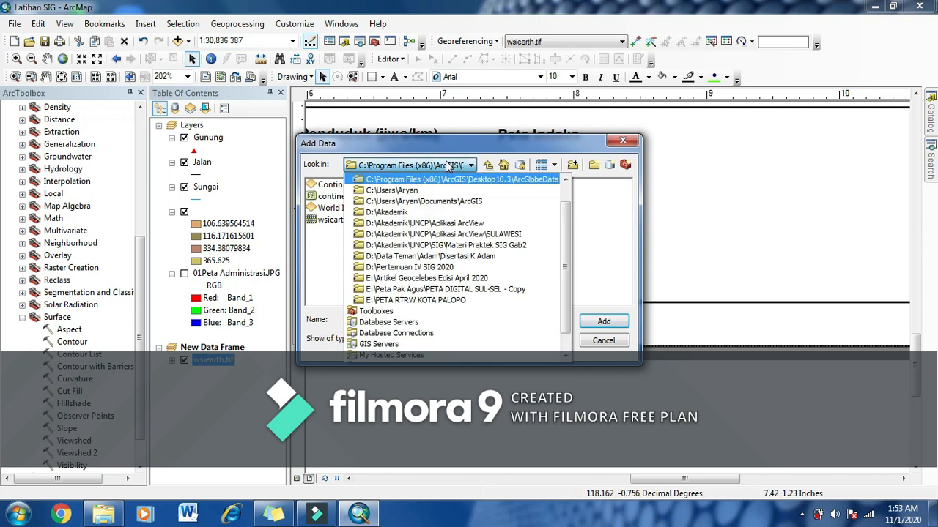
{"action": "left_click", "coordinate": [441, 268]}
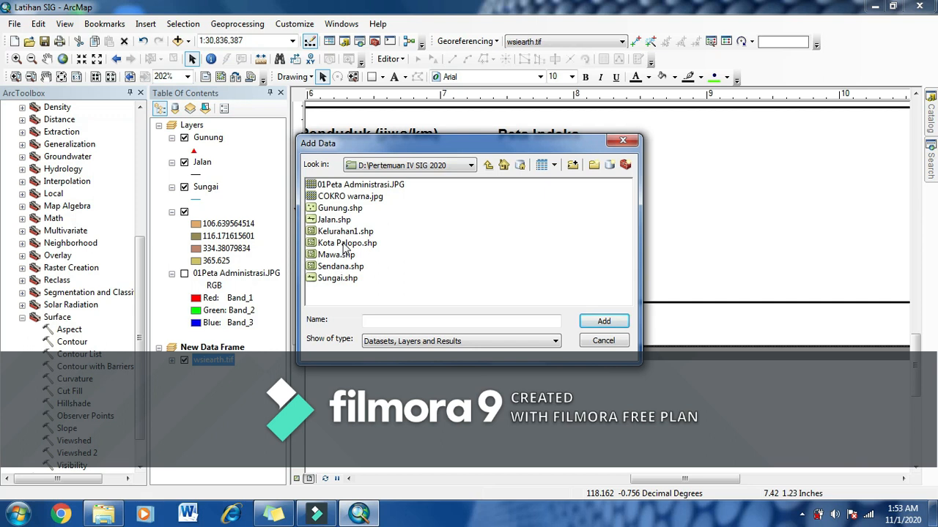
{"action": "left_click", "coordinate": [340, 267]}
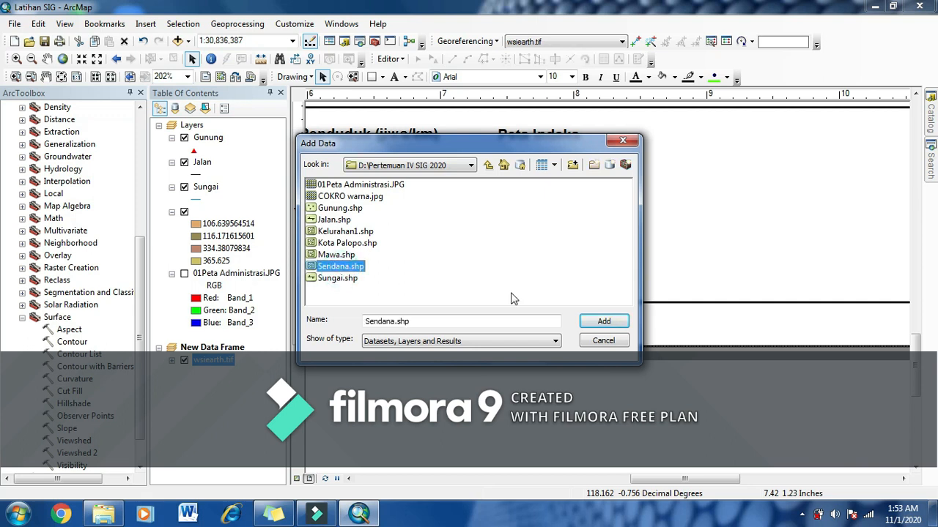
{"action": "left_click", "coordinate": [597, 323]}
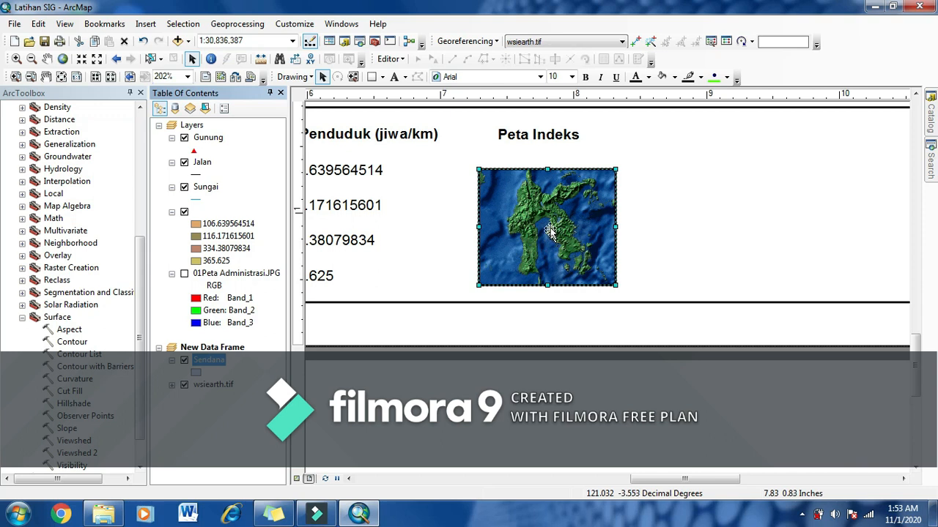
{"action": "scroll", "coordinate": [548, 226], "scroll_direction": "up", "scroll_amount": 5}
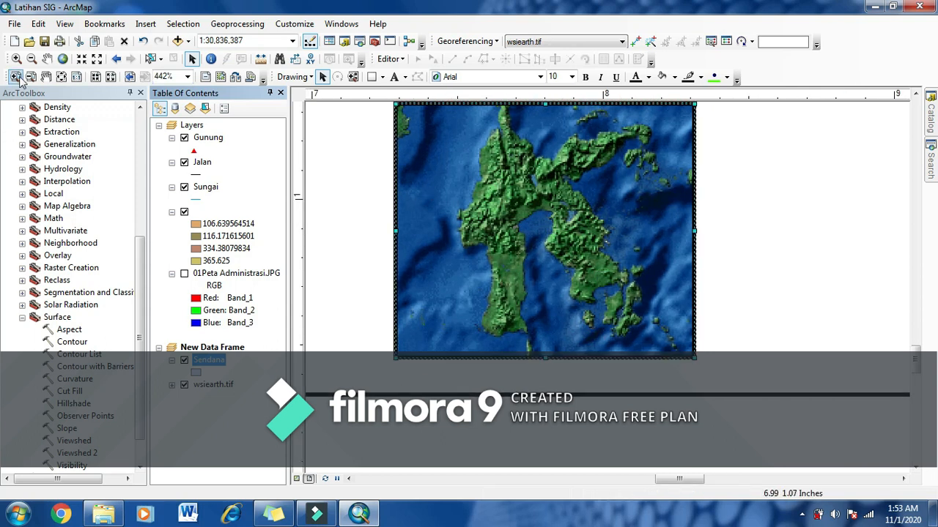
- Add Kota Palopo.shp from the Pertemuan IV SIG 2020 folder to the index map's data frame
{"action": "left_click", "coordinate": [220, 348]}
{"action": "right_click", "coordinate": [220, 349]}
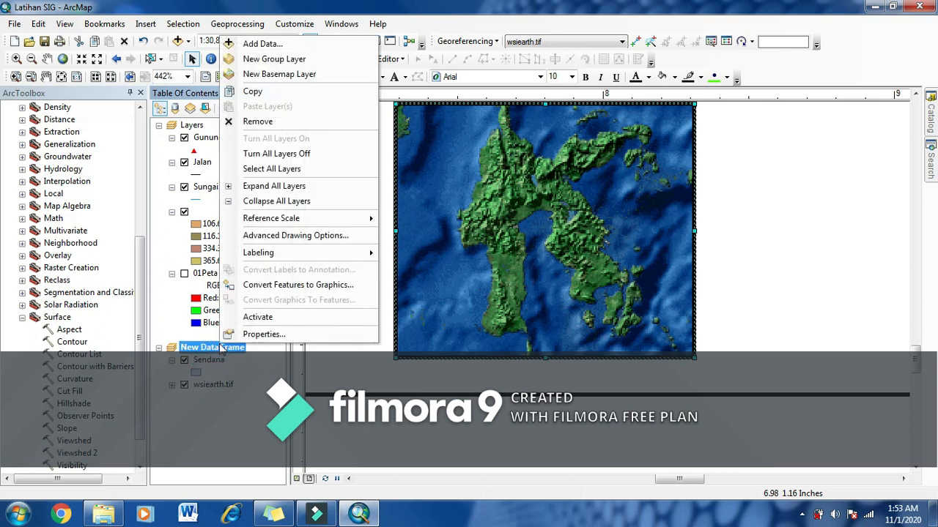
{"action": "left_click", "coordinate": [263, 41]}
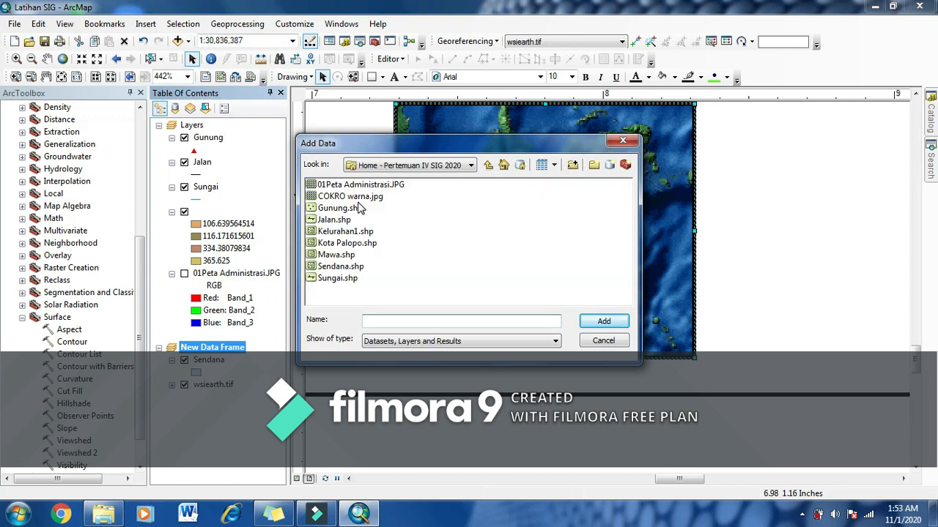
{"action": "left_click", "coordinate": [348, 243]}
{"action": "left_click", "coordinate": [603, 323]}
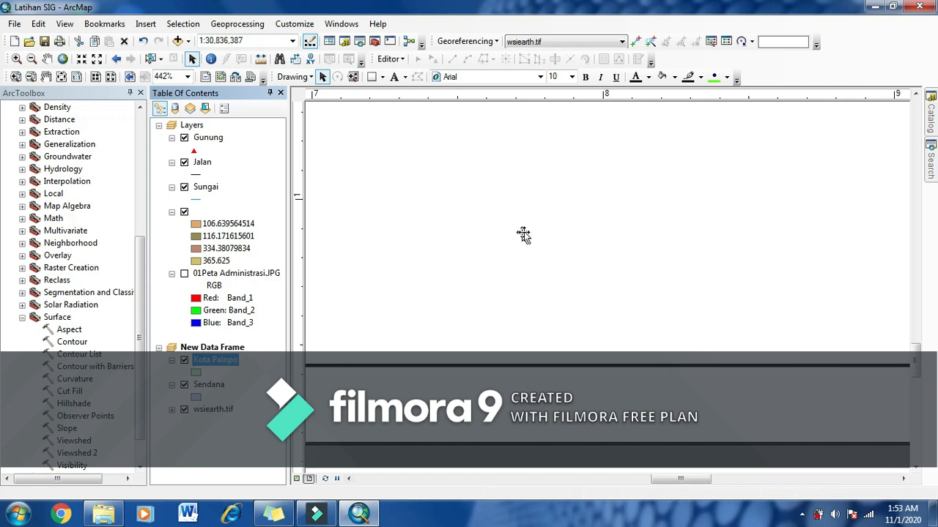
- Give the Kota Palopo layer a red fill and a red outline
{"action": "left_click", "coordinate": [195, 374]}
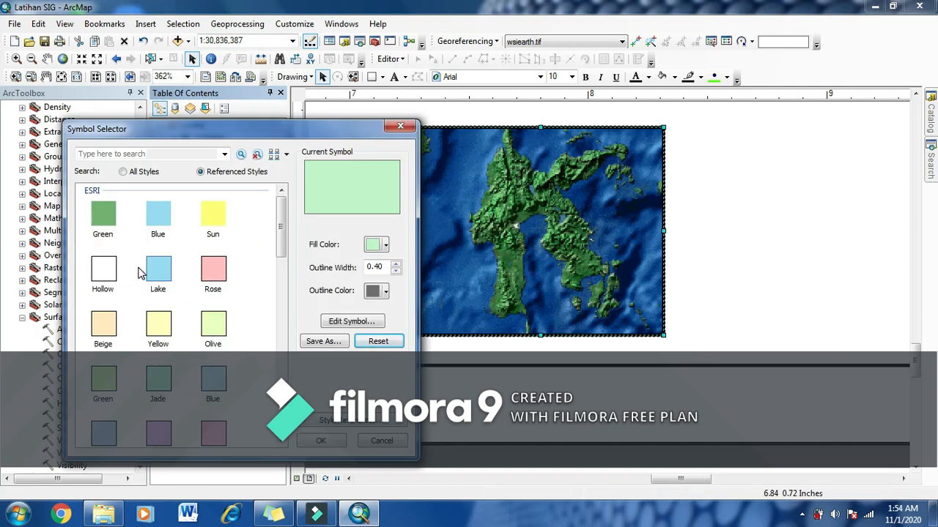
{"action": "left_click", "coordinate": [385, 246]}
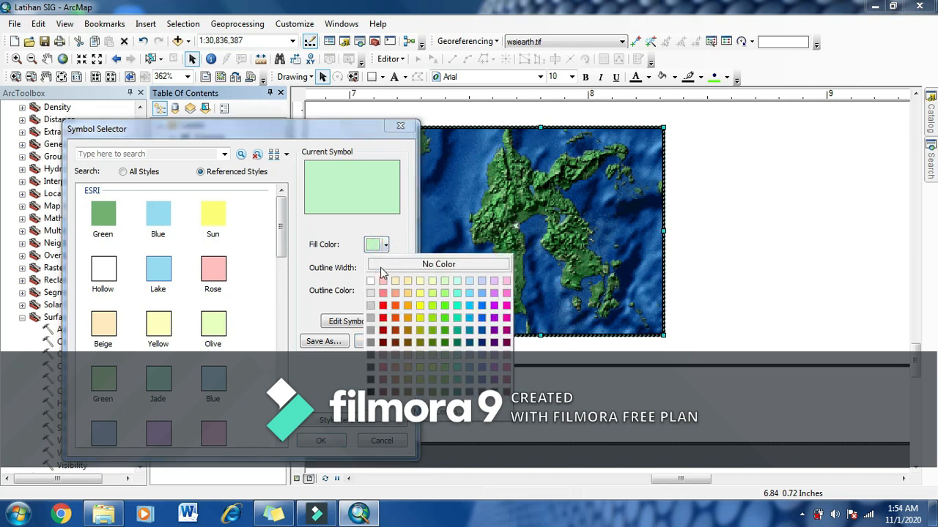
{"action": "left_click", "coordinate": [383, 306]}
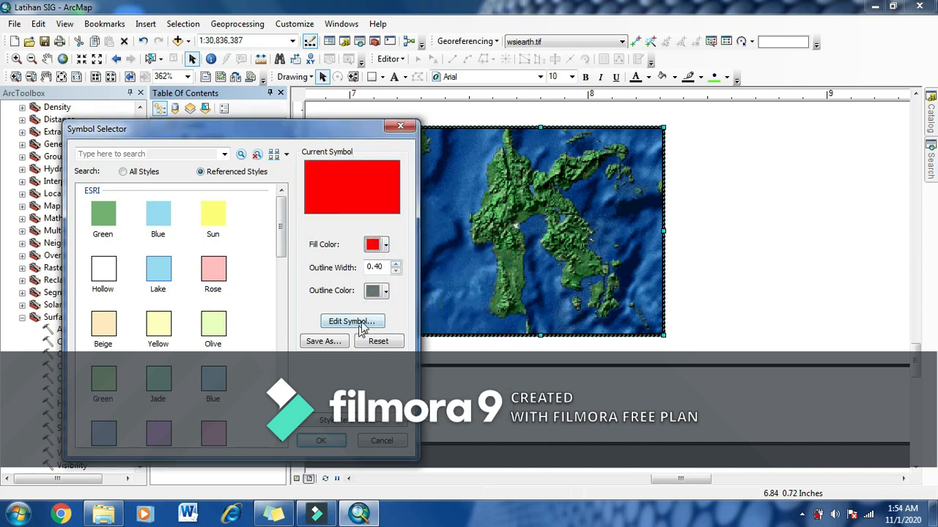
{"action": "left_click", "coordinate": [386, 293]}
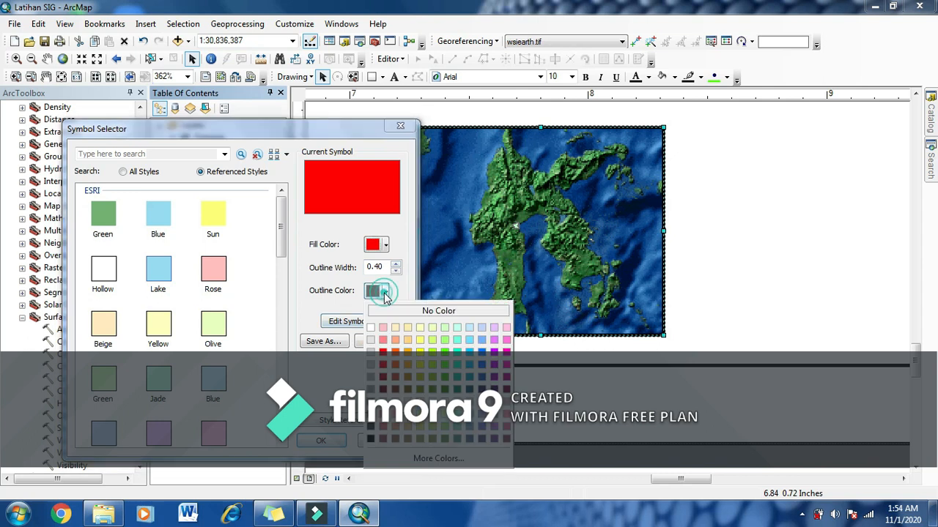
{"action": "left_click", "coordinate": [384, 352]}
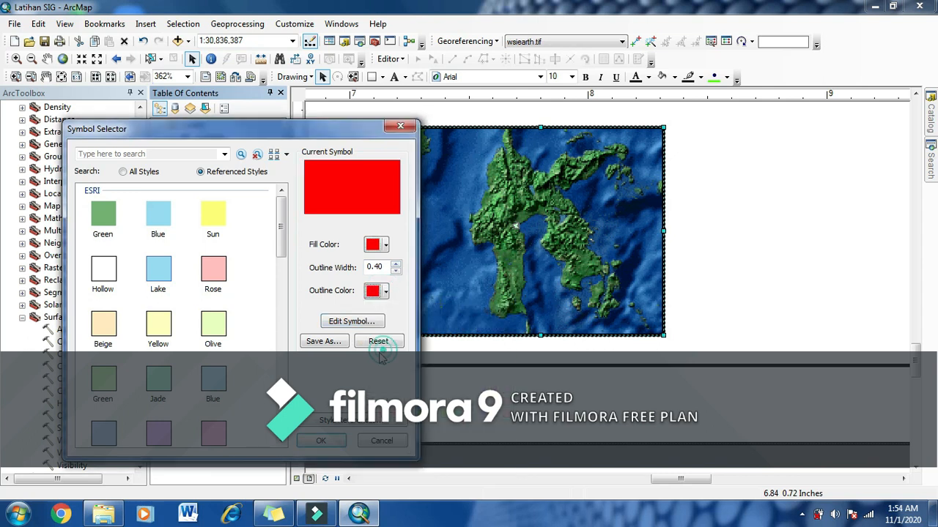
{"action": "left_click", "coordinate": [320, 441]}
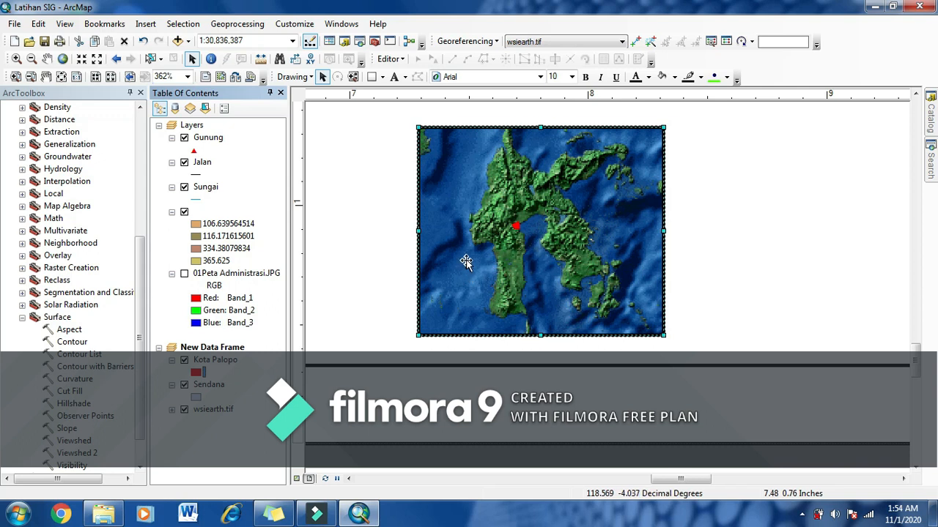
- Add a graticule with labels to the index map's data frame, with parallels and meridians every 1 degree
{"action": "scroll", "coordinate": [466, 261], "scroll_direction": "down", "scroll_amount": 2}
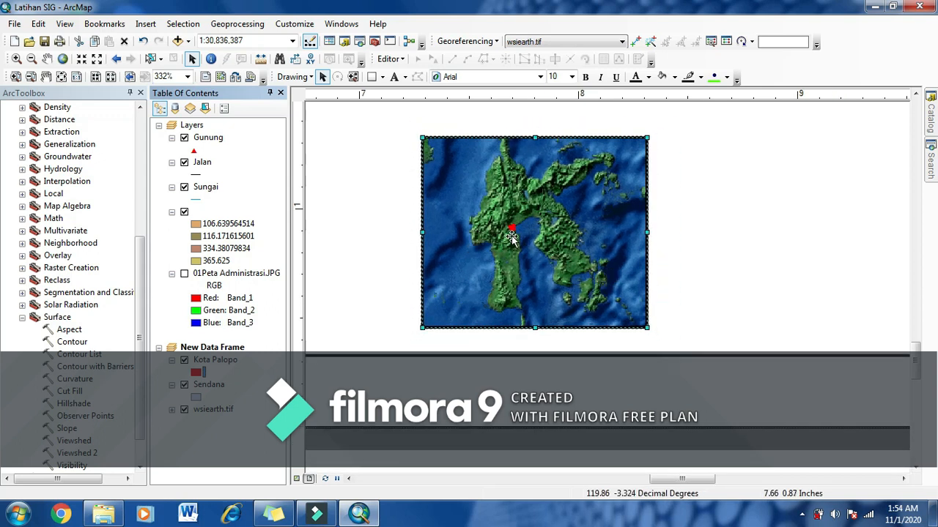
{"action": "right_click", "coordinate": [502, 168]}
{"action": "left_click", "coordinate": [545, 410]}
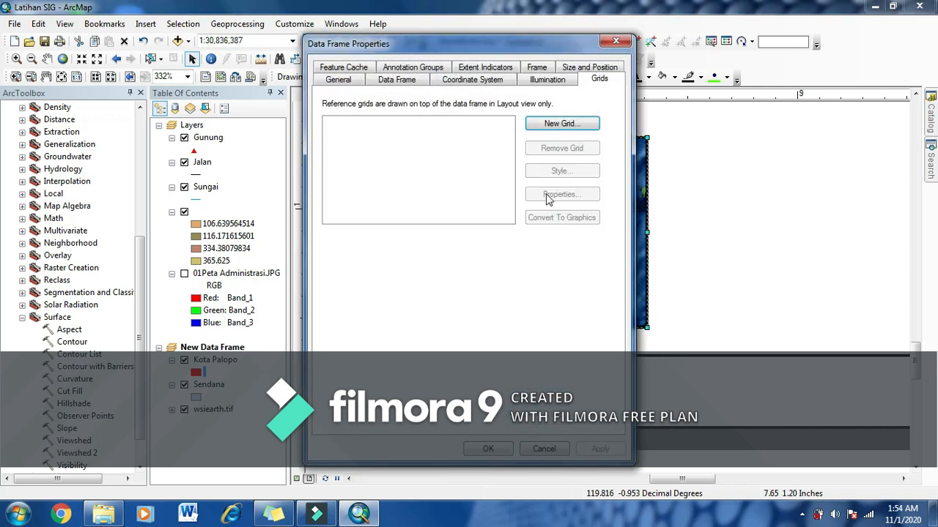
{"action": "left_click", "coordinate": [579, 123]}
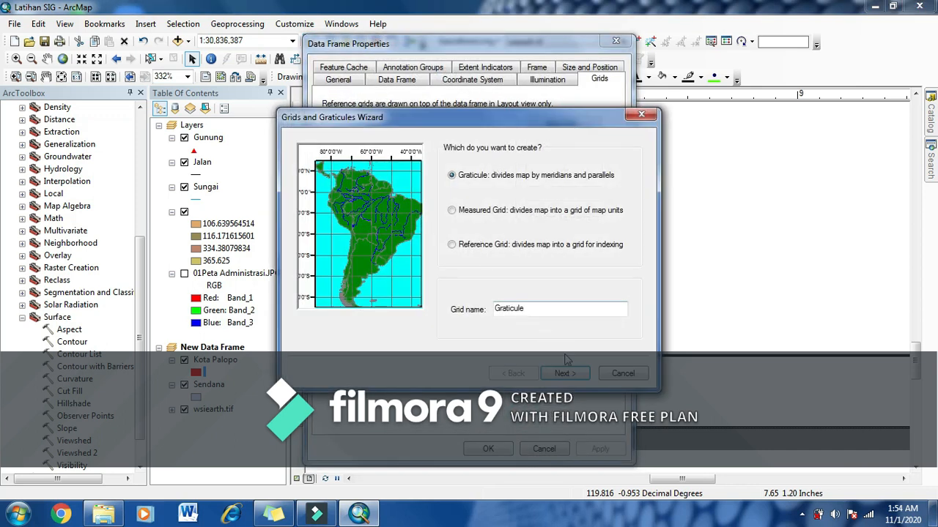
{"action": "left_click", "coordinate": [564, 374]}
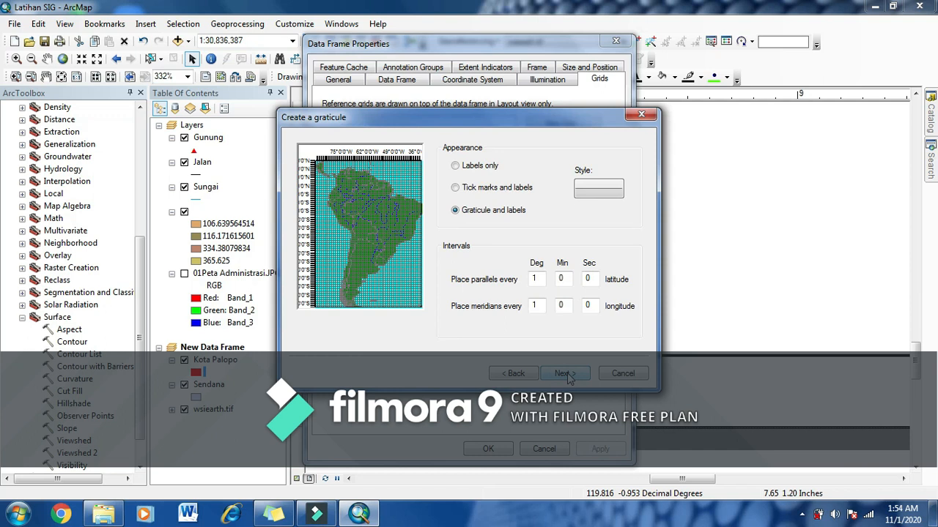
{"action": "left_click", "coordinate": [570, 375]}
{"action": "left_click", "coordinate": [569, 374]}
{"action": "left_click", "coordinate": [569, 375]}
{"action": "left_click", "coordinate": [569, 374]}
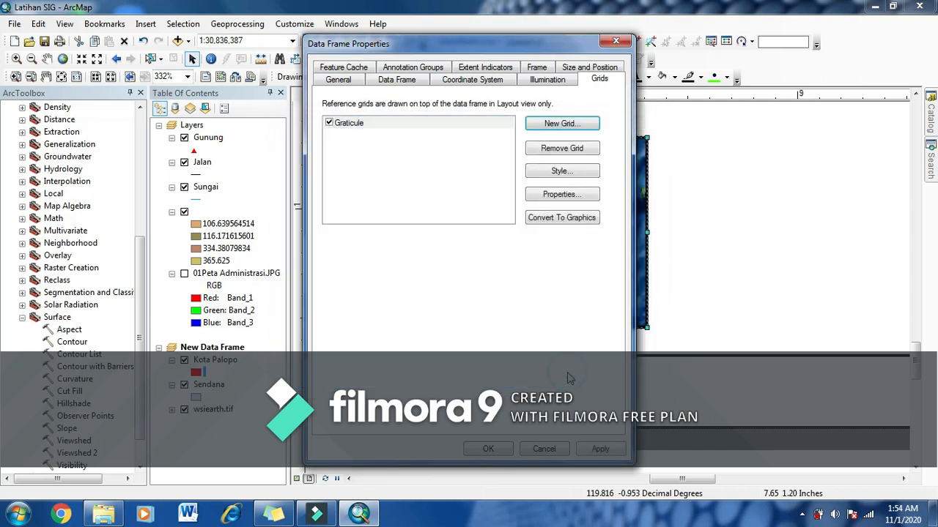
{"action": "left_click", "coordinate": [613, 453]}
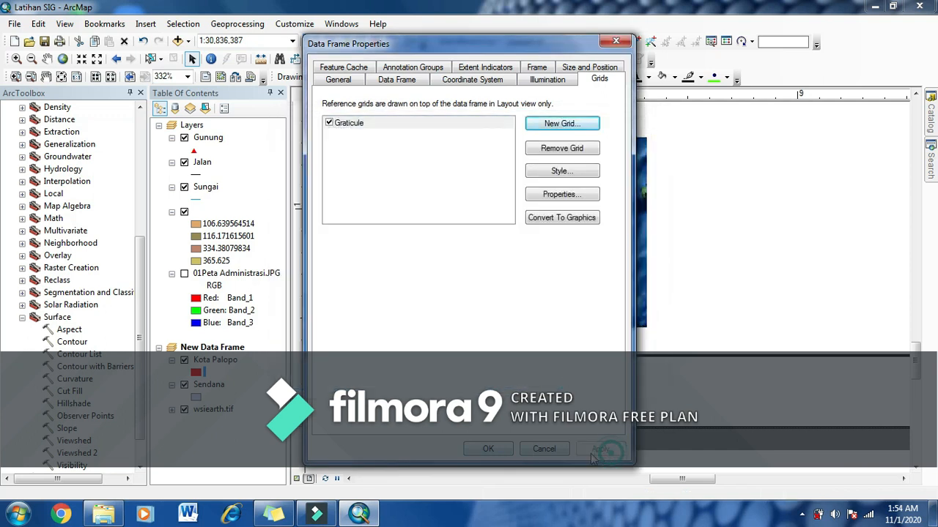
{"action": "left_click", "coordinate": [508, 448]}
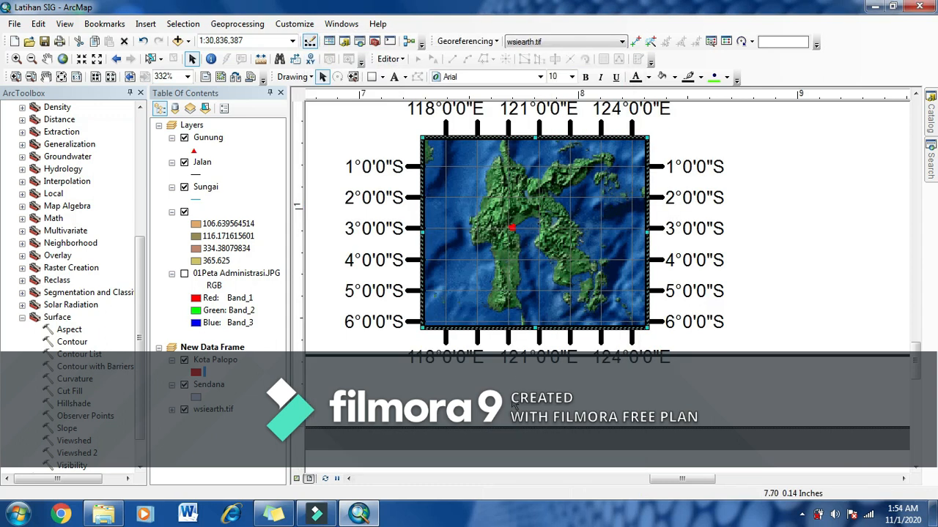
- Set the index map graticule's X and Y axis intervals to 5 degrees
{"action": "right_click", "coordinate": [467, 212]}
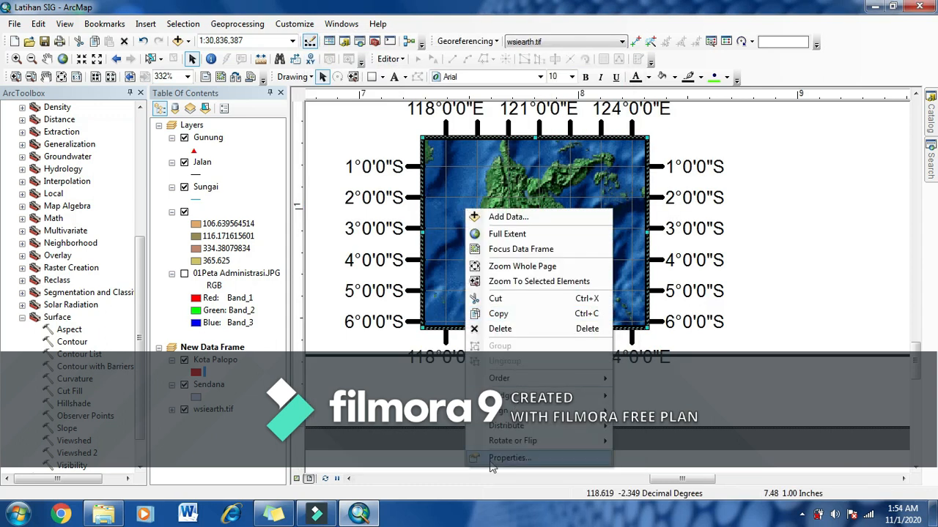
{"action": "left_click", "coordinate": [490, 458]}
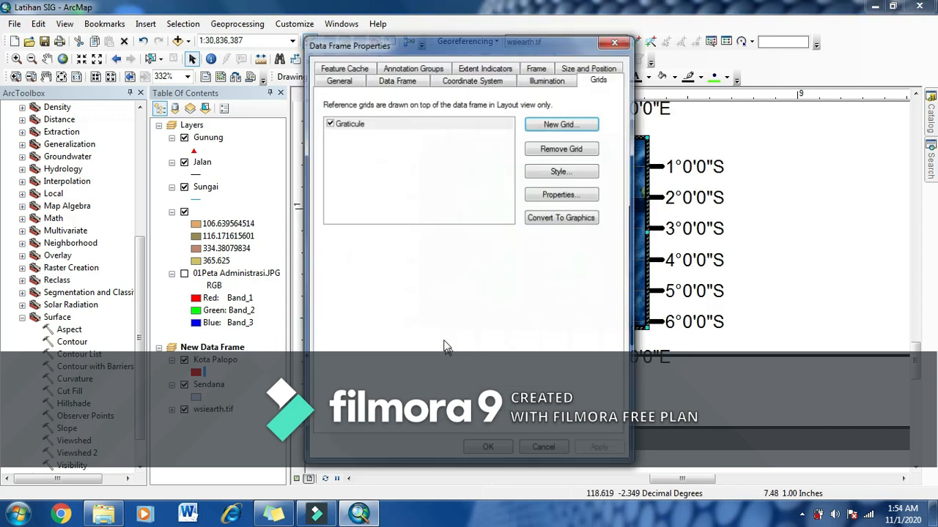
{"action": "left_click", "coordinate": [559, 194]}
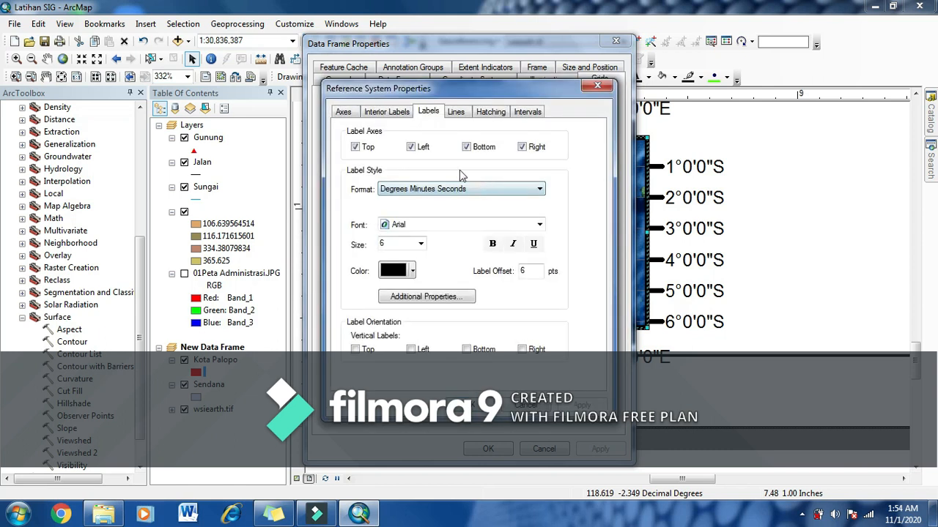
{"action": "left_click", "coordinate": [528, 111]}
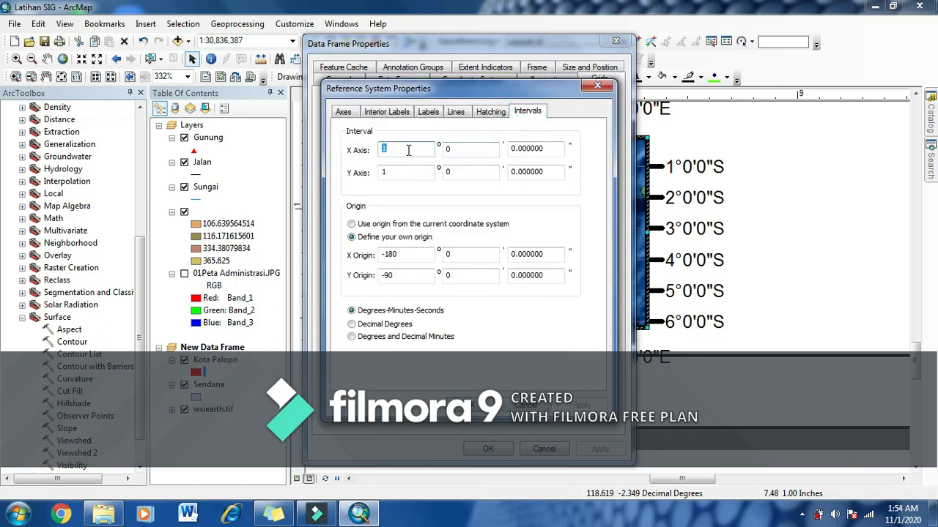
{"action": "type", "text": "5"}
{"action": "double_click", "coordinate": [385, 172]}
{"action": "type", "text": "5"}
- Orient the graticule's left and right axis labels vertically and apply the grid settings
{"action": "left_click", "coordinate": [427, 112]}
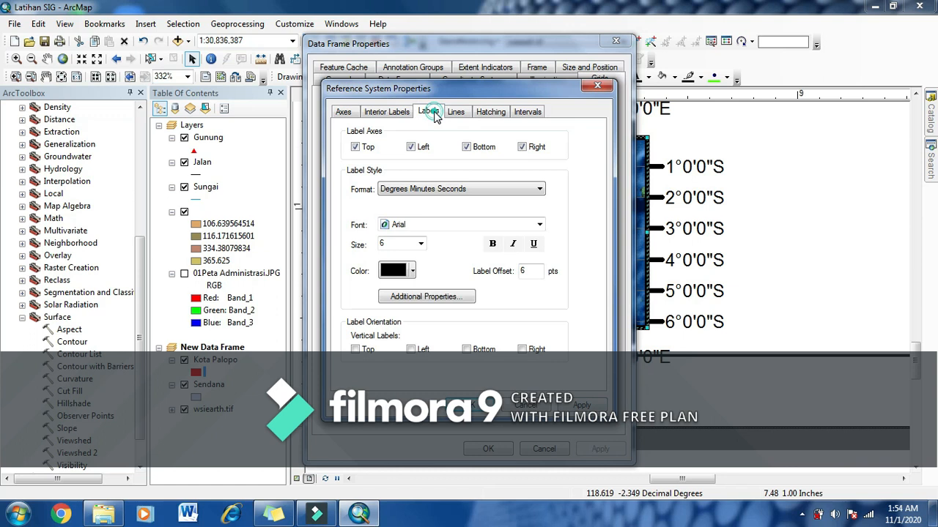
{"action": "left_click", "coordinate": [411, 349]}
{"action": "left_click", "coordinate": [523, 349]}
{"action": "left_click", "coordinate": [570, 401]}
{"action": "left_click", "coordinate": [470, 406]}
{"action": "left_click", "coordinate": [488, 449]}
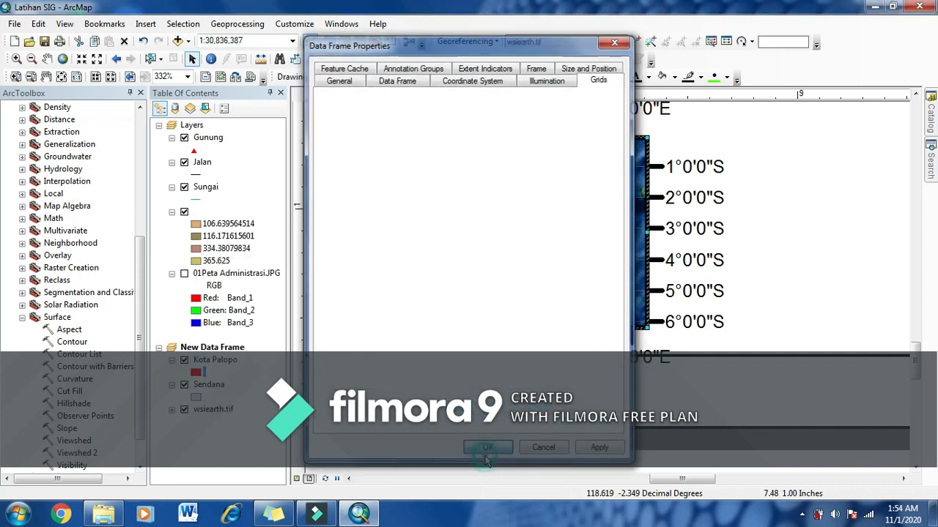
- Set the index map graticule's X and Y axis intervals to 3 degrees
{"action": "right_click", "coordinate": [563, 195]}
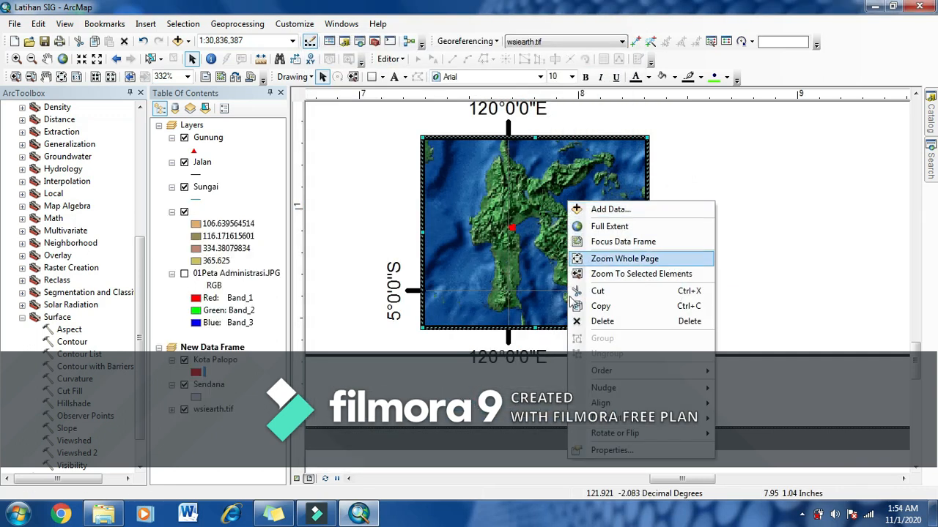
{"action": "left_click", "coordinate": [600, 456]}
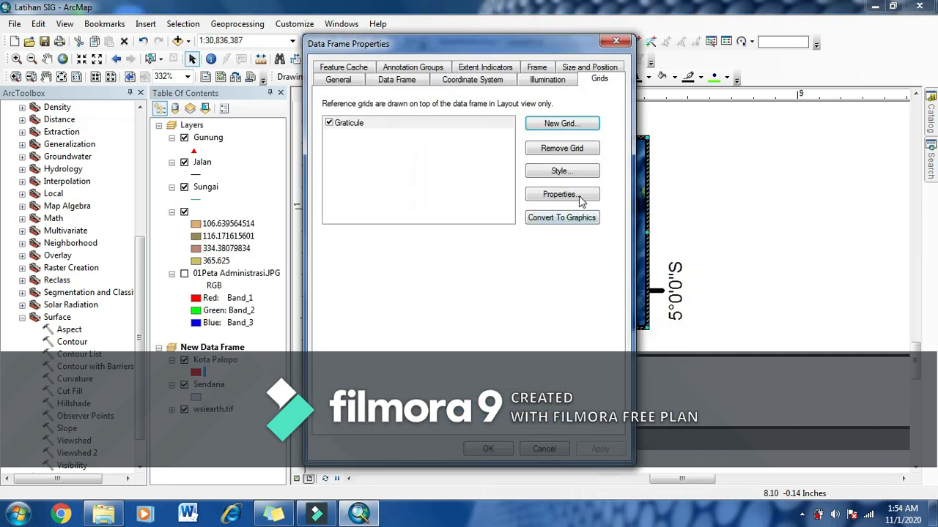
{"action": "left_click", "coordinate": [560, 194]}
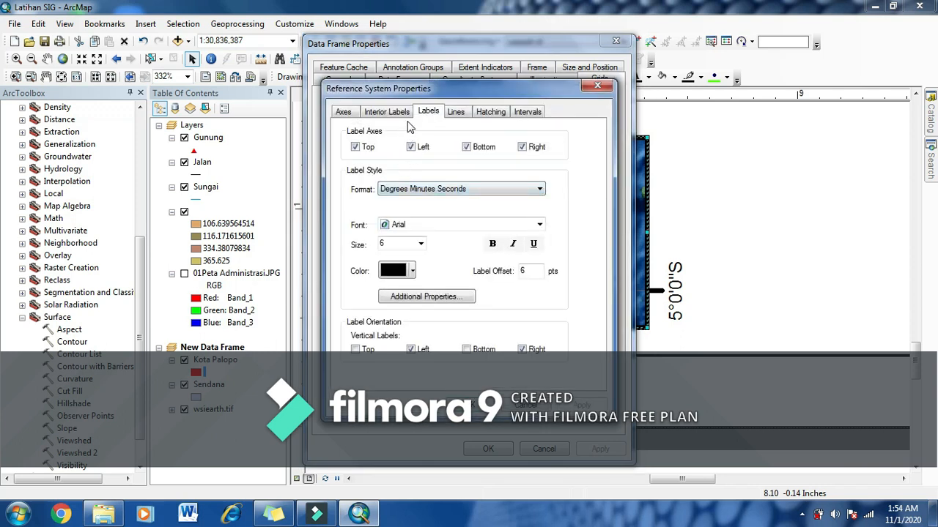
{"action": "left_click", "coordinate": [520, 112]}
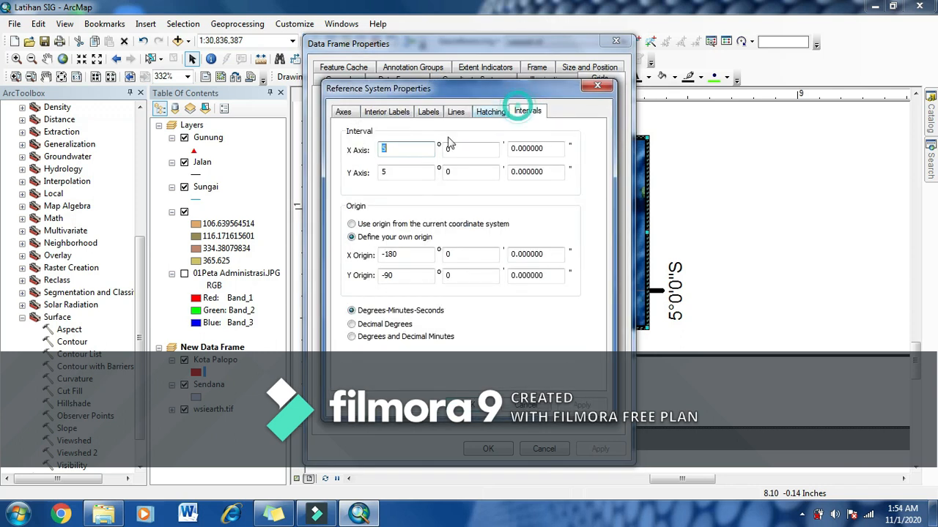
{"action": "double_click", "coordinate": [405, 170]}
{"action": "type", "text": "3"}
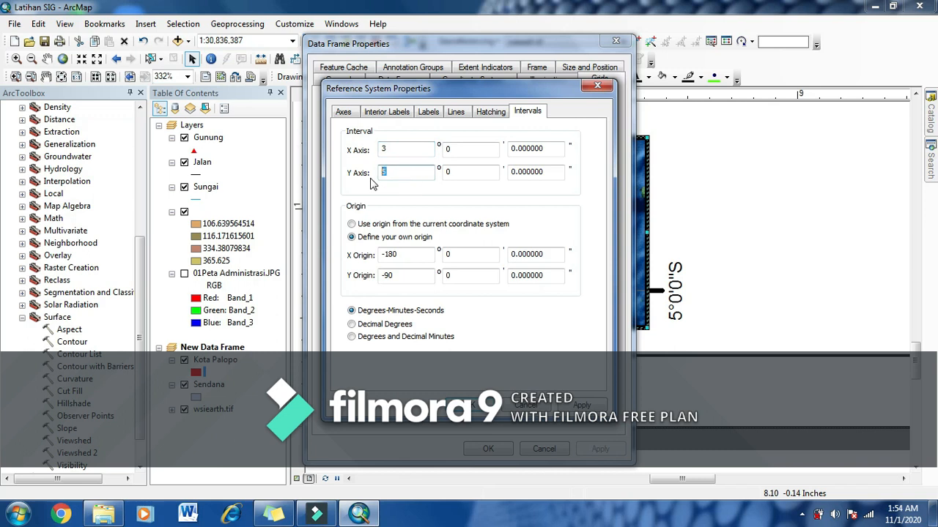
{"action": "left_click", "coordinate": [582, 405]}
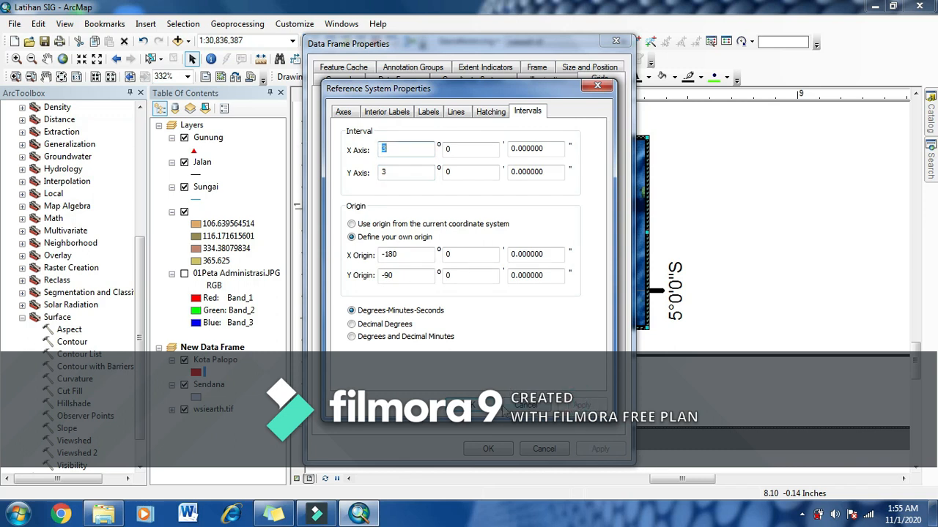
{"action": "left_click", "coordinate": [463, 405]}
{"action": "left_click", "coordinate": [476, 450]}
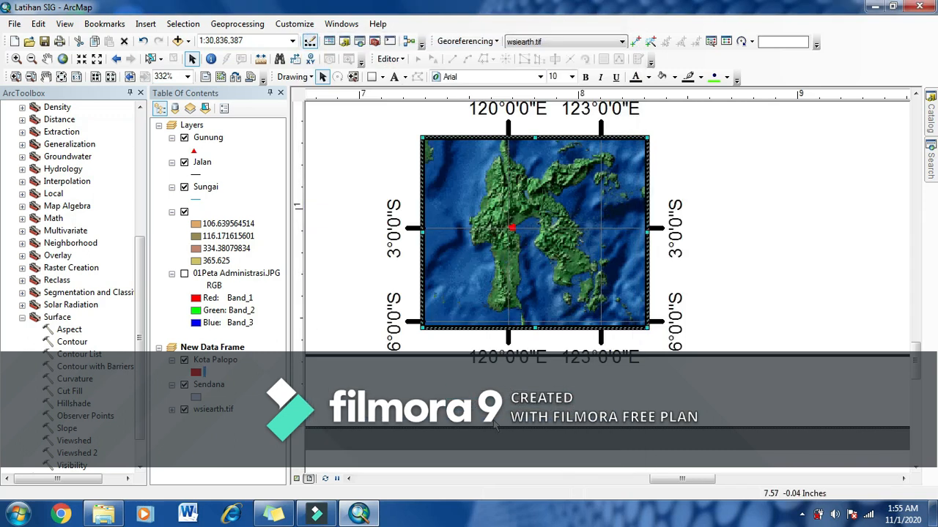
- Shorten the index map frame from its top and bottom edges to about 0.7 inch high, fitting its labels between "Peta Indeks" and the box's lower border
{"action": "scroll", "coordinate": [550, 279], "scroll_direction": "up", "scroll_amount": 3}
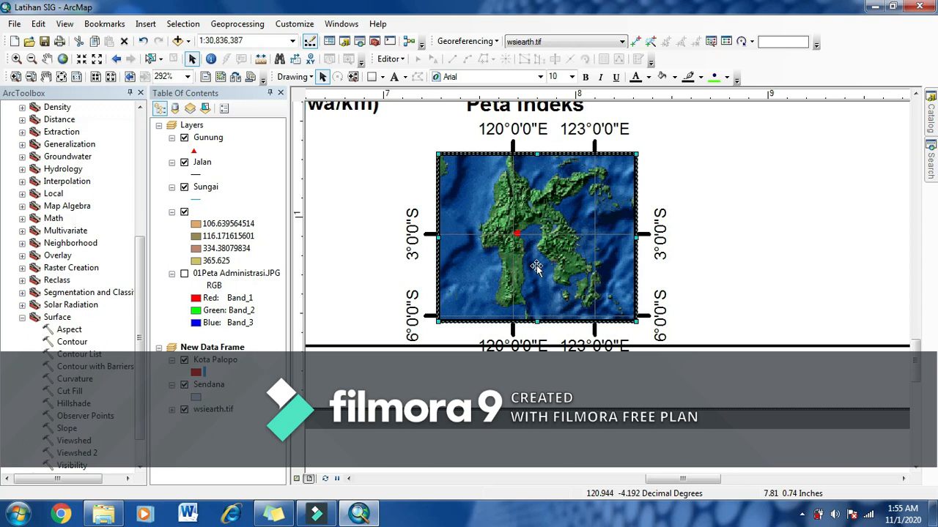
{"action": "scroll", "coordinate": [569, 258], "scroll_direction": "up", "scroll_amount": 1}
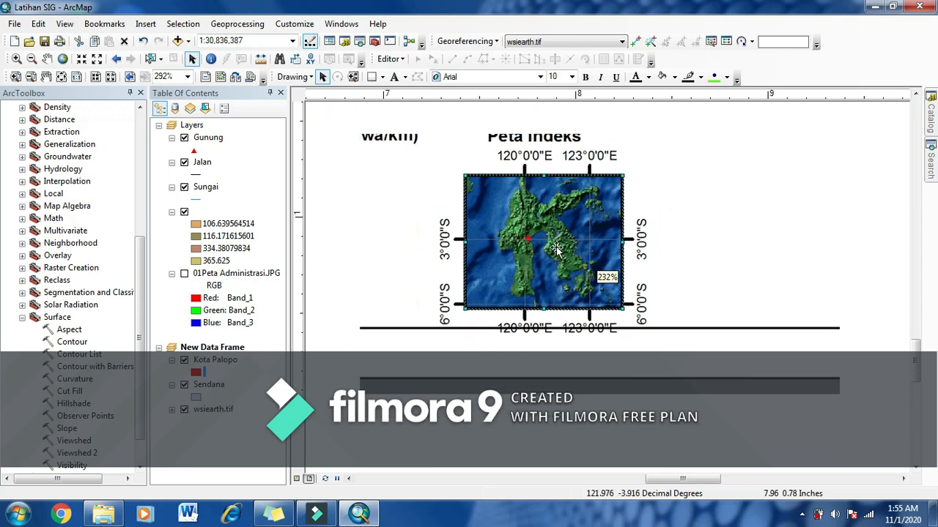
{"action": "scroll", "coordinate": [569, 258], "scroll_direction": "up", "scroll_amount": 2}
{"action": "left_click", "coordinate": [547, 207]}
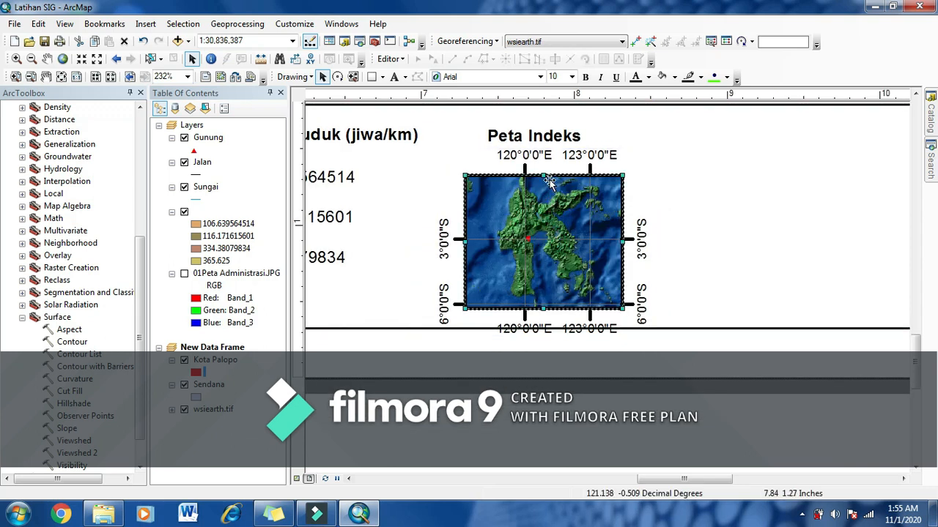
{"action": "left_click_drag", "start_coordinate": [543, 170], "coordinate": [543, 178]}
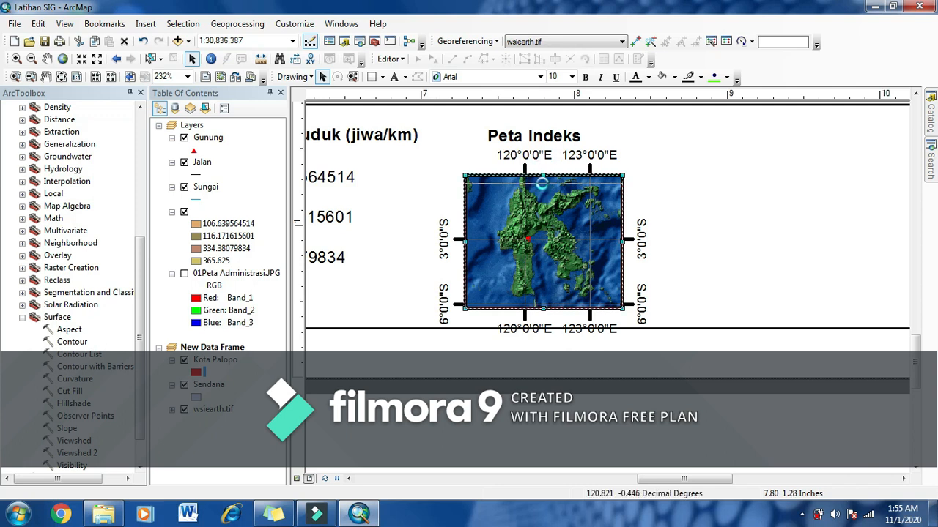
{"action": "left_click_drag", "start_coordinate": [543, 308], "coordinate": [542, 296]}
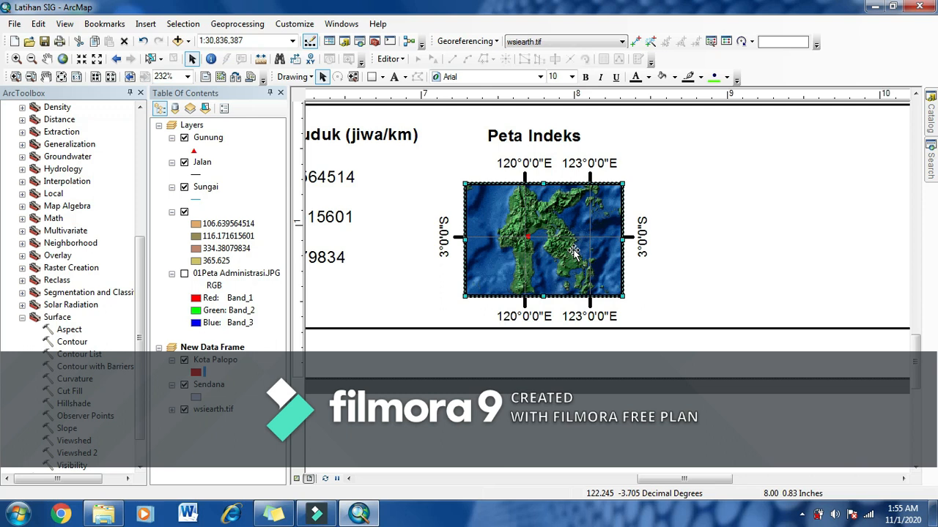
{"action": "scroll", "coordinate": [575, 251], "scroll_direction": "up", "scroll_amount": 2}
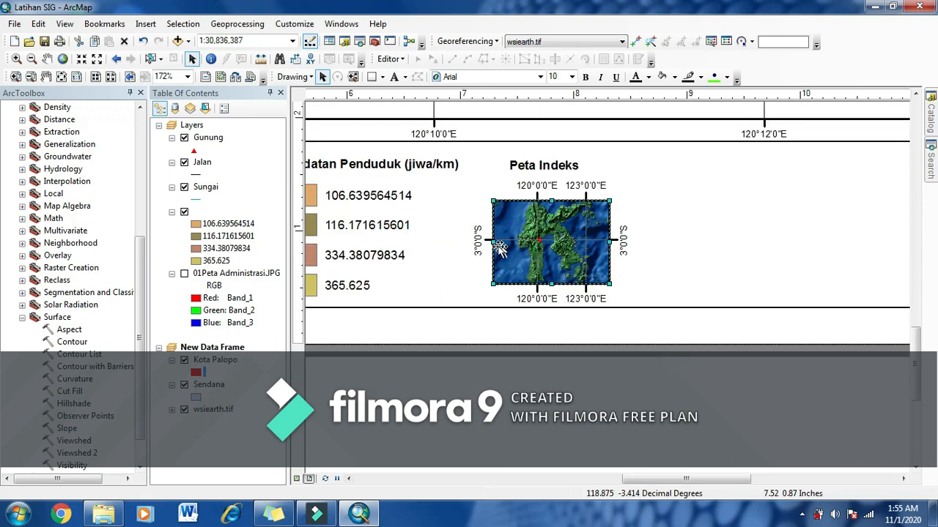
- Narrow the index map frame from its west side to about 0.9 inch wide and centre-align it with the "Peta Indeks" title
{"action": "left_click_drag", "start_coordinate": [490, 246], "coordinate": [503, 246]}
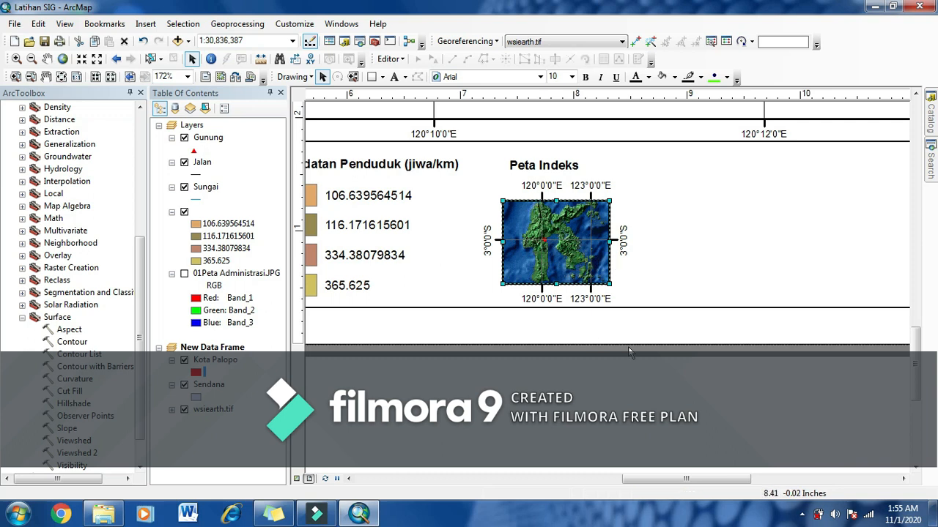
{"action": "left_click", "coordinate": [520, 167]}
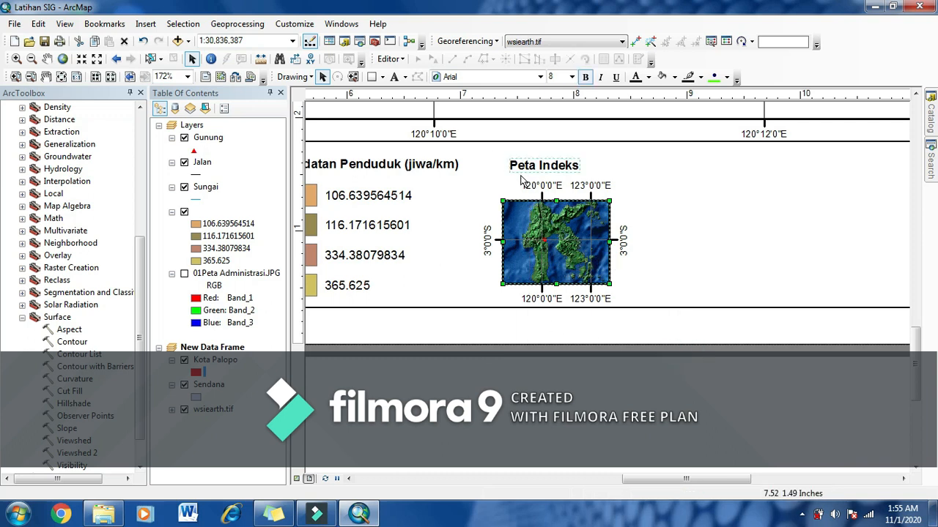
{"action": "right_click", "coordinate": [527, 163]}
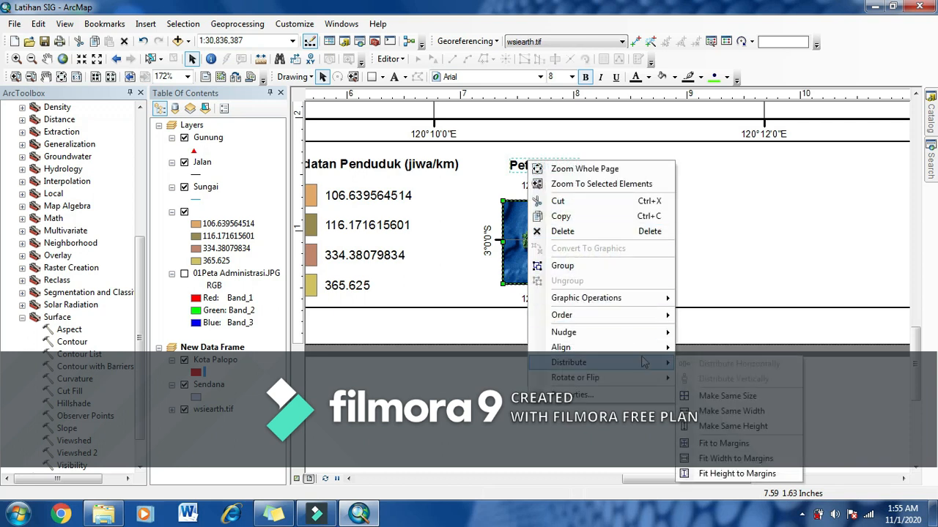
{"action": "mouse_move", "coordinate": [642, 350]}
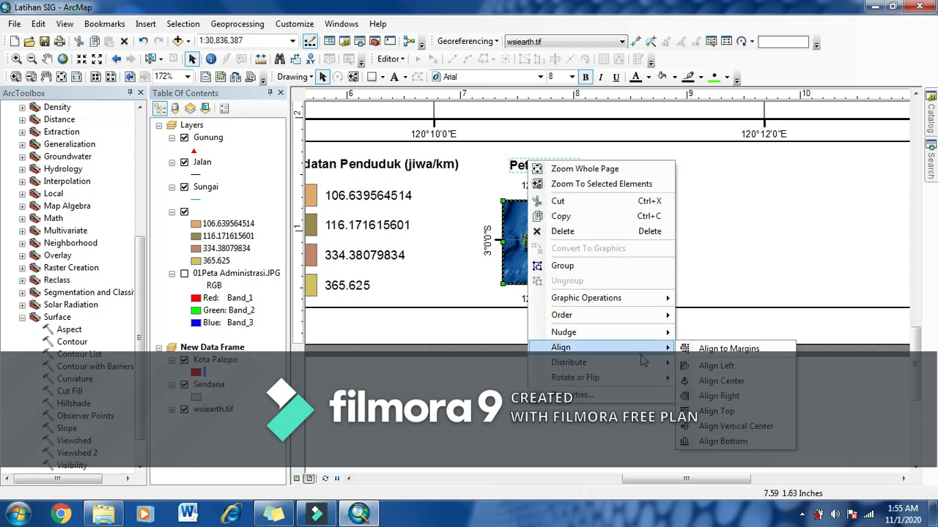
{"action": "left_click", "coordinate": [721, 381]}
{"action": "scroll", "coordinate": [585, 342], "scroll_direction": "down", "scroll_amount": 1}
{"action": "scroll", "coordinate": [582, 340], "scroll_direction": "up", "scroll_amount": 1}
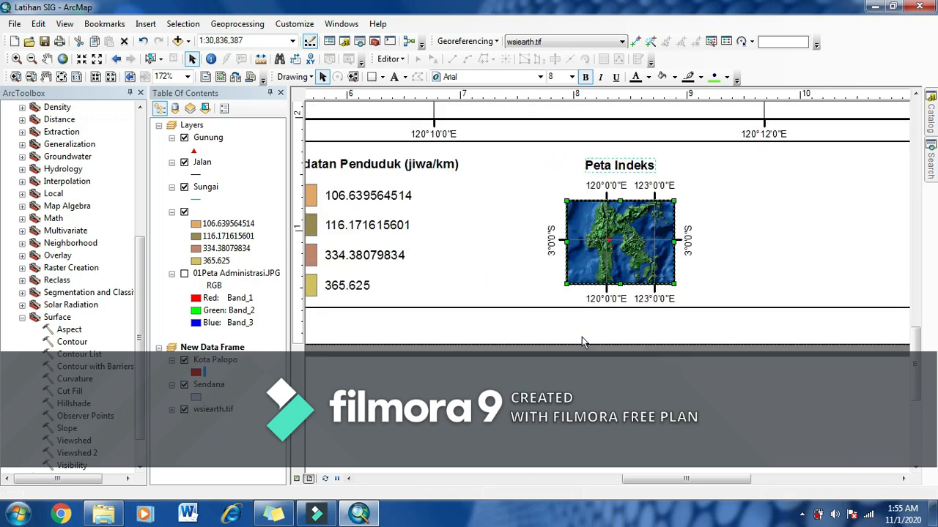
- Add a callout reading "Lokasi yang dipetakan" anchored on the red Kota Palopo area in the index map
{"action": "scroll", "coordinate": [624, 179], "scroll_direction": "down", "scroll_amount": 2}
{"action": "scroll", "coordinate": [614, 278], "scroll_direction": "down", "scroll_amount": 1}
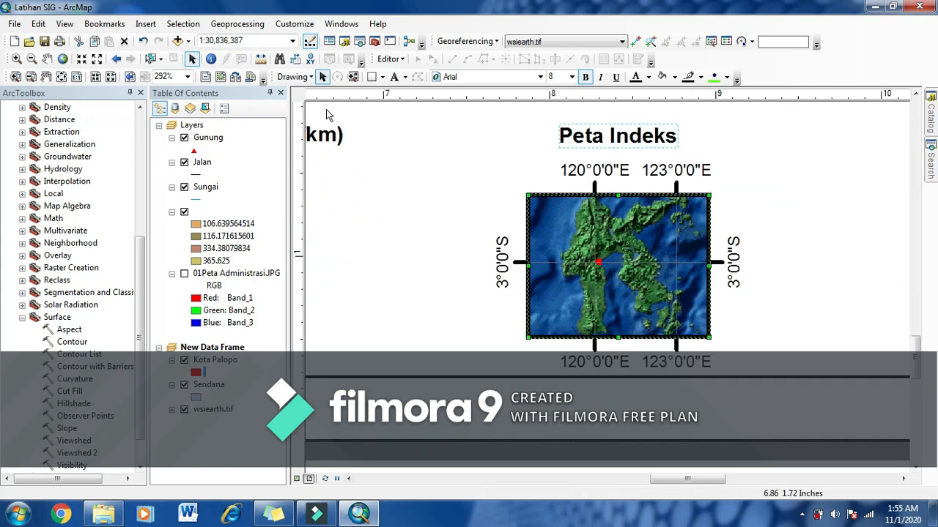
{"action": "left_click", "coordinate": [405, 77]}
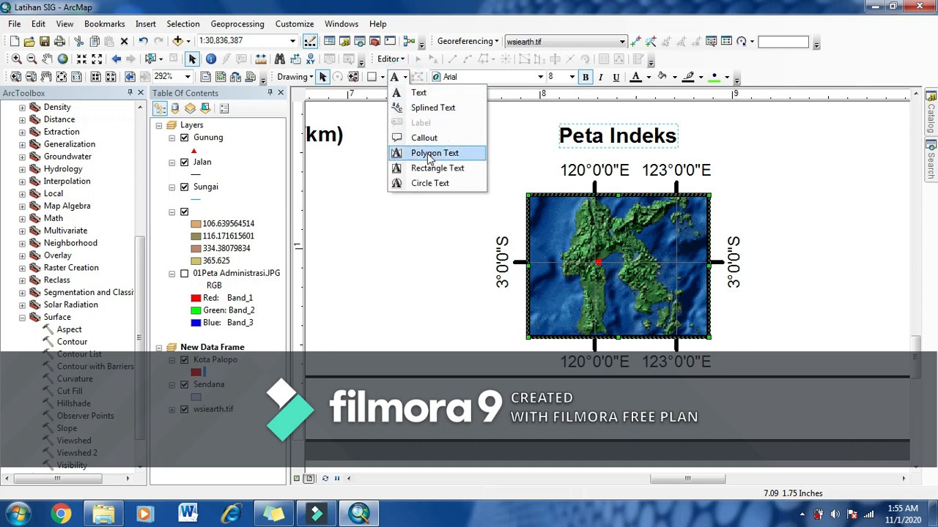
{"action": "left_click", "coordinate": [383, 77]}
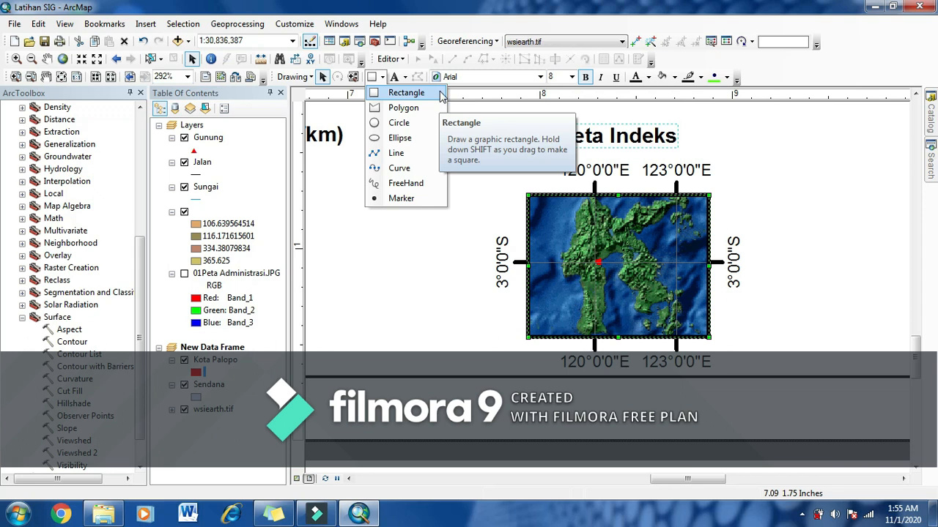
{"action": "left_click", "coordinate": [406, 78]}
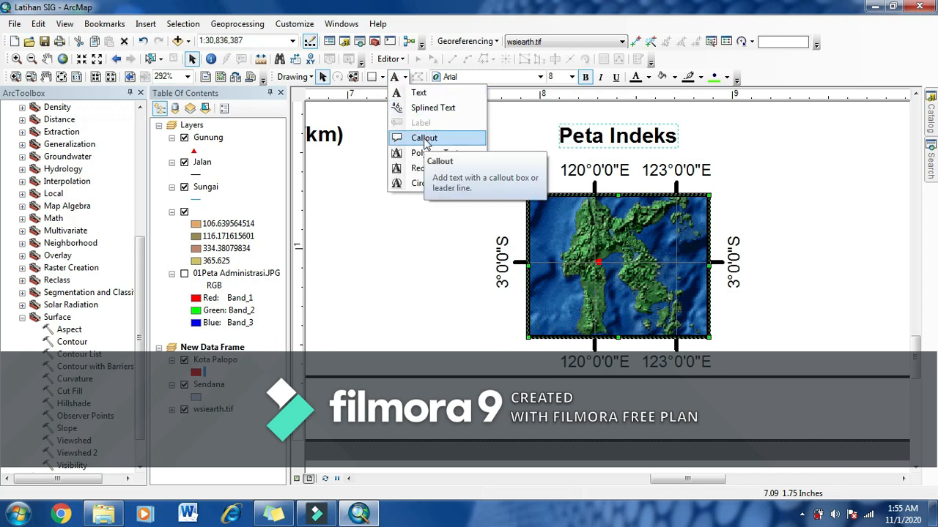
{"action": "left_click", "coordinate": [425, 139]}
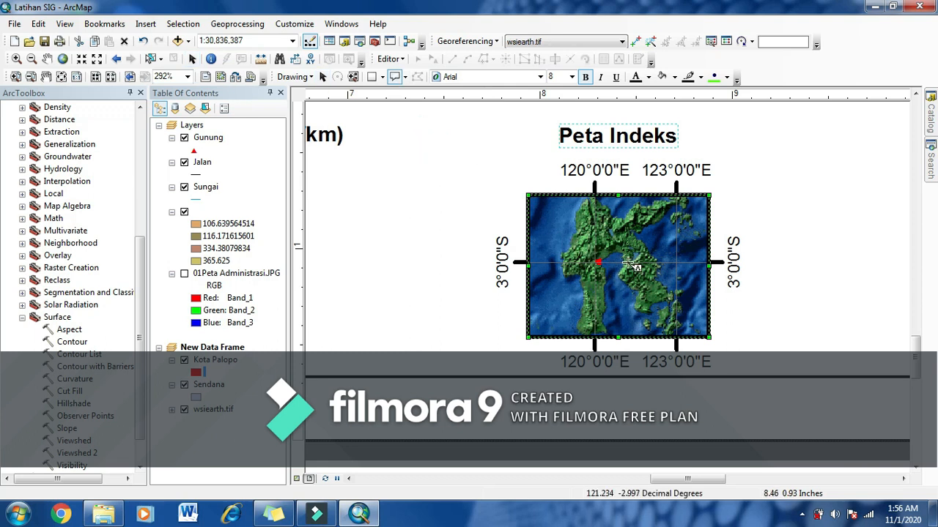
{"action": "left_click", "coordinate": [599, 262]}
{"action": "left_click", "coordinate": [623, 230]}
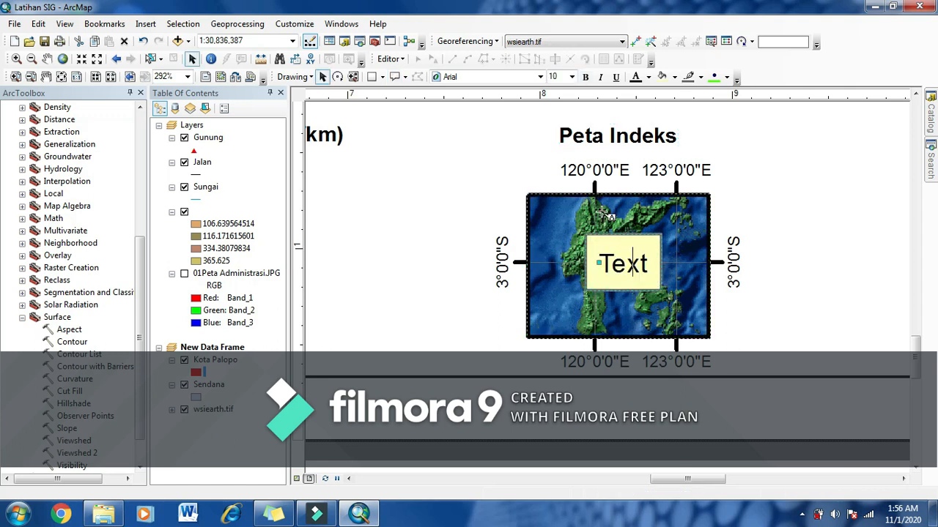
{"action": "type", "text": "Lokasi yang dipetakan"}
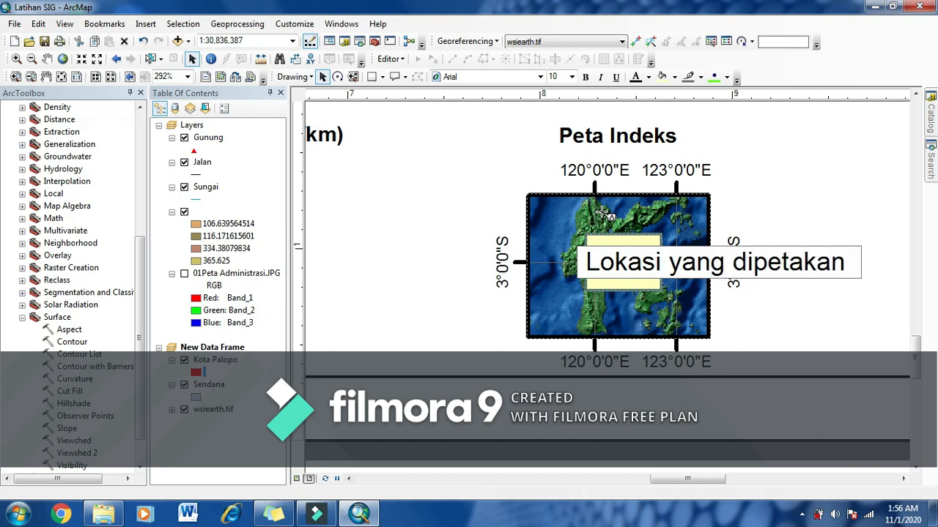
{"action": "left_click", "coordinate": [323, 76]}
{"action": "left_click", "coordinate": [737, 262]}
{"action": "left_click_drag", "start_coordinate": [736, 261], "coordinate": [736, 239]}
{"action": "scroll", "coordinate": [736, 239], "scroll_direction": "up", "scroll_amount": 2}
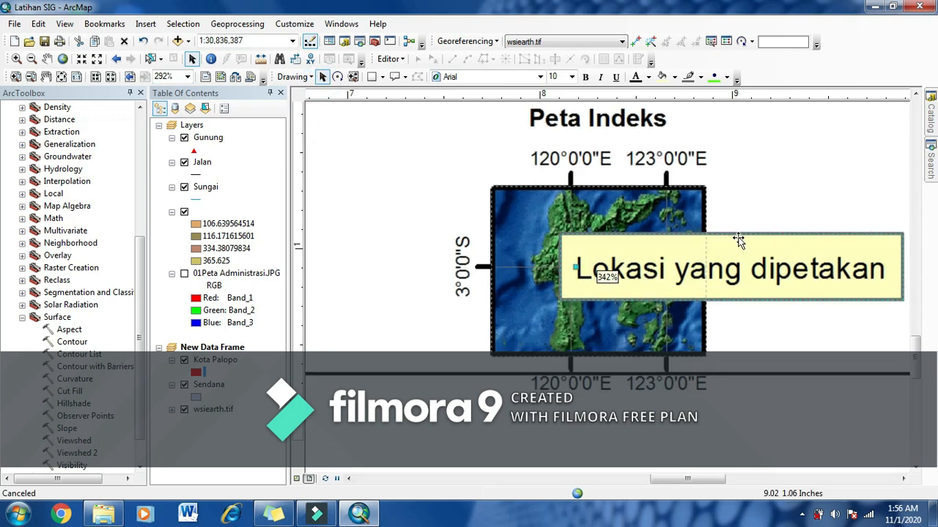
{"action": "scroll", "coordinate": [739, 239], "scroll_direction": "up", "scroll_amount": 1}
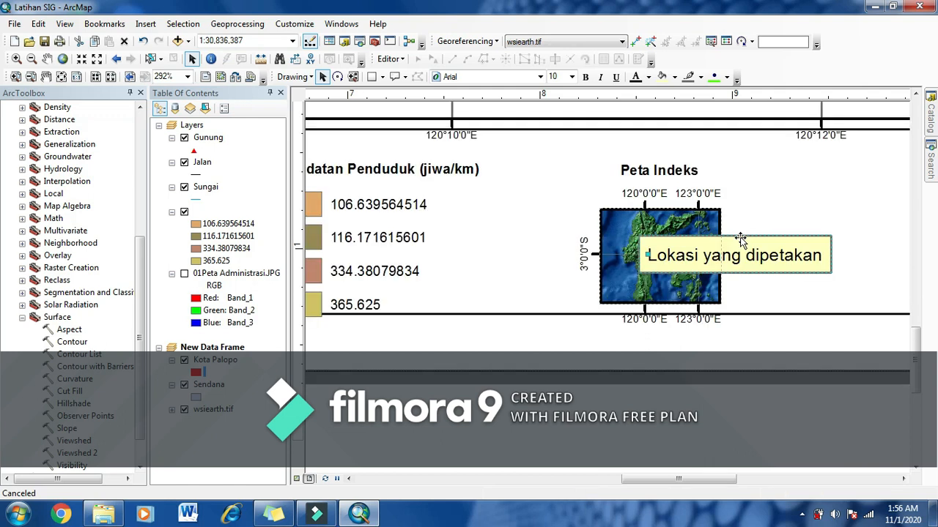
{"action": "left_click", "coordinate": [759, 268]}
{"action": "left_click_drag", "start_coordinate": [770, 257], "coordinate": [770, 236]}
{"action": "key", "text": "ctrl+z"}
{"action": "key", "text": "ctrl+z"}
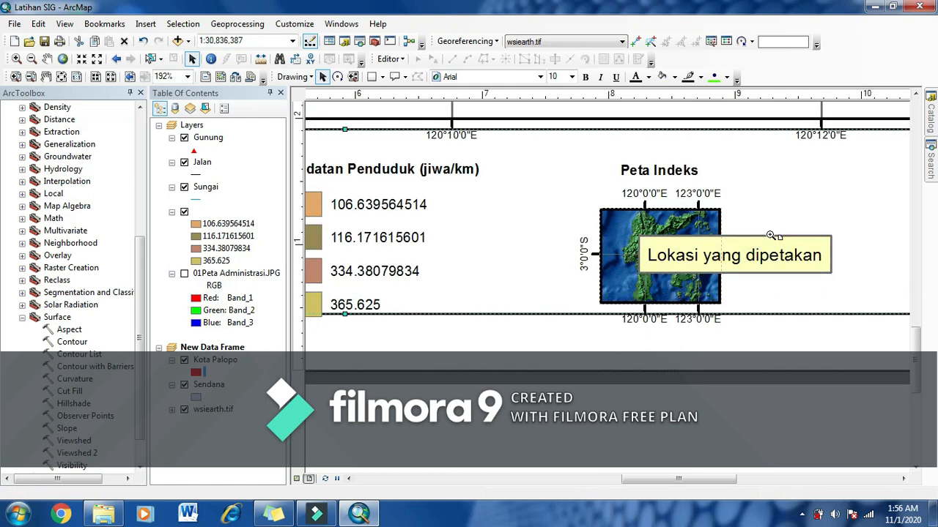
- Move the "Lokasi yang dipetakan" callout above the Kota Palopo area and set its text size to 6
{"action": "left_click", "coordinate": [768, 248]}
{"action": "left_click_drag", "start_coordinate": [759, 249], "coordinate": [739, 219]}
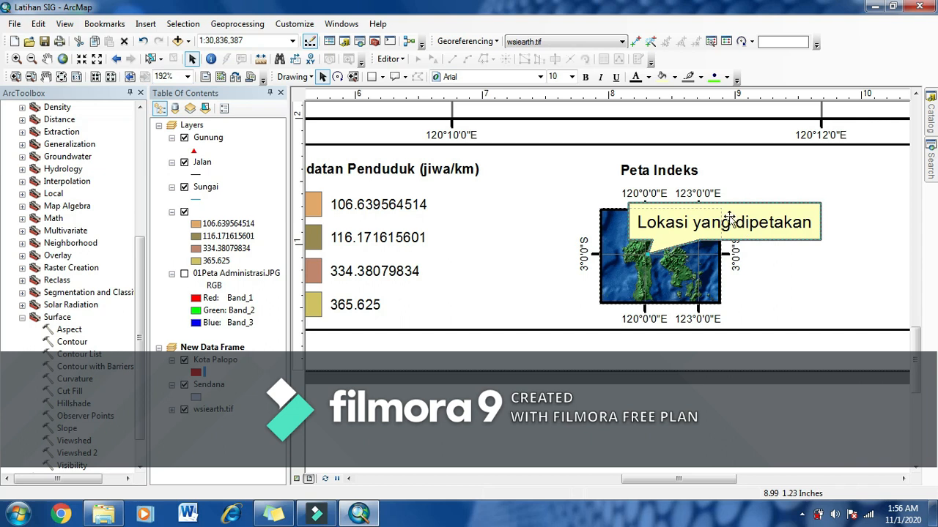
{"action": "double_click", "coordinate": [760, 211]}
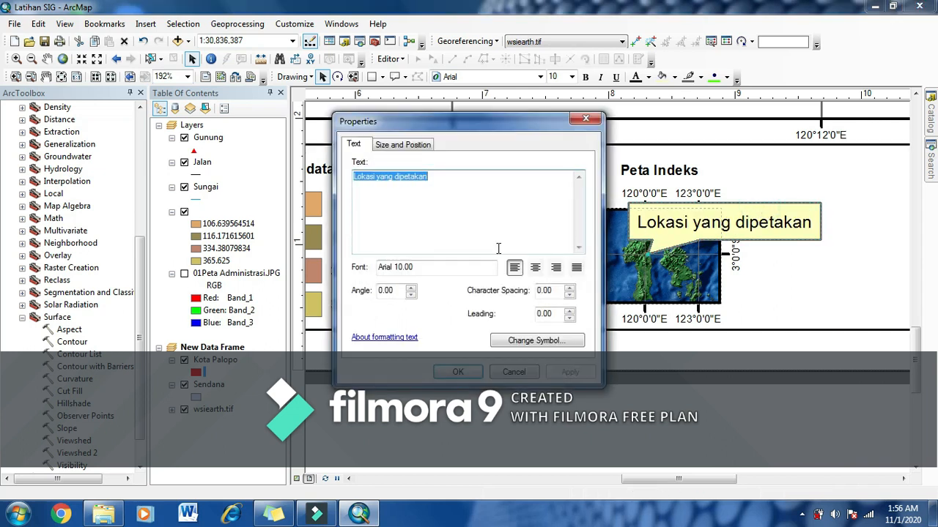
{"action": "left_click", "coordinate": [497, 341]}
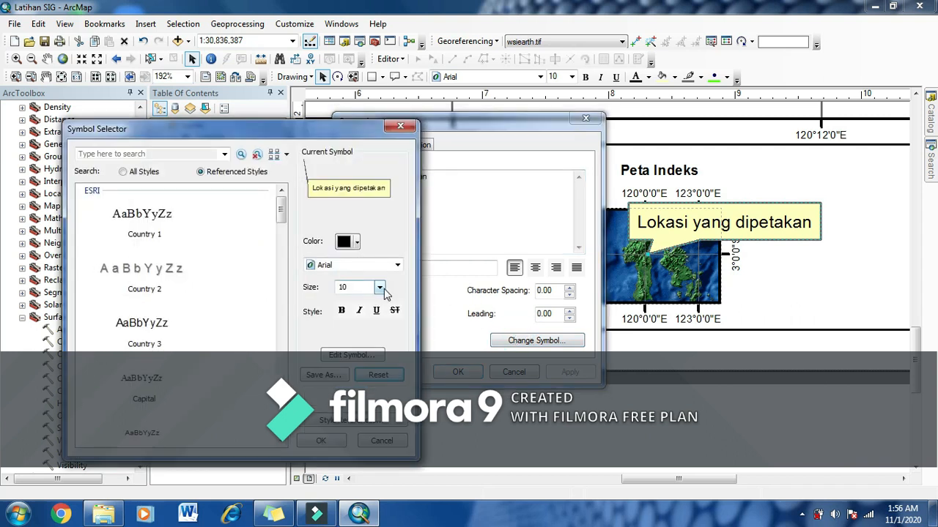
{"action": "left_click", "coordinate": [380, 288]}
{"action": "left_click", "coordinate": [366, 287]}
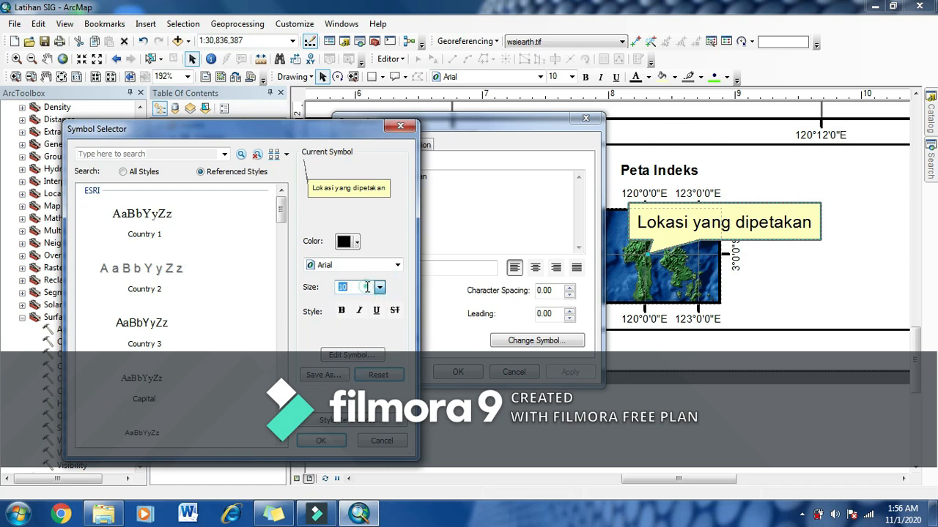
{"action": "type", "text": "6"}
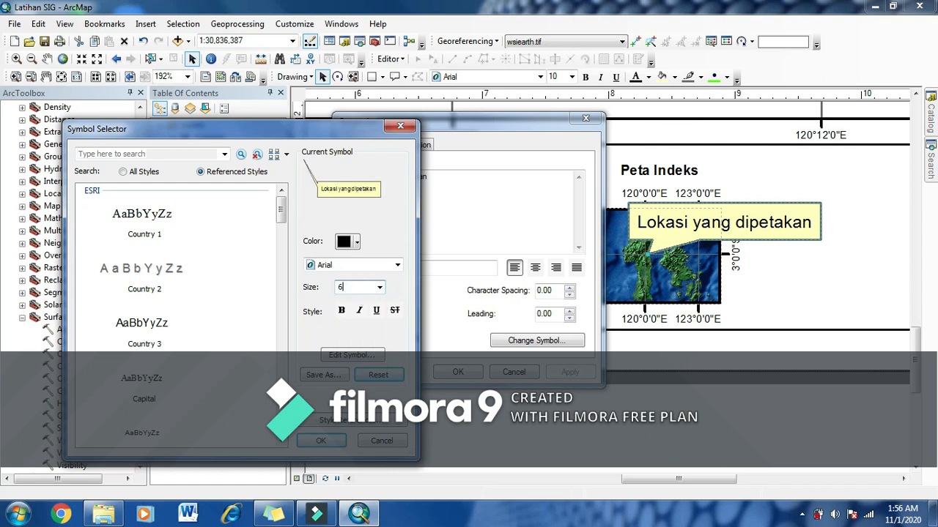
{"action": "left_click", "coordinate": [322, 440]}
{"action": "left_click", "coordinate": [565, 372]}
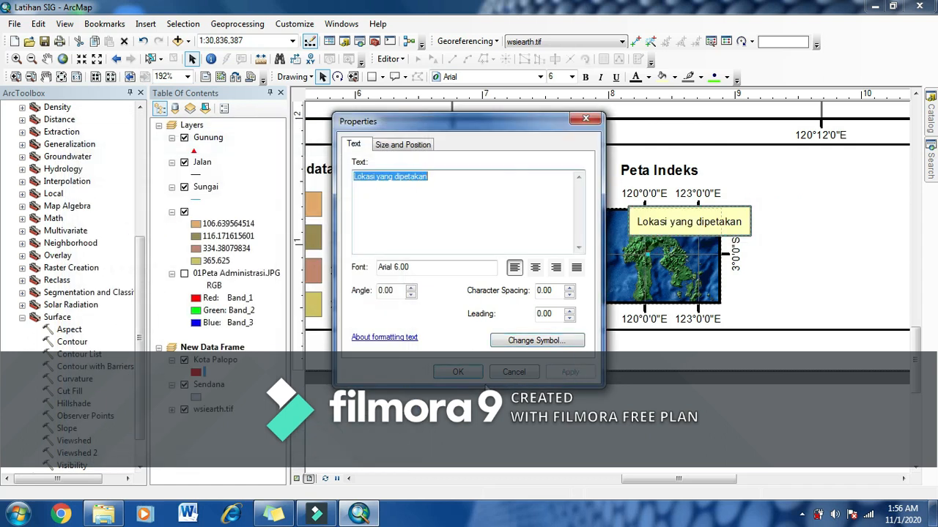
{"action": "left_click", "coordinate": [455, 372]}
- Reposition the callout below the Kota Palopo area, over the southern part of the index map
{"action": "left_click_drag", "start_coordinate": [674, 223], "coordinate": [694, 229]}
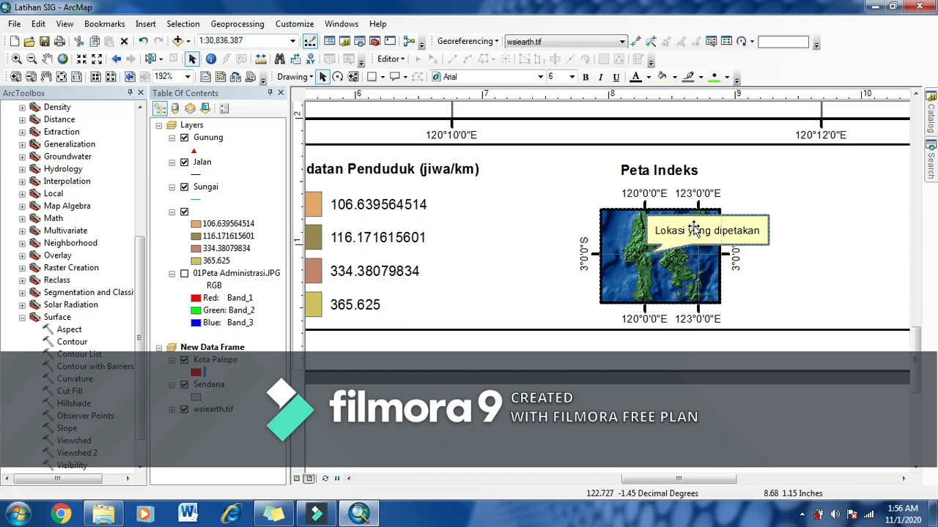
{"action": "left_click_drag", "start_coordinate": [694, 229], "coordinate": [650, 227]}
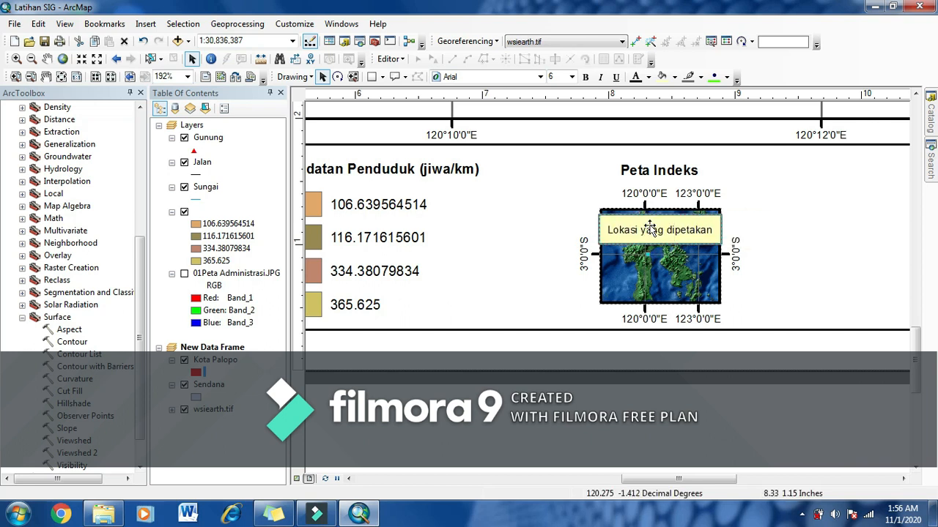
{"action": "left_click_drag", "start_coordinate": [650, 234], "coordinate": [649, 288]}
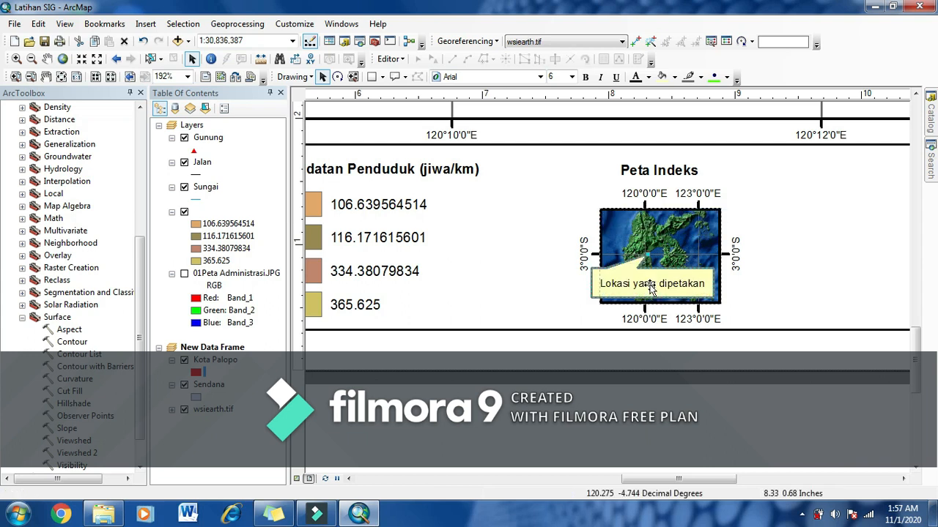
- Try splitting the callout text into two lines, "Lokasi yang" and "dipetakan", and undo the change
{"action": "right_click", "coordinate": [651, 288]}
{"action": "left_click", "coordinate": [690, 274]}
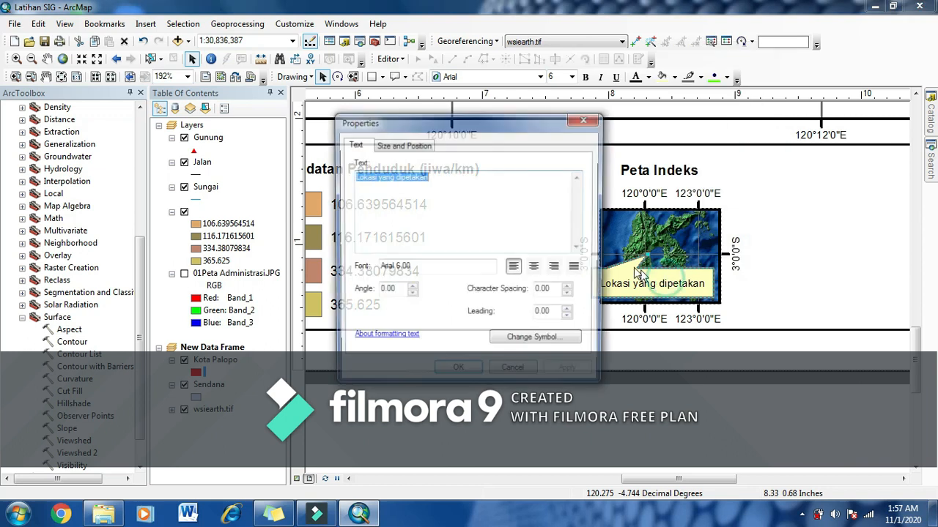
{"action": "left_click", "coordinate": [394, 176]}
{"action": "key", "text": "Return"}
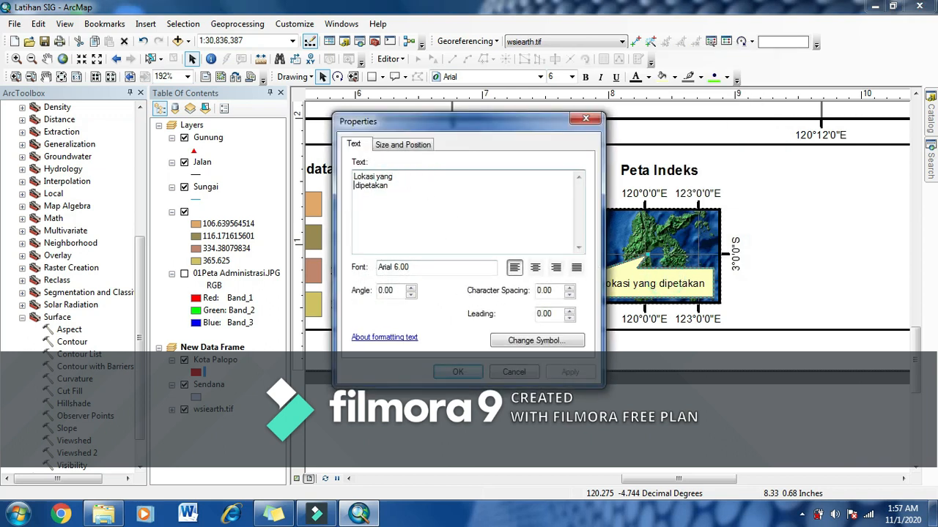
{"action": "key", "text": "Delete"}
{"action": "left_click", "coordinate": [569, 372]}
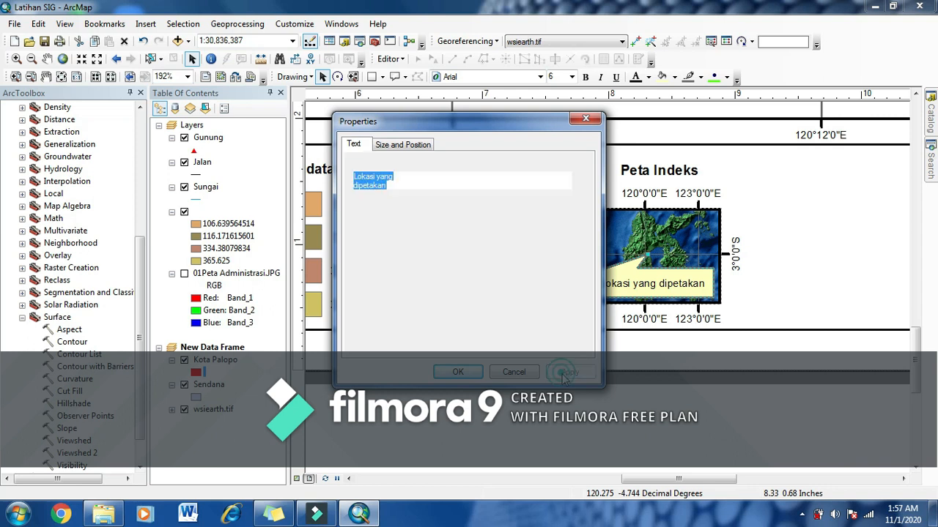
{"action": "left_click", "coordinate": [457, 372]}
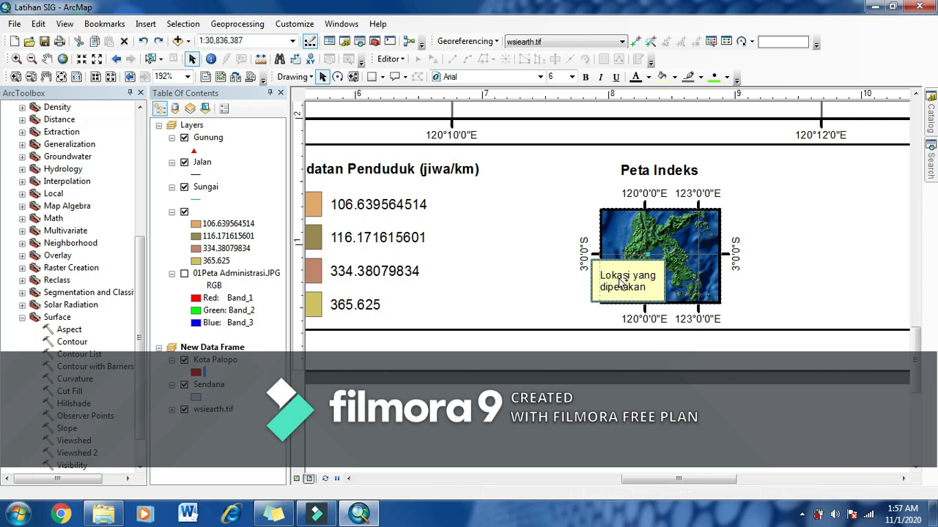
{"action": "key", "text": "ctrl+z"}
- Nudge the callout slightly and widen the index map frame on both sides to about 1.3 inches
{"action": "left_click_drag", "start_coordinate": [621, 282], "coordinate": [623, 282]}
{"action": "left_click", "coordinate": [634, 238]}
{"action": "left_click_drag", "start_coordinate": [714, 256], "coordinate": [740, 257]}
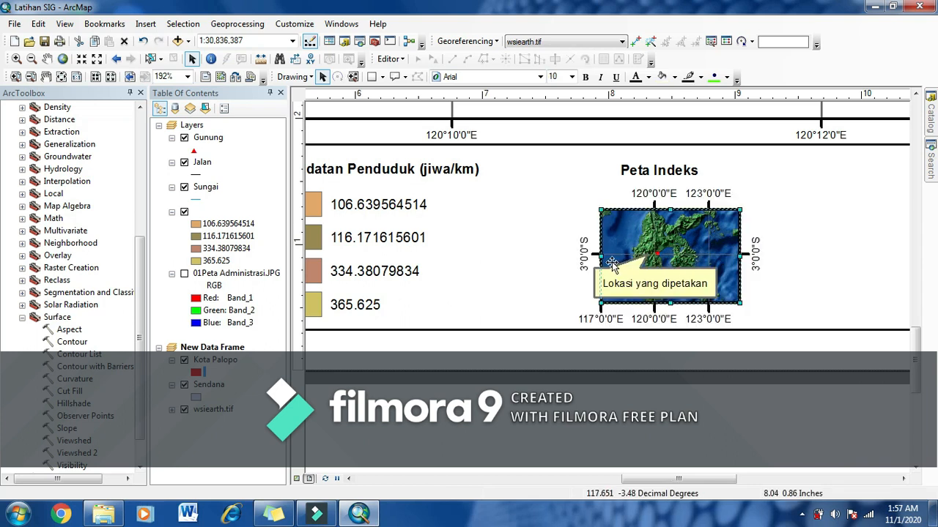
{"action": "left_click_drag", "start_coordinate": [601, 256], "coordinate": [579, 257]}
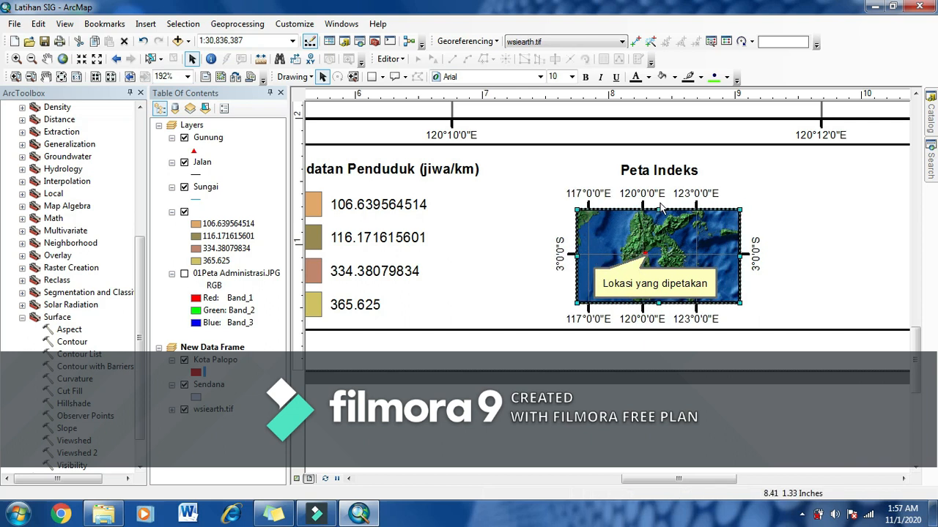
{"action": "left_click", "coordinate": [621, 287]}
- Examine how the index map and its callout fit within the information box at the foot of the layout
{"action": "scroll", "coordinate": [623, 285], "scroll_direction": "up", "scroll_amount": 1}
{"action": "scroll", "coordinate": [623, 286], "scroll_direction": "down", "scroll_amount": 3}
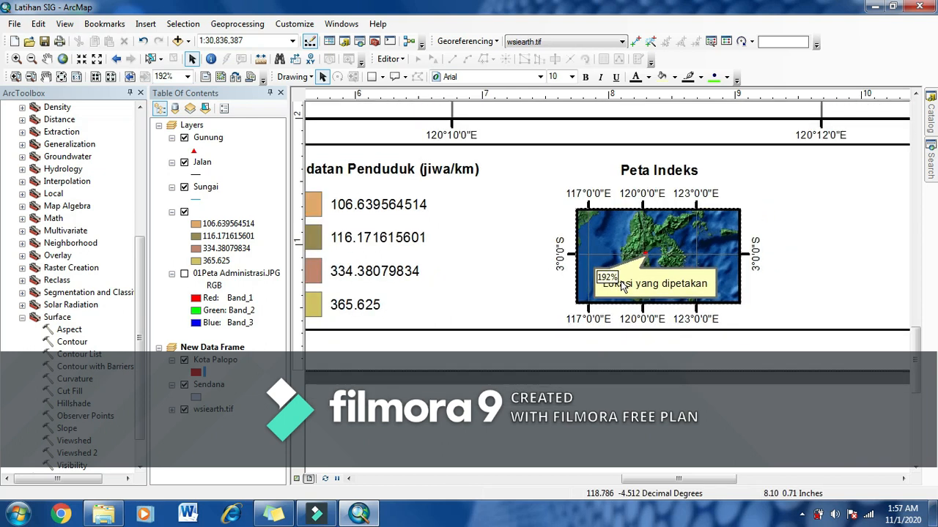
{"action": "scroll", "coordinate": [623, 286], "scroll_direction": "down", "scroll_amount": 1}
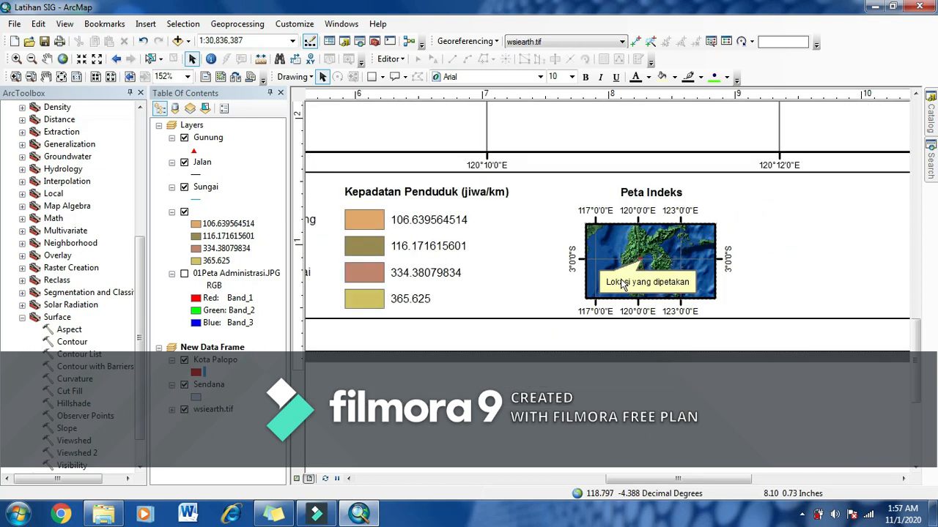
{"action": "left_click", "coordinate": [624, 478]}
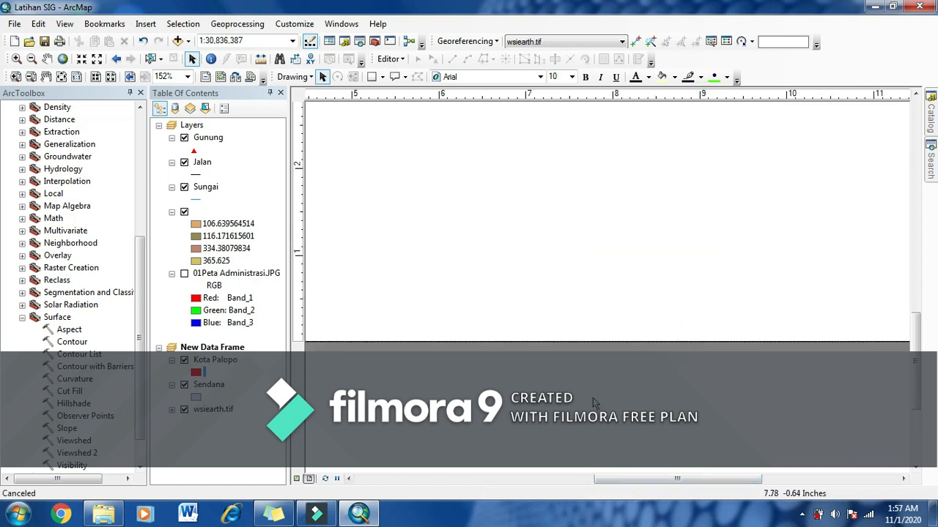
{"action": "scroll", "coordinate": [449, 342], "scroll_direction": "up", "scroll_amount": 1}
{"action": "scroll", "coordinate": [449, 342], "scroll_direction": "down", "scroll_amount": 2}
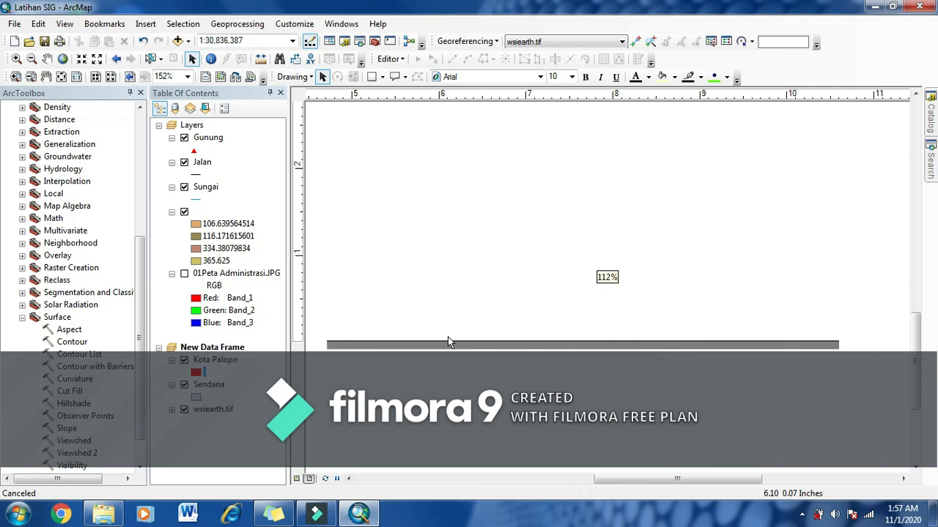
{"action": "scroll", "coordinate": [762, 261], "scroll_direction": "up", "scroll_amount": 2}
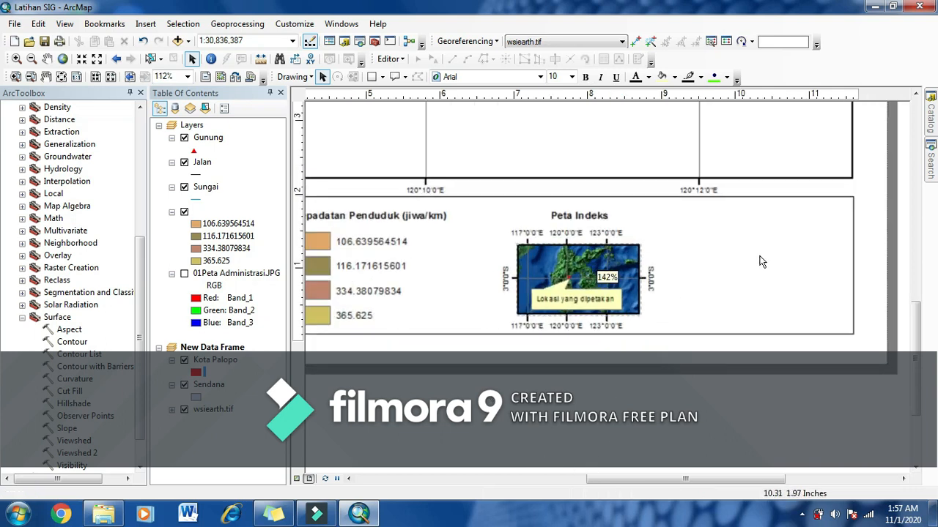
- Add the text "Disusun oleh:" to the information box, beside the Peta Indeks title
{"action": "scroll", "coordinate": [814, 245], "scroll_direction": "up", "scroll_amount": 3}
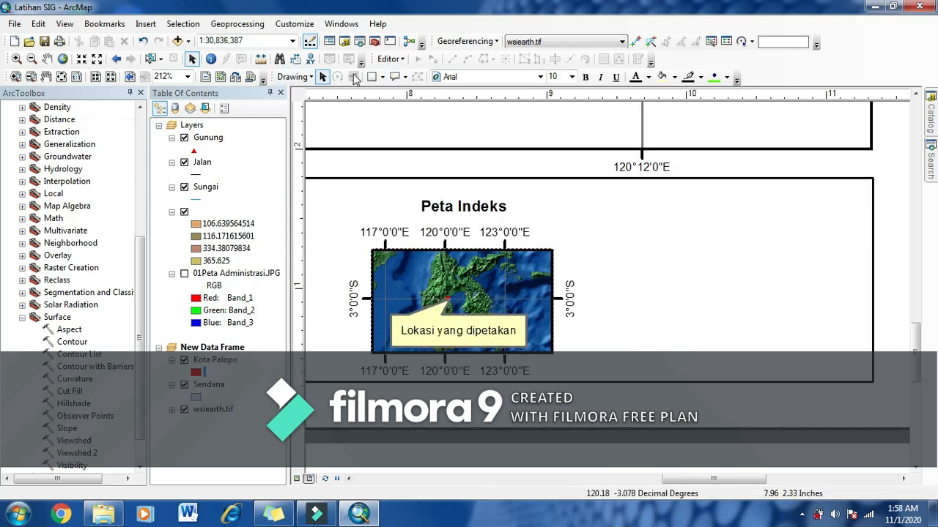
{"action": "left_click", "coordinate": [382, 76]}
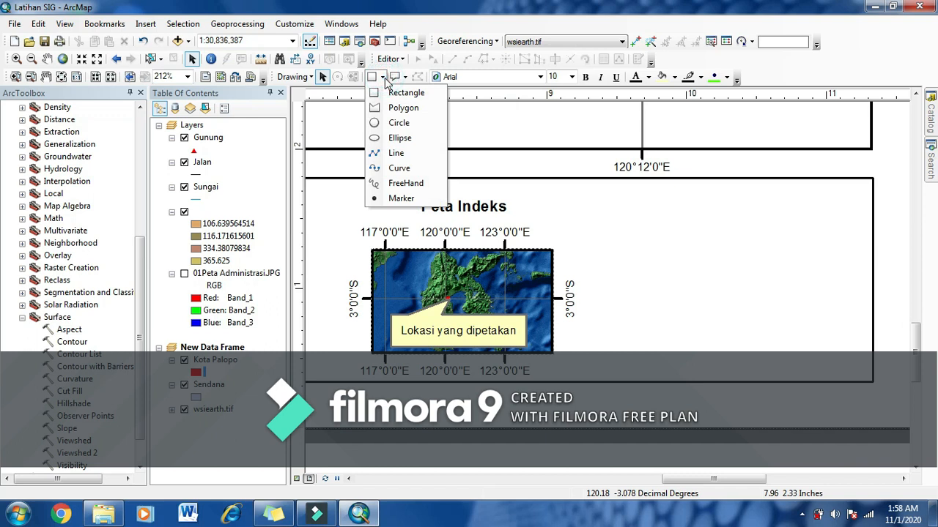
{"action": "left_click", "coordinate": [383, 77]}
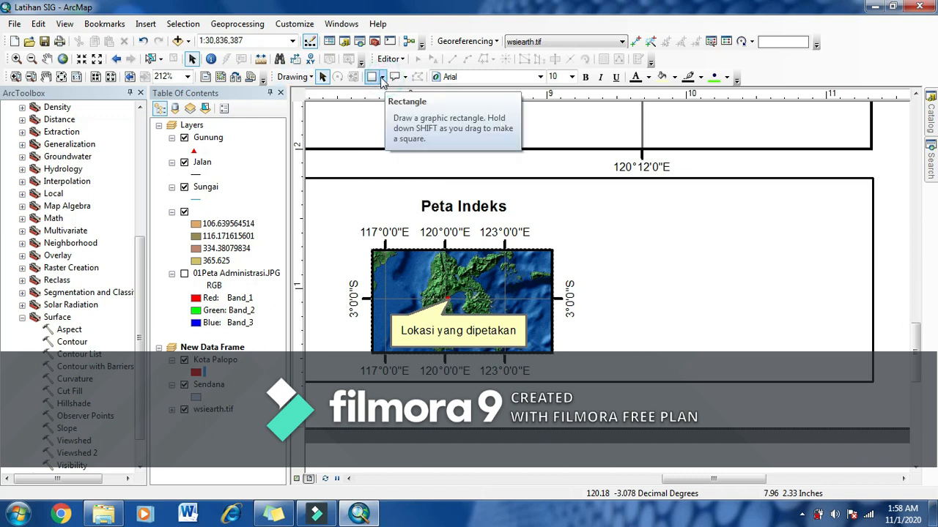
{"action": "left_click", "coordinate": [381, 77]}
{"action": "left_click", "coordinate": [407, 78]}
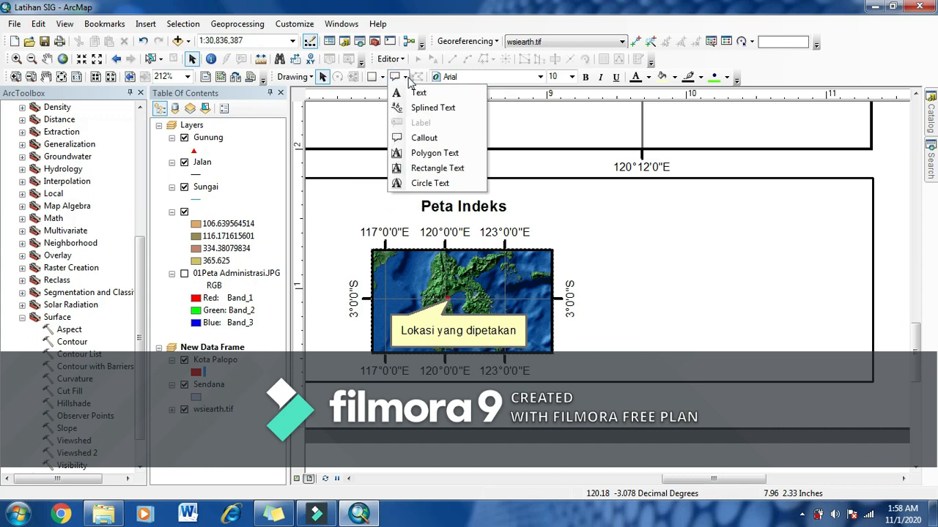
{"action": "left_click", "coordinate": [414, 93]}
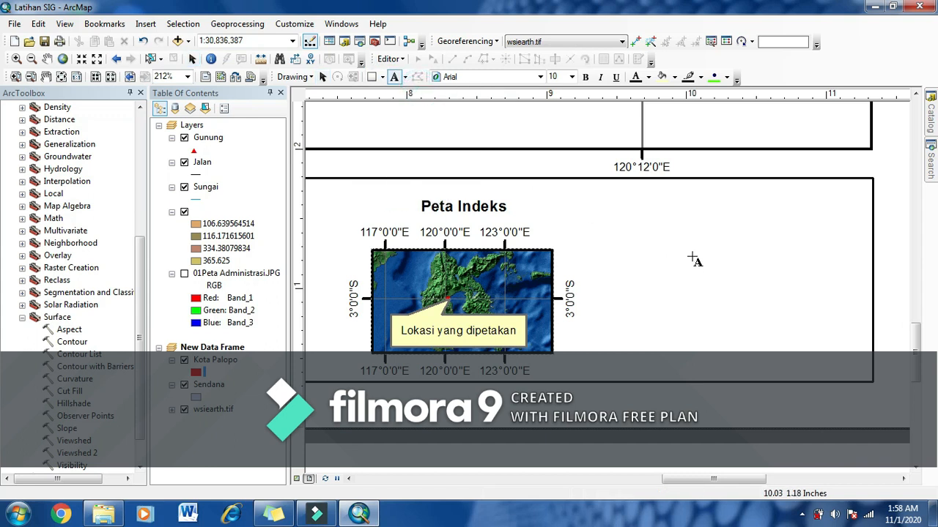
{"action": "left_click", "coordinate": [691, 212]}
{"action": "key", "text": "BackSpace"}
{"action": "type", "text": "Disusn"}
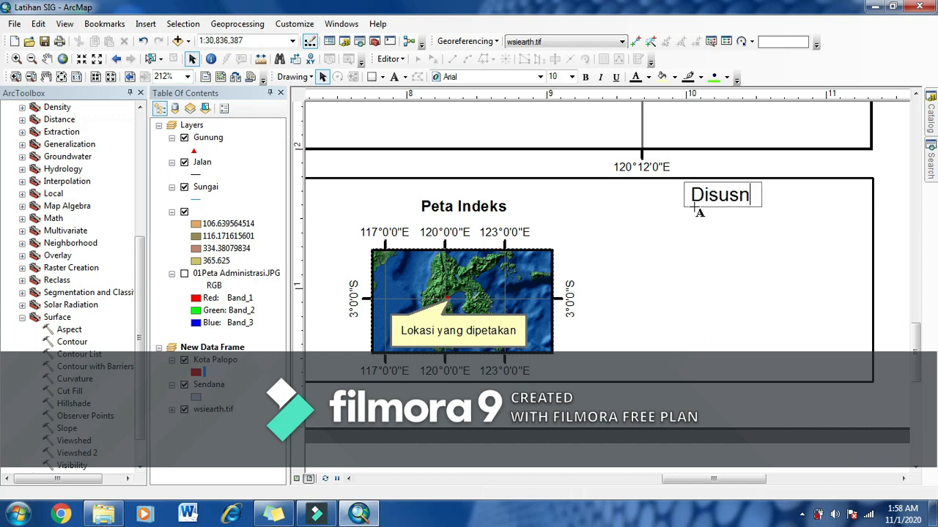
{"action": "type", "text": "un oleh:"}
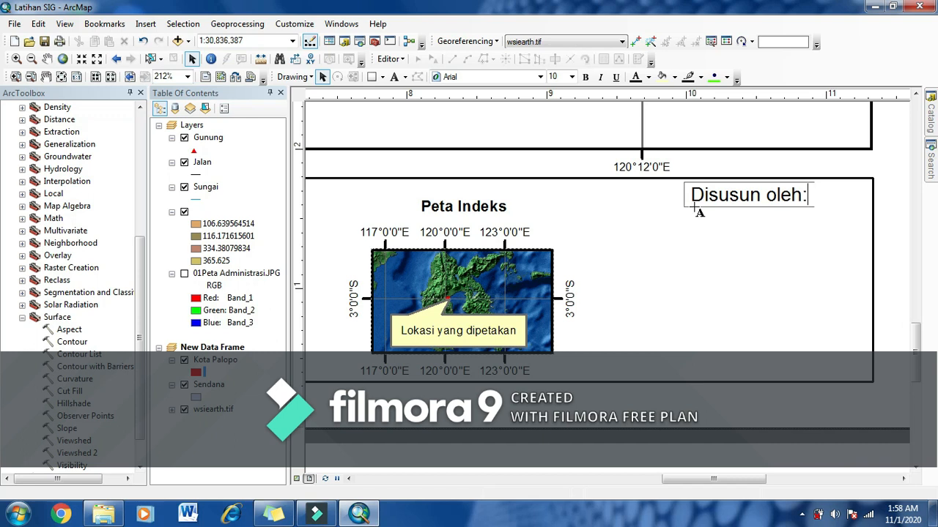
{"action": "key", "text": "Return"}
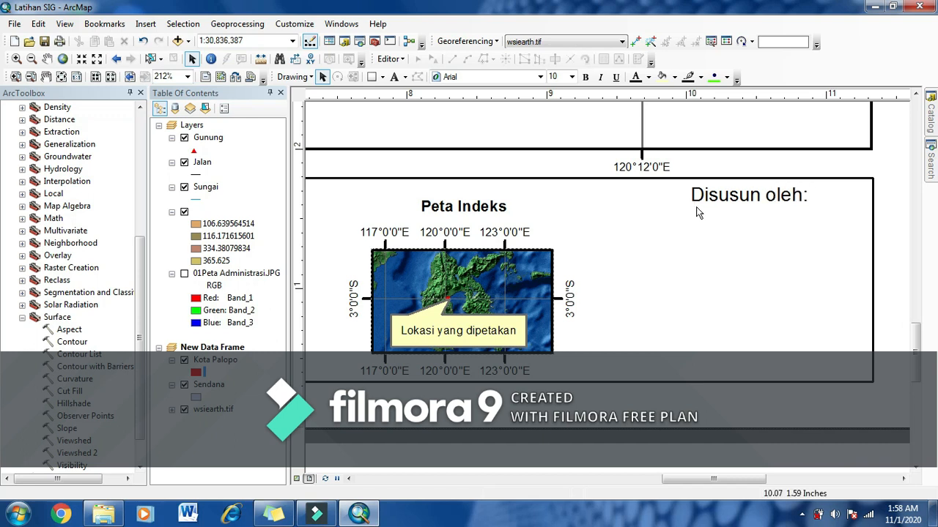
- Add a second line with the author's name and ID number below "Disusun oleh:" and centre-align the text
{"action": "double_click", "coordinate": [709, 198]}
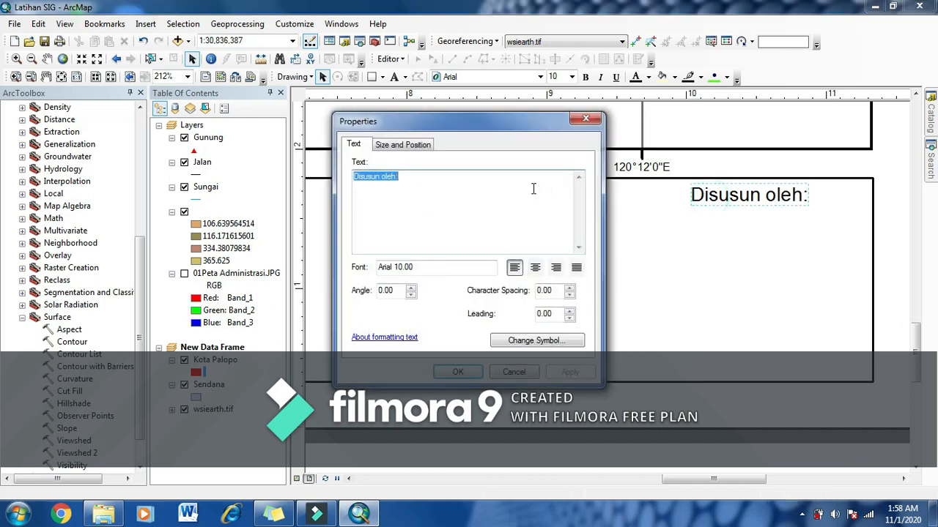
{"action": "left_click", "coordinate": [533, 189]}
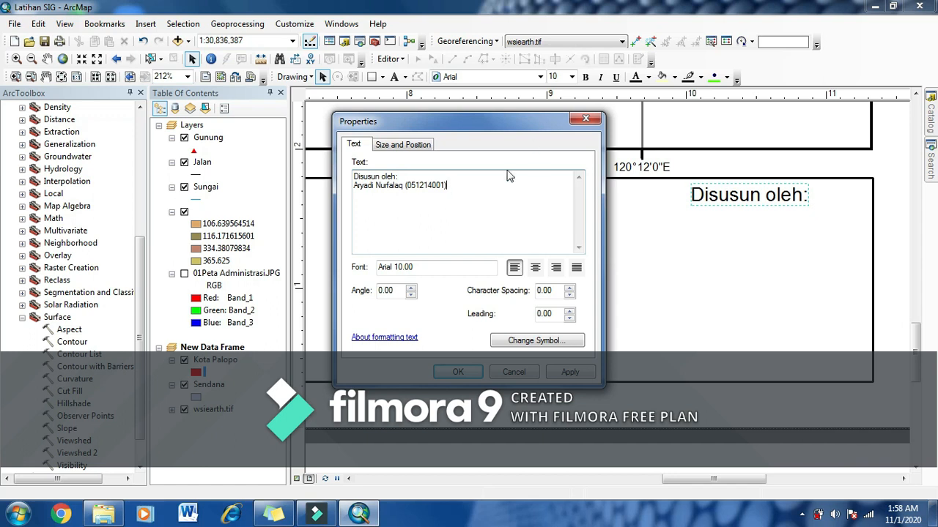
{"action": "left_click", "coordinate": [568, 373]}
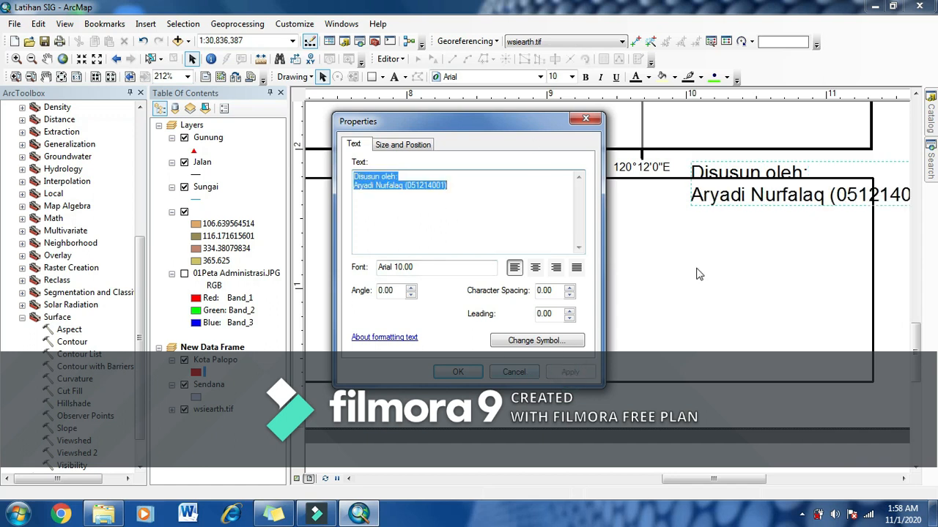
{"action": "left_click", "coordinate": [534, 267]}
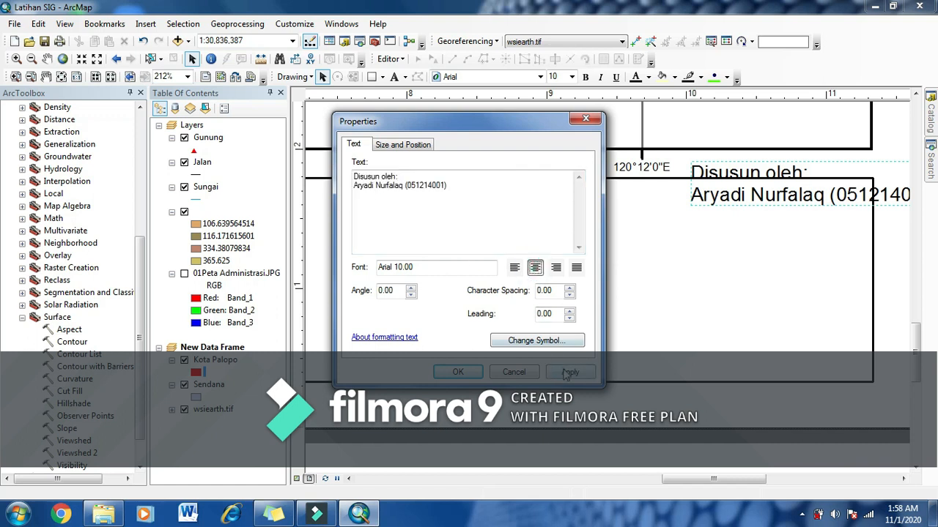
{"action": "left_click", "coordinate": [568, 374]}
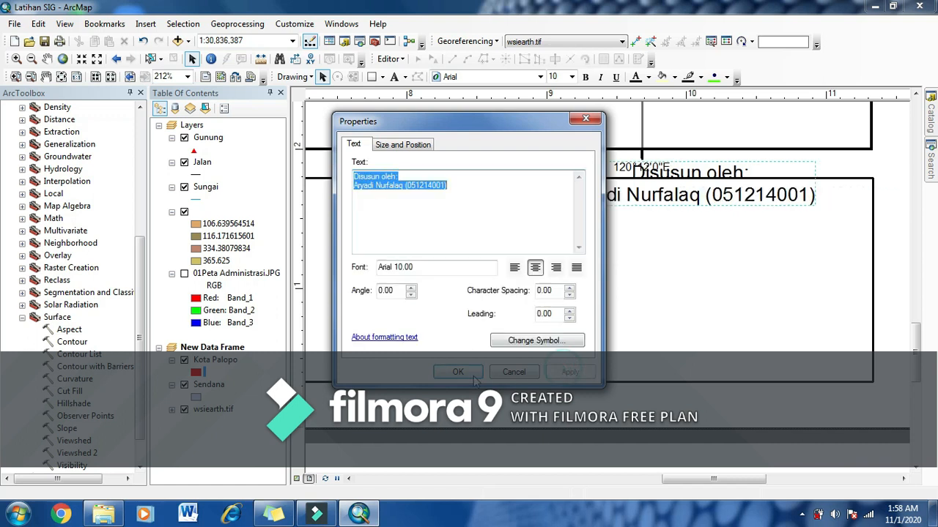
- Set the author credit's font size to 8 and place it in the empty area of the information box beside the index map
{"action": "left_click", "coordinate": [503, 341]}
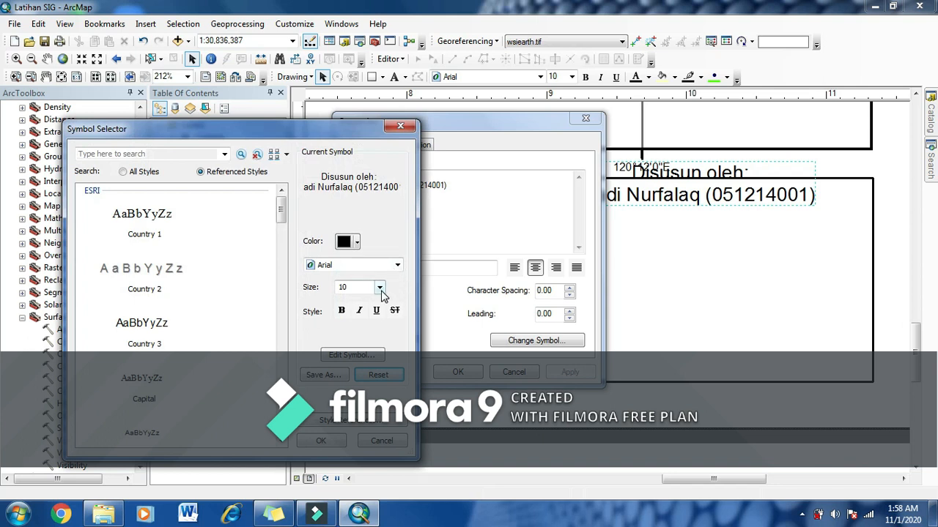
{"action": "left_click", "coordinate": [380, 290]}
{"action": "left_click", "coordinate": [381, 289]}
{"action": "left_click", "coordinate": [379, 289]}
{"action": "left_click", "coordinate": [379, 302]}
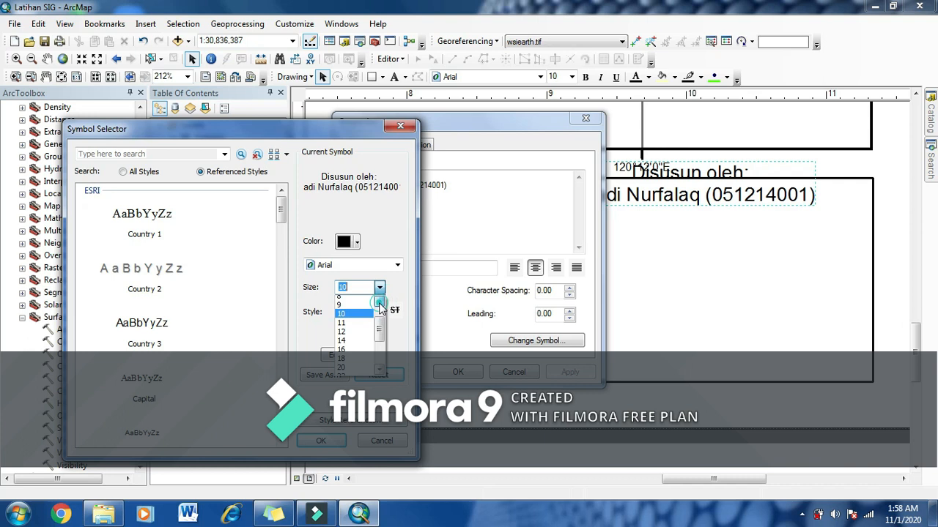
{"action": "left_click", "coordinate": [357, 305]}
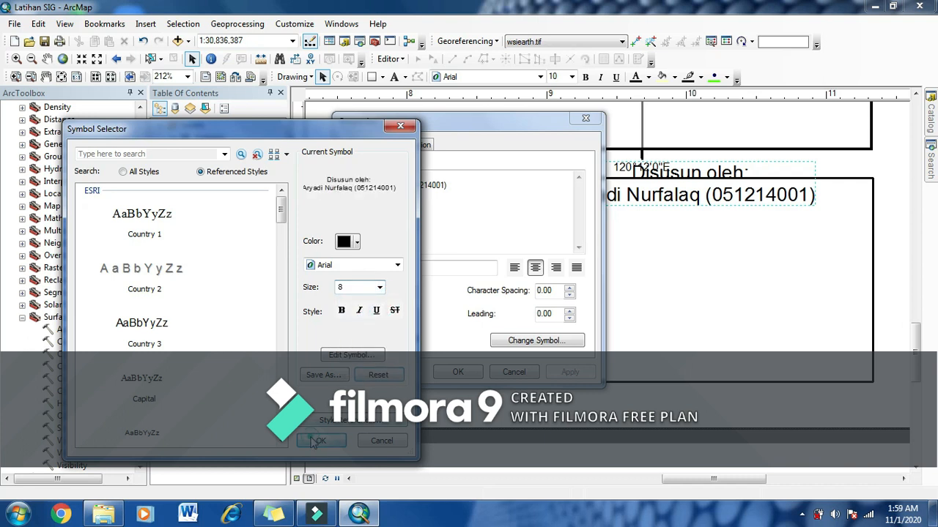
{"action": "left_click", "coordinate": [316, 440]}
{"action": "left_click", "coordinate": [448, 374]}
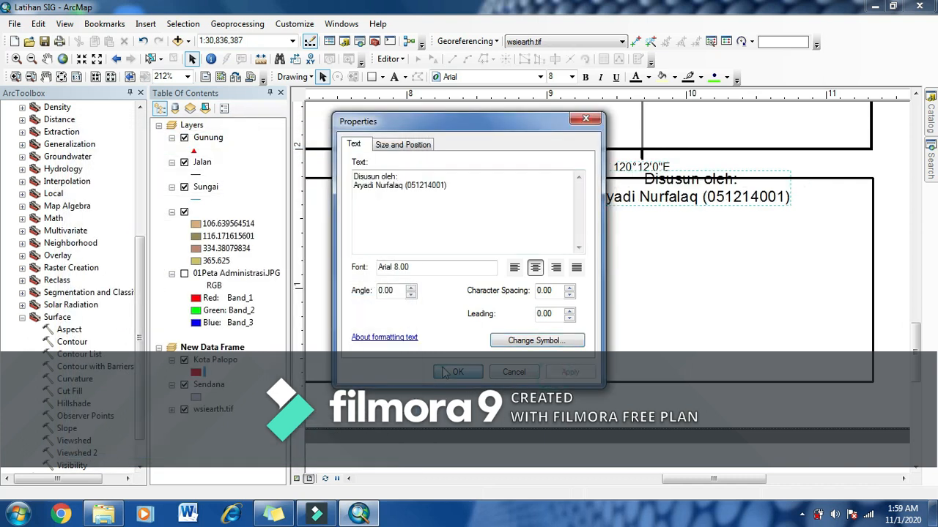
{"action": "left_click_drag", "start_coordinate": [685, 196], "coordinate": [726, 290]}
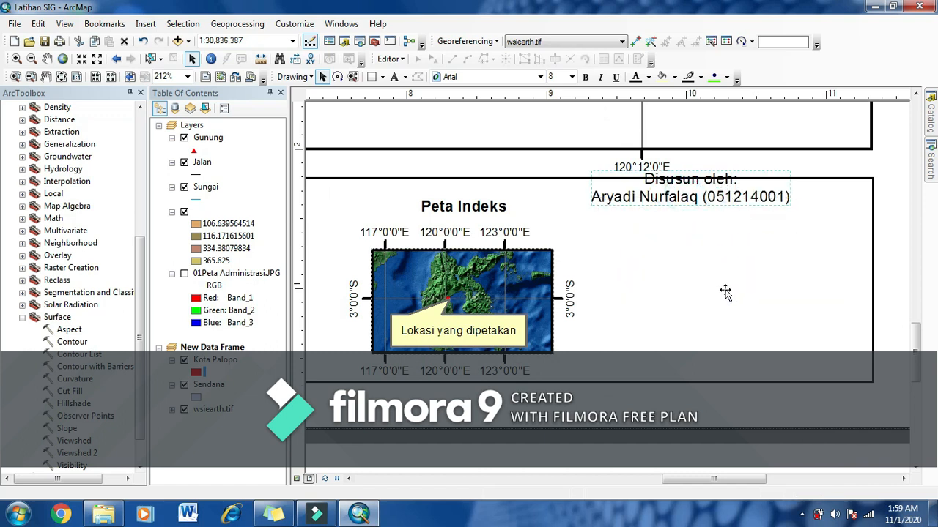
{"action": "left_click", "coordinate": [759, 376]}
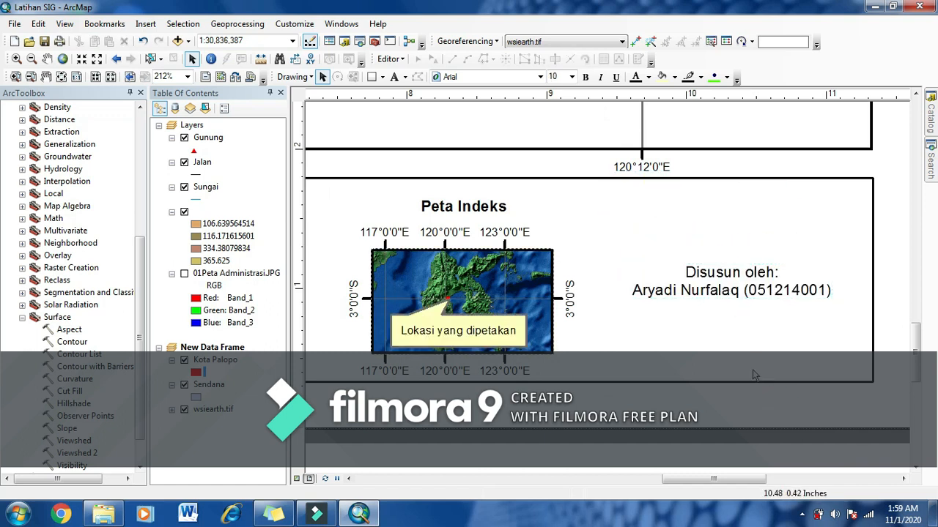
- Add the text "Sumber Data:" above the author credit in the information box
{"action": "scroll", "coordinate": [755, 373], "scroll_direction": "down", "scroll_amount": 2}
{"action": "scroll", "coordinate": [706, 364], "scroll_direction": "down", "scroll_amount": 1}
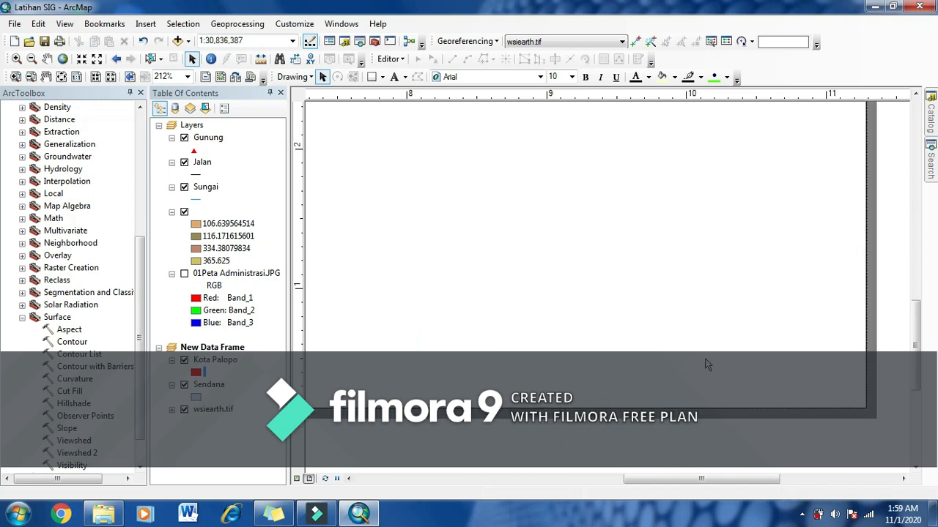
{"action": "scroll", "coordinate": [705, 329], "scroll_direction": "down", "scroll_amount": 1}
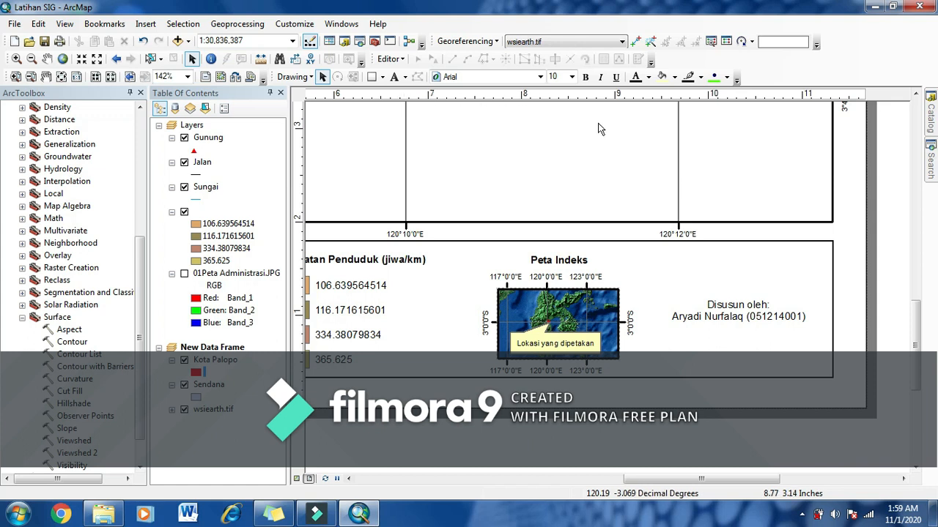
{"action": "scroll", "coordinate": [602, 128], "scroll_direction": "down", "scroll_amount": 5}
{"action": "scroll", "coordinate": [605, 133], "scroll_direction": "up", "scroll_amount": 4}
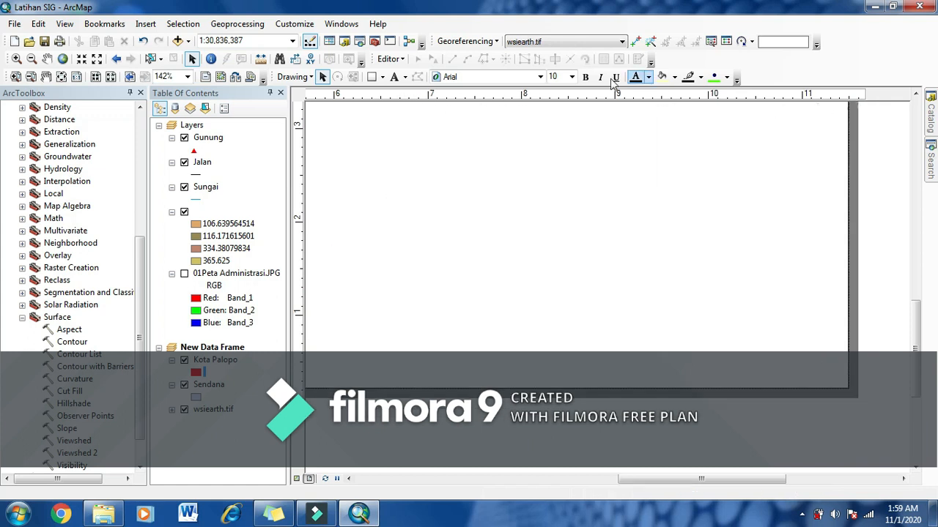
{"action": "left_click_drag", "start_coordinate": [915, 338], "coordinate": [917, 314]}
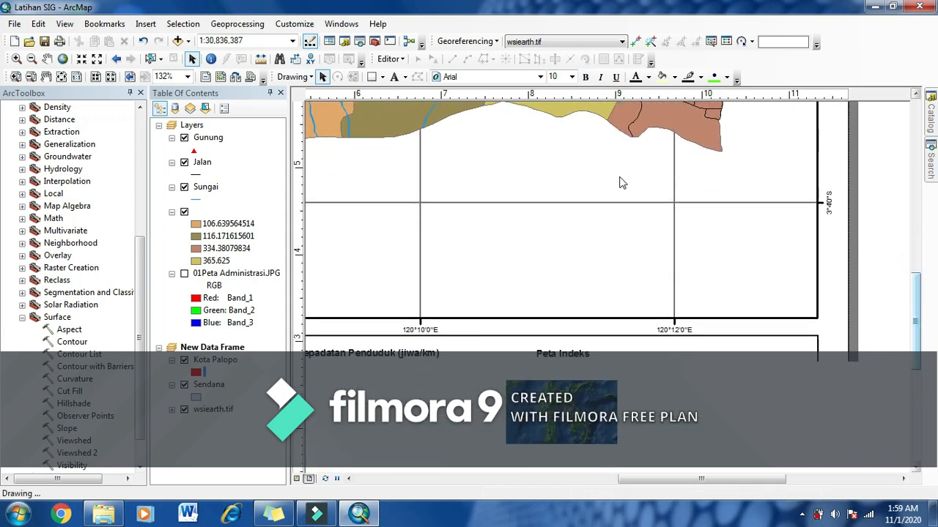
{"action": "left_click", "coordinate": [395, 77]}
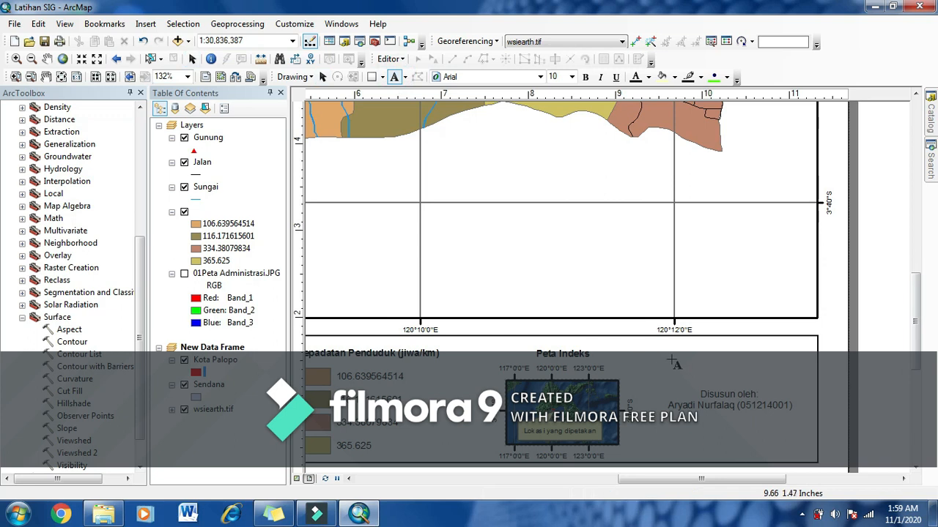
{"action": "left_click", "coordinate": [683, 343]}
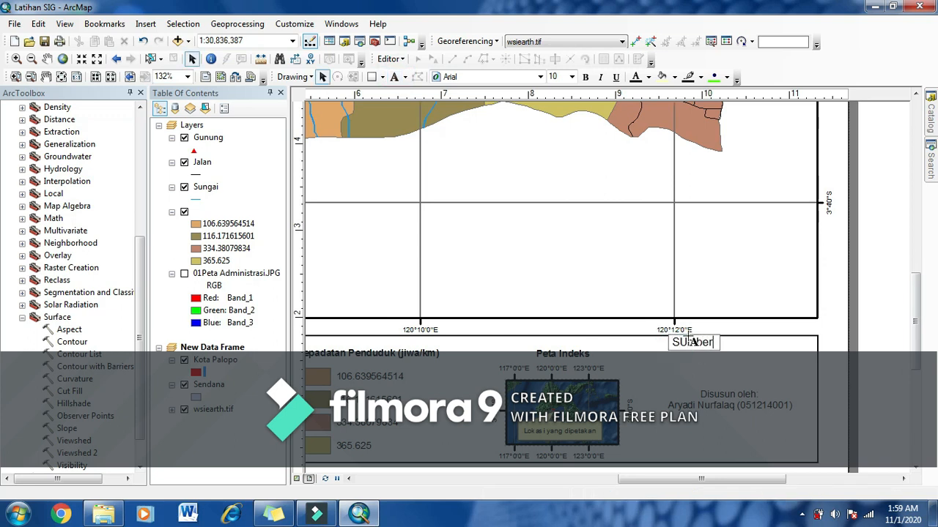
{"action": "key", "text": "BackSpace"}
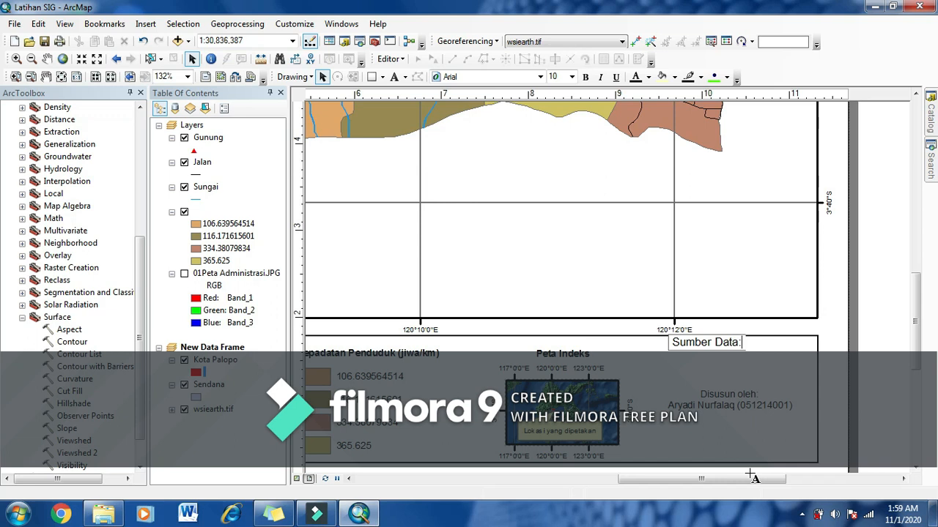
{"action": "key", "text": "Return"}
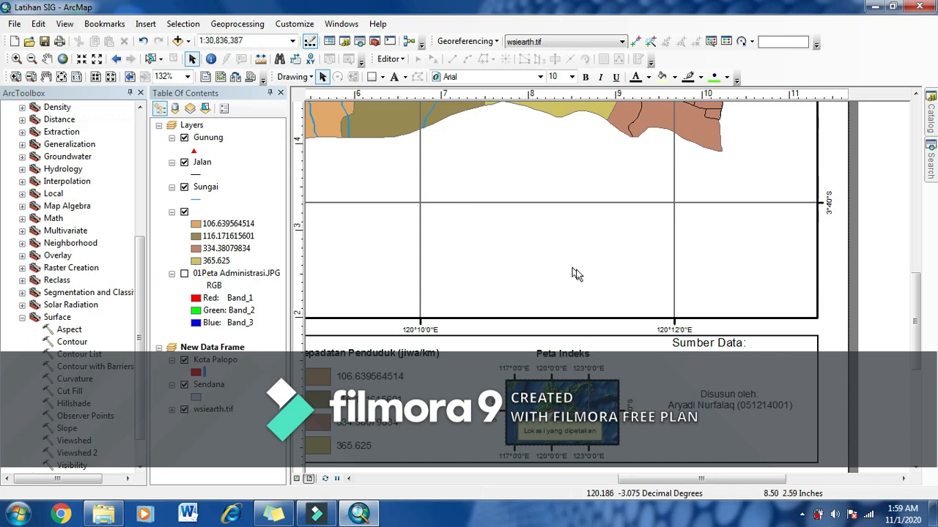
- Open the properties of the "Sumber Data:" text with its wording ready for editing
{"action": "left_click", "coordinate": [686, 346]}
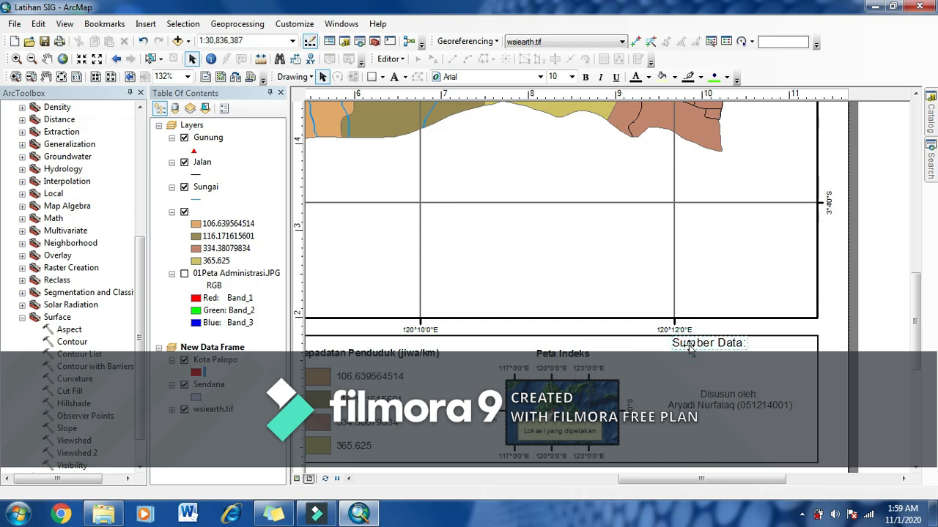
{"action": "double_click", "coordinate": [686, 346]}
{"action": "left_click", "coordinate": [489, 177]}
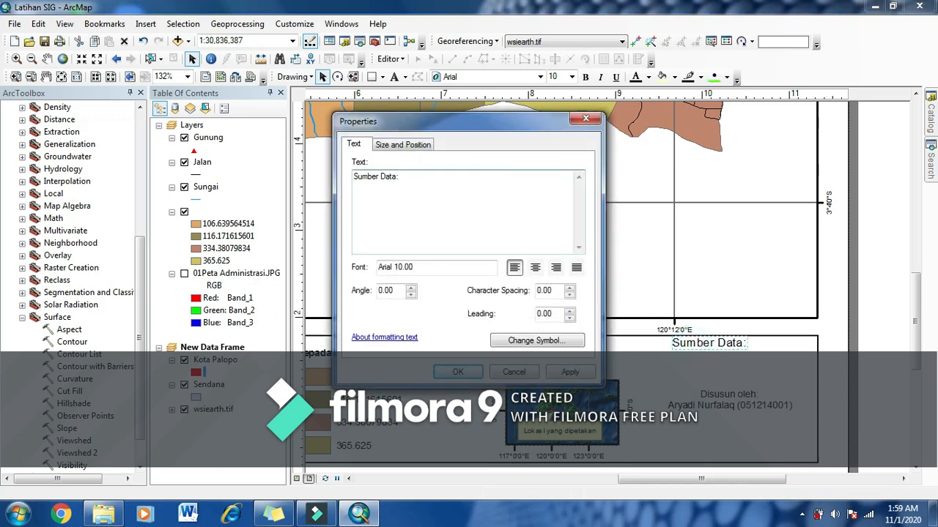
- Open the 01Peta Administrasi image from the Pertemuan IV SIG 2020 folder on drive D and examine its map information panel
{"action": "left_click", "coordinate": [101, 511]}
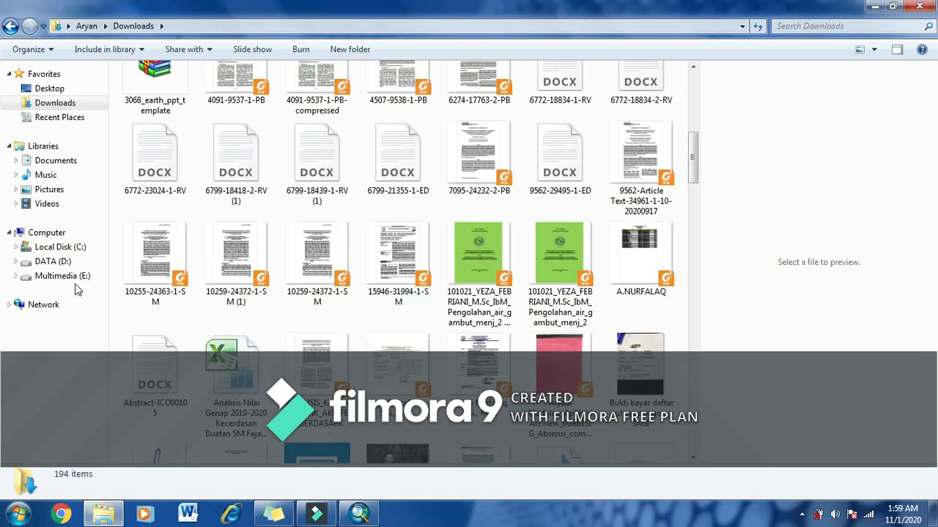
{"action": "left_click", "coordinate": [72, 262]}
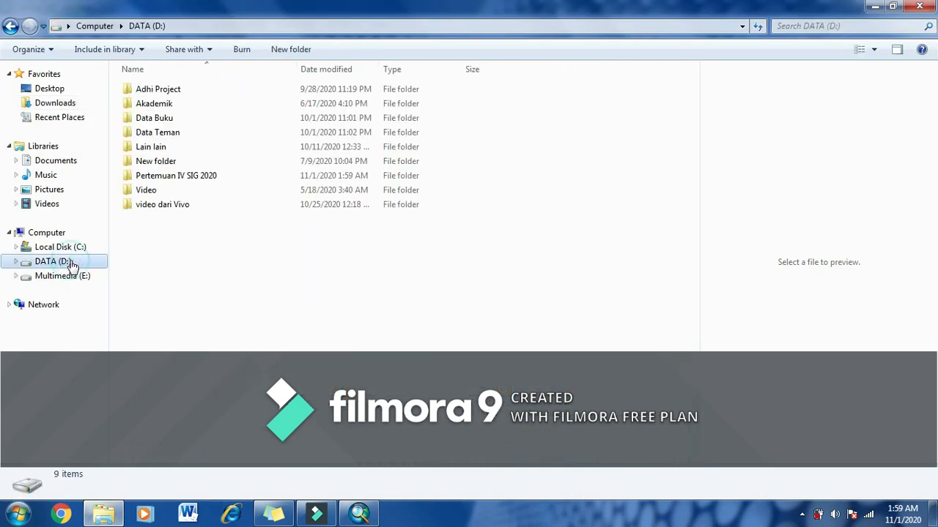
{"action": "double_click", "coordinate": [177, 180]}
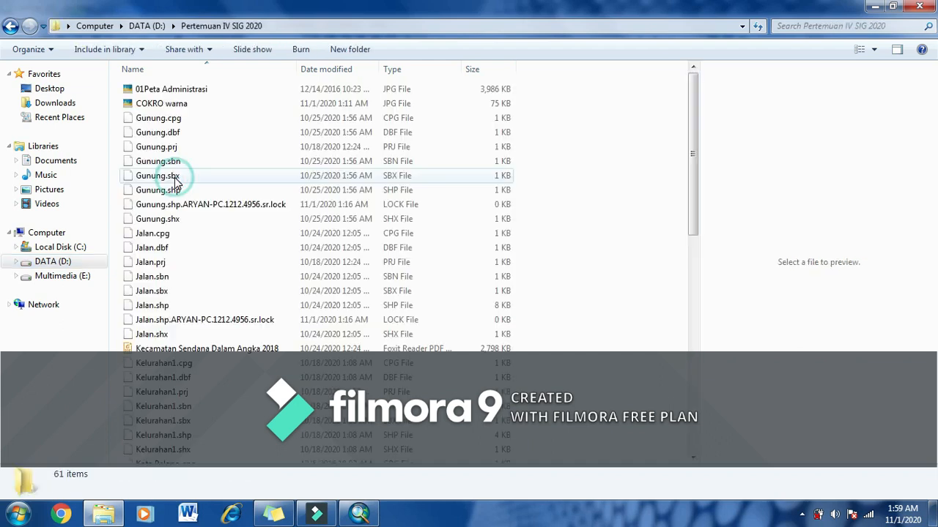
{"action": "left_click", "coordinate": [176, 90]}
{"action": "double_click", "coordinate": [176, 90]}
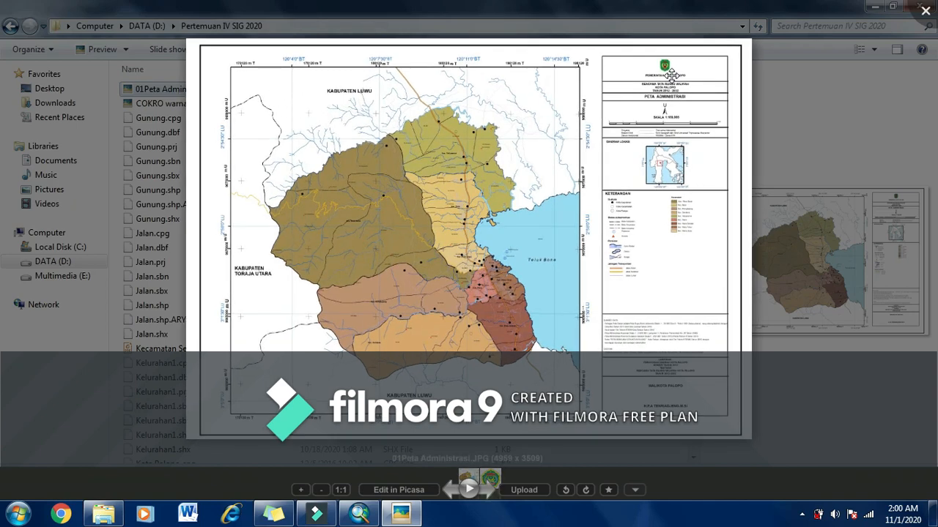
{"action": "scroll", "coordinate": [701, 145], "scroll_direction": "up", "scroll_amount": 5}
{"action": "scroll", "coordinate": [698, 95], "scroll_direction": "down", "scroll_amount": 3}
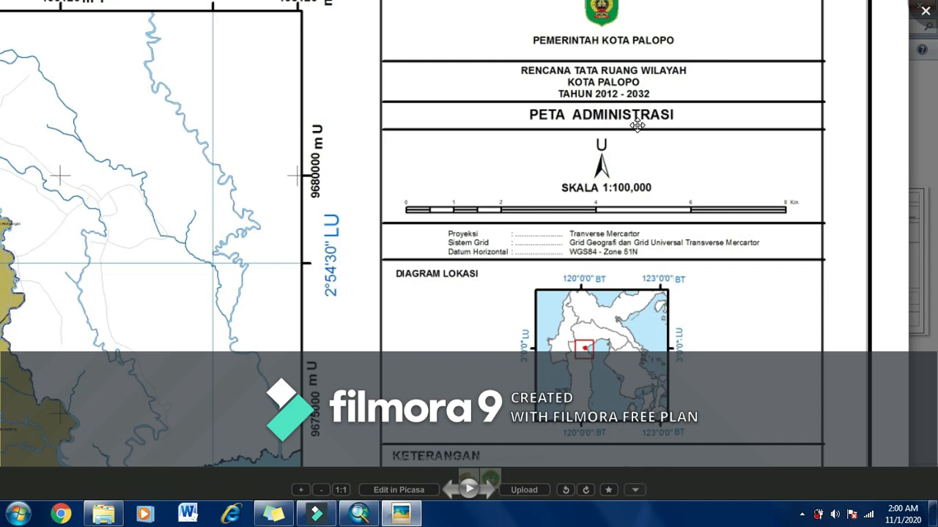
{"action": "scroll", "coordinate": [637, 125], "scroll_direction": "down", "scroll_amount": 6}
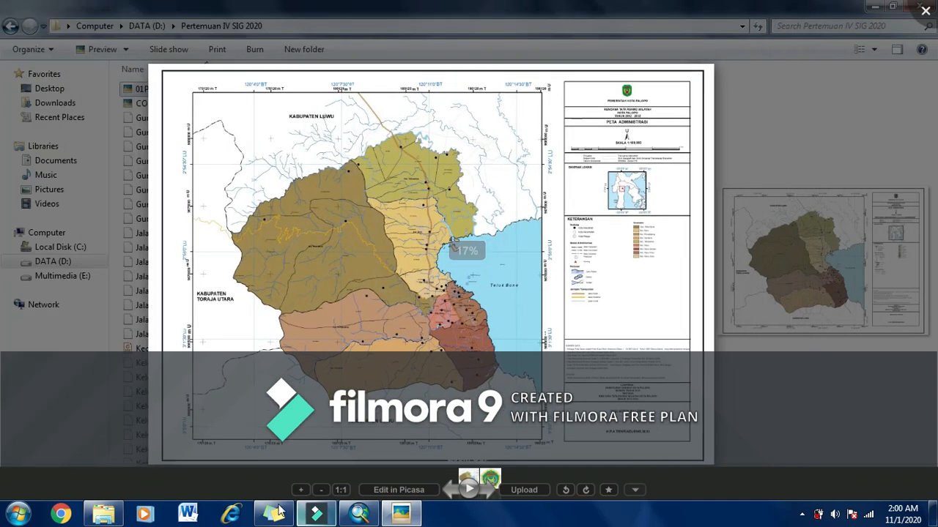
- Return to ArcMap and add the line "Peta Administrasi Kota Palopo" beneath "Sumber Data:" in the source text
{"action": "left_click", "coordinate": [359, 513]}
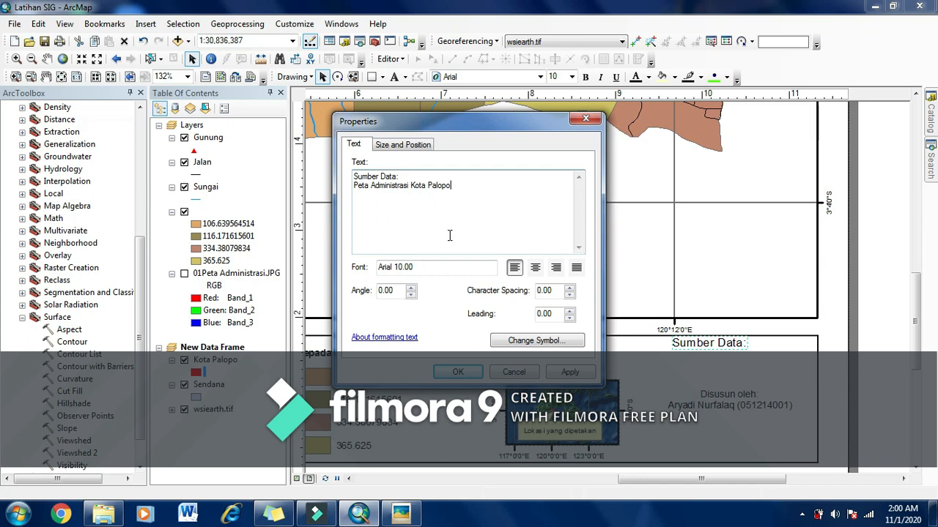
{"action": "left_click", "coordinate": [570, 372]}
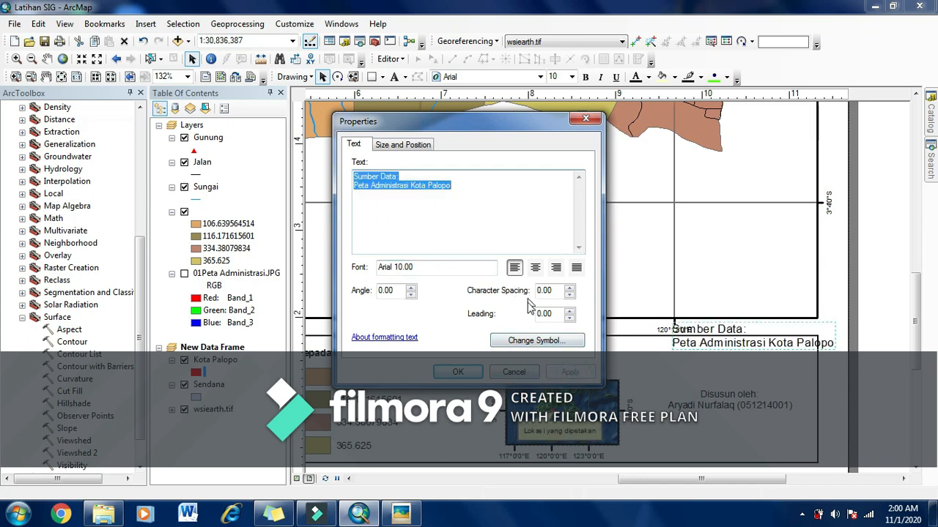
- Set the font size of the data source text to 8
{"action": "left_click", "coordinate": [534, 268]}
{"action": "left_click", "coordinate": [548, 342]}
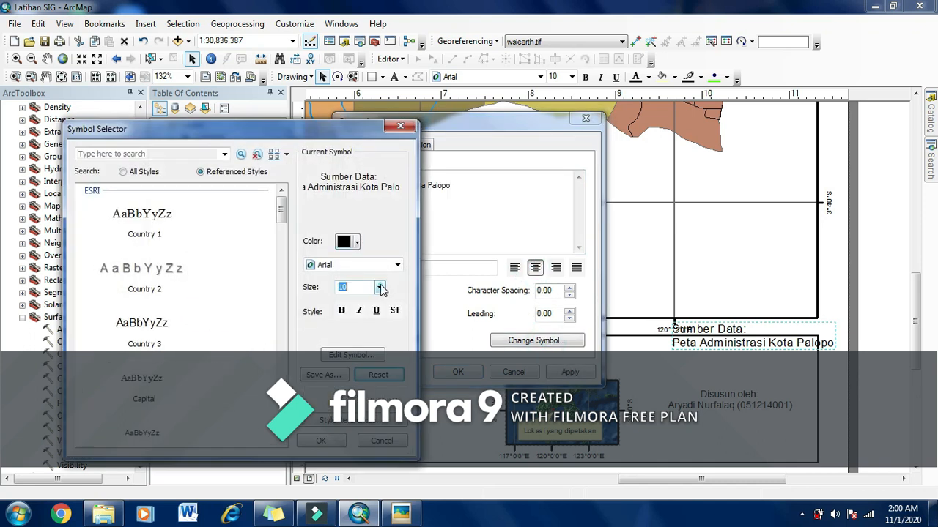
{"action": "left_click", "coordinate": [379, 287]}
{"action": "left_click", "coordinate": [374, 302]}
{"action": "left_click", "coordinate": [379, 288]}
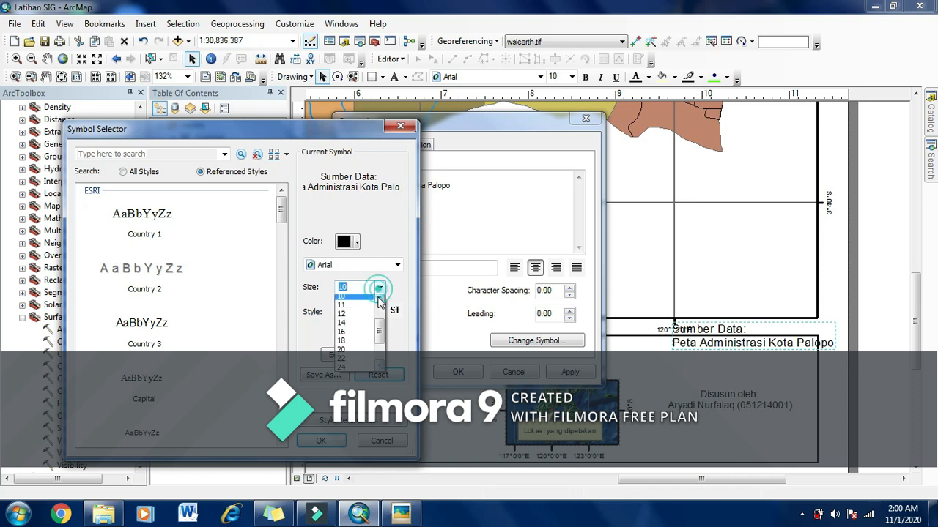
{"action": "left_click", "coordinate": [379, 301]}
{"action": "left_click", "coordinate": [378, 301]}
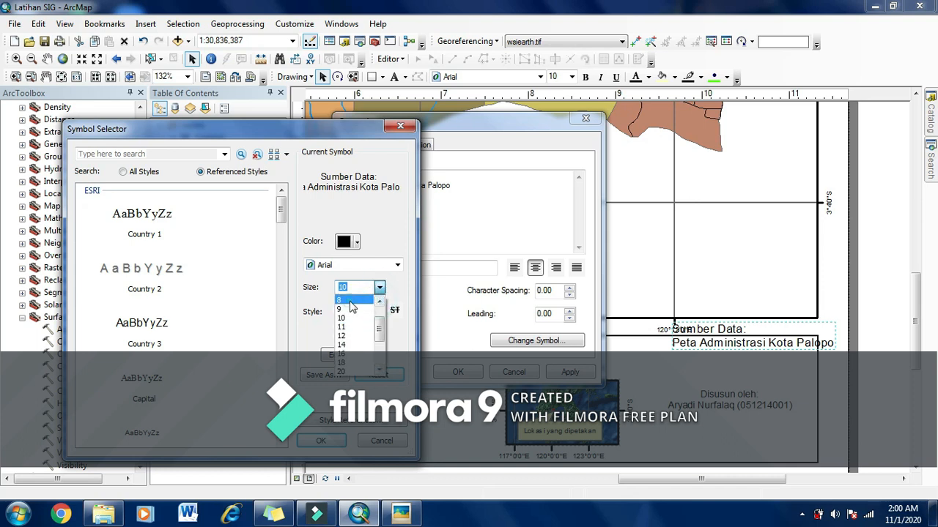
{"action": "left_click", "coordinate": [341, 300]}
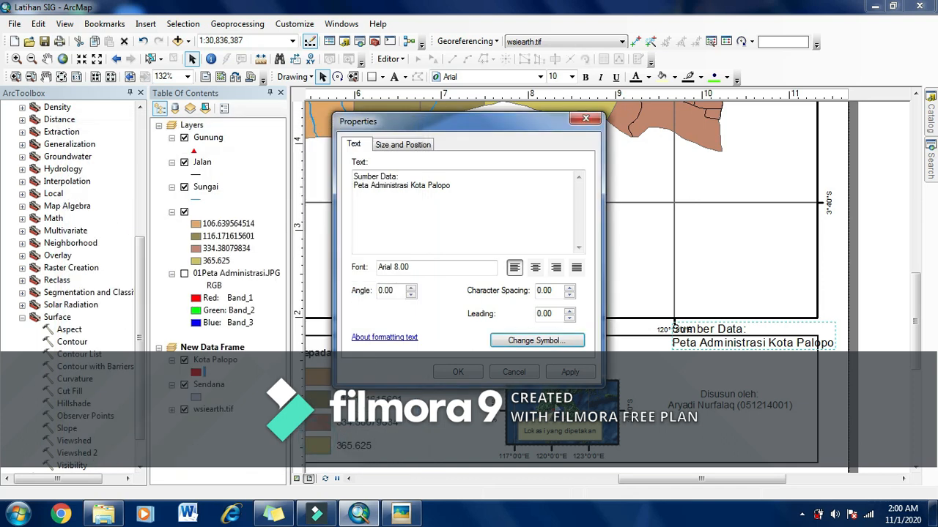
{"action": "left_click", "coordinate": [569, 372]}
{"action": "left_click", "coordinate": [457, 372]}
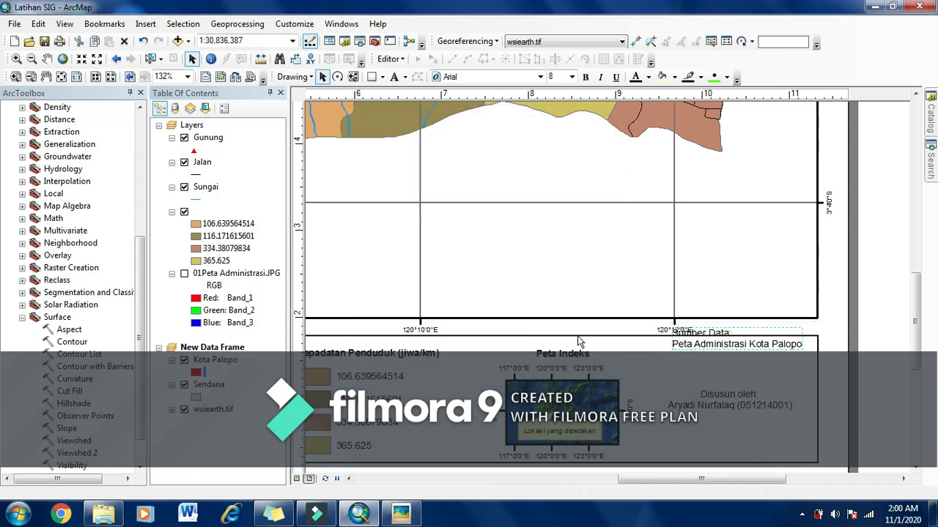
- Centre-align the data source text and move it inside the information box above the author credit
{"action": "right_click", "coordinate": [692, 334]}
{"action": "left_click", "coordinate": [705, 323]}
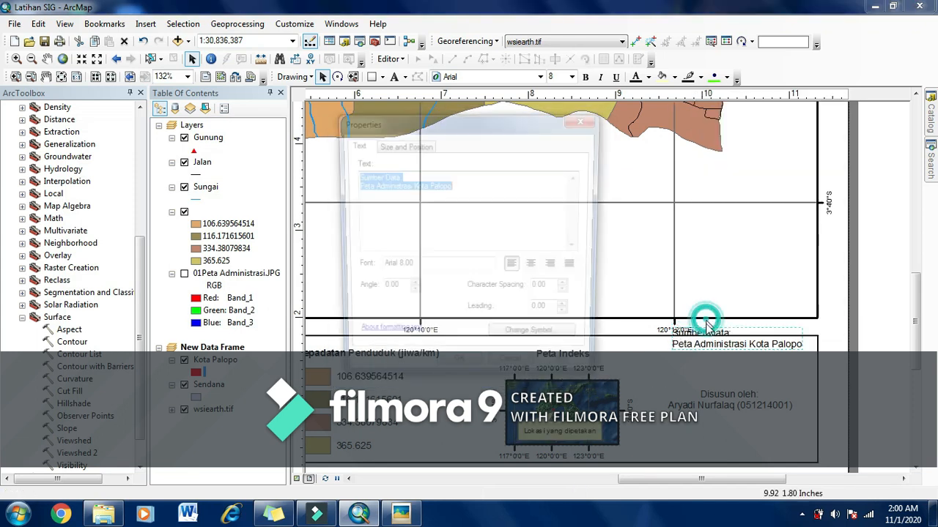
{"action": "left_click", "coordinate": [535, 268]}
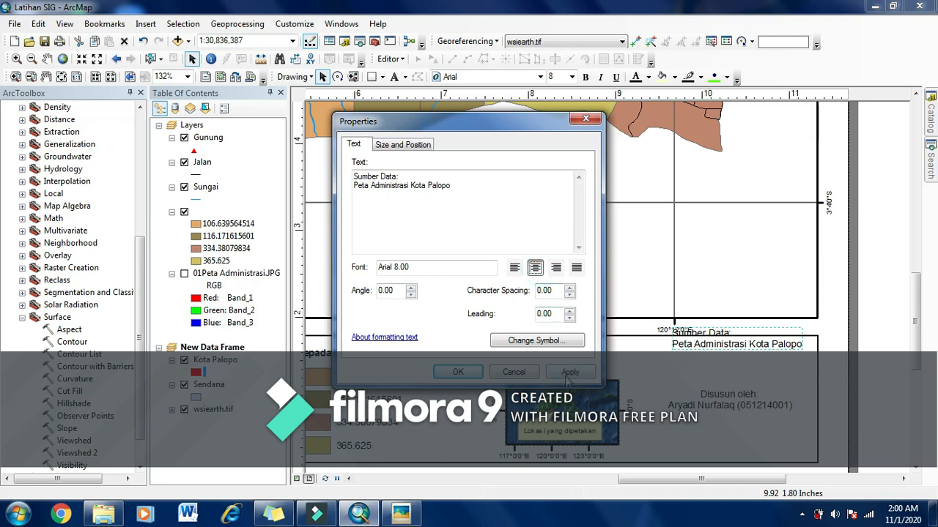
{"action": "left_click", "coordinate": [569, 372]}
{"action": "left_click", "coordinate": [438, 373]}
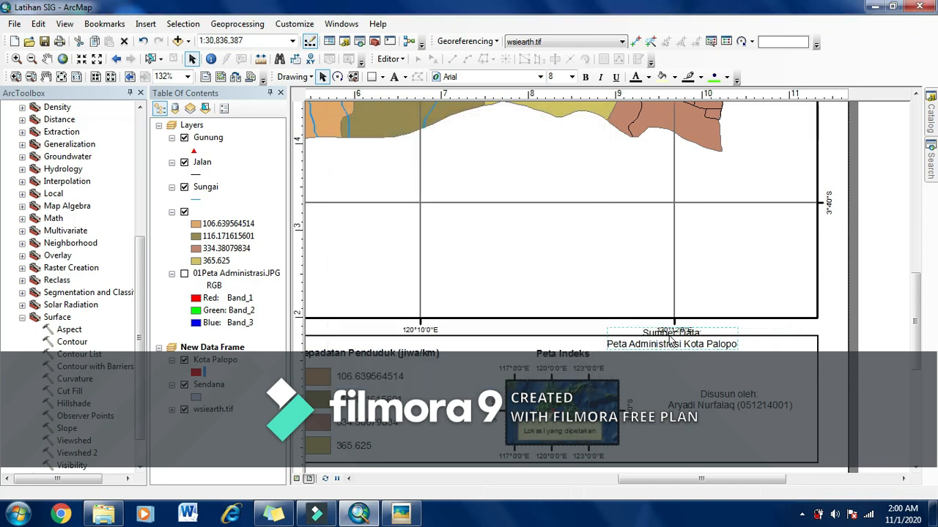
{"action": "left_click_drag", "start_coordinate": [669, 338], "coordinate": [761, 366]}
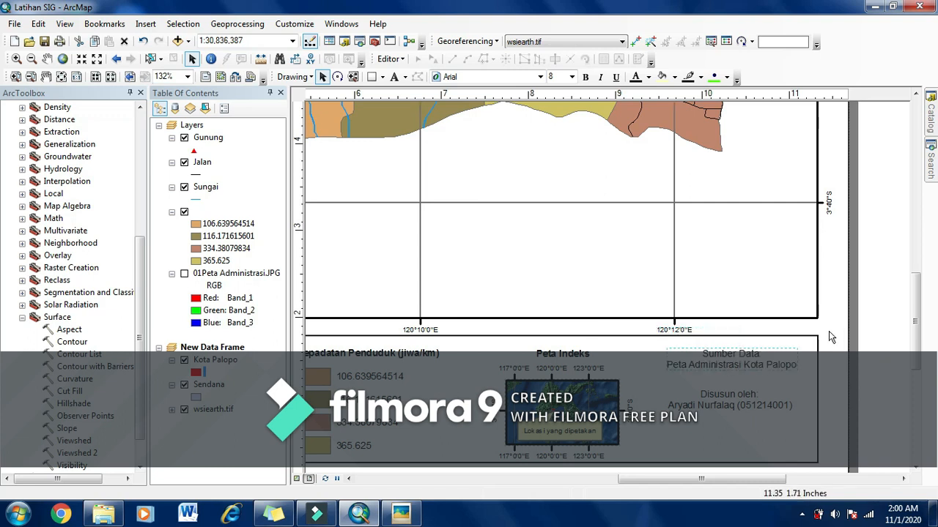
{"action": "left_click", "coordinate": [868, 337]}
{"action": "left_click_drag", "start_coordinate": [914, 332], "coordinate": [913, 352]}
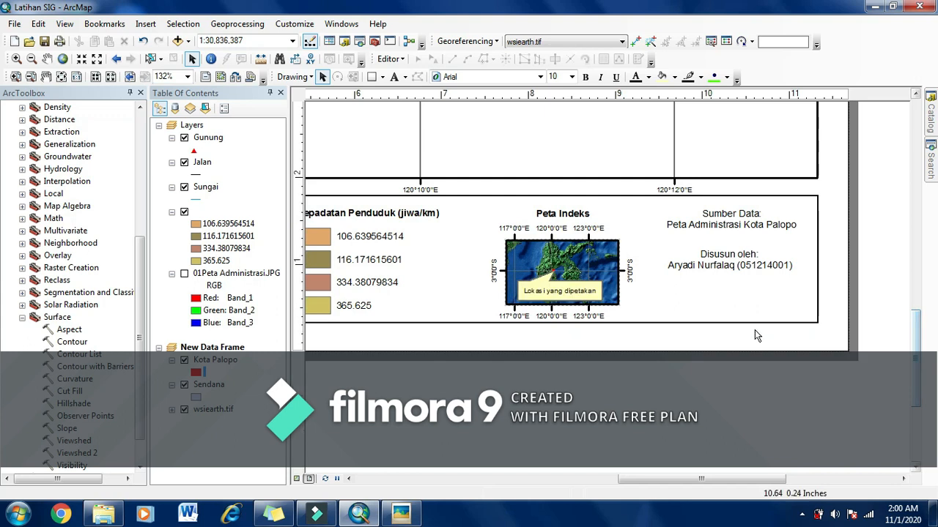
{"action": "left_click", "coordinate": [718, 268]}
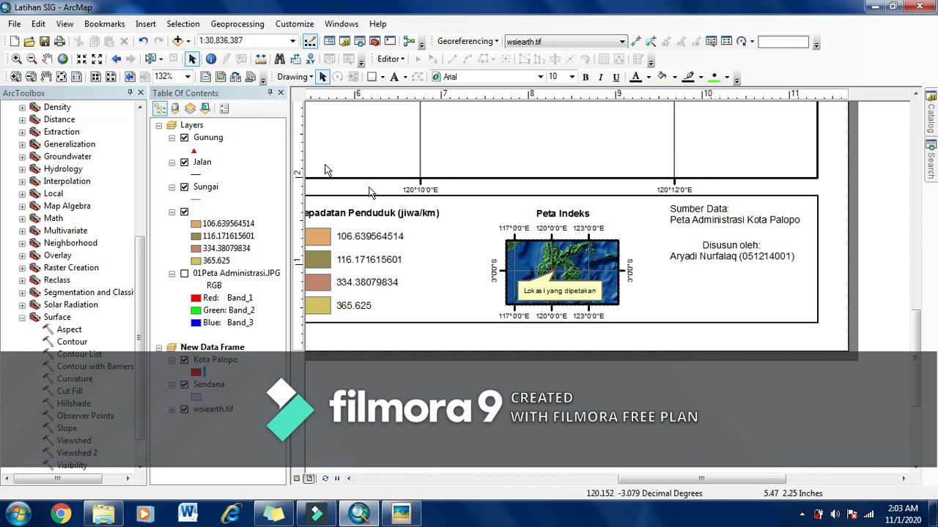
- Insert the COKRO warna picture from the Pertemuan IV SIG 2020 folder on drive D and place it below the author credit
{"action": "left_click", "coordinate": [146, 24]}
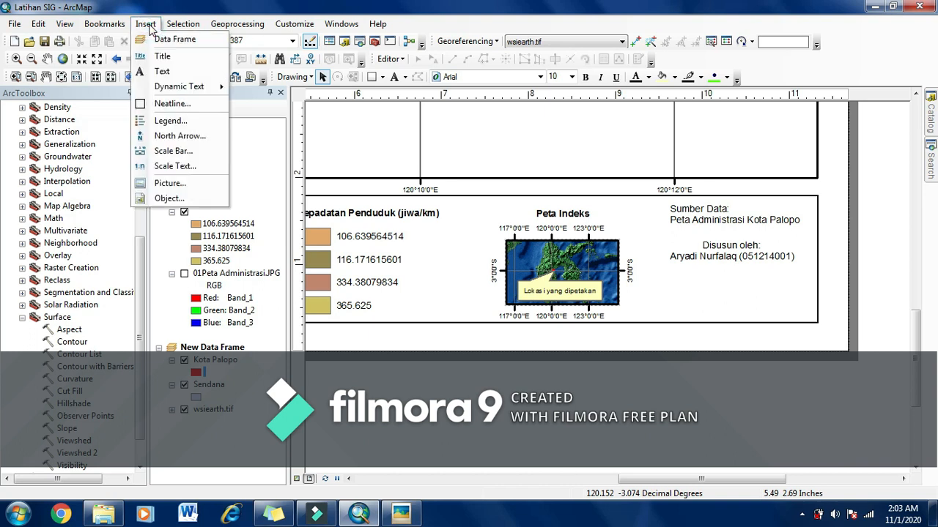
{"action": "left_click", "coordinate": [160, 184]}
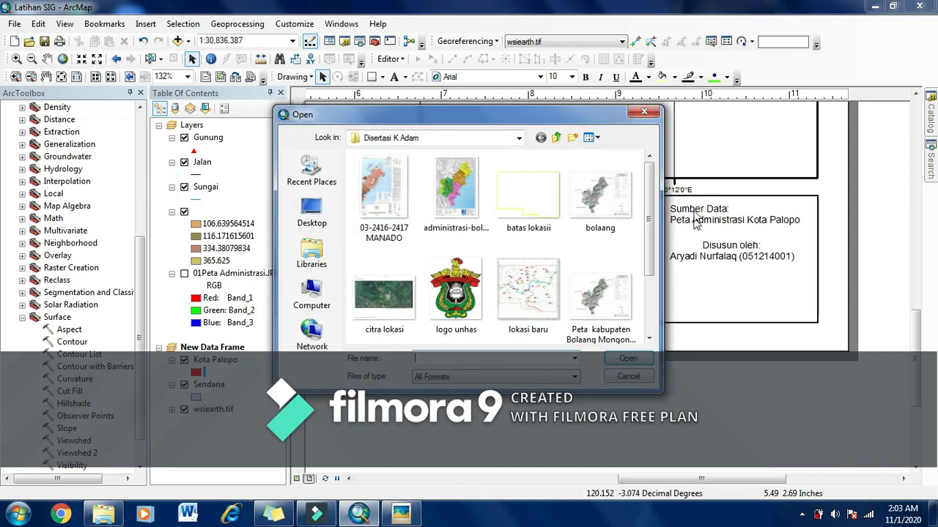
{"action": "left_click_drag", "start_coordinate": [647, 184], "coordinate": [648, 279]}
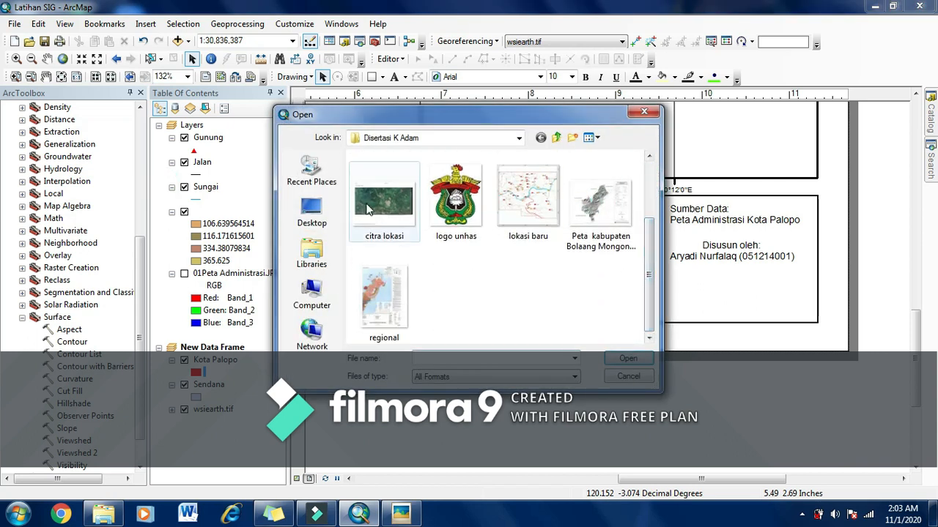
{"action": "left_click", "coordinate": [518, 137]}
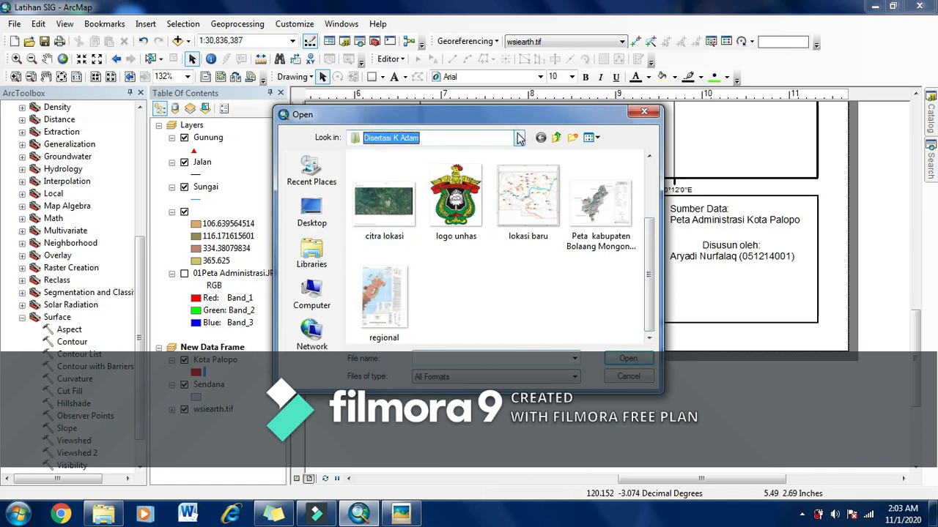
{"action": "left_click", "coordinate": [518, 137]}
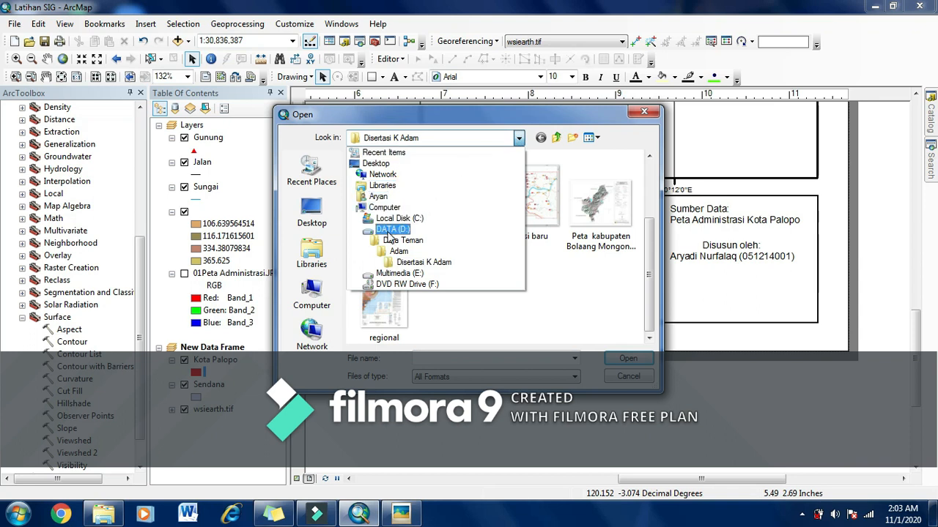
{"action": "left_click", "coordinate": [389, 230]}
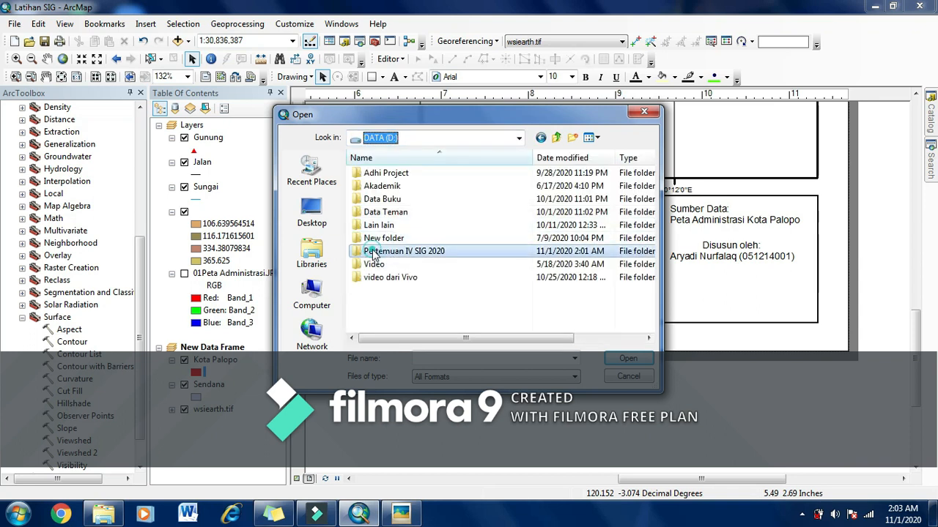
{"action": "double_click", "coordinate": [372, 251]}
{"action": "left_click", "coordinate": [456, 192]}
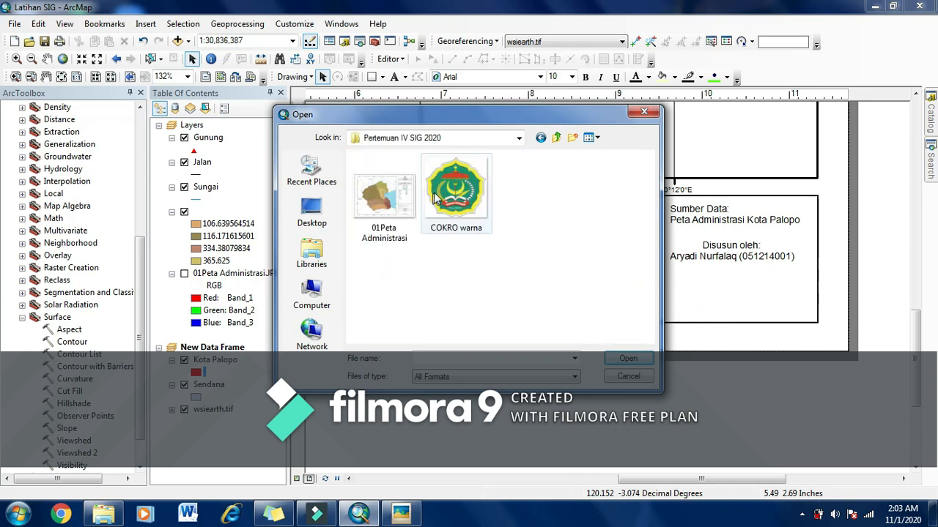
{"action": "left_click", "coordinate": [624, 359]}
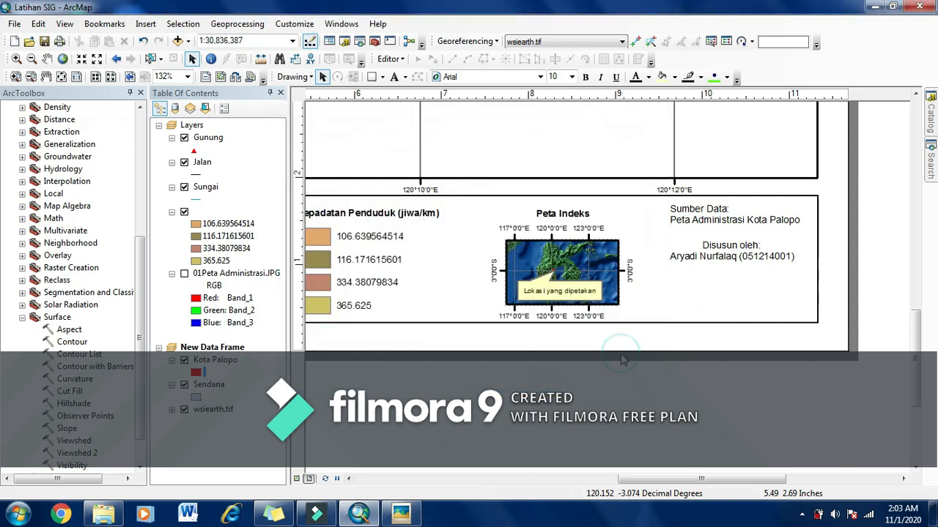
{"action": "left_click_drag", "start_coordinate": [495, 147], "coordinate": [728, 289]}
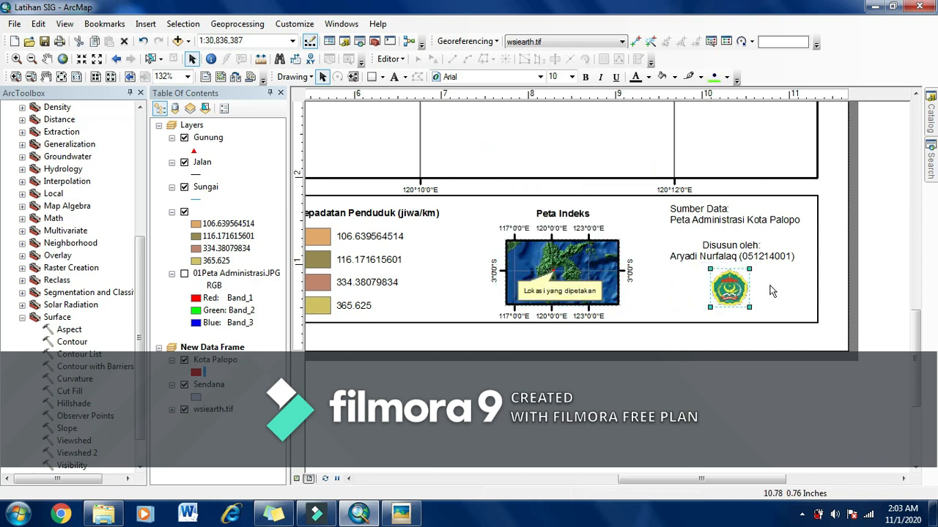
- Nudge the author credit upward, then shrink the logo and centre it just below the credit
{"action": "left_click", "coordinate": [748, 254]}
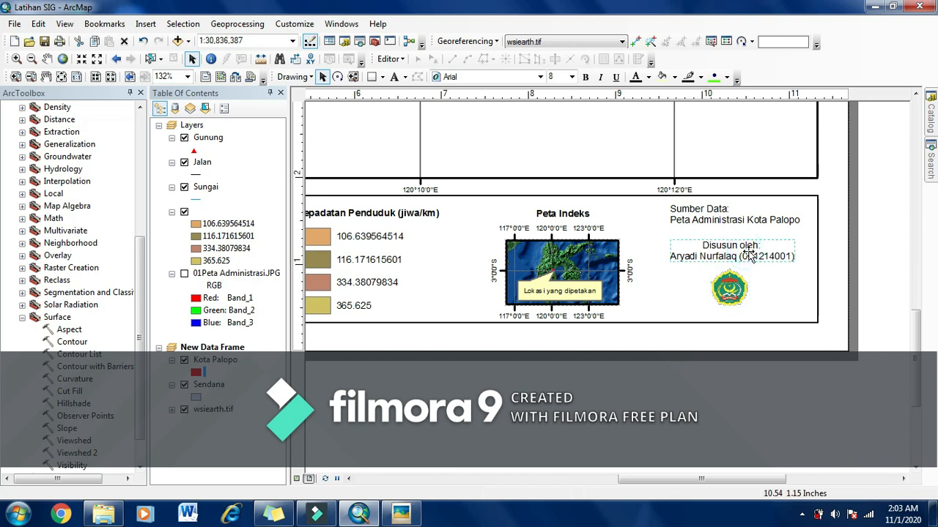
{"action": "key", "text": "Up"}
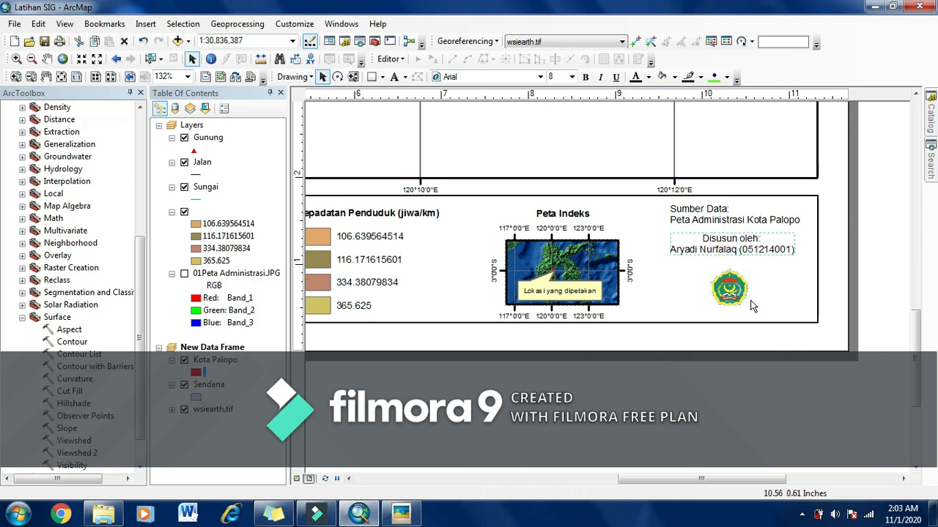
{"action": "scroll", "coordinate": [751, 307], "scroll_direction": "up", "scroll_amount": 2}
{"action": "left_click", "coordinate": [720, 284]}
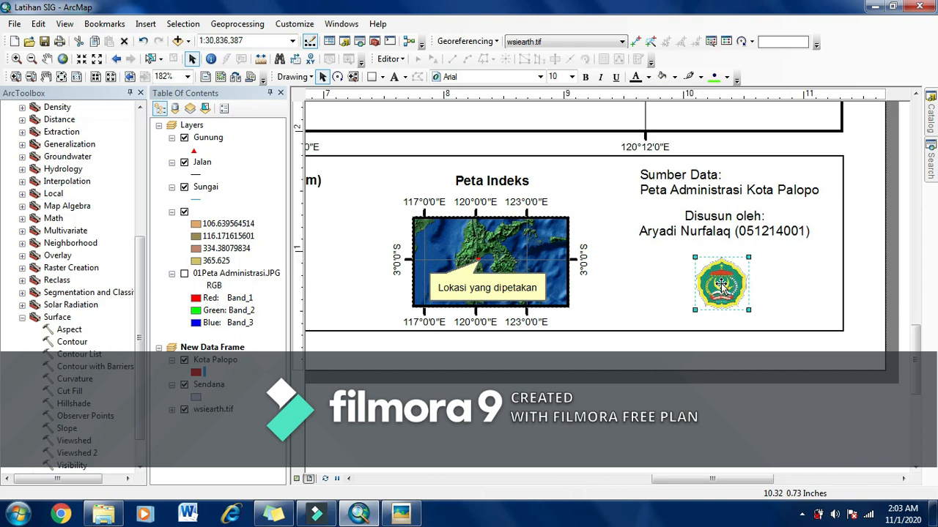
{"action": "left_click_drag", "start_coordinate": [720, 285], "coordinate": [726, 280]}
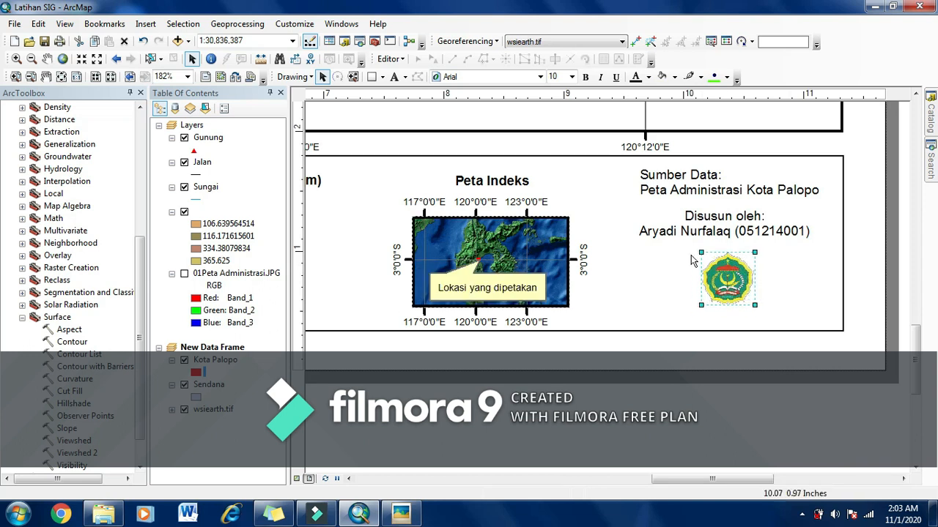
{"action": "left_click_drag", "start_coordinate": [700, 252], "coordinate": [726, 274]}
{"action": "left_click", "coordinate": [727, 228]}
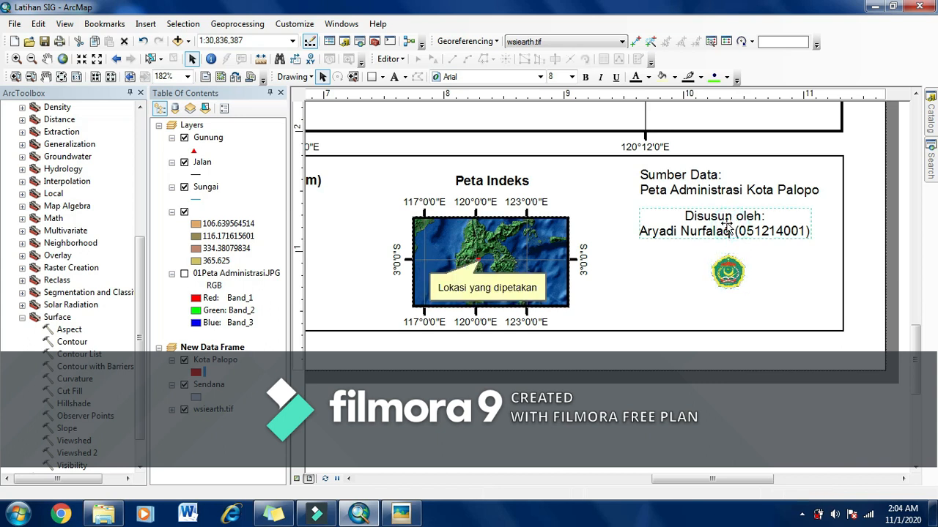
{"action": "left_click", "coordinate": [697, 201]}
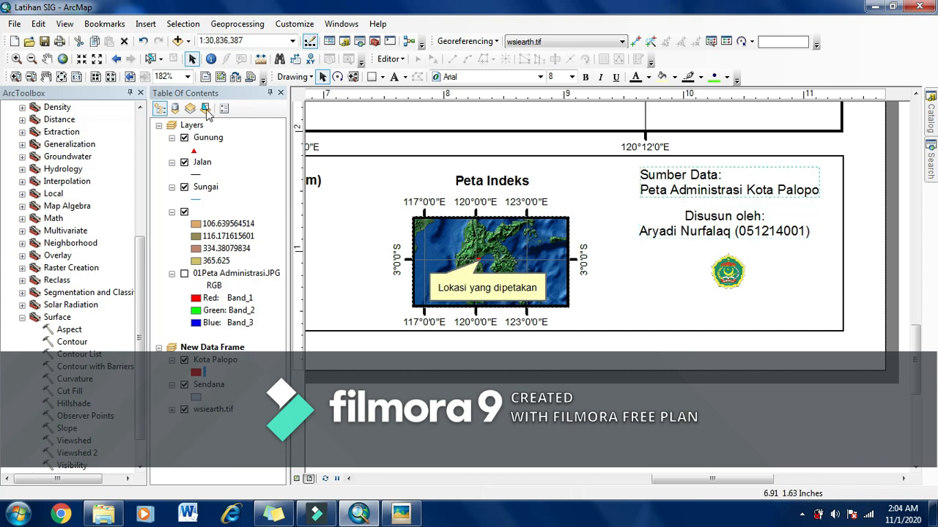
{"action": "left_click", "coordinate": [673, 379]}
- Add the text "Fakultas Teknik Komputer" below the logo in the information box
{"action": "left_click", "coordinate": [394, 76]}
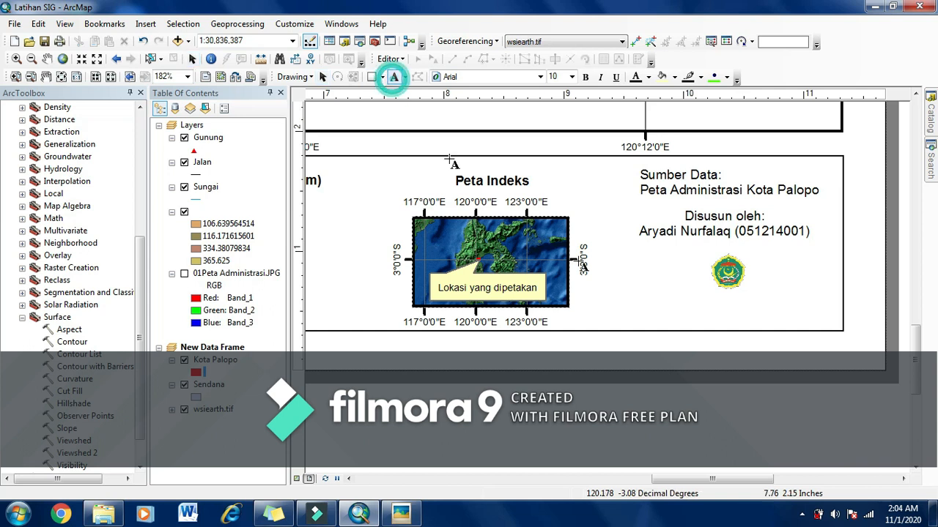
{"action": "left_click", "coordinate": [689, 307]}
{"action": "key", "text": "BackSpace"}
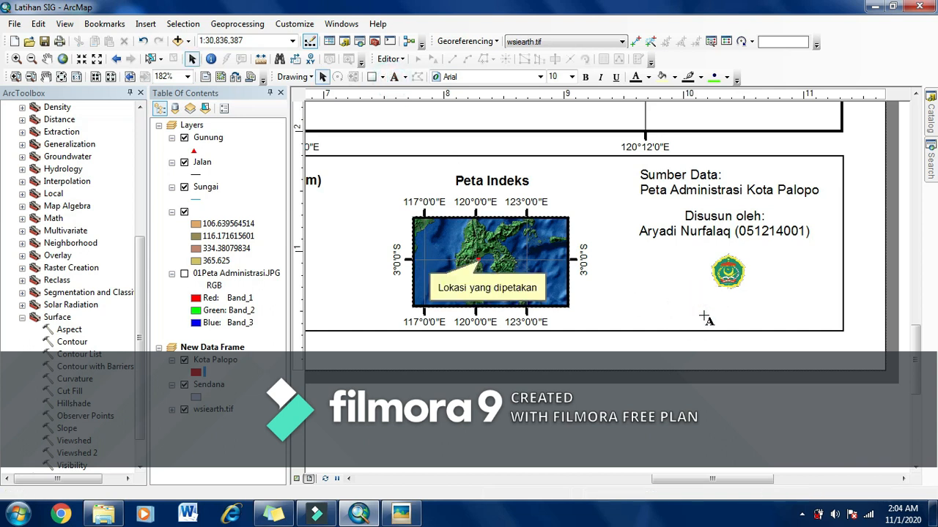
{"action": "type", "text": "Fakultas Teknik Komputer"}
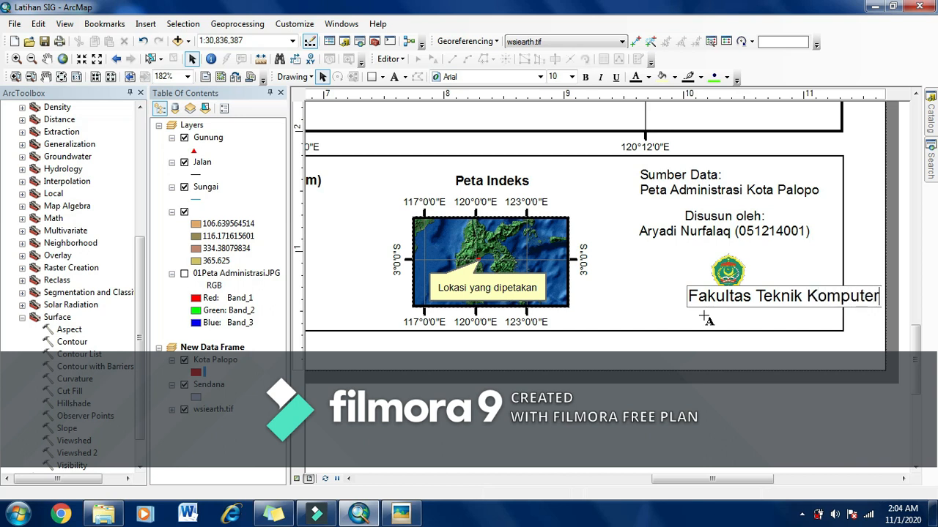
{"action": "key", "text": "Return"}
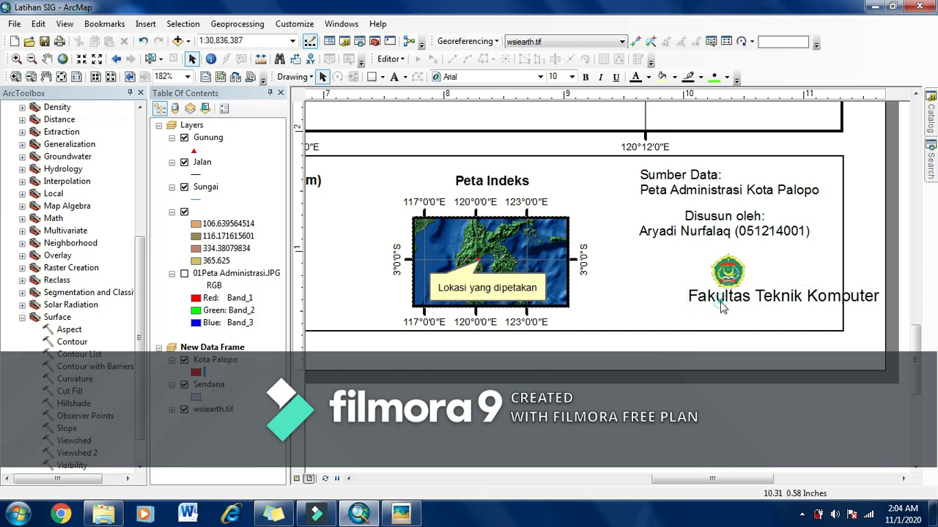
- Add the line "Universitas Cokroaminoto Palopo" beneath "Fakultas Teknik Komputer" and centre-align both lines
{"action": "double_click", "coordinate": [721, 306]}
{"action": "left_click", "coordinate": [463, 185]}
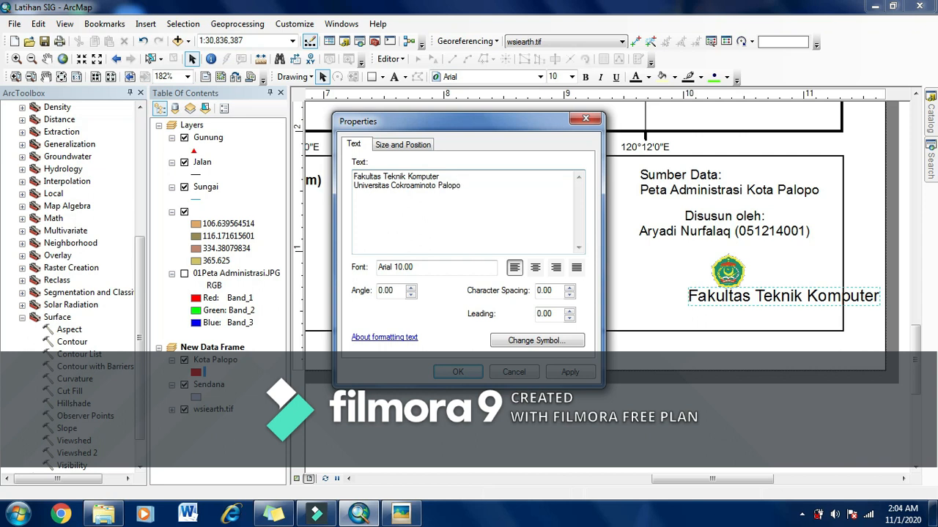
{"action": "left_click_drag", "start_coordinate": [463, 184], "coordinate": [351, 179]}
{"action": "left_click", "coordinate": [535, 268]}
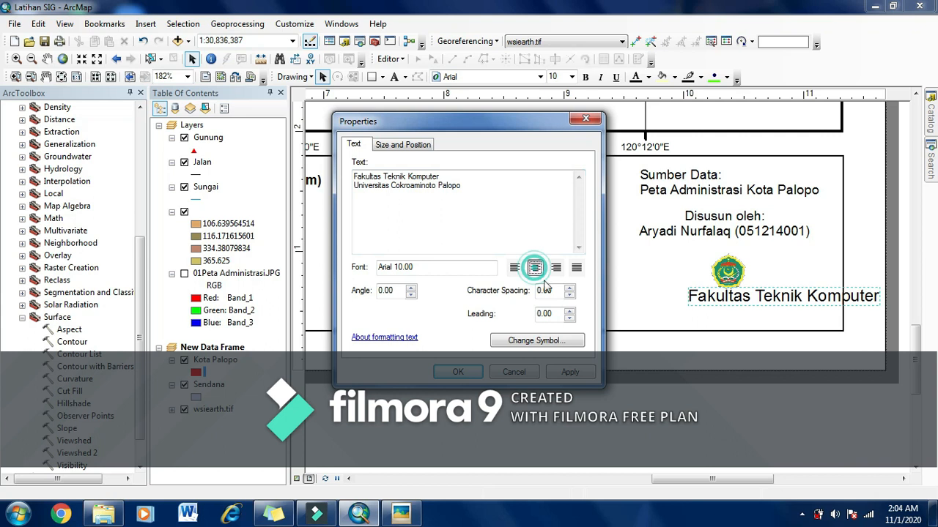
{"action": "left_click", "coordinate": [570, 373]}
{"action": "left_click", "coordinate": [477, 373]}
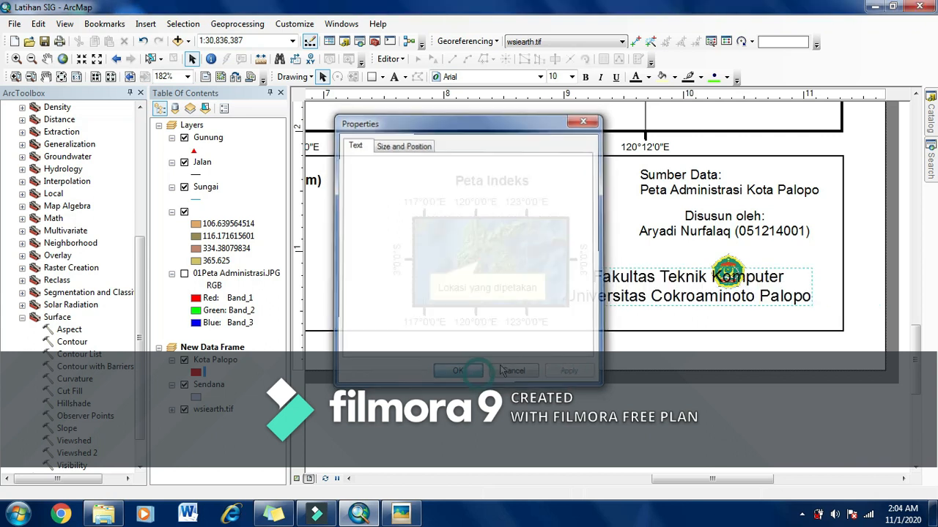
- Set the font size of the "Fakultas Teknik Komputer / Universitas Cokroaminoto Palopo" text to 8
{"action": "right_click", "coordinate": [654, 295]}
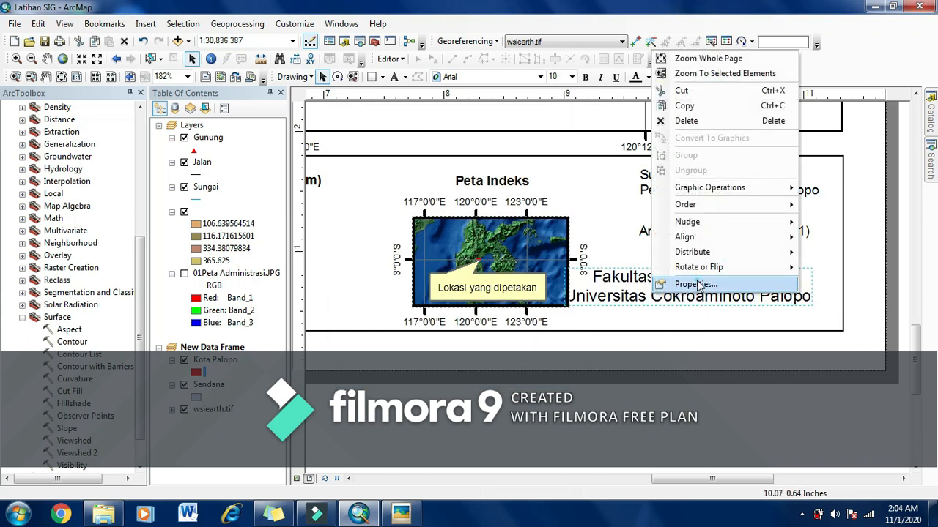
{"action": "left_click", "coordinate": [697, 288]}
{"action": "left_click", "coordinate": [562, 343]}
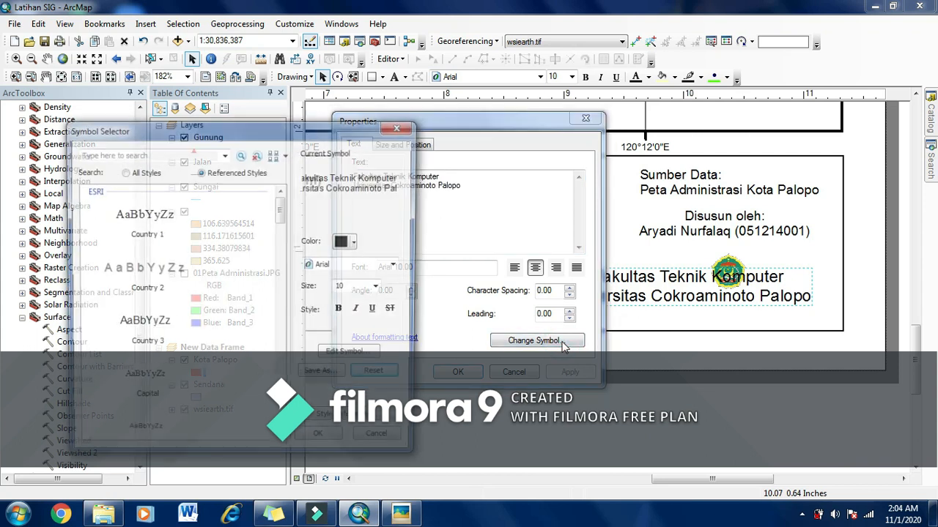
{"action": "left_click", "coordinate": [380, 287]}
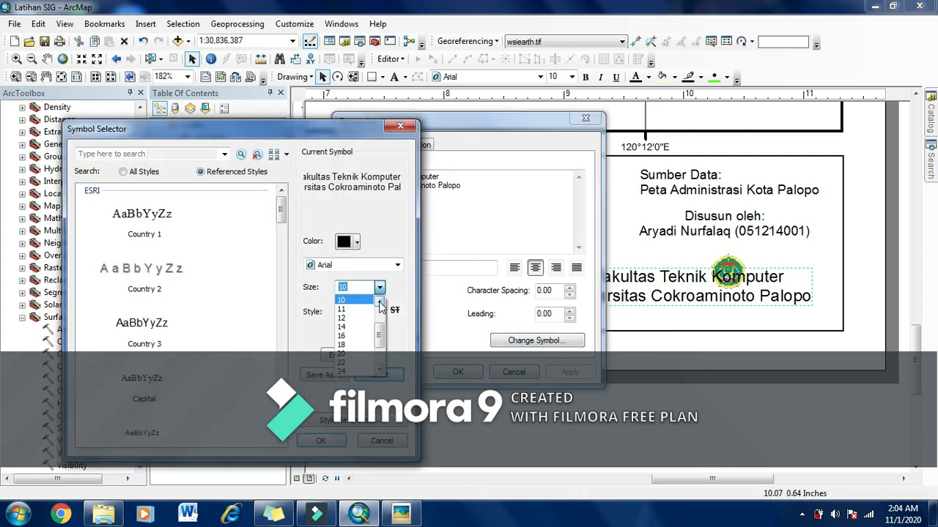
{"action": "left_click", "coordinate": [359, 309]}
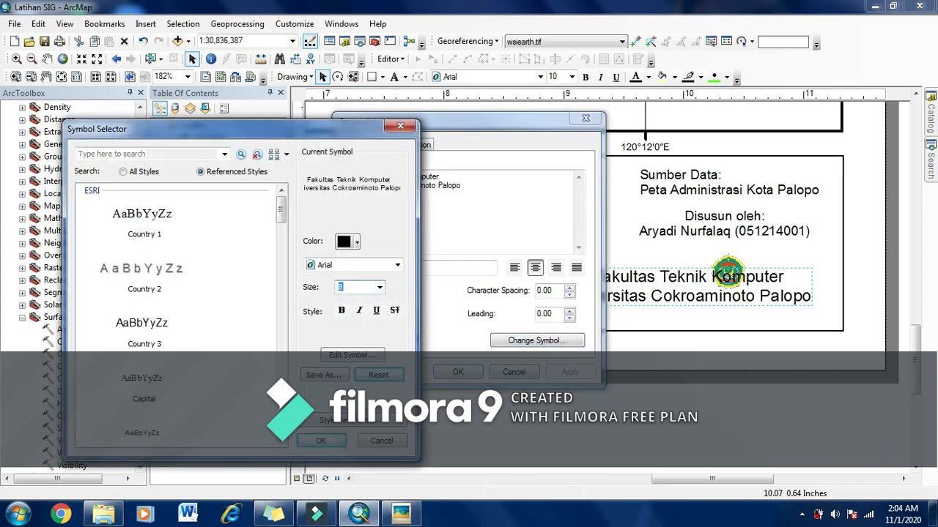
{"action": "left_click", "coordinate": [329, 443]}
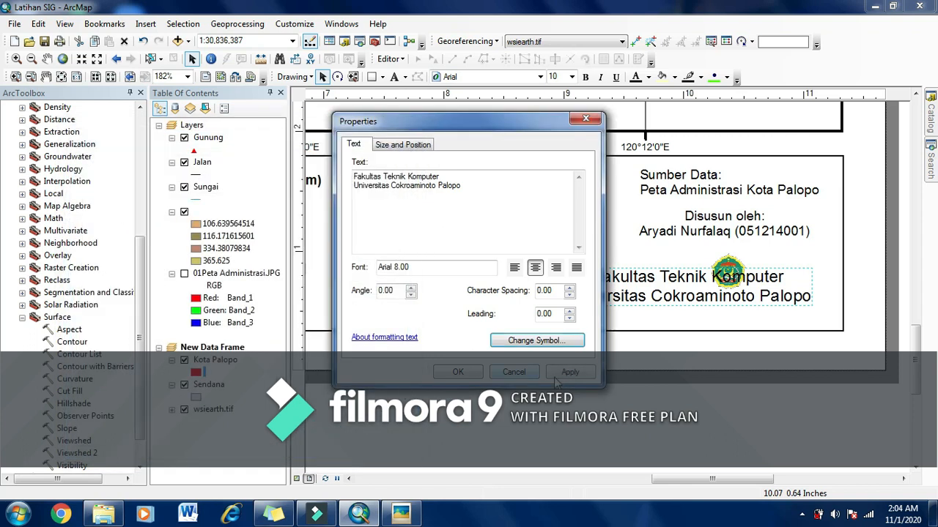
{"action": "left_click", "coordinate": [568, 372]}
{"action": "left_click", "coordinate": [455, 373]}
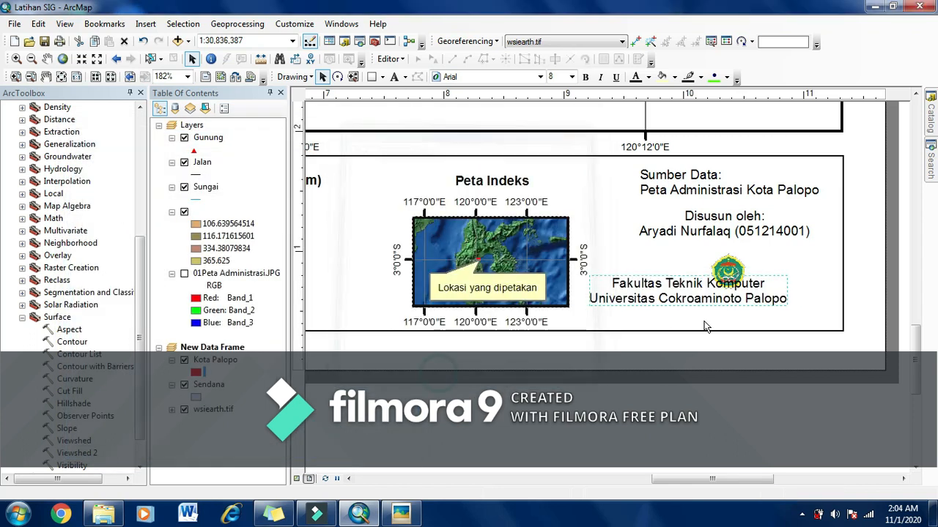
- Move the two-line faculty and university text directly beneath the logo so it is centred below it
{"action": "left_click_drag", "start_coordinate": [683, 297], "coordinate": [723, 315]}
{"action": "scroll", "coordinate": [735, 308], "scroll_direction": "down", "scroll_amount": 2}
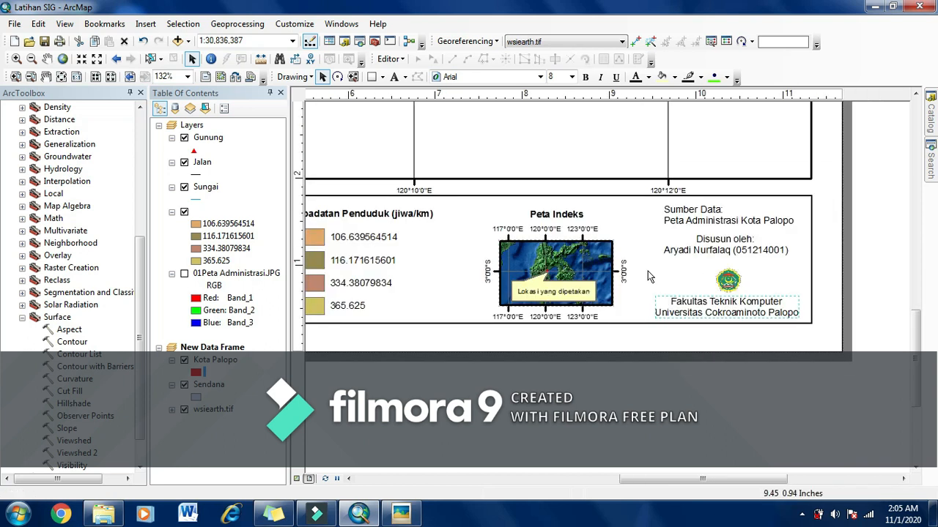
{"action": "scroll", "coordinate": [658, 272], "scroll_direction": "down", "scroll_amount": 2}
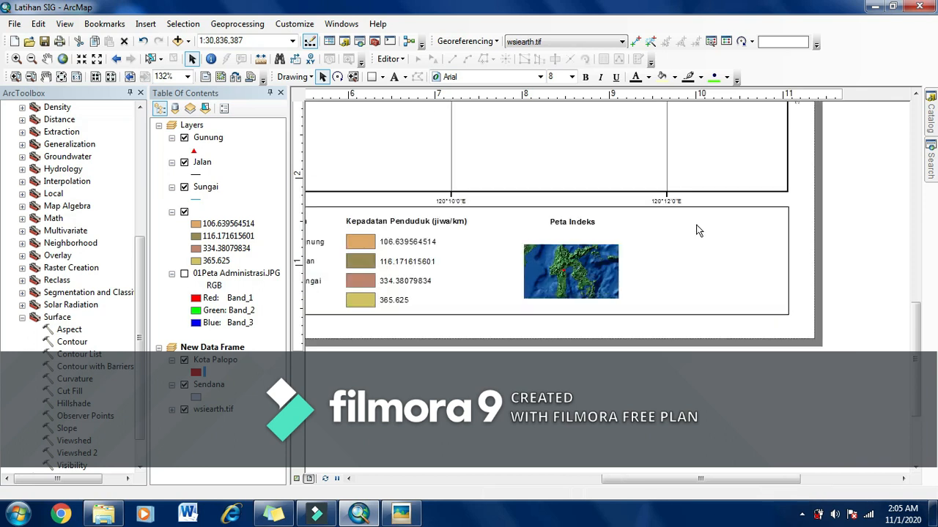
{"action": "left_click", "coordinate": [507, 368]}
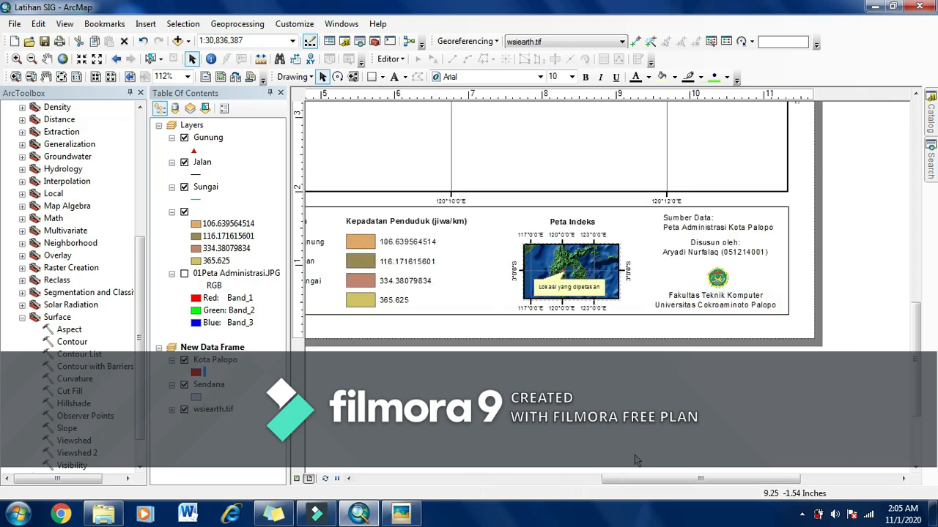
{"action": "left_click", "coordinate": [693, 232]}
{"action": "right_click", "coordinate": [690, 229]}
{"action": "left_click", "coordinate": [541, 439]}
- Shift the map title, north arrow, scale bar and scale text together slightly to the left within the information box
{"action": "left_click_drag", "start_coordinate": [607, 479], "coordinate": [667, 478]}
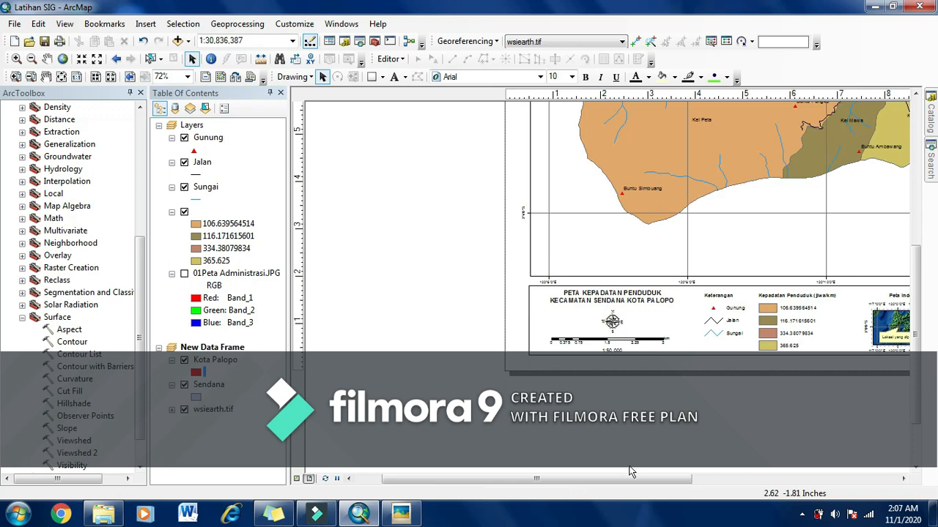
{"action": "left_click_drag", "start_coordinate": [631, 472], "coordinate": [666, 485]}
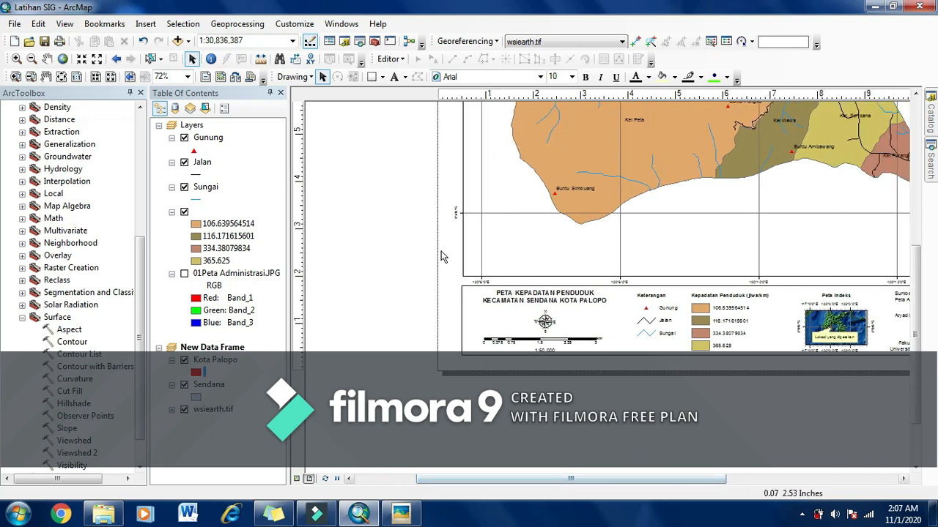
{"action": "scroll", "coordinate": [441, 256], "scroll_direction": "up", "scroll_amount": 2}
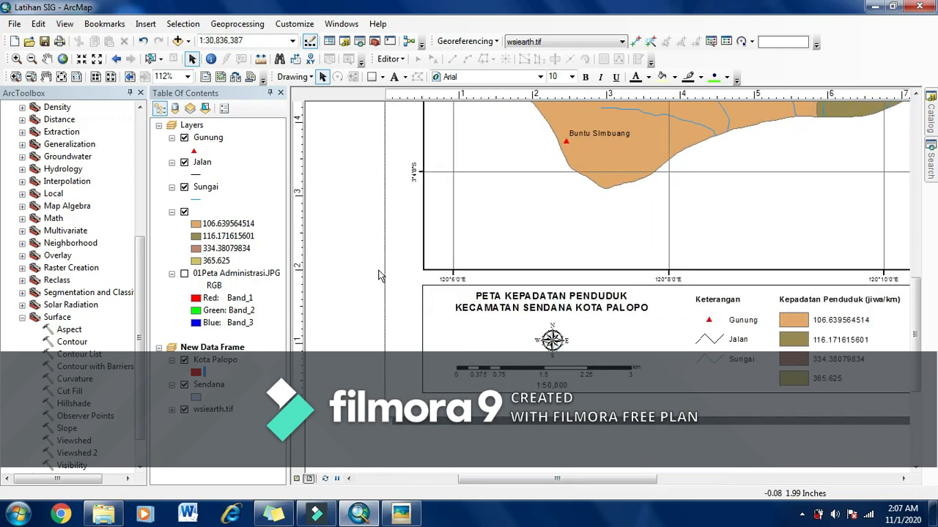
{"action": "left_click_drag", "start_coordinate": [442, 256], "coordinate": [671, 427]}
{"action": "key", "text": "Left"}
{"action": "key", "text": "Left"}
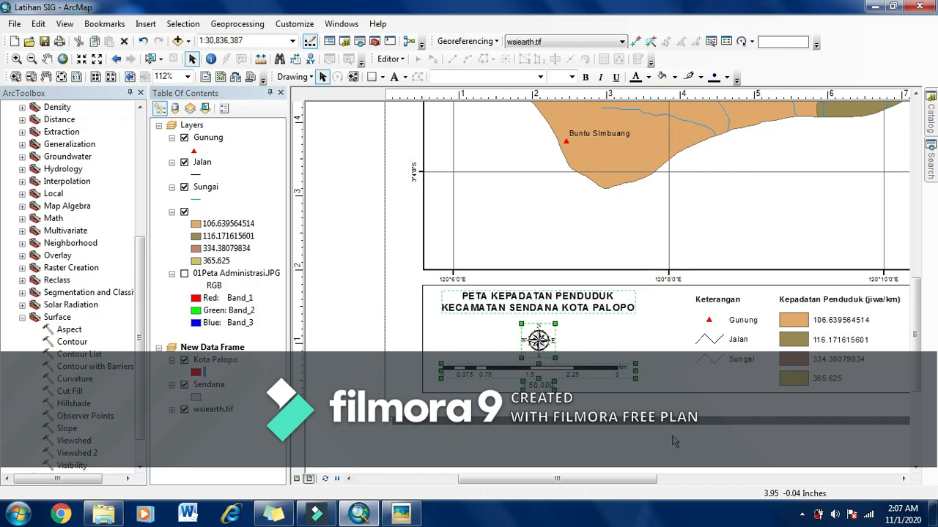
{"action": "left_click_drag", "start_coordinate": [630, 479], "coordinate": [665, 480]}
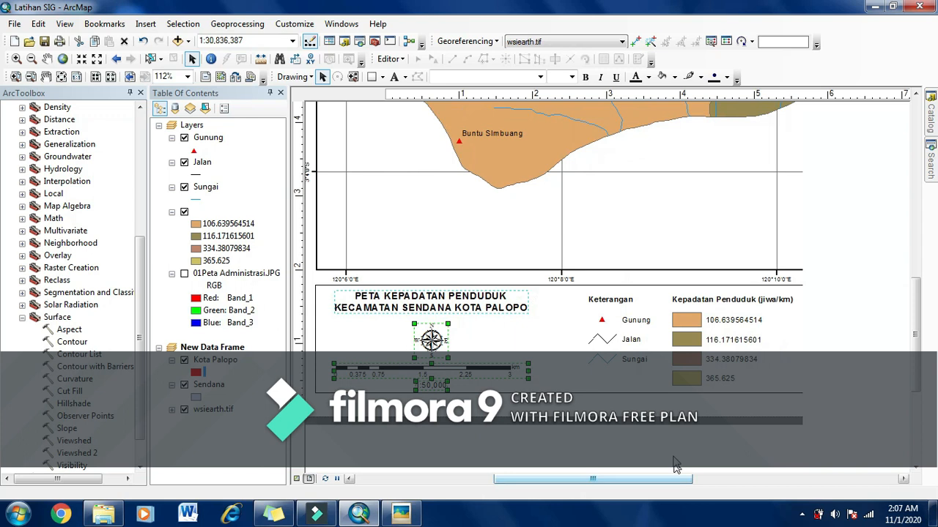
{"action": "scroll", "coordinate": [641, 391], "scroll_direction": "up", "scroll_amount": 2}
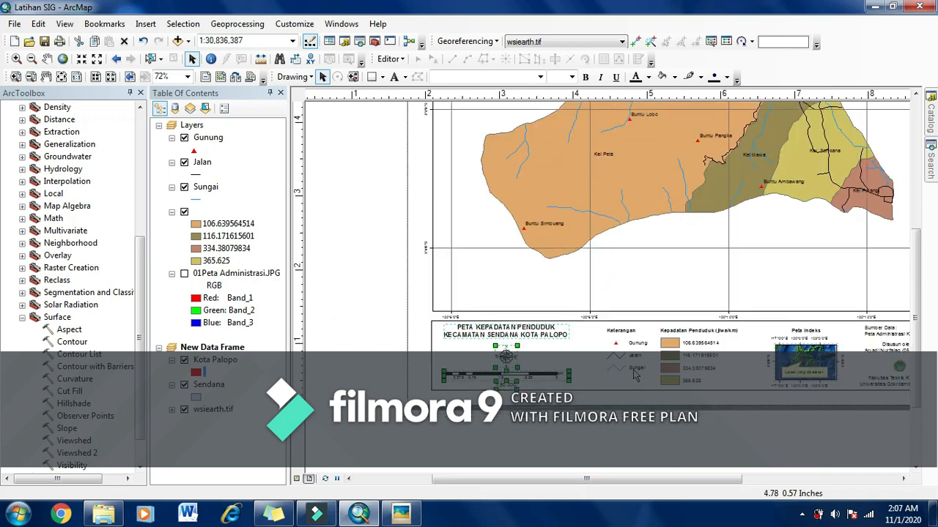
{"action": "left_click", "coordinate": [383, 312]}
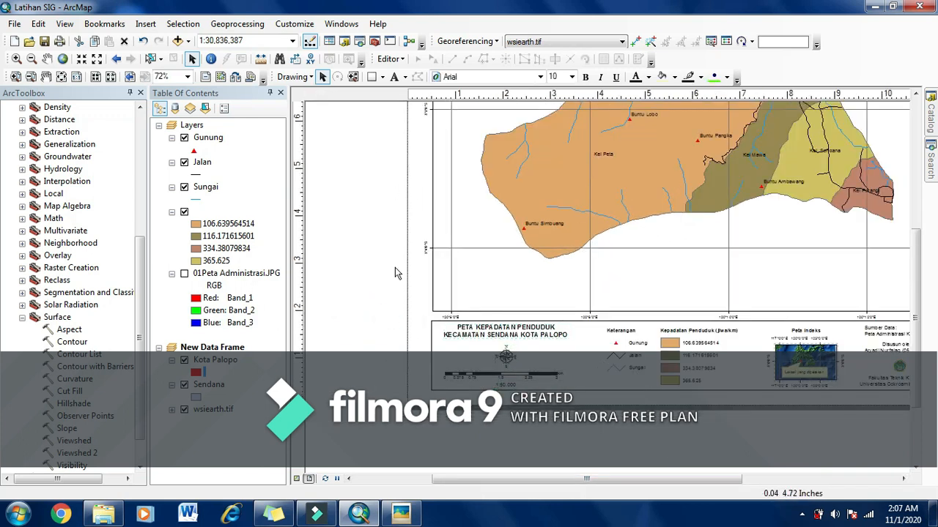
- Draw a vertical divider line about 1.46 in long between the title block and the Keterangan legend, spanning the information box's height
{"action": "left_click", "coordinate": [382, 77]}
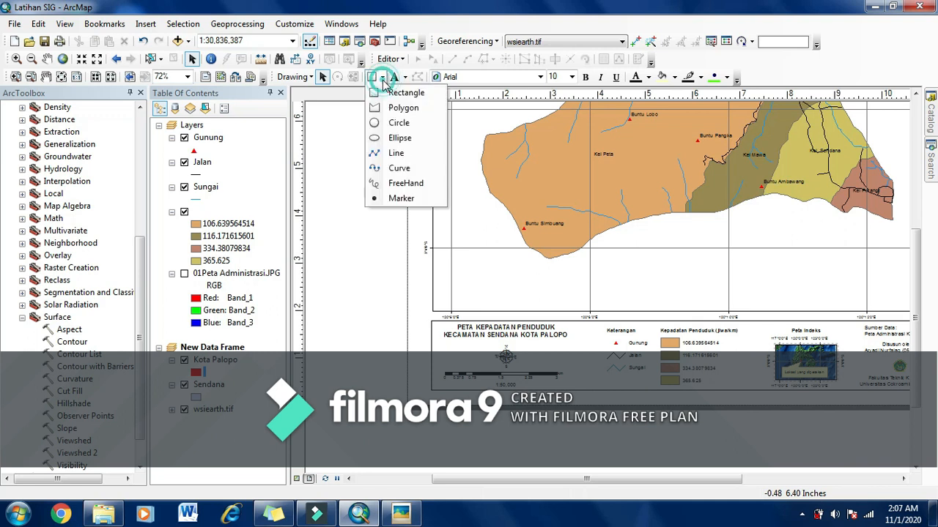
{"action": "left_click", "coordinate": [384, 153]}
{"action": "scroll", "coordinate": [570, 333], "scroll_direction": "up", "scroll_amount": 4}
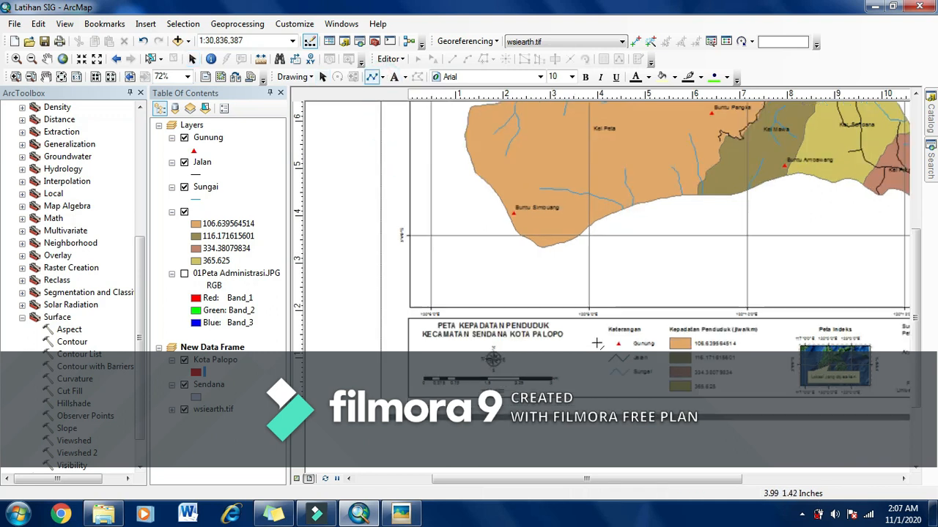
{"action": "scroll", "coordinate": [568, 322], "scroll_direction": "up", "scroll_amount": 3}
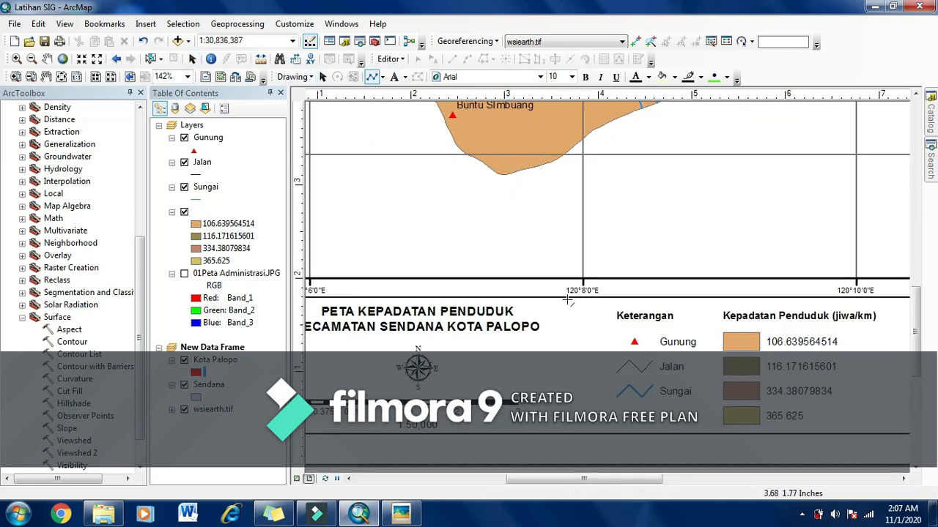
{"action": "scroll", "coordinate": [569, 299], "scroll_direction": "up", "scroll_amount": 3}
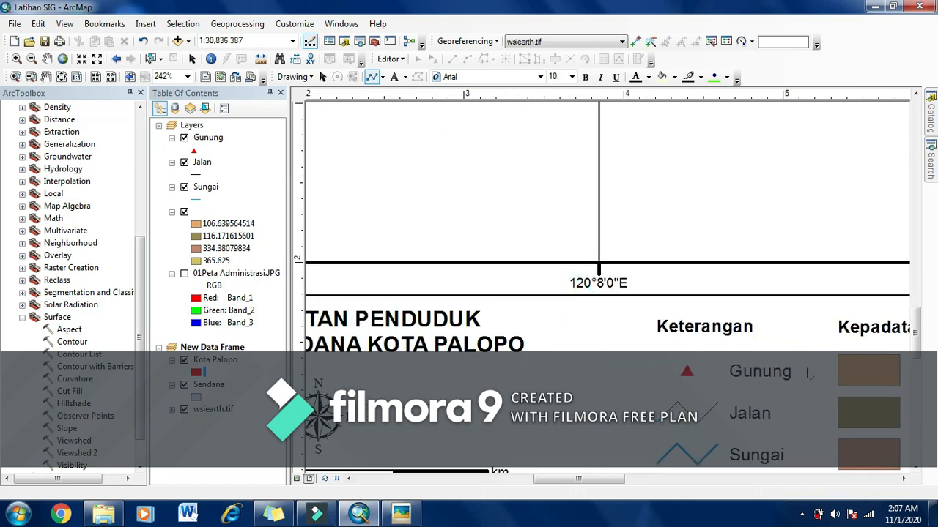
{"action": "left_click", "coordinate": [575, 296]}
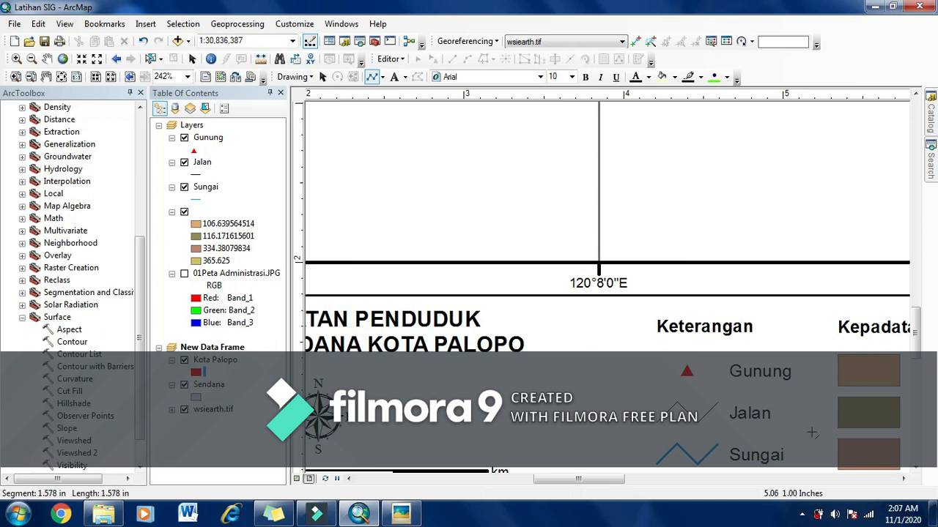
{"action": "left_click", "coordinate": [916, 467]}
{"action": "left_click", "coordinate": [916, 468]}
{"action": "left_click", "coordinate": [915, 468]}
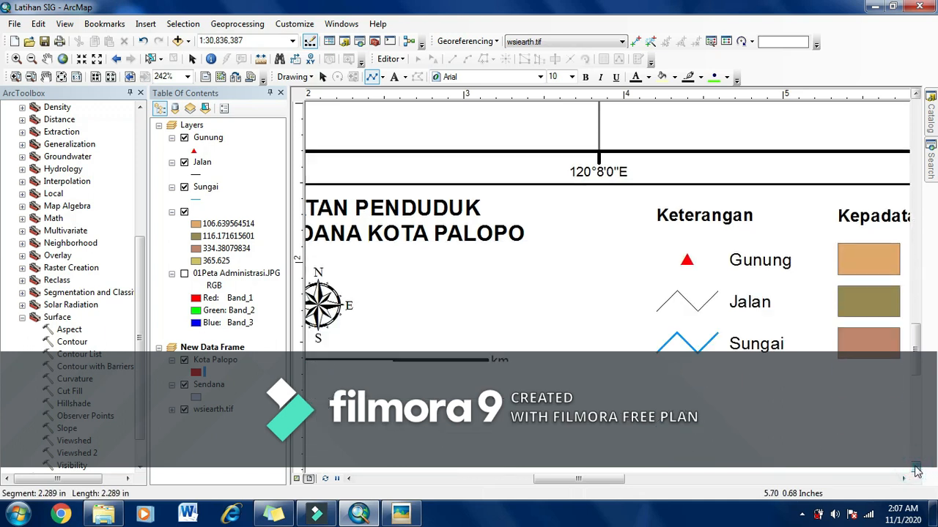
{"action": "left_click", "coordinate": [915, 468]}
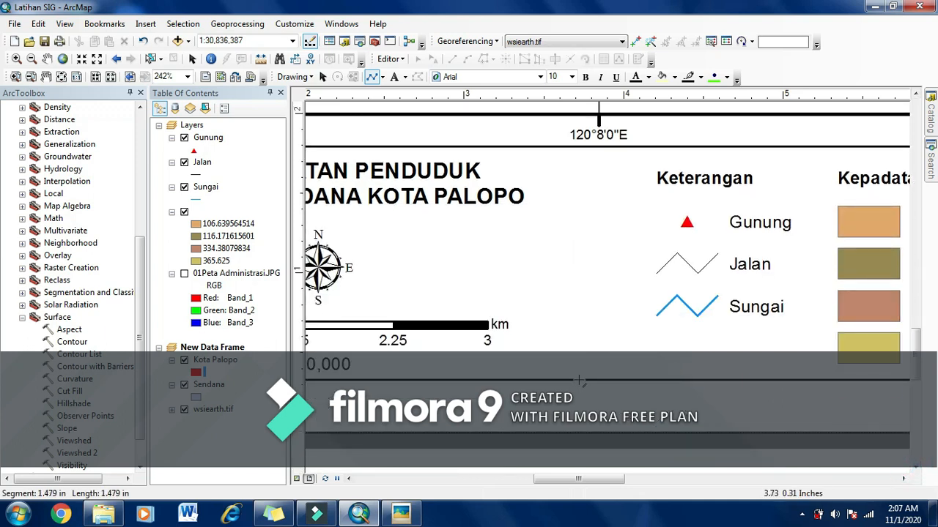
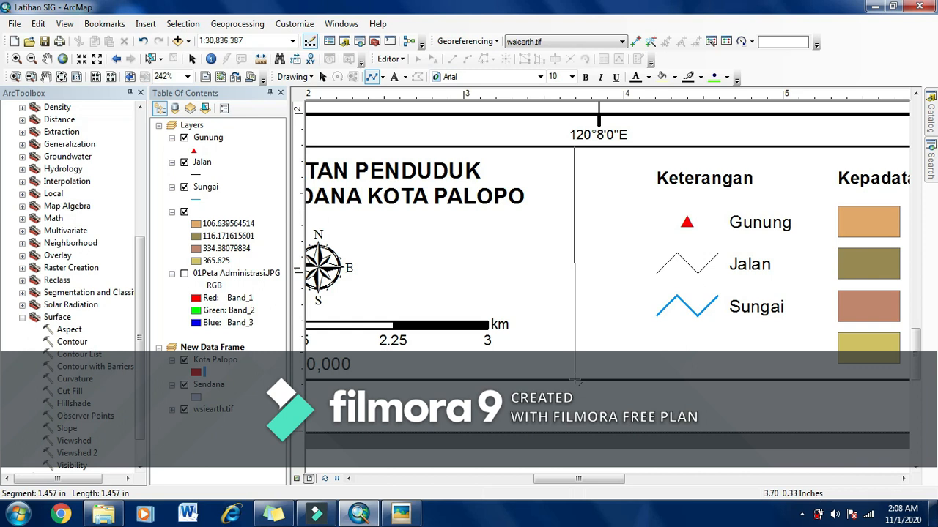
{"action": "key", "text": "Escape"}
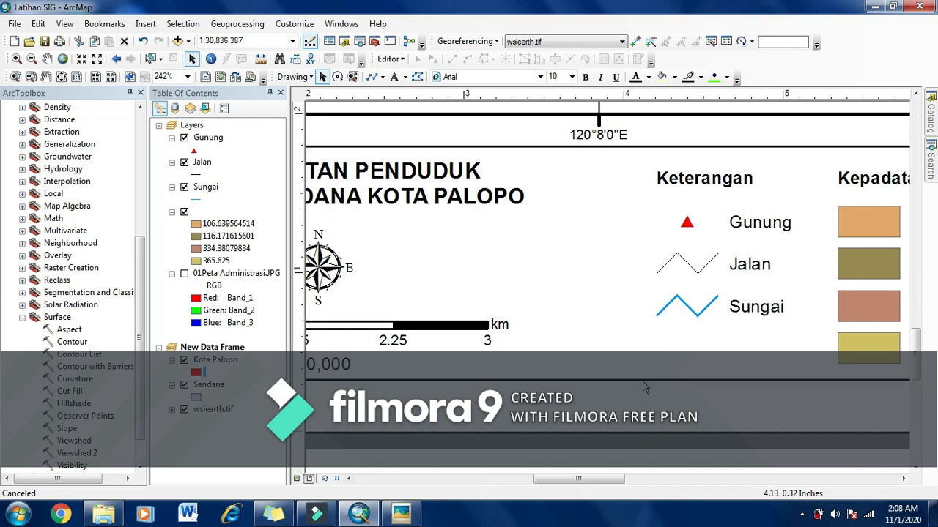
{"action": "scroll", "coordinate": [643, 387], "scroll_direction": "down", "scroll_amount": 1}
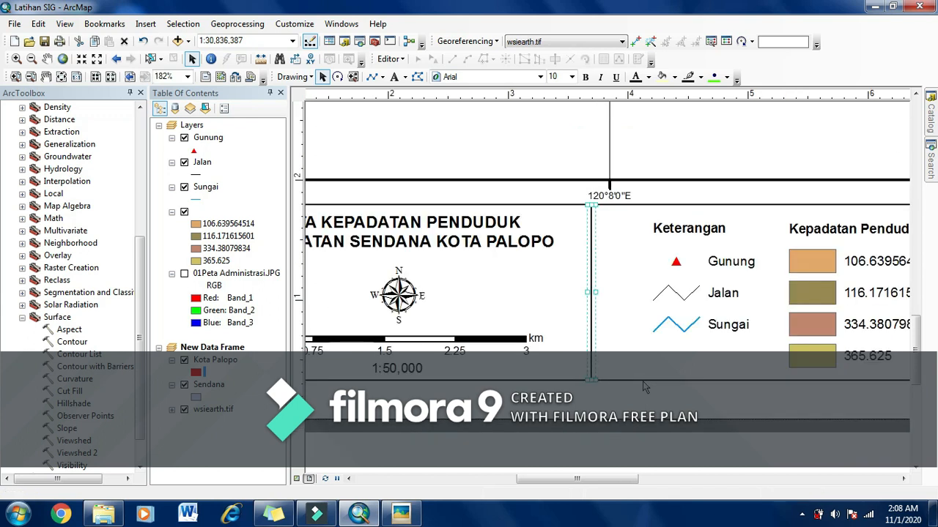
{"action": "left_click", "coordinate": [645, 396]}
- Duplicate the vertical divider line and place the copy between the Kepadatan Penduduk legend and the Peta Indeks map
{"action": "scroll", "coordinate": [635, 384], "scroll_direction": "up", "scroll_amount": 1}
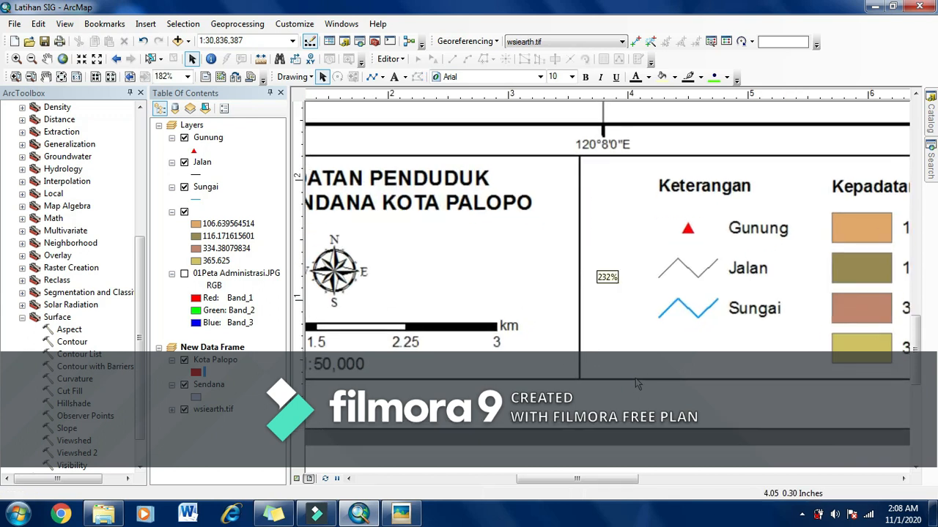
{"action": "scroll", "coordinate": [635, 382], "scroll_direction": "down", "scroll_amount": 2}
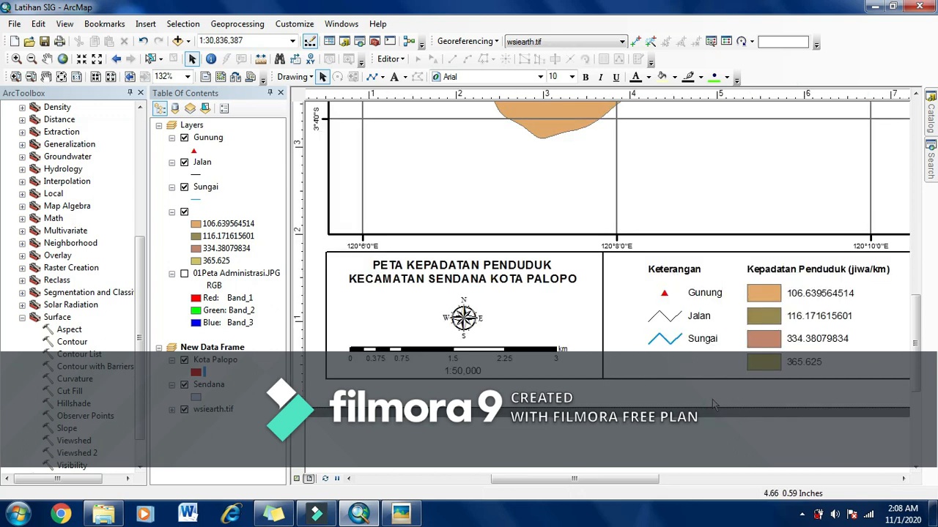
{"action": "left_click_drag", "start_coordinate": [647, 485], "coordinate": [701, 484]}
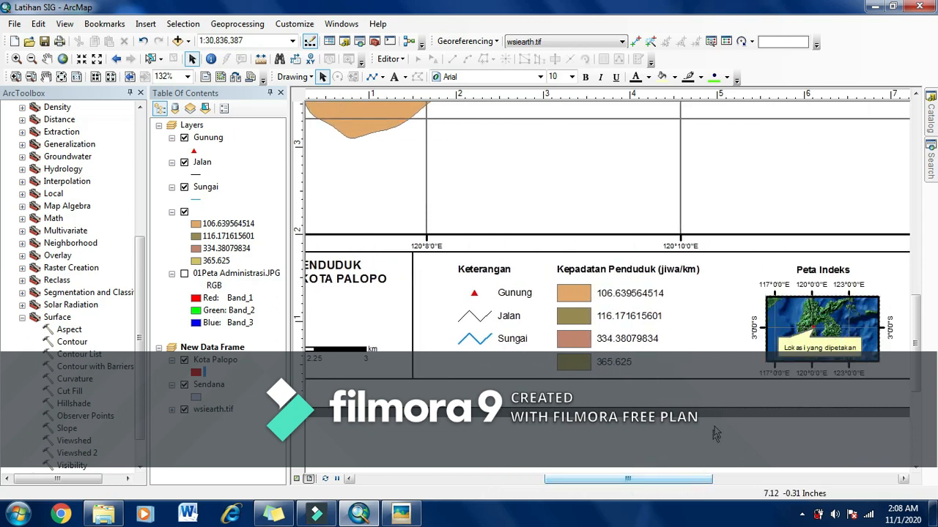
{"action": "scroll", "coordinate": [710, 432], "scroll_direction": "down", "scroll_amount": 3}
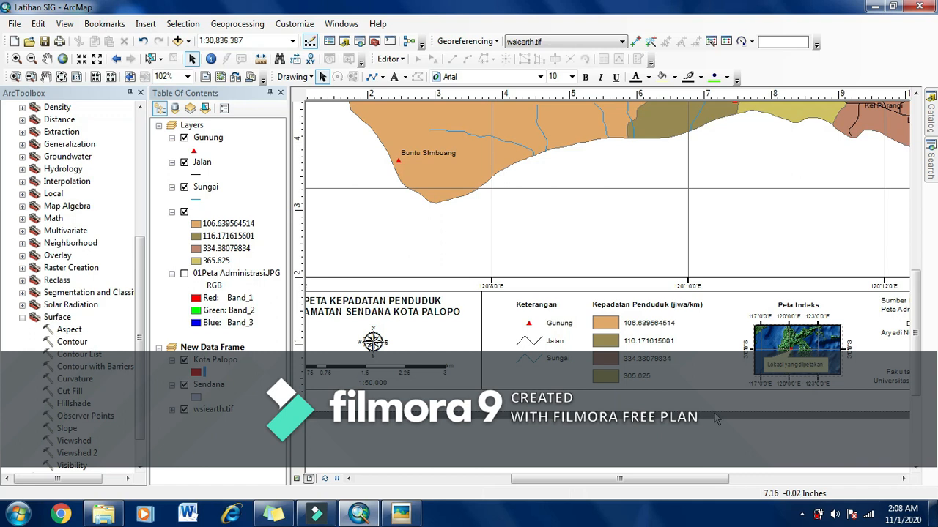
{"action": "left_click_drag", "start_coordinate": [675, 481], "coordinate": [709, 481]}
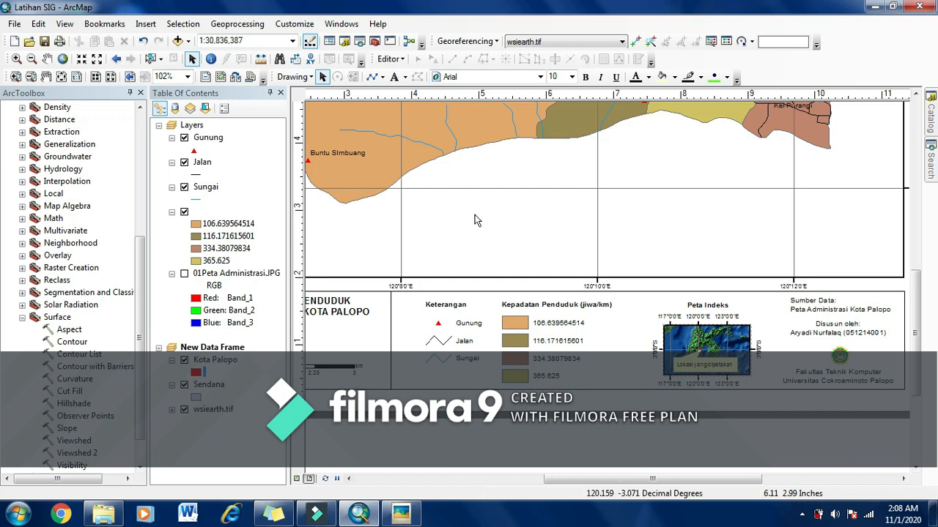
{"action": "left_click", "coordinate": [392, 330]}
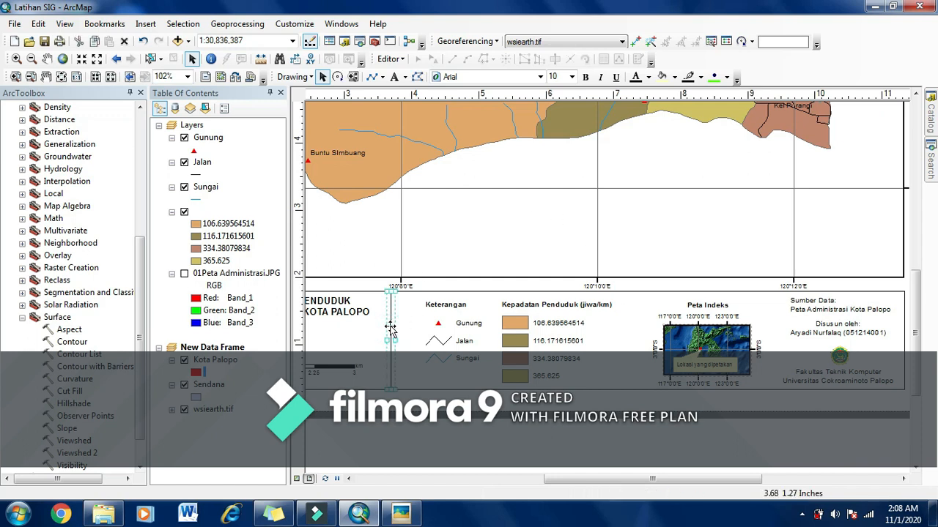
{"action": "left_click_drag", "start_coordinate": [390, 326], "coordinate": [406, 326]}
{"action": "left_click_drag", "start_coordinate": [618, 307], "coordinate": [638, 308]}
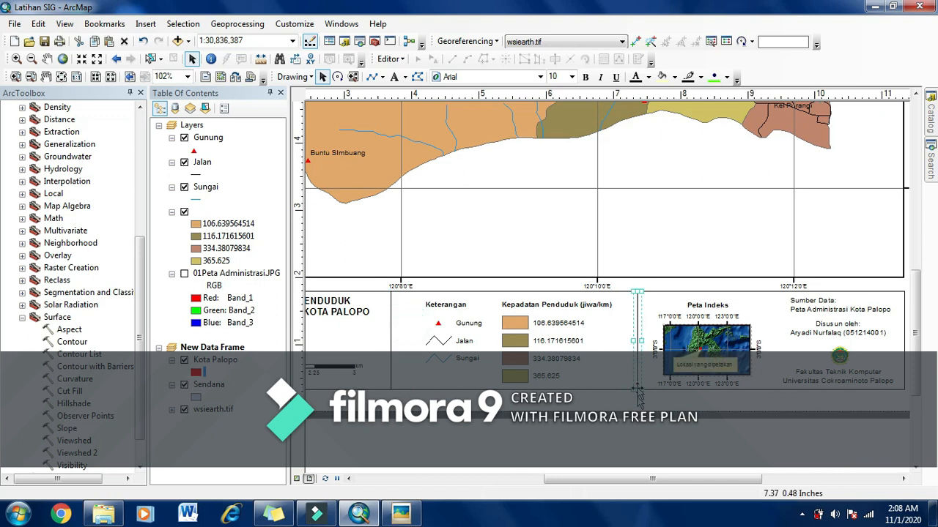
{"action": "left_click", "coordinate": [661, 422]}
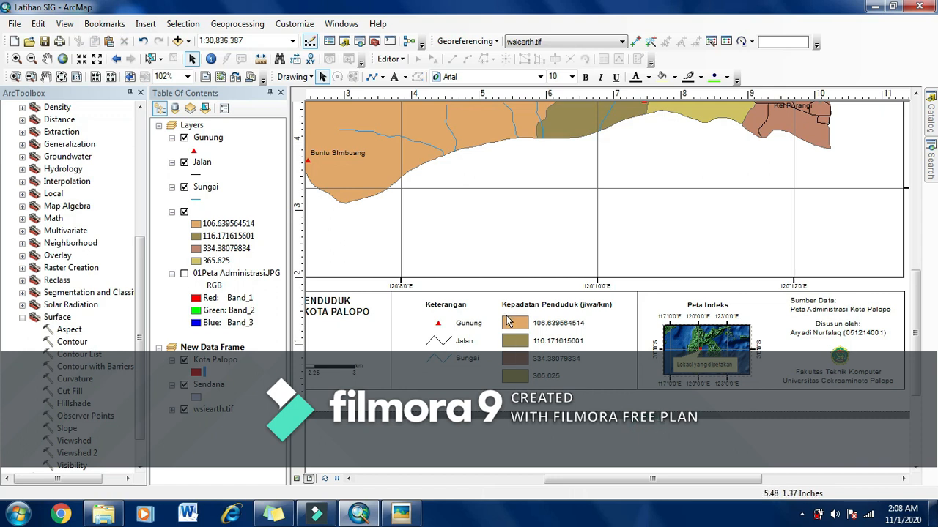
- Try moving the Kepadatan Penduduk legend slightly higher in the information box, and undo the move
{"action": "left_click", "coordinate": [537, 349]}
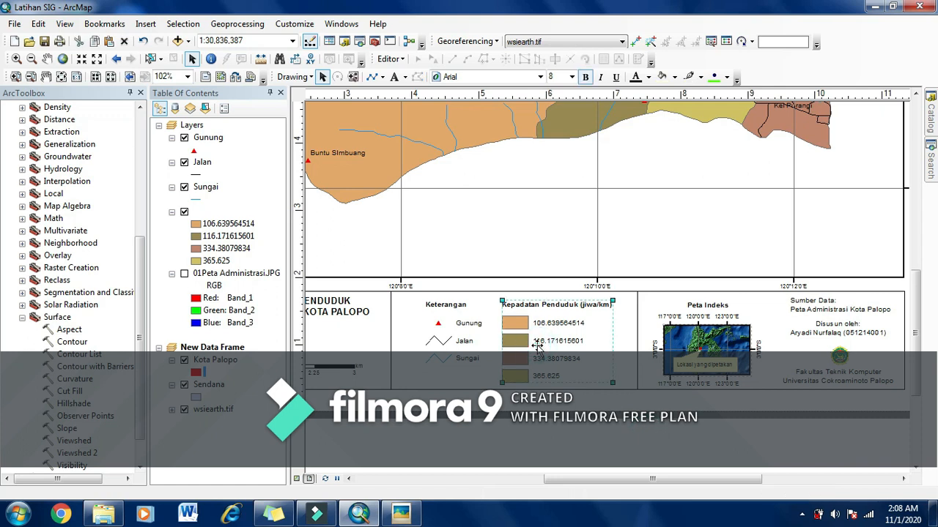
{"action": "left_click_drag", "start_coordinate": [536, 350], "coordinate": [537, 346]}
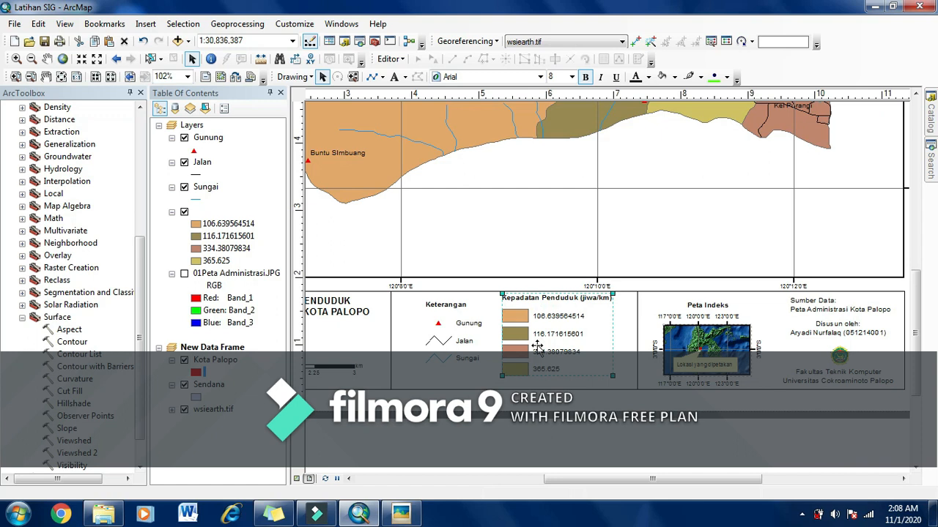
{"action": "key", "text": "ctrl+z"}
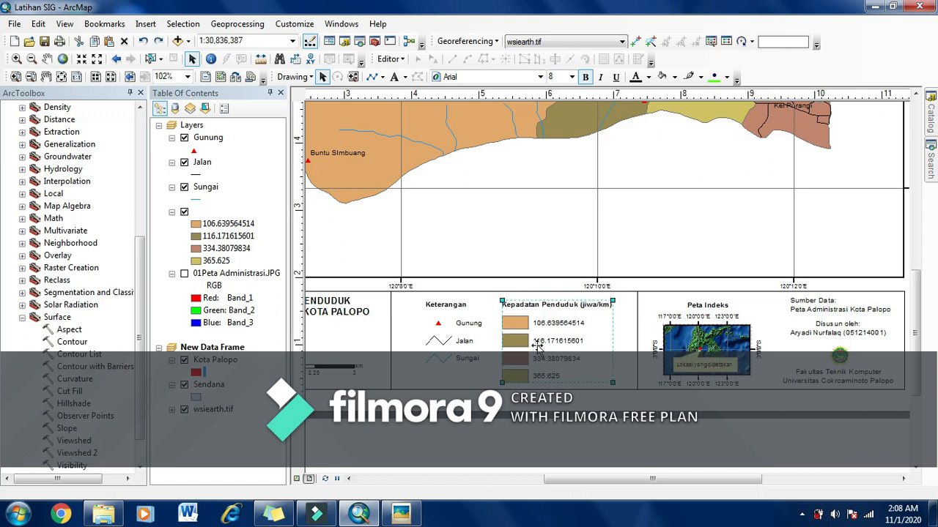
- Move the Keterangan legend slightly left, closer to the divider line beside the title block
{"action": "left_click", "coordinate": [454, 328]}
{"action": "left_click_drag", "start_coordinate": [454, 328], "coordinate": [438, 330]}
{"action": "left_click", "coordinate": [557, 323]}
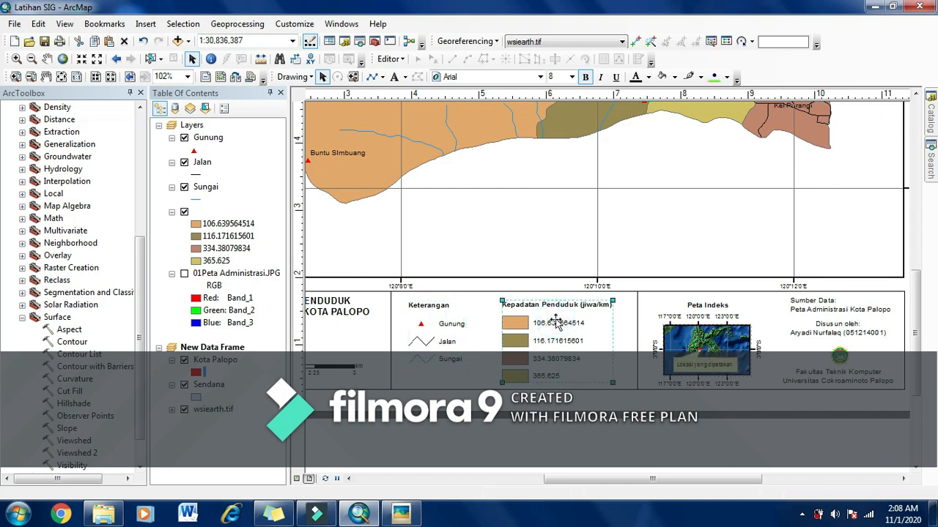
{"action": "left_click", "coordinate": [622, 453]}
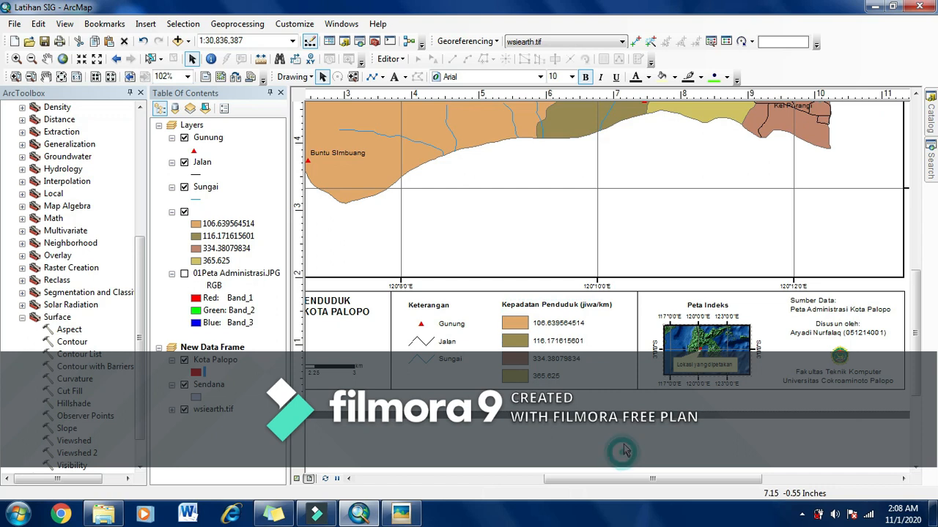
- Duplicate the vertical divider line and place the copy between the Peta Indeks map and the Sumber Data text, spanning the information box's height
{"action": "scroll", "coordinate": [628, 422], "scroll_direction": "up", "scroll_amount": 3}
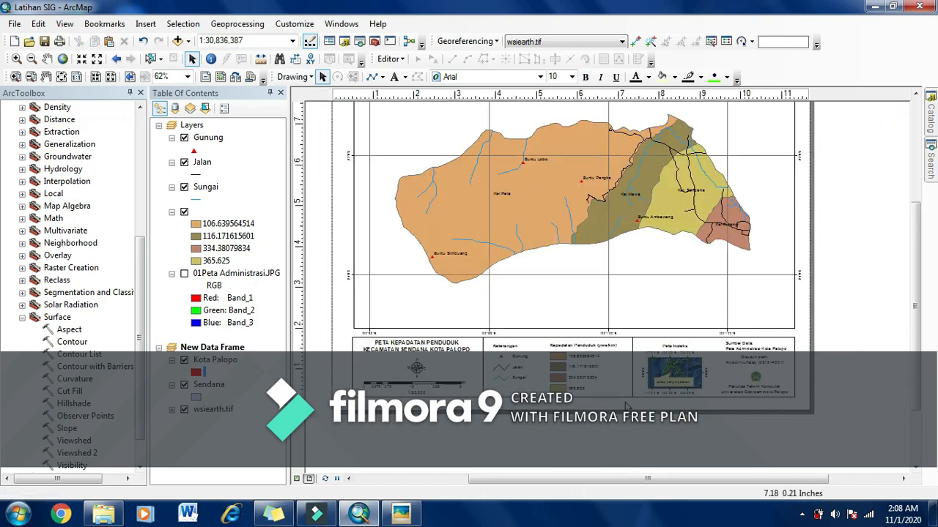
{"action": "scroll", "coordinate": [626, 407], "scroll_direction": "down", "scroll_amount": 2}
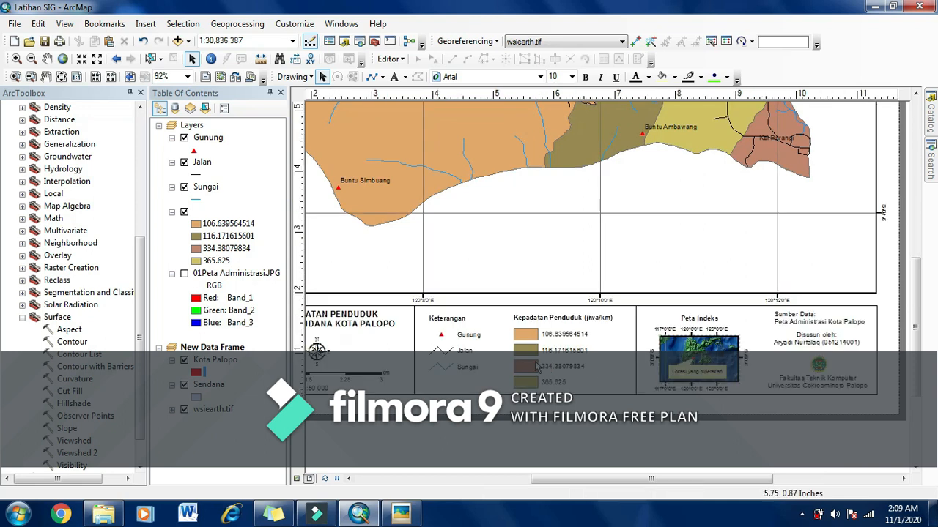
{"action": "left_click", "coordinate": [637, 348]}
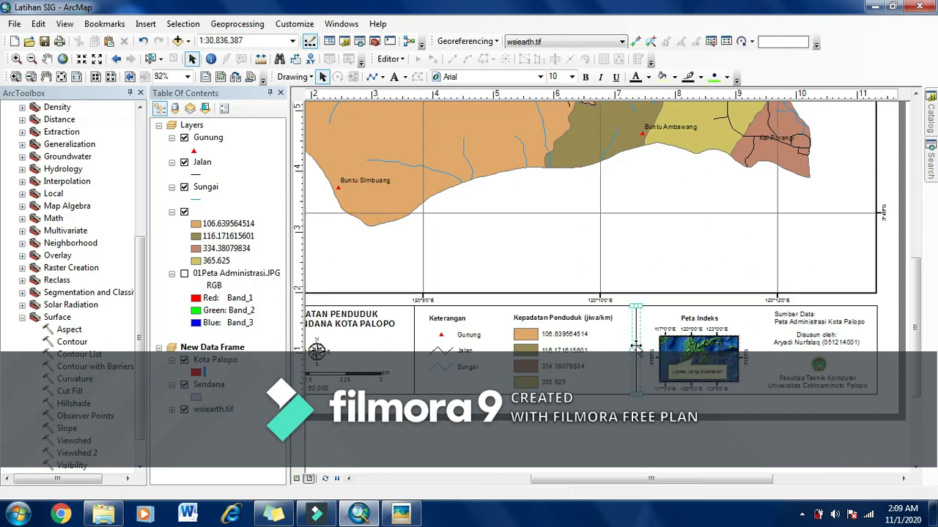
{"action": "left_click_drag", "start_coordinate": [637, 349], "coordinate": [596, 381]}
{"action": "left_click", "coordinate": [753, 354]}
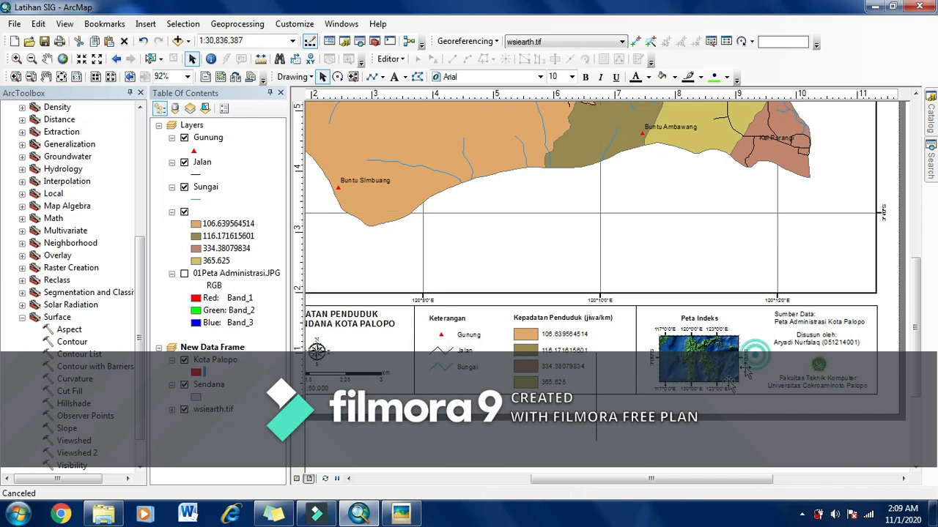
{"action": "left_click", "coordinate": [614, 432]}
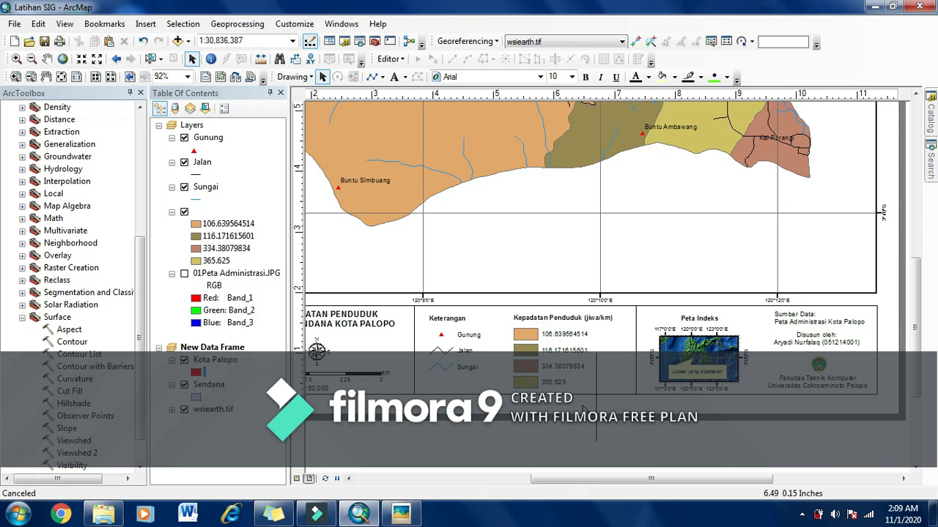
{"action": "left_click_drag", "start_coordinate": [597, 410], "coordinate": [758, 365]}
{"action": "left_click", "coordinate": [749, 442]}
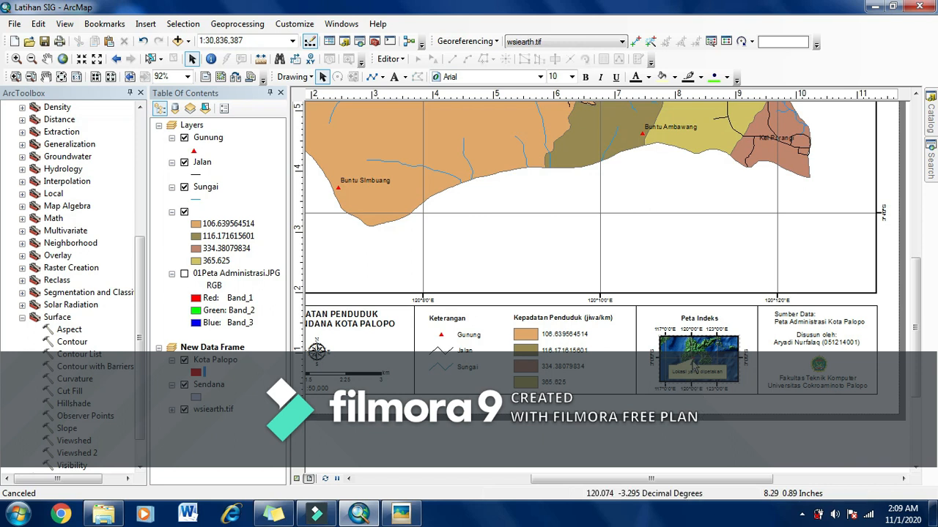
- Nudge the Peta Indeks title slightly up and left above the index map
{"action": "left_click_drag", "start_coordinate": [753, 432], "coordinate": [644, 308]}
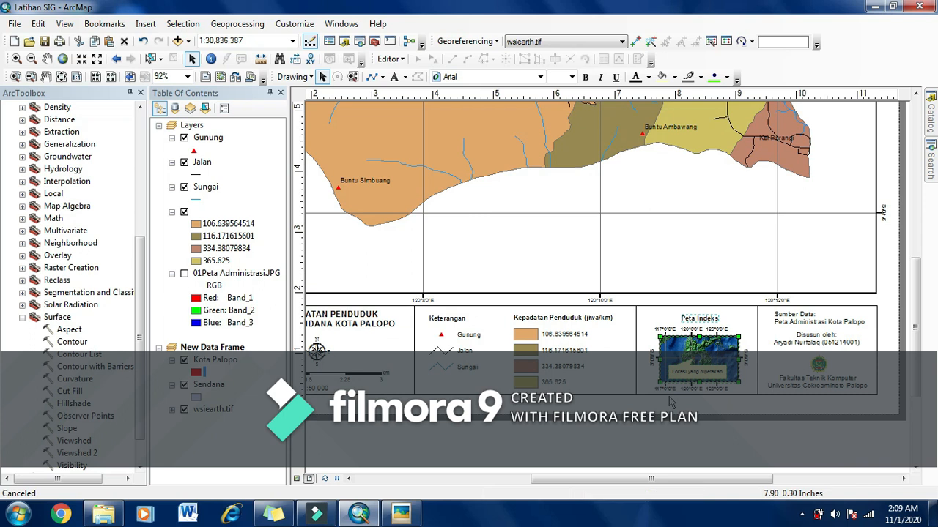
{"action": "left_click", "coordinate": [710, 369]}
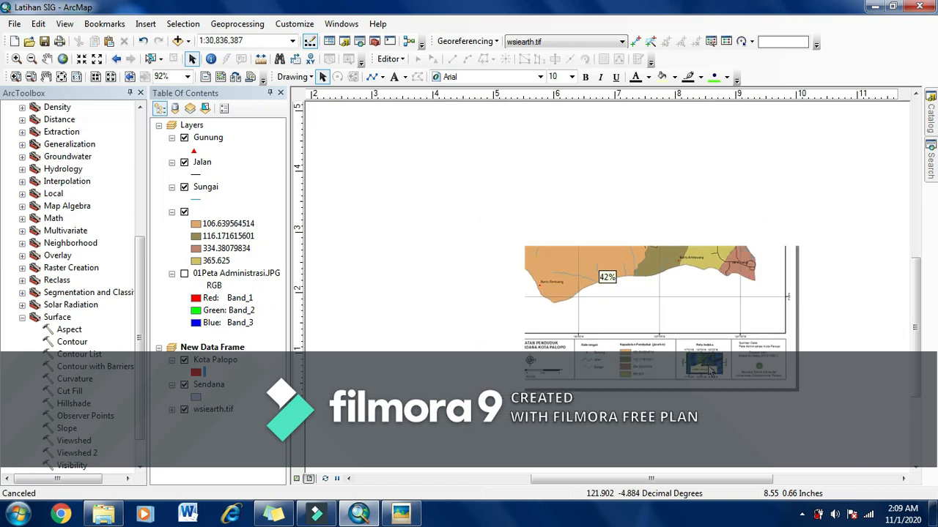
{"action": "scroll", "coordinate": [709, 369], "scroll_direction": "down", "scroll_amount": 3}
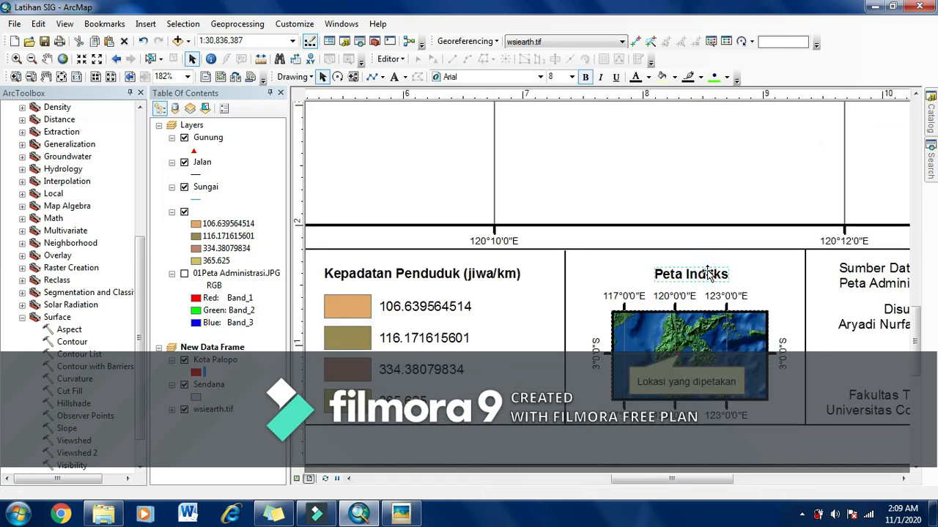
{"action": "left_click", "coordinate": [709, 276]}
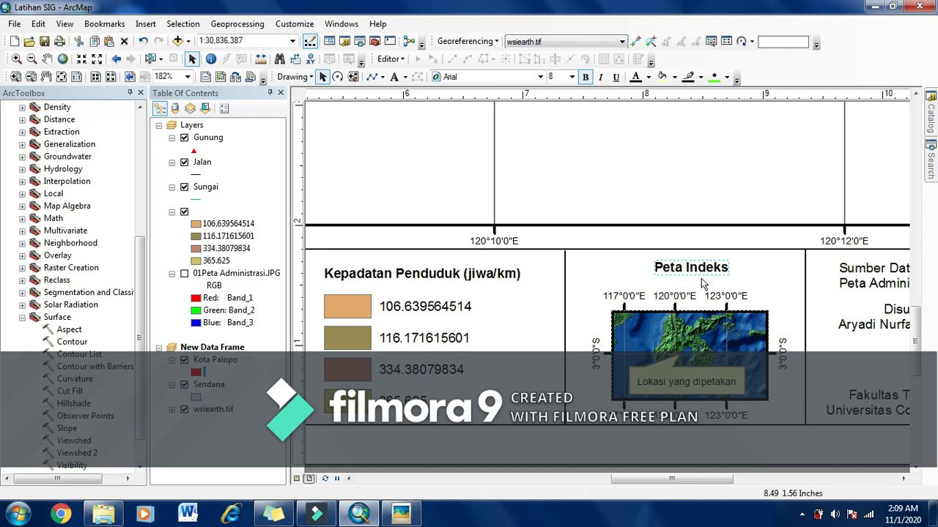
{"action": "key", "text": "Left"}
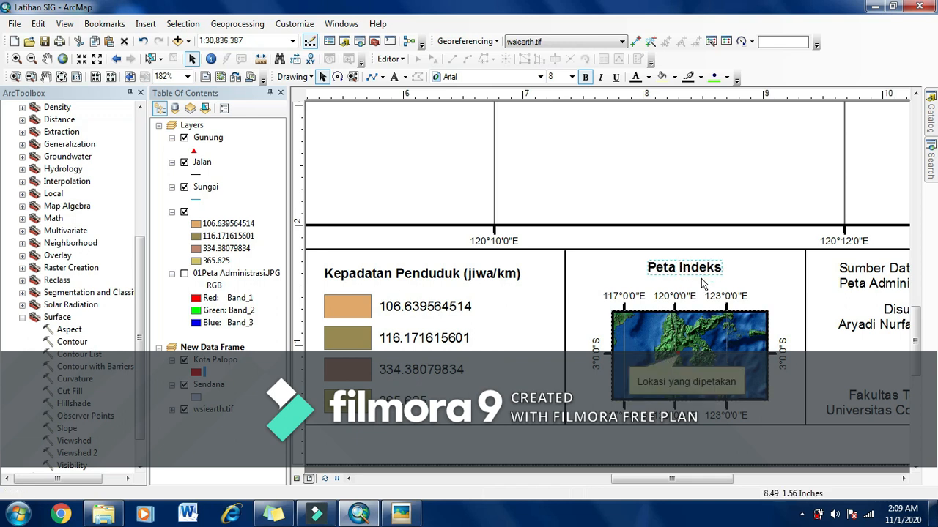
- Enlarge the index map frame slightly upward, leaving room for its coordinate labels below the Peta Indeks title
{"action": "left_click", "coordinate": [696, 344]}
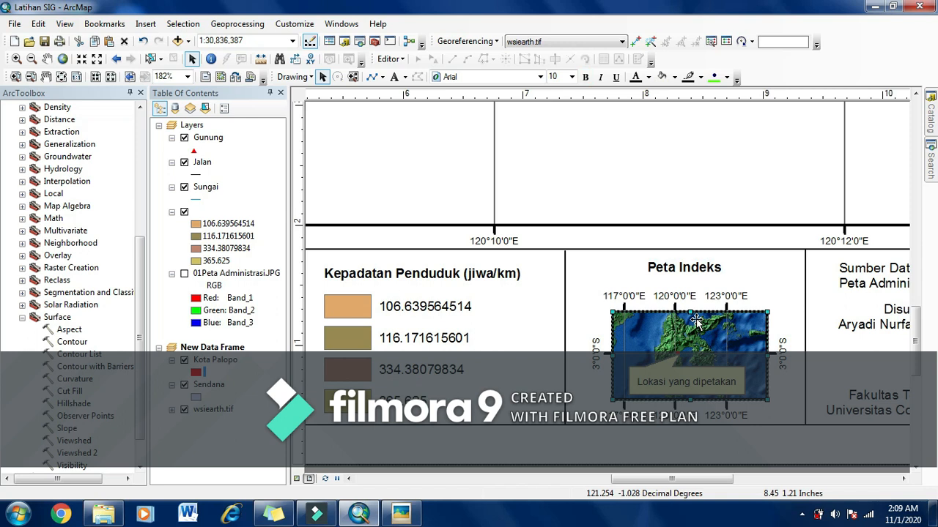
{"action": "left_click_drag", "start_coordinate": [690, 310], "coordinate": [690, 296]}
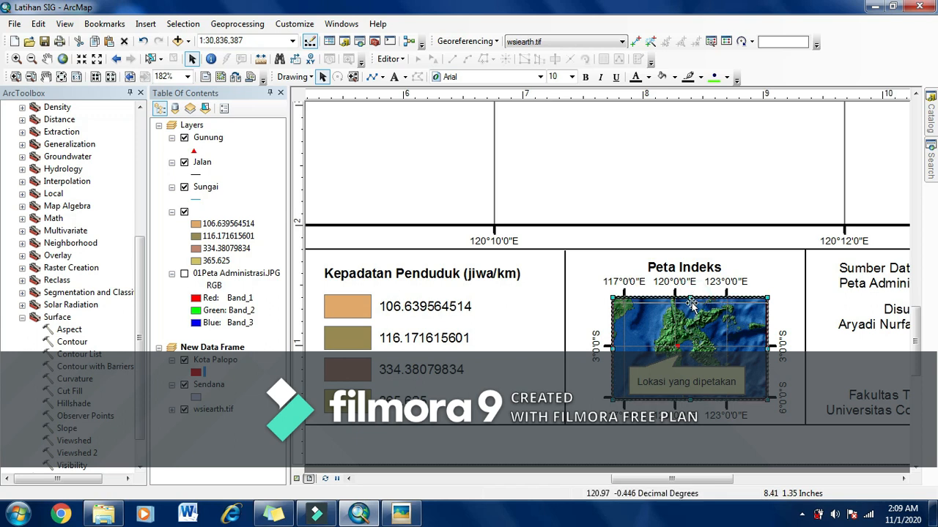
{"action": "left_click_drag", "start_coordinate": [691, 302], "coordinate": [691, 303]}
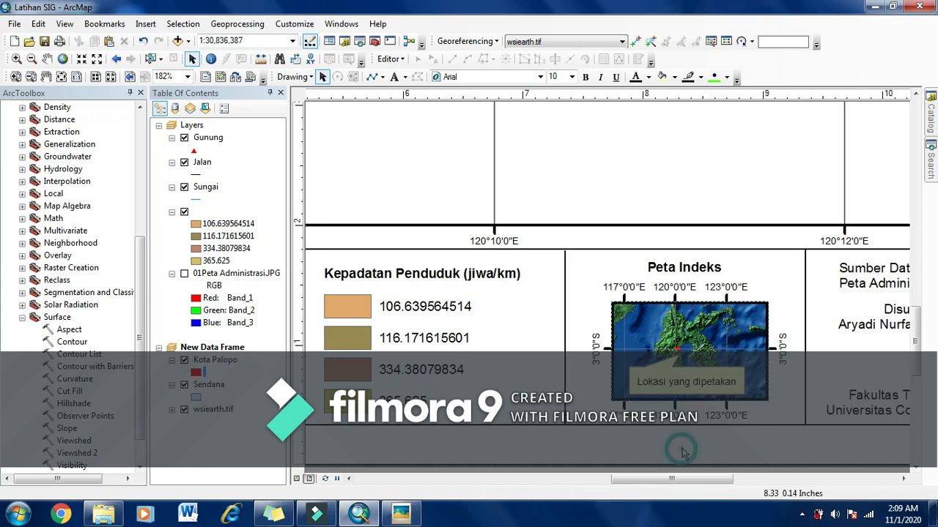
- Raise the Kepadatan Penduduk and Keterangan legends slightly so their headings line up with the Peta Indeks title
{"action": "scroll", "coordinate": [681, 452], "scroll_direction": "down", "scroll_amount": 2}
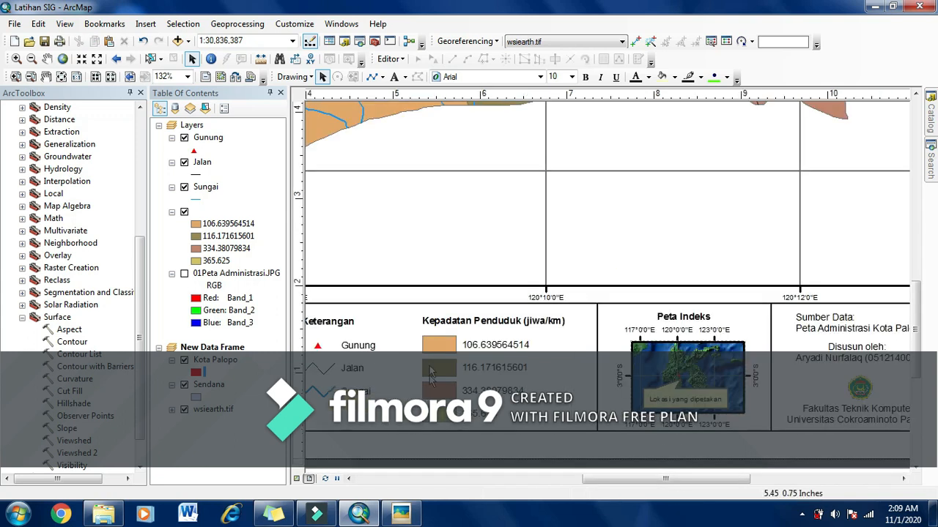
{"action": "left_click", "coordinate": [473, 320]}
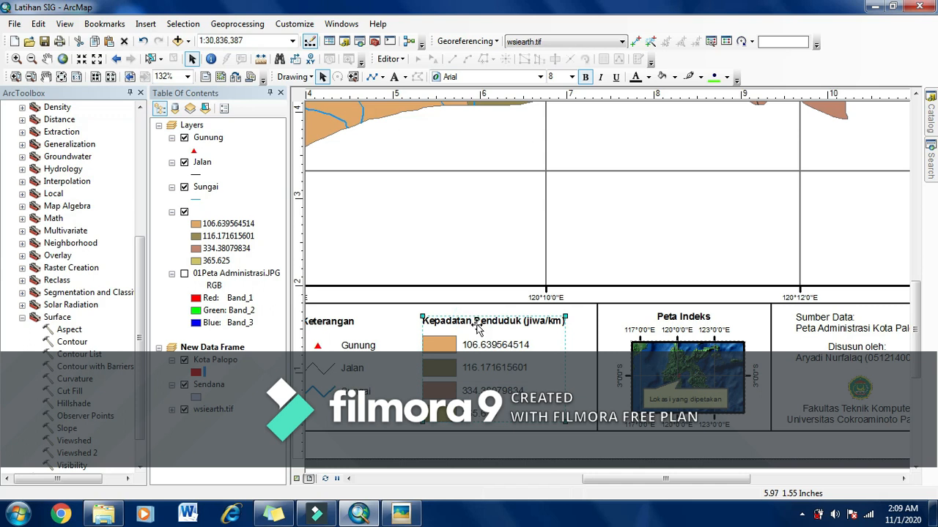
{"action": "key", "text": "Up"}
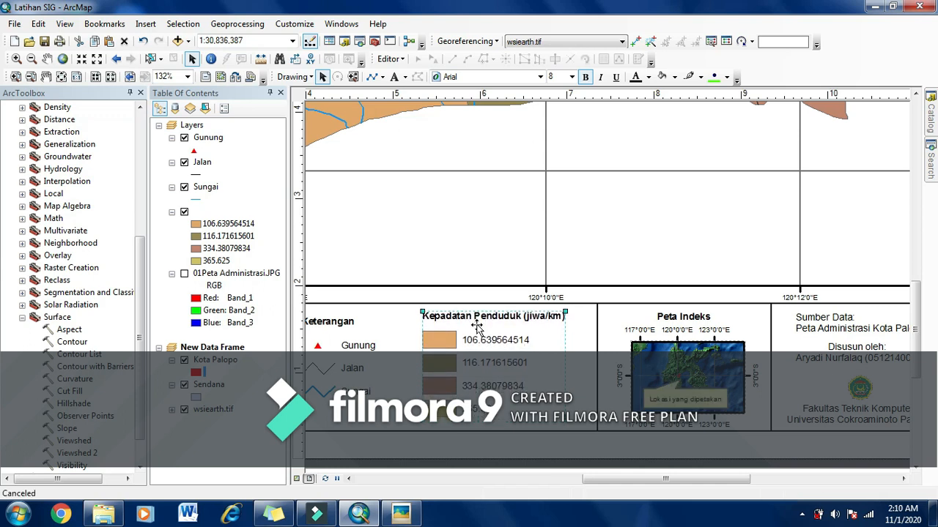
{"action": "left_click_drag", "start_coordinate": [589, 482], "coordinate": [541, 482]}
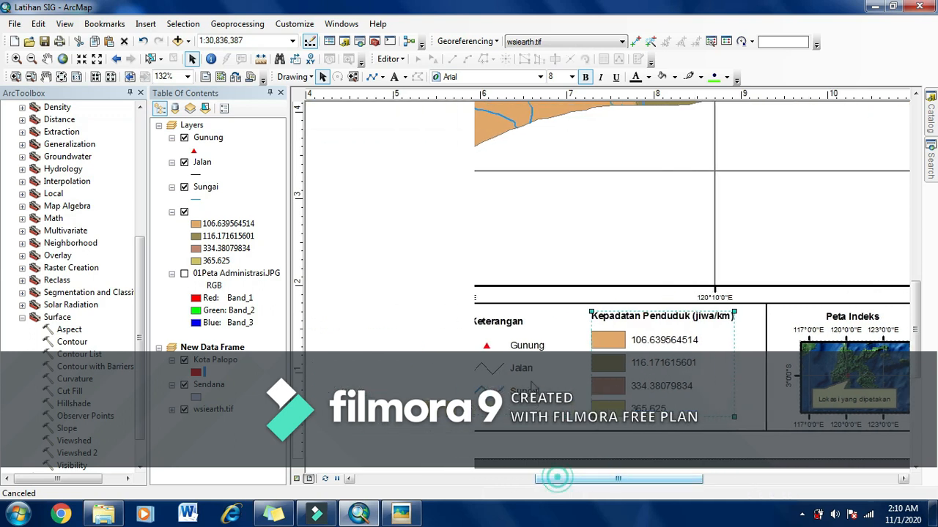
{"action": "left_click", "coordinate": [515, 333]}
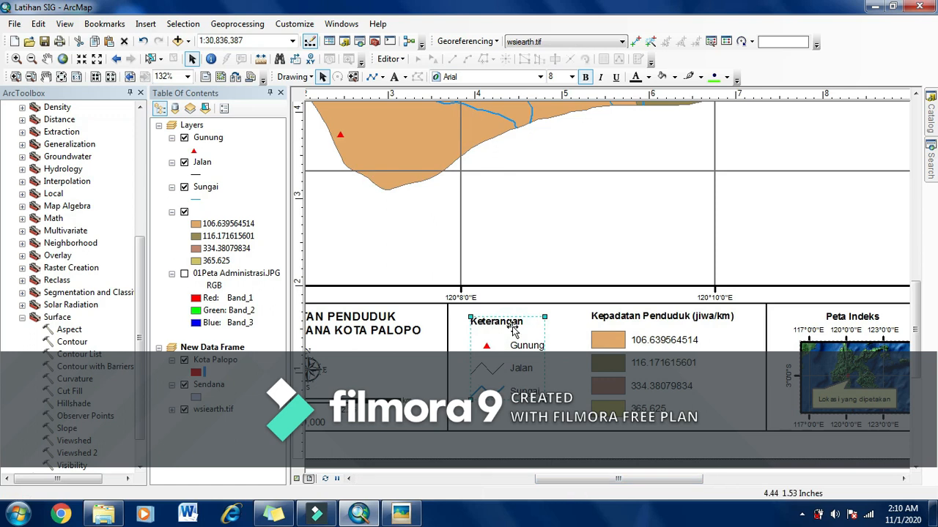
{"action": "left_click_drag", "start_coordinate": [514, 331], "coordinate": [514, 327]}
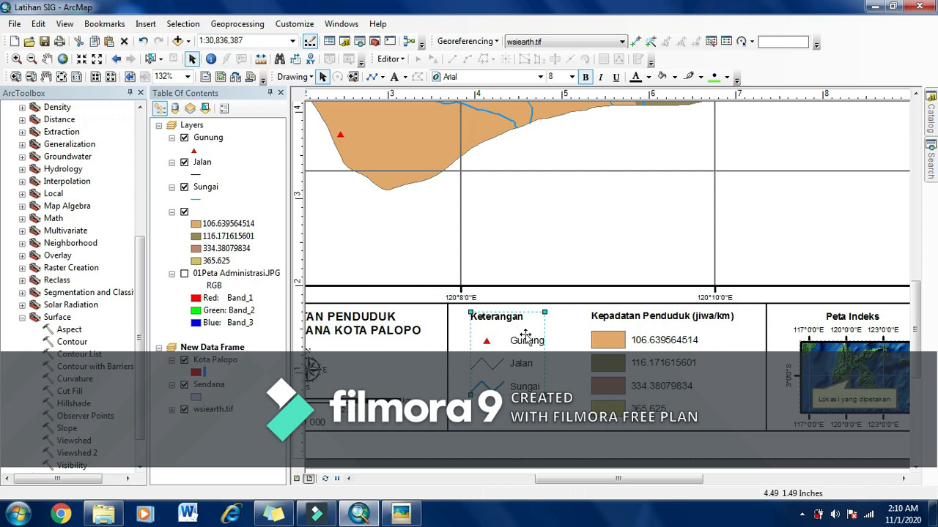
{"action": "left_click", "coordinate": [734, 466]}
- Try font size 6 on the Sumber Data text block, and undo the size change
{"action": "left_click_drag", "start_coordinate": [630, 480], "coordinate": [708, 484]}
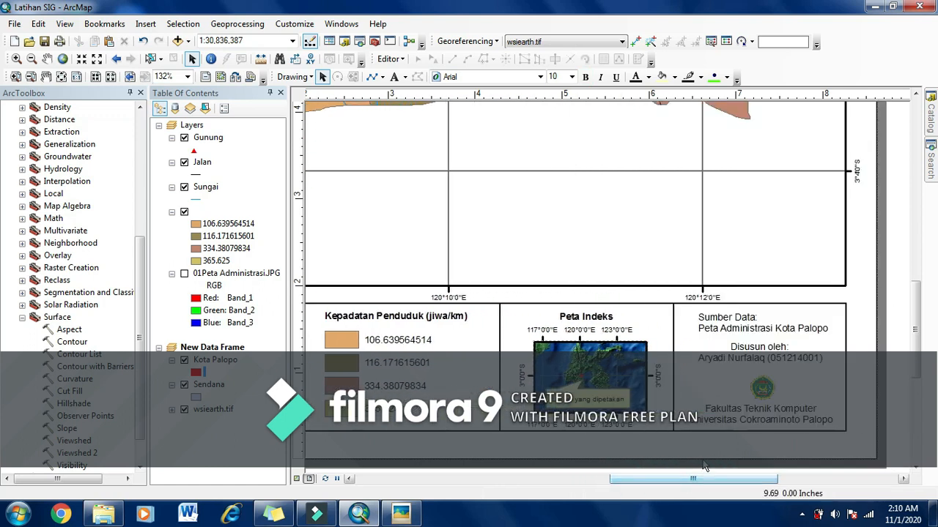
{"action": "left_click", "coordinate": [725, 321]}
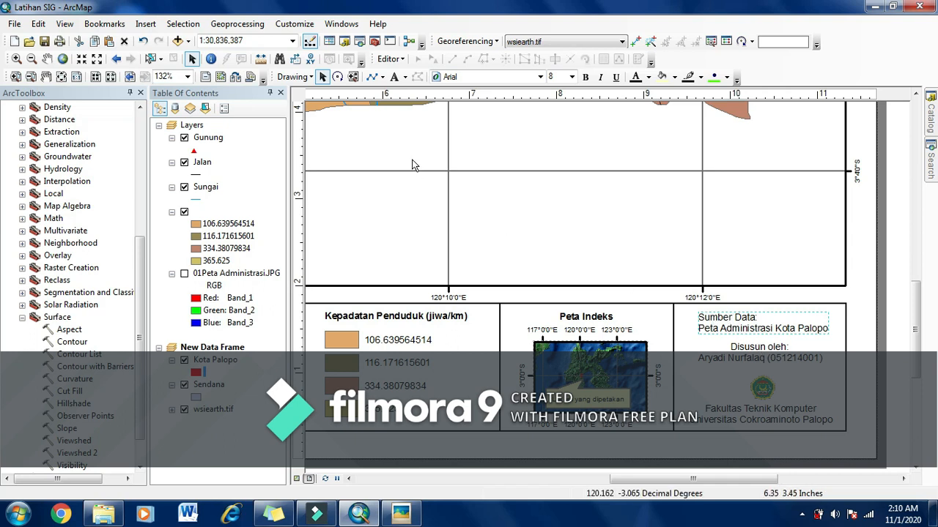
{"action": "left_click", "coordinate": [571, 77]}
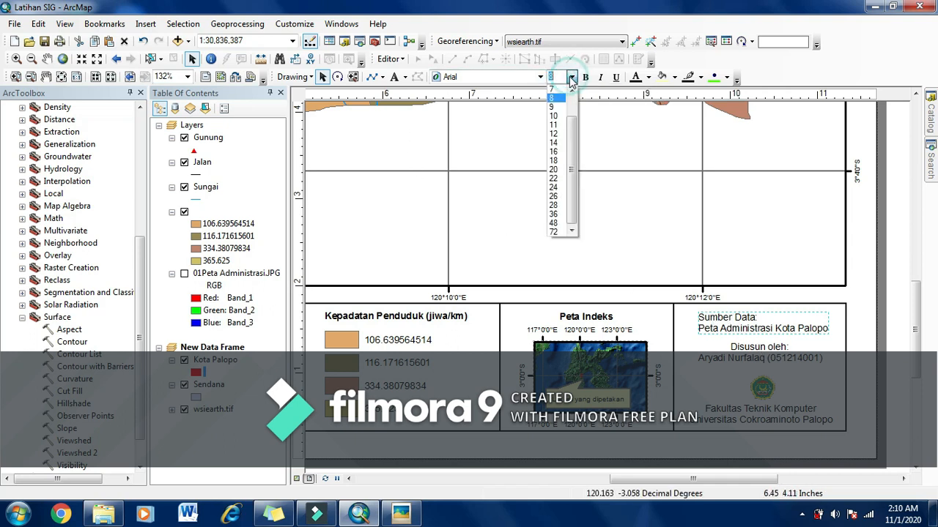
{"action": "left_click", "coordinate": [572, 89]}
{"action": "left_click", "coordinate": [571, 89]}
{"action": "left_click", "coordinate": [571, 89]}
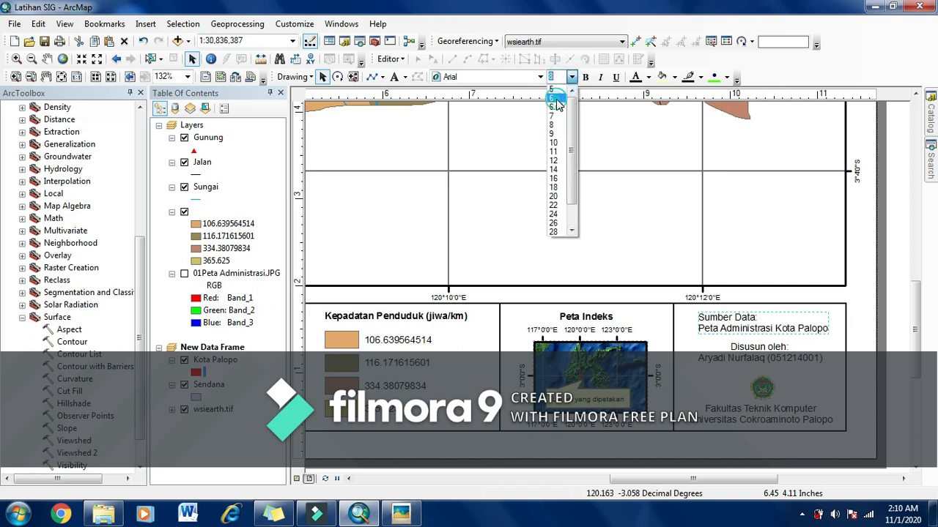
{"action": "left_click", "coordinate": [555, 99]}
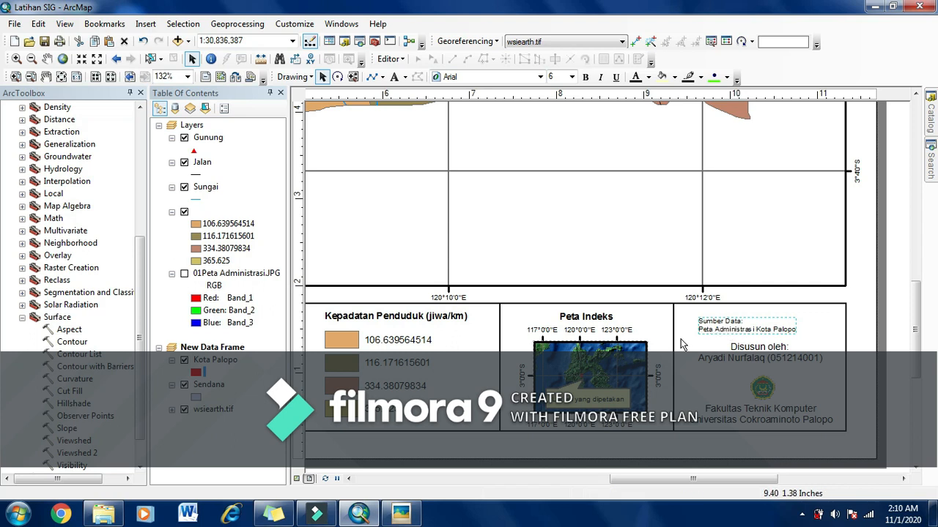
{"action": "left_click", "coordinate": [718, 326]}
{"action": "left_click", "coordinate": [722, 332]}
{"action": "key", "text": "ctrl+z"}
- Shrink the Kepadatan Penduduk legend proportionally until its text size is about 6.6
{"action": "scroll", "coordinate": [722, 334], "scroll_direction": "up", "scroll_amount": 2}
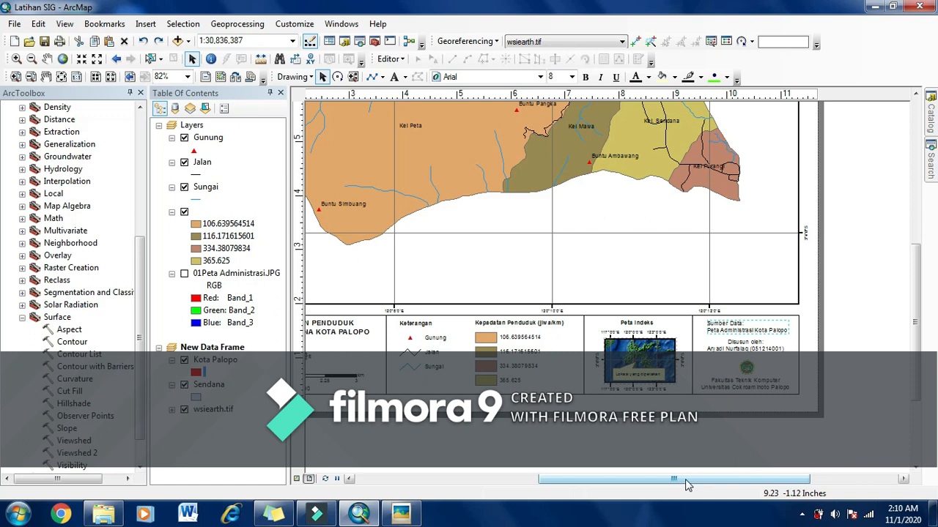
{"action": "left_click", "coordinate": [495, 364]}
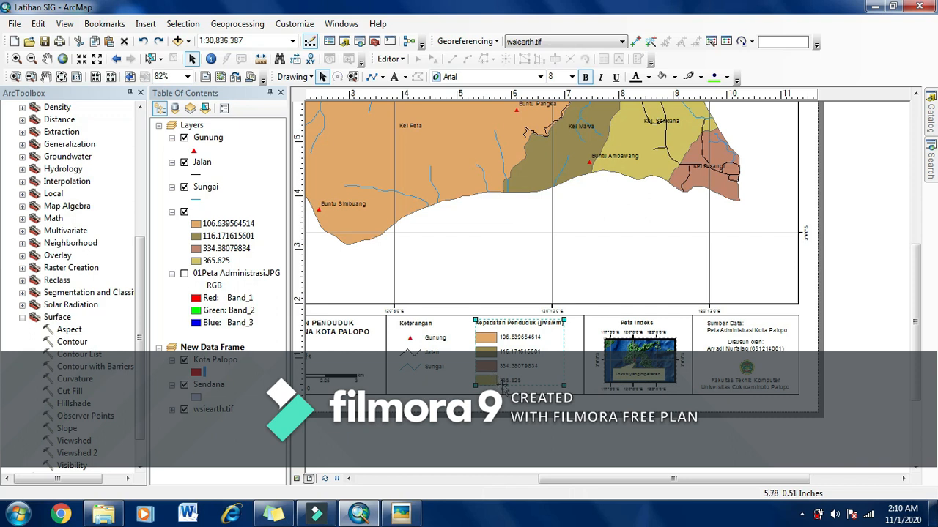
{"action": "mouse_move", "coordinate": [564, 386]}
{"action": "left_mouse_down"}
{"action": "mouse_move", "coordinate": [574, 392]}
{"action": "mouse_move", "coordinate": [546, 370]}
{"action": "mouse_move", "coordinate": [552, 377]}
{"action": "left_mouse_up"}
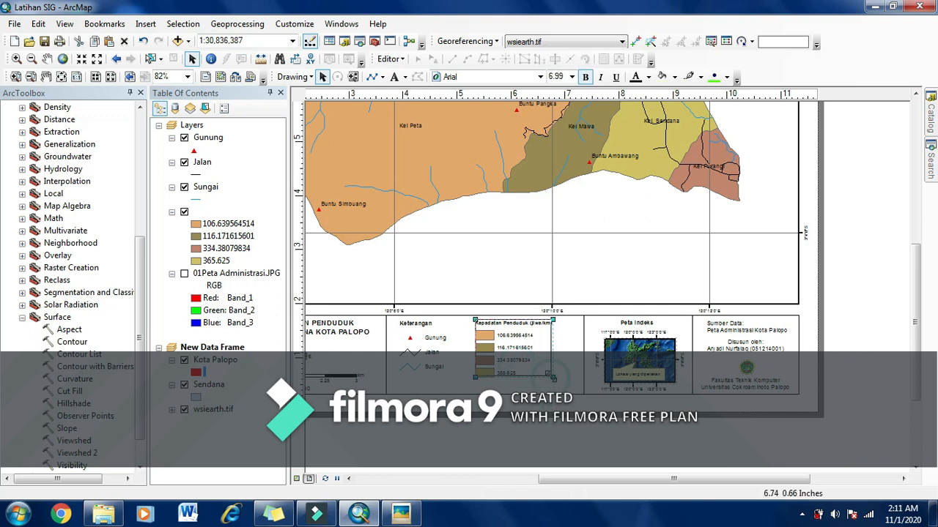
{"action": "left_click", "coordinate": [572, 430]}
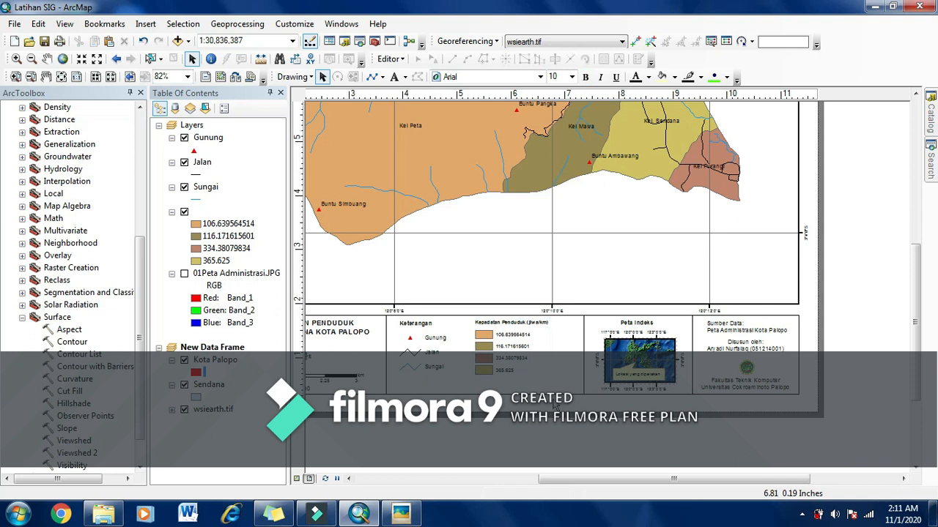
{"action": "left_click", "coordinate": [529, 372]}
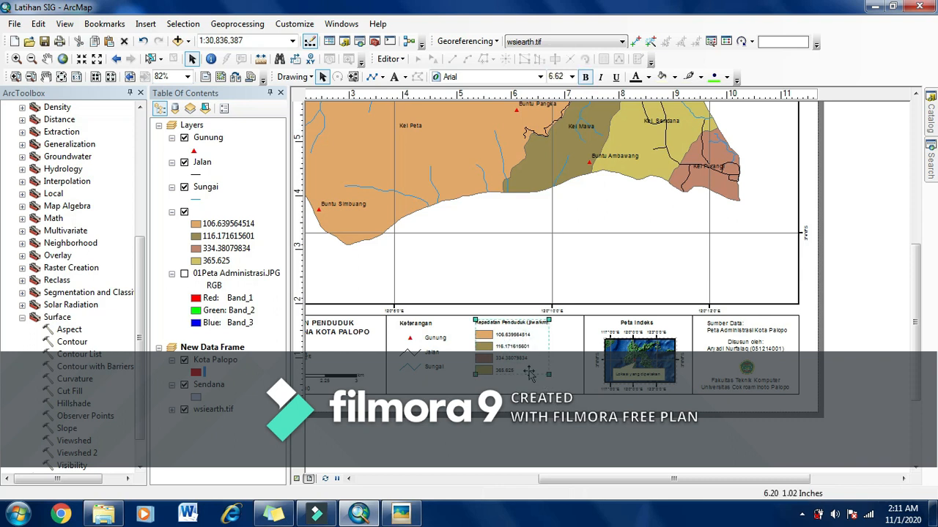
- Enlarge the Kepadatan Penduduk legend proportionally until its text size is 8
{"action": "left_click_drag", "start_coordinate": [548, 374], "coordinate": [577, 392]}
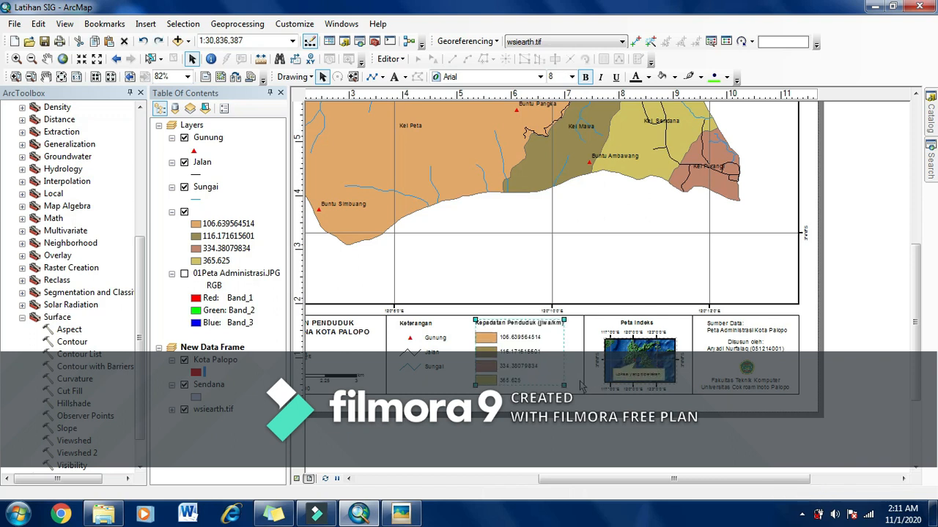
{"action": "left_click", "coordinate": [627, 425]}
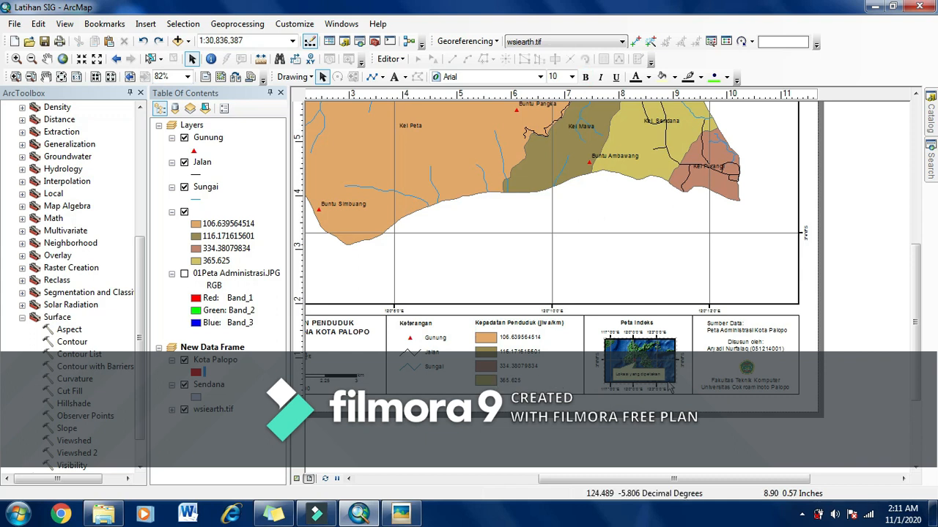
{"action": "scroll", "coordinate": [746, 368], "scroll_direction": "down", "scroll_amount": 1}
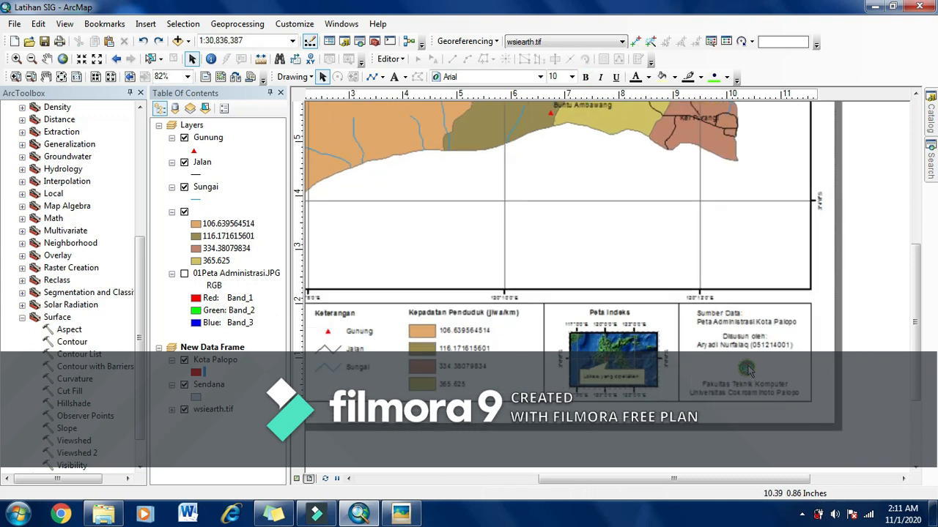
{"action": "scroll", "coordinate": [748, 372], "scroll_direction": "down", "scroll_amount": 1}
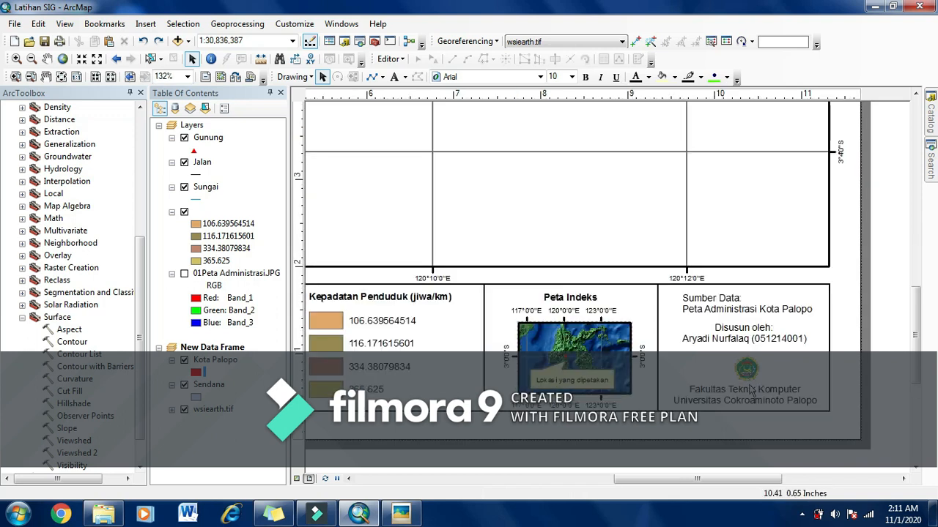
{"action": "left_click", "coordinate": [743, 340]}
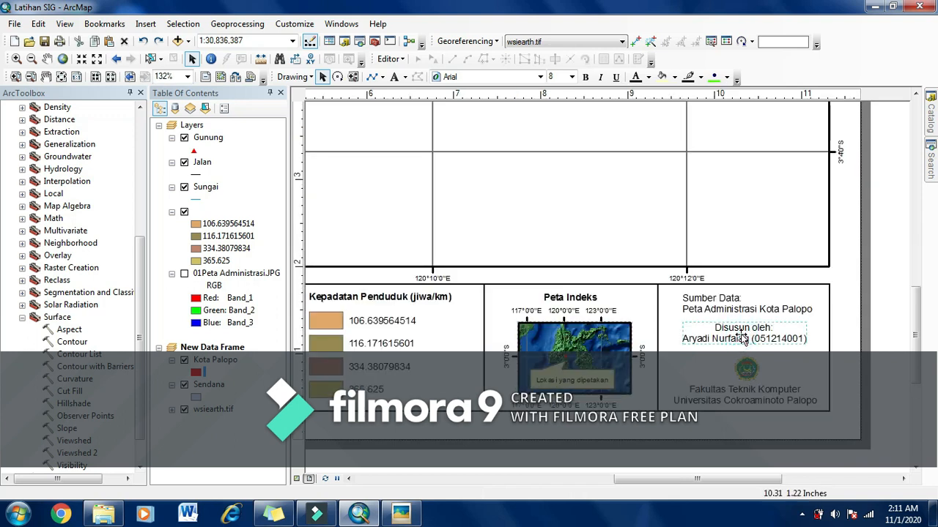
- Draw a rectangle about 11.46 in wide and 7.98 in high around the whole layout, just inside the page edges
{"action": "scroll", "coordinate": [549, 282], "scroll_direction": "up", "scroll_amount": 3}
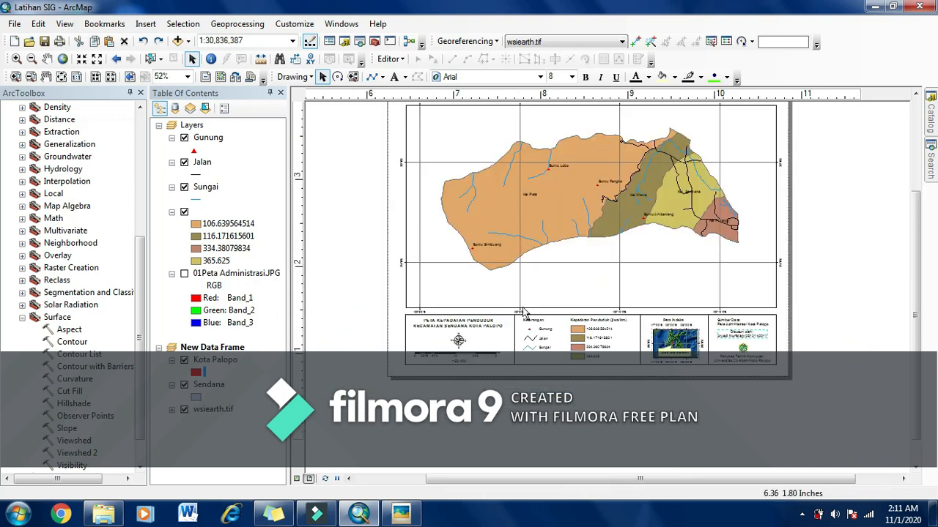
{"action": "left_click", "coordinate": [369, 235]}
{"action": "left_click_drag", "start_coordinate": [914, 374], "coordinate": [914, 320]}
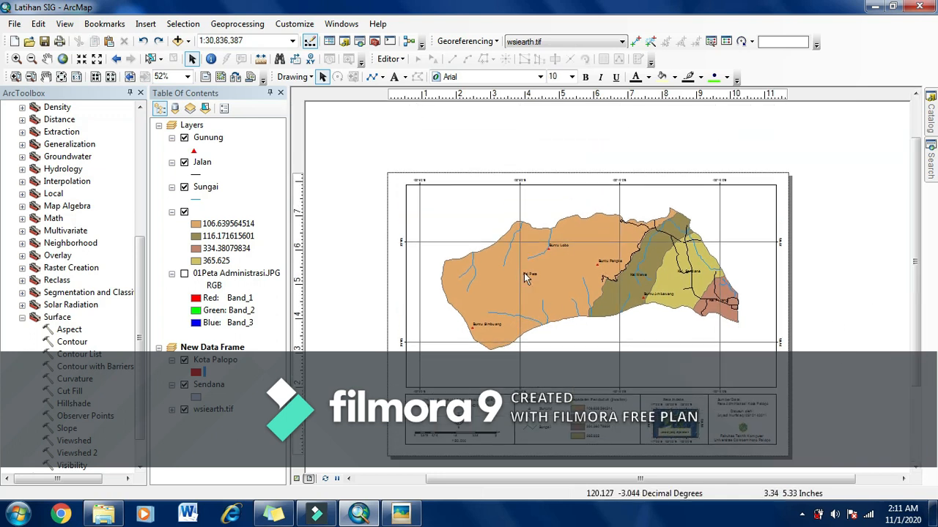
{"action": "left_click", "coordinate": [381, 77]}
{"action": "left_click", "coordinate": [396, 90]}
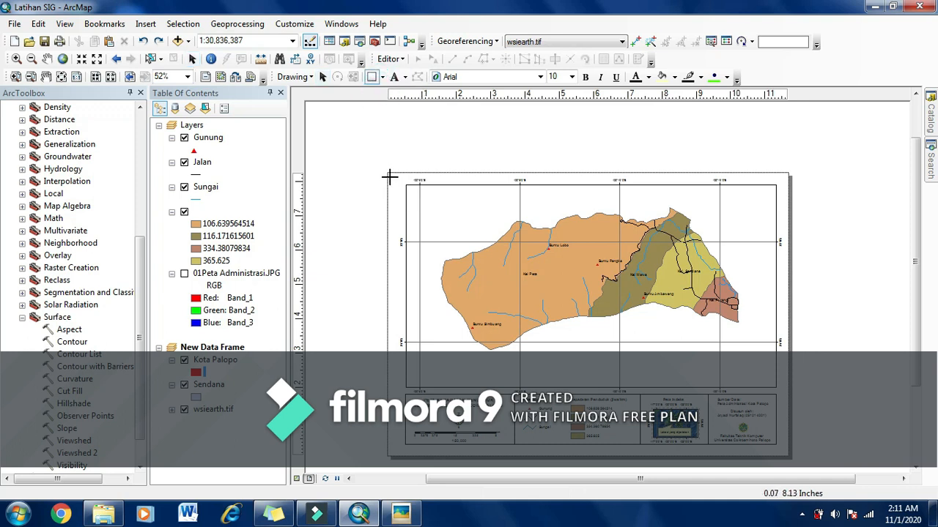
{"action": "left_click_drag", "start_coordinate": [392, 174], "coordinate": [783, 450]}
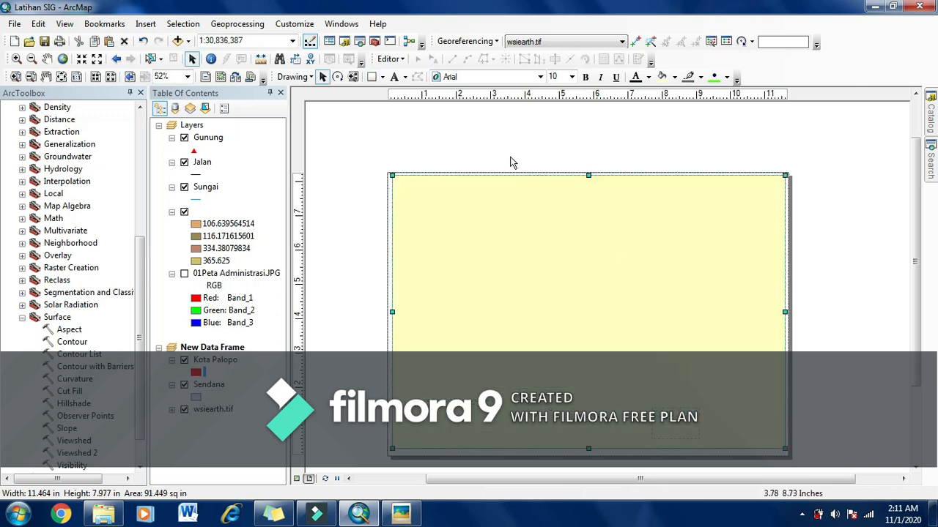
- Give the outer rectangle no fill color and a black outline
{"action": "right_click", "coordinate": [529, 230]}
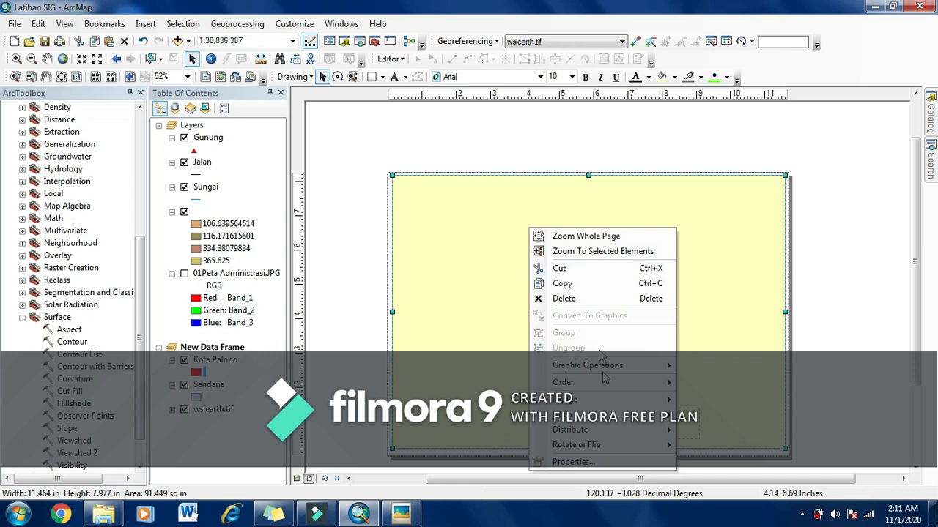
{"action": "left_click", "coordinate": [575, 462]}
{"action": "left_click", "coordinate": [427, 194]}
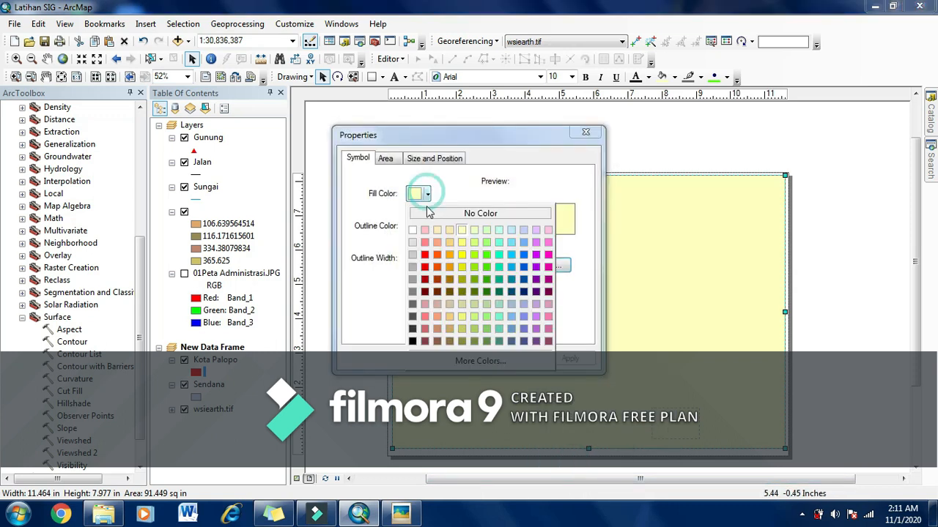
{"action": "left_click", "coordinate": [429, 211]}
{"action": "left_click", "coordinate": [427, 227]}
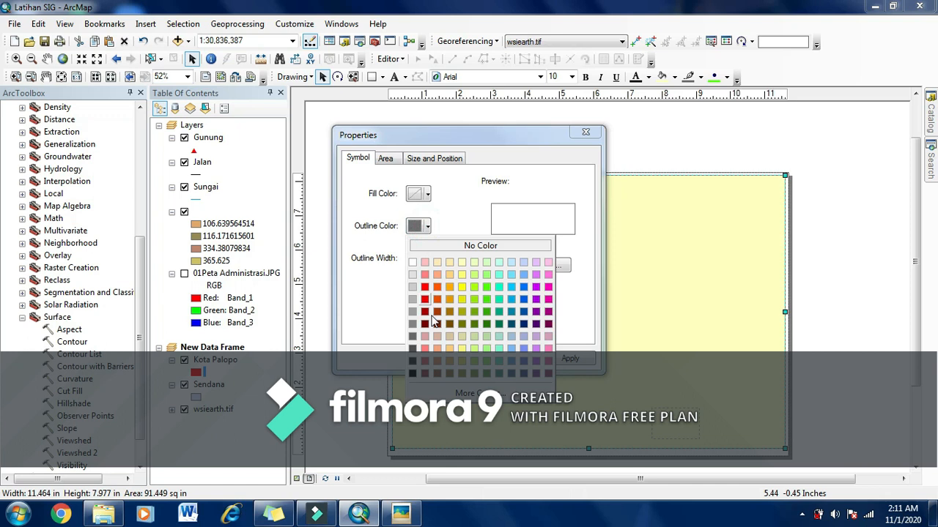
{"action": "left_click", "coordinate": [412, 373]}
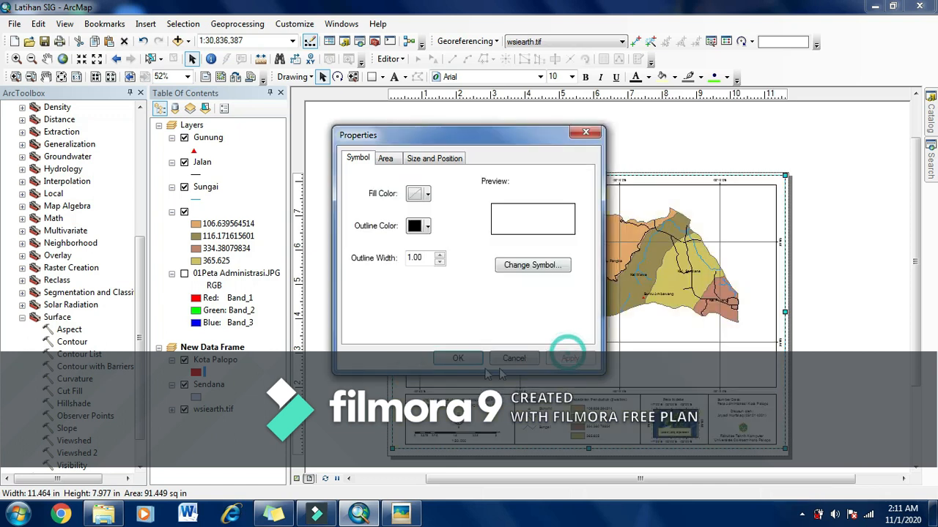
{"action": "left_click", "coordinate": [451, 359]}
- Pull the outer frame's top, left and right edges slightly inward to even out its spacing around the map, and deselect it
{"action": "scroll", "coordinate": [598, 223], "scroll_direction": "up", "scroll_amount": 3}
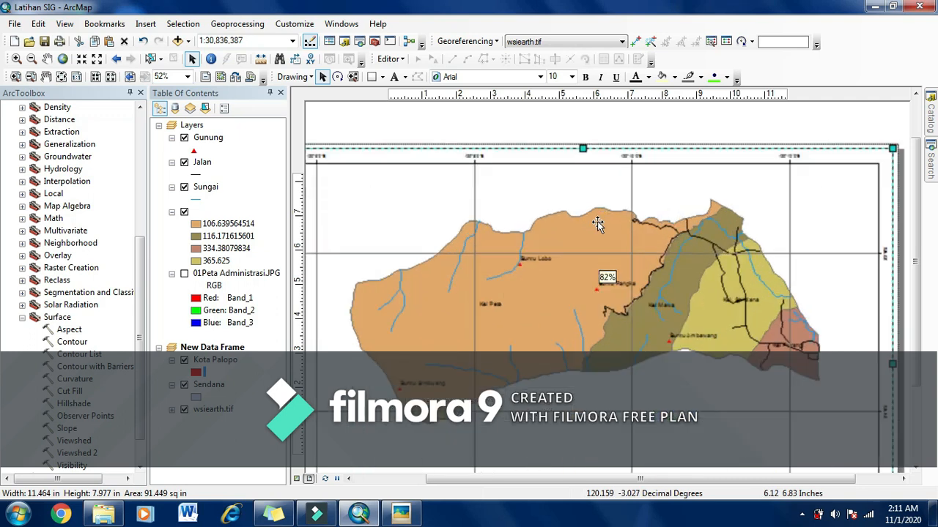
{"action": "left_click_drag", "start_coordinate": [583, 140], "coordinate": [583, 143]}
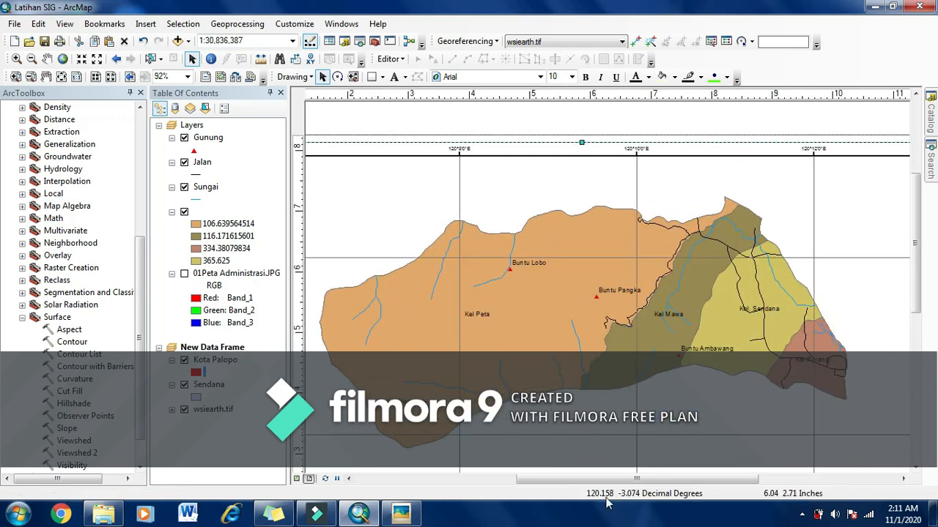
{"action": "left_click_drag", "start_coordinate": [621, 482], "coordinate": [501, 481]}
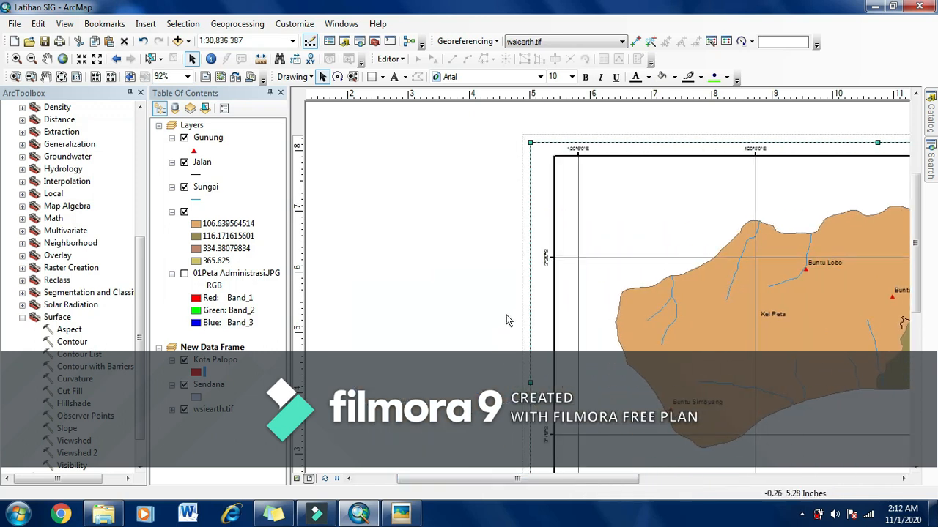
{"action": "left_click_drag", "start_coordinate": [915, 251], "coordinate": [914, 317]}
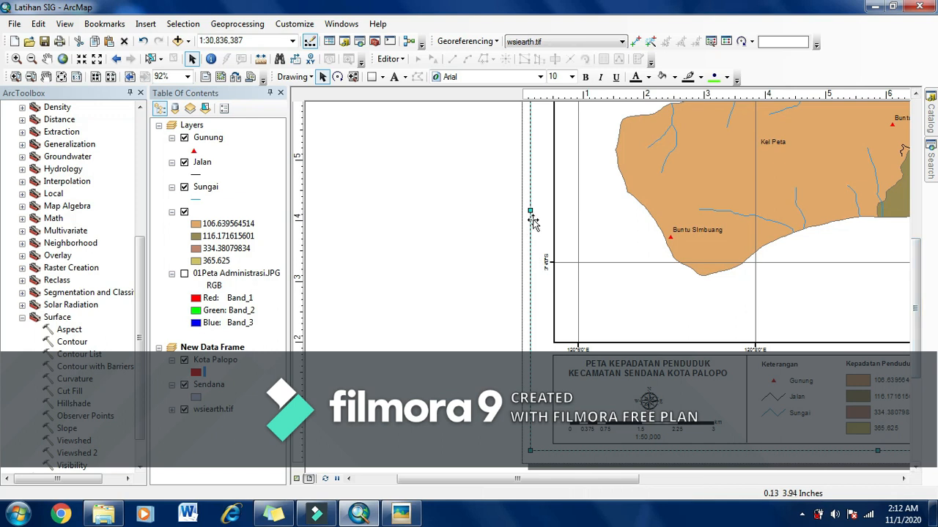
{"action": "left_click_drag", "start_coordinate": [532, 210], "coordinate": [539, 210]}
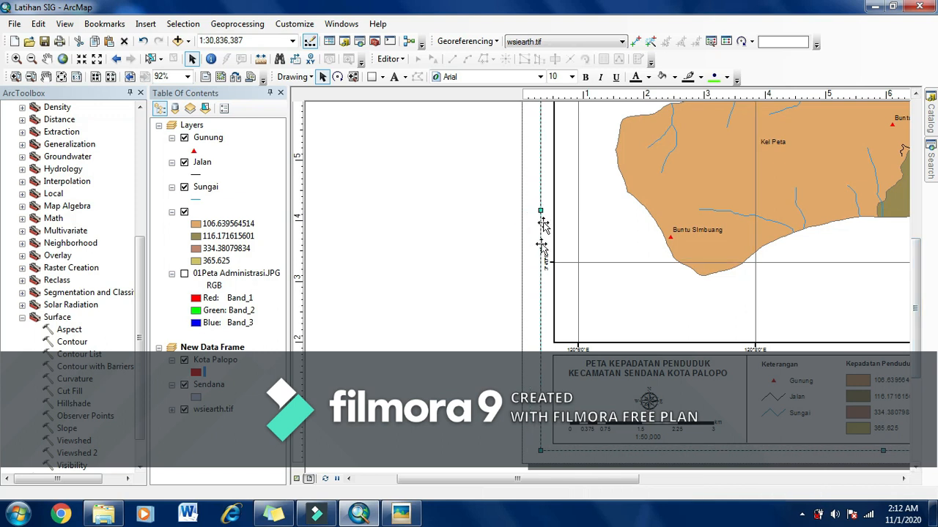
{"action": "left_click_drag", "start_coordinate": [564, 479], "coordinate": [744, 492]}
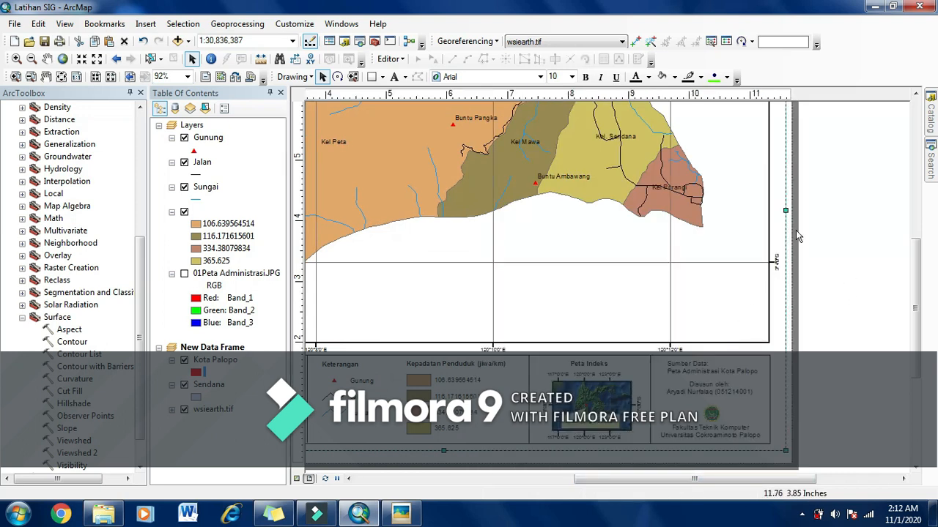
{"action": "left_click_drag", "start_coordinate": [783, 213], "coordinate": [781, 213]}
{"action": "scroll", "coordinate": [784, 299], "scroll_direction": "down", "scroll_amount": 4}
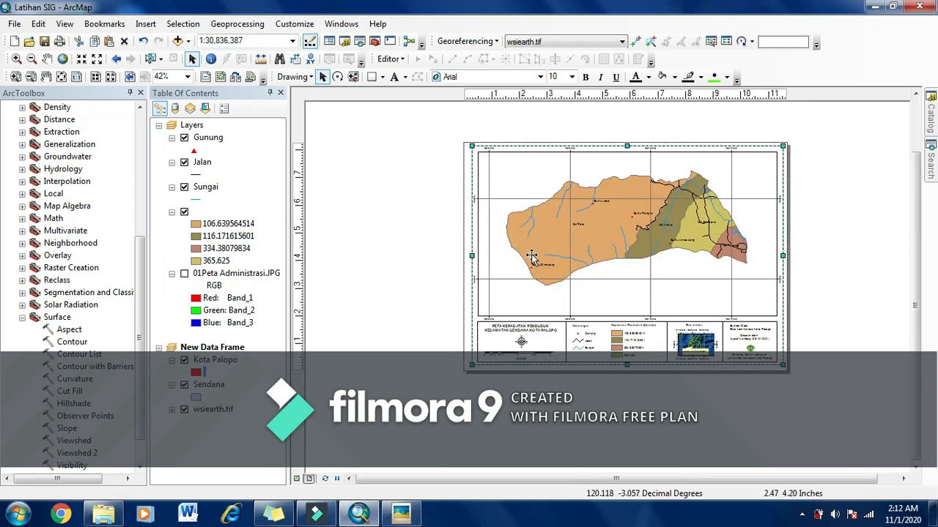
{"action": "left_click", "coordinate": [411, 243]}
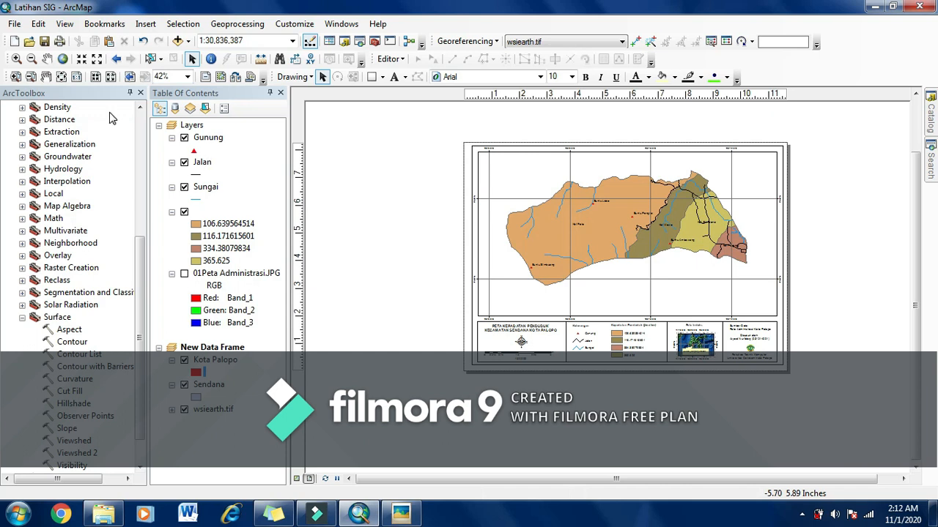
- Examine the complete map layout in print preview and close the preview
{"action": "left_click", "coordinate": [14, 23]}
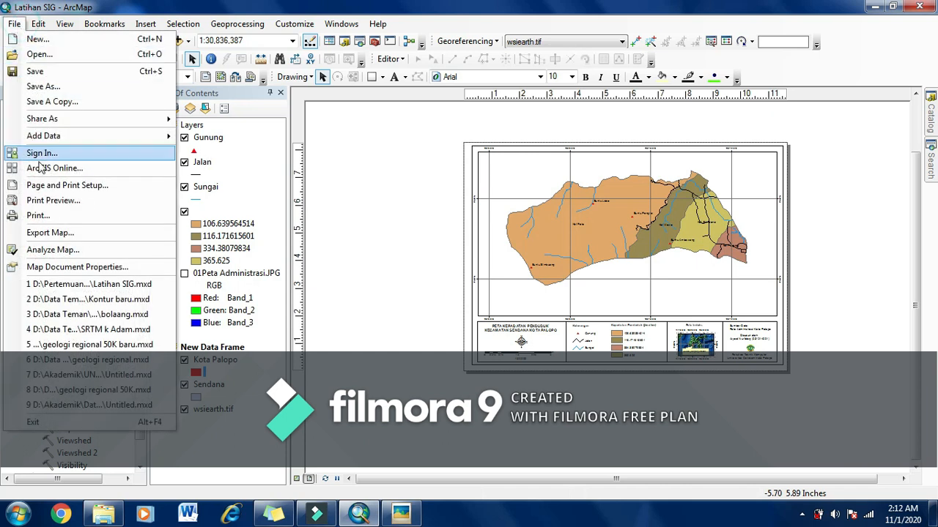
{"action": "left_click", "coordinate": [74, 201]}
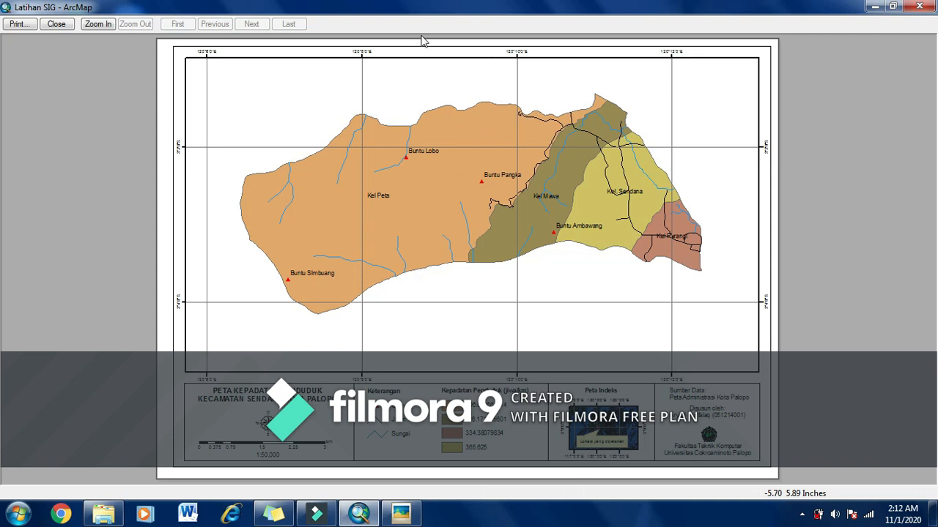
{"action": "left_click", "coordinate": [61, 25]}
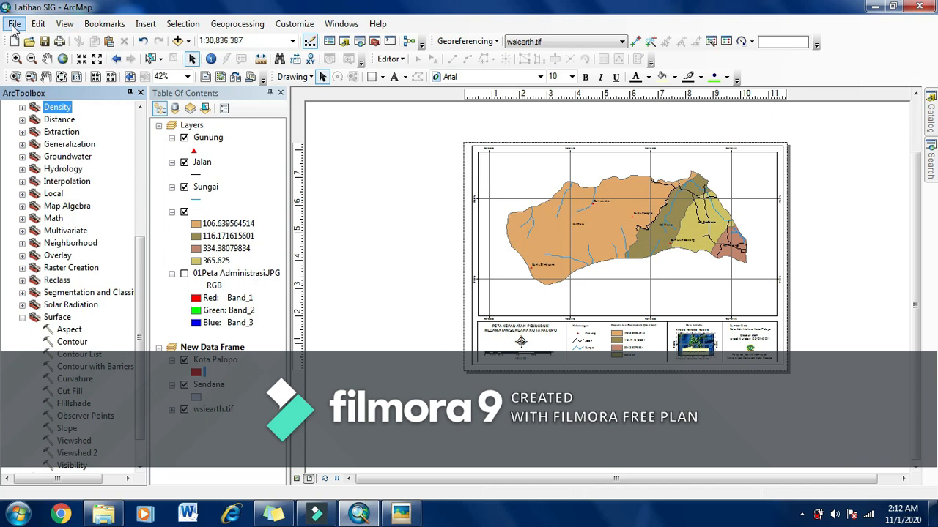
- Export the map as a PDF named "kepadatan penduduk sendana" into the Pertemuan IV SIG 2020 folder on drive D
{"action": "left_click", "coordinate": [13, 25]}
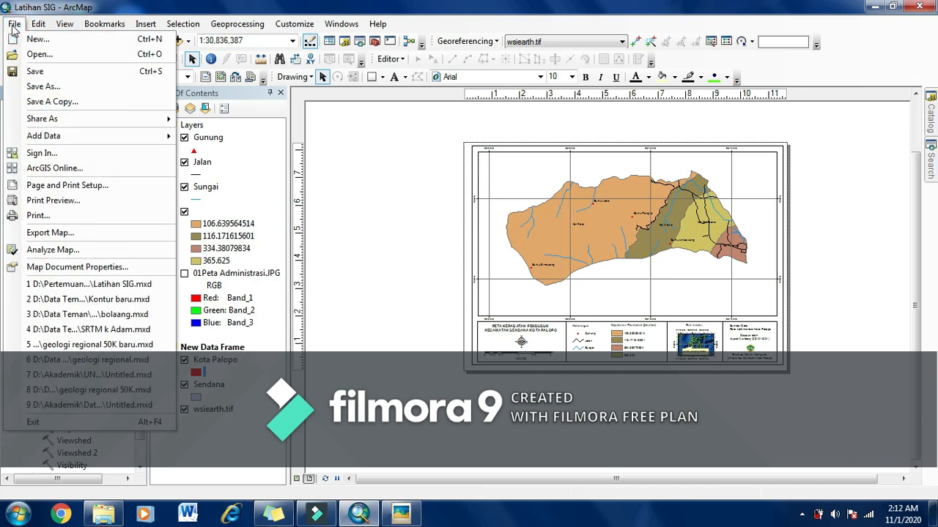
{"action": "left_click", "coordinate": [74, 233]}
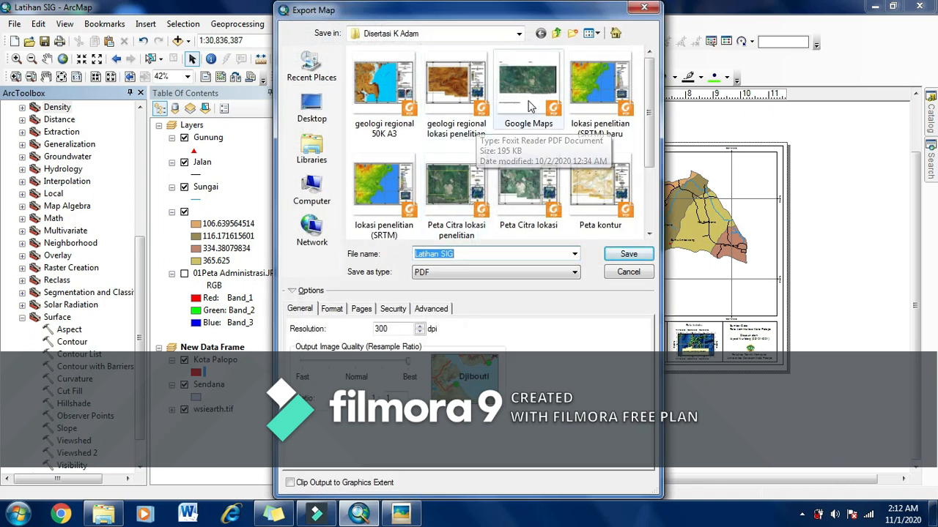
{"action": "left_click", "coordinate": [517, 35]}
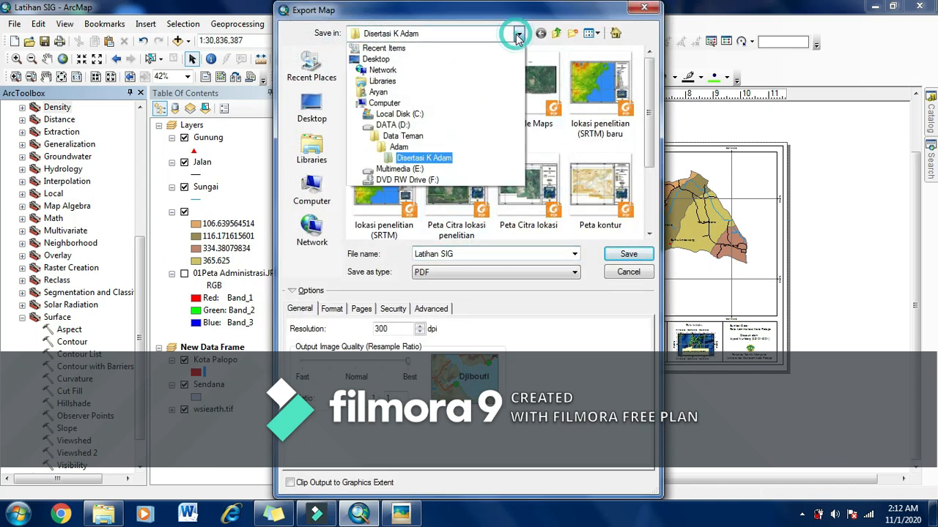
{"action": "left_click", "coordinate": [391, 130]}
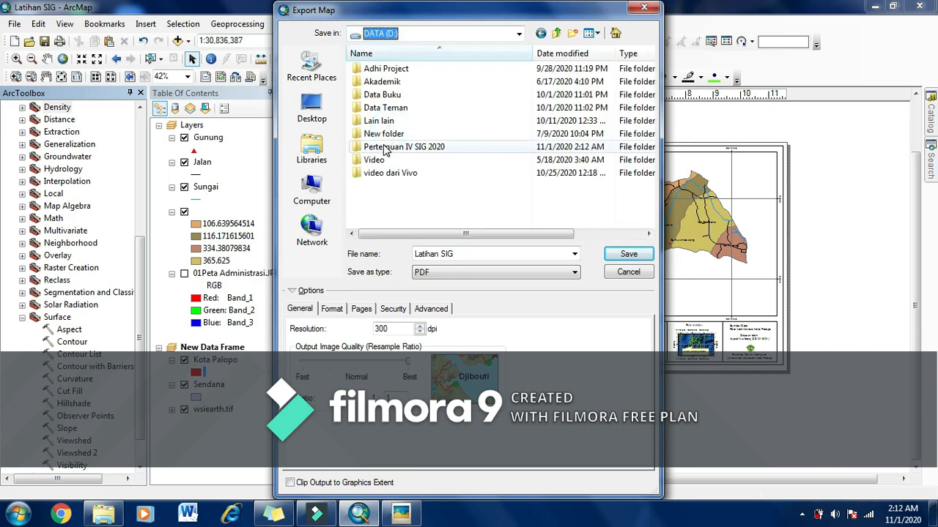
{"action": "double_click", "coordinate": [399, 148]}
{"action": "left_click", "coordinate": [467, 253]}
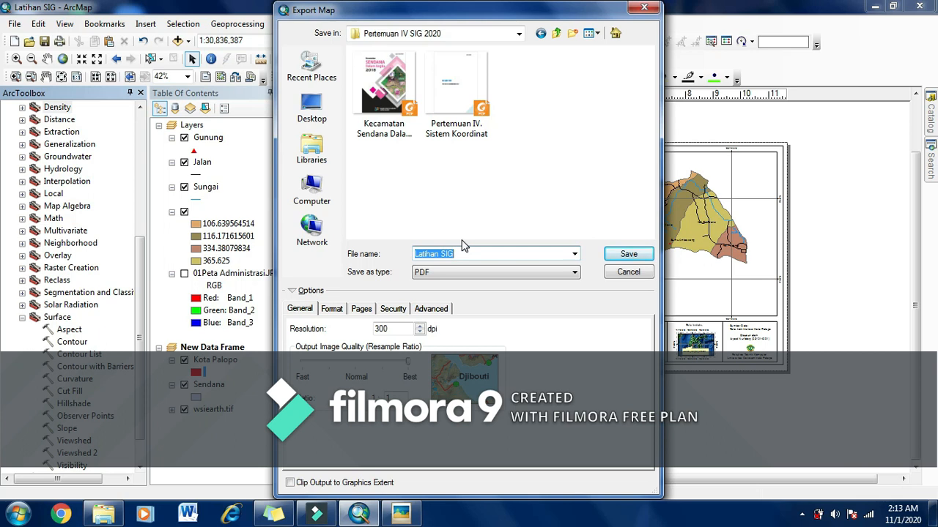
{"action": "type", "text": "kepadatan penduduk sendana"}
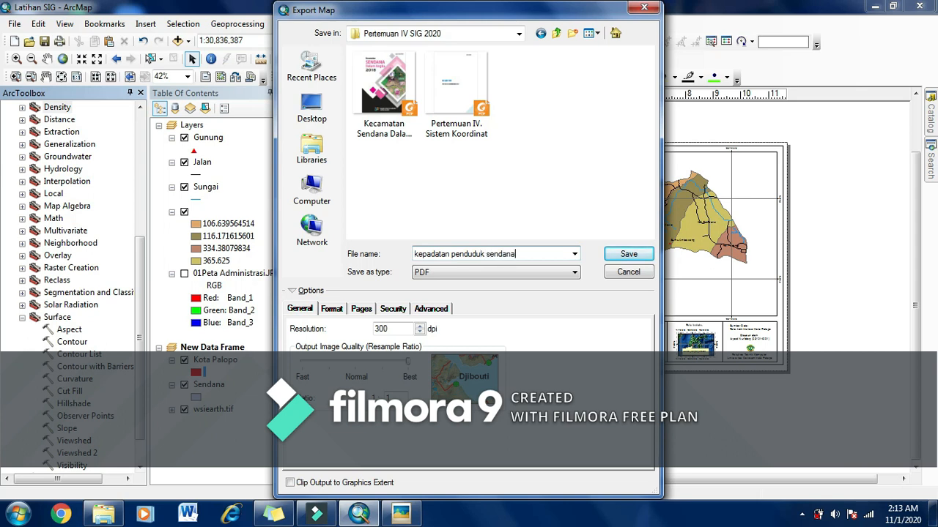
{"action": "left_click", "coordinate": [622, 254]}
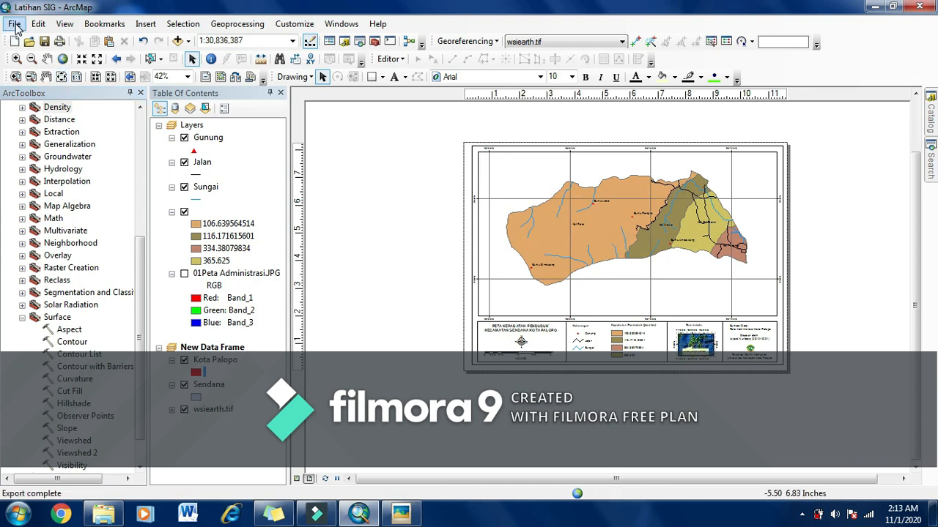
- Set up a map export in JPEG format, reusing the suggested file name "kepadatan penduduk sendana.pdf"
{"action": "left_click", "coordinate": [14, 24]}
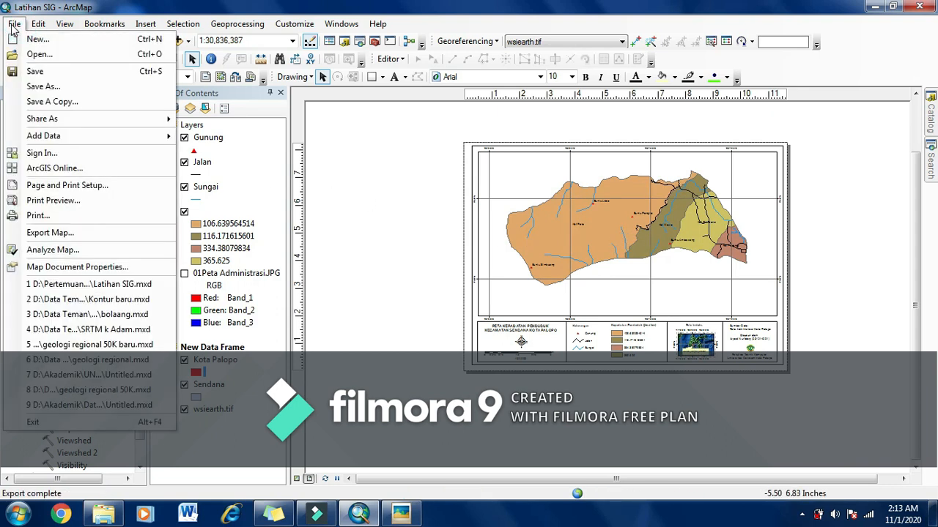
{"action": "left_click", "coordinate": [69, 232]}
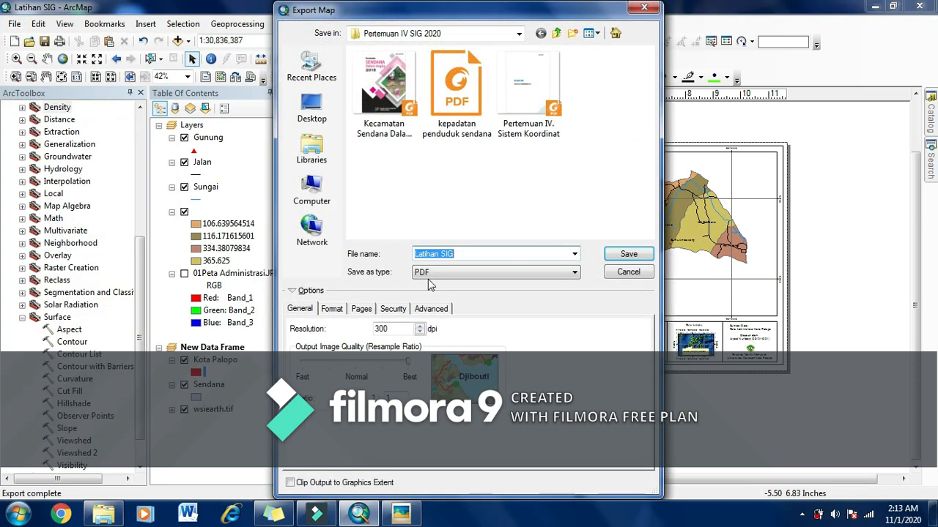
{"action": "left_click", "coordinate": [464, 273]}
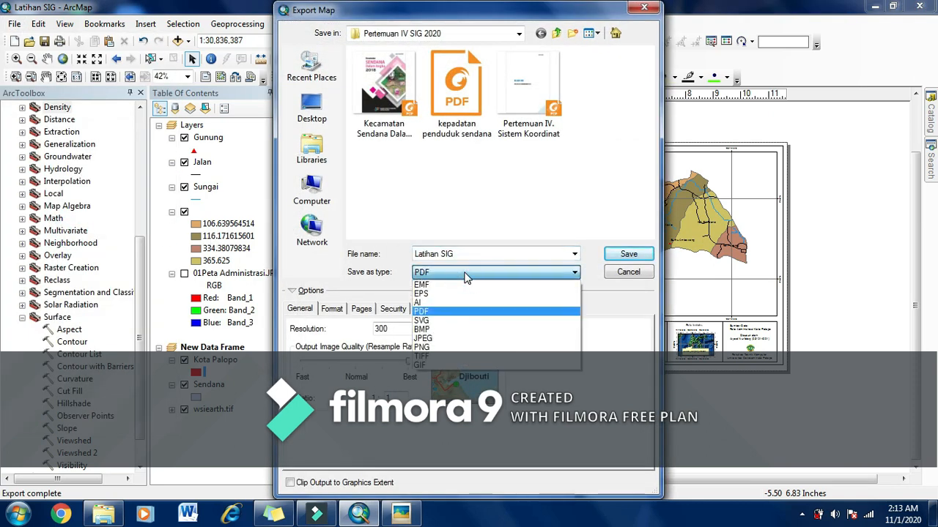
{"action": "left_click", "coordinate": [453, 340]}
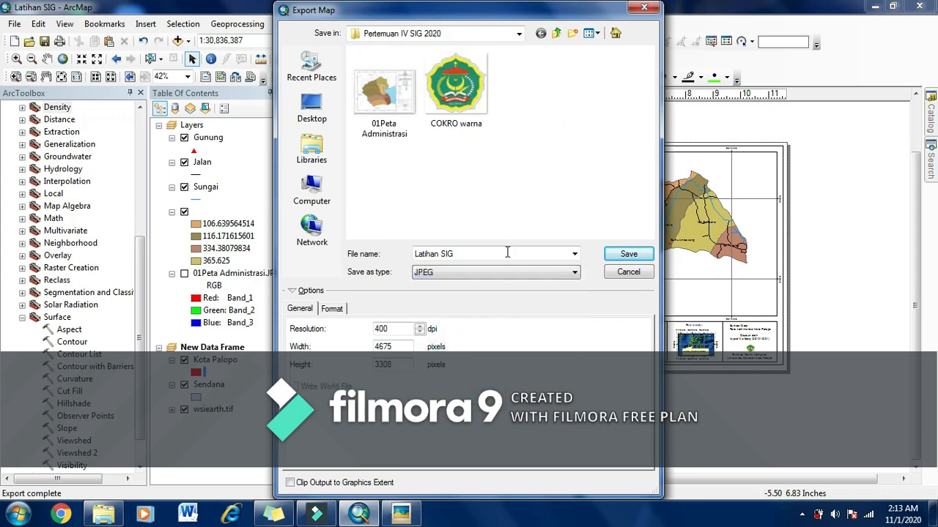
{"action": "double_click", "coordinate": [470, 256]}
{"action": "type", "text": "kepadatan penduduk sendana.pdf.jpg"}
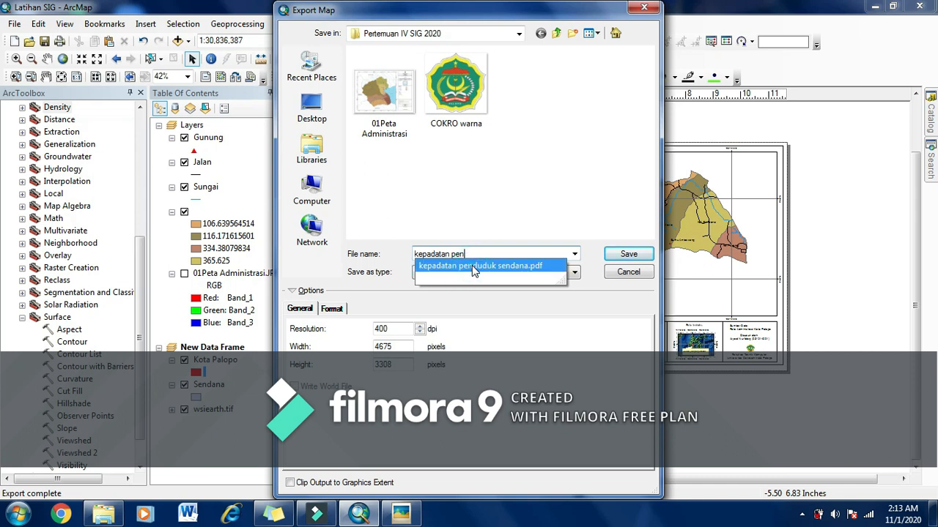
{"action": "left_click", "coordinate": [472, 265]}
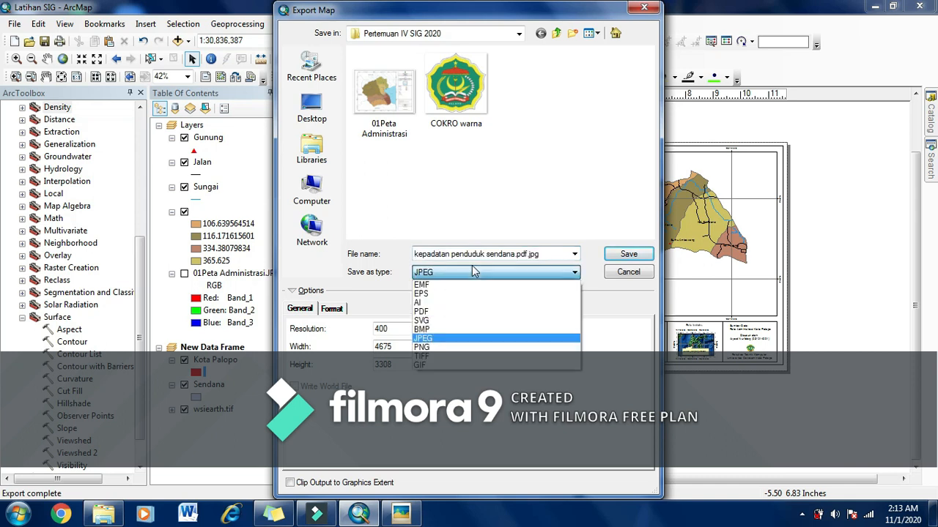
- Remove the ".pdf" part so the file name reads "kepadatan penduduk sendana.jpg" and export the JPEG
{"action": "left_click", "coordinate": [524, 258]}
{"action": "left_click", "coordinate": [569, 271]}
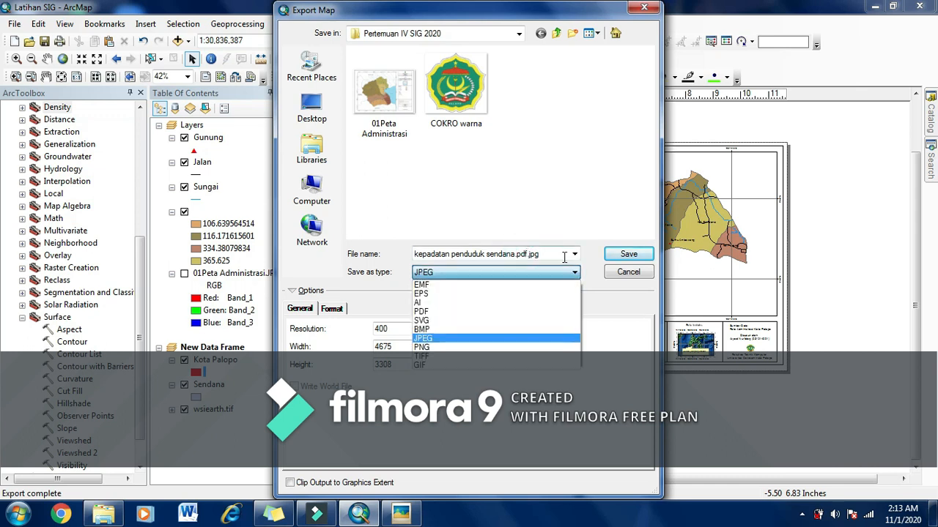
{"action": "left_click", "coordinate": [528, 254]}
{"action": "left_click", "coordinate": [529, 255]}
{"action": "double_click", "coordinate": [527, 254]}
{"action": "left_click", "coordinate": [527, 254]}
{"action": "key", "text": "BackSpace"}
{"action": "key", "text": "BackSpace"}
{"action": "key", "text": "BackSpace"}
{"action": "key", "text": "BackSpace"}
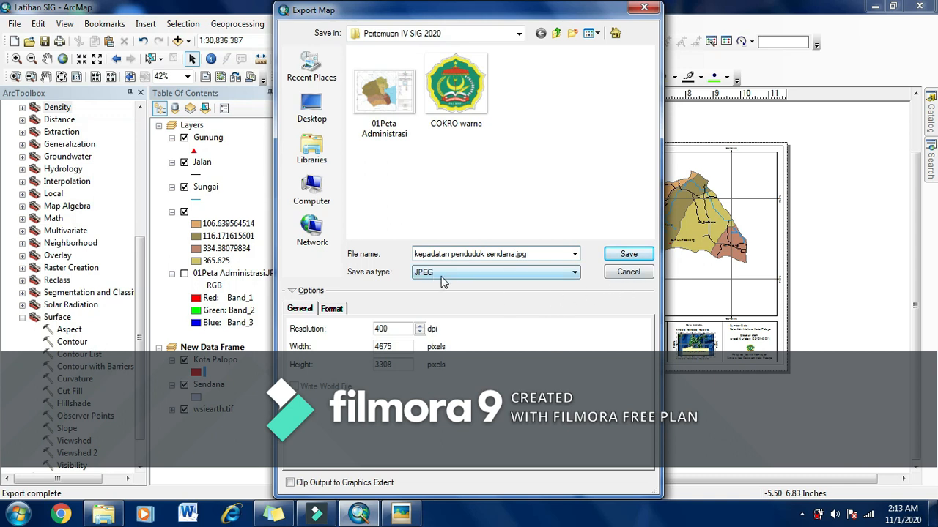
{"action": "left_click", "coordinate": [628, 257]}
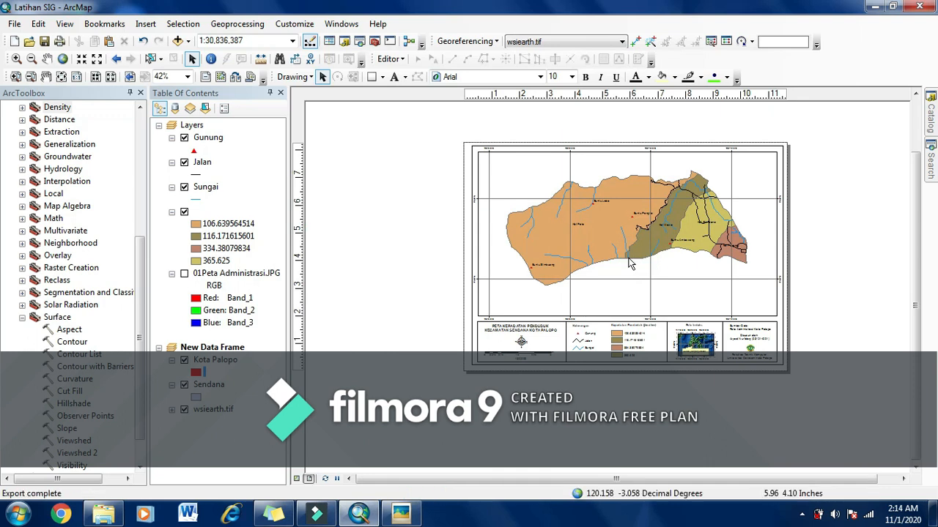
- Switch to Windows Explorer, view the exported JPEG "kepadatan penduduk sendana" in the Pertemuan IV SIG 2020 folder, and close the image
{"action": "left_click", "coordinate": [104, 515]}
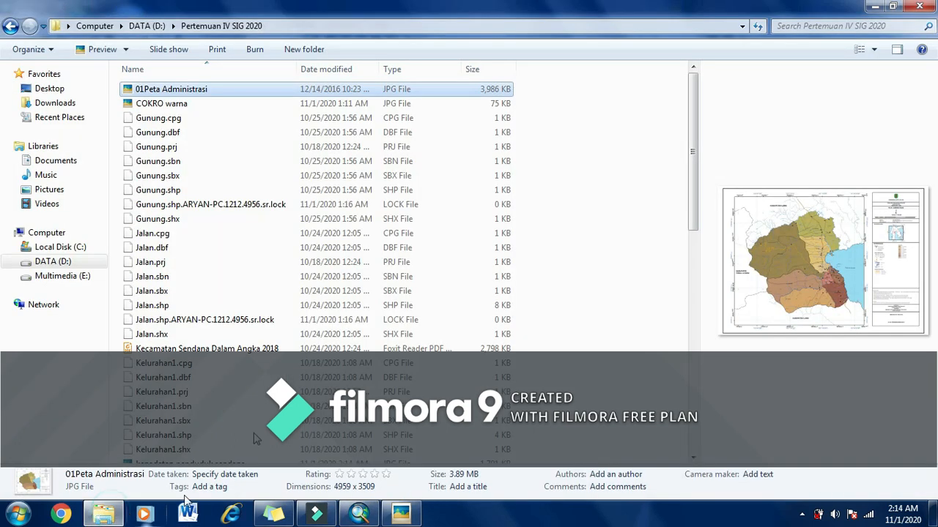
{"action": "left_click", "coordinate": [66, 262]}
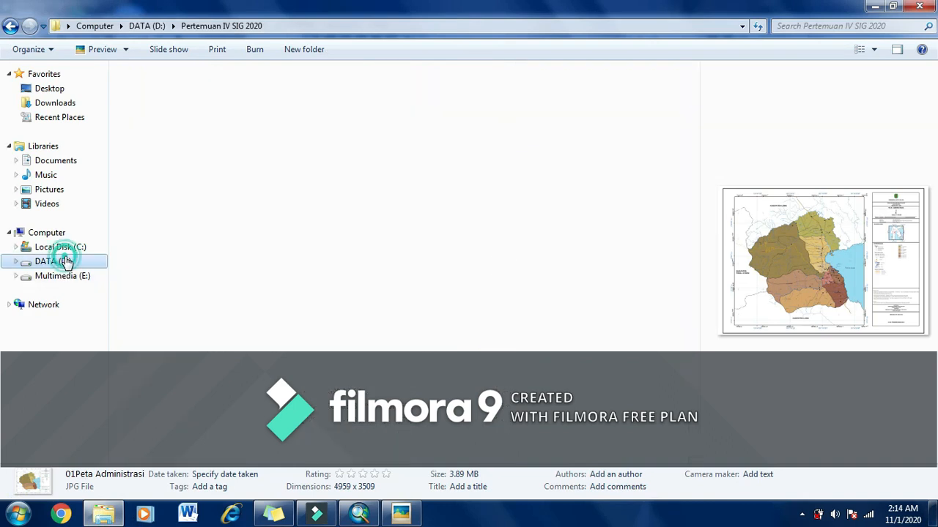
{"action": "double_click", "coordinate": [182, 175]}
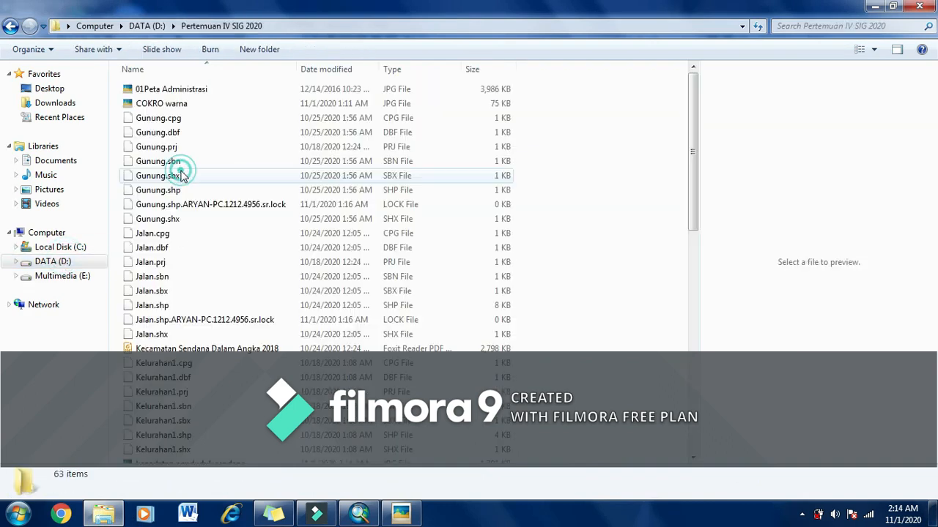
{"action": "scroll", "coordinate": [233, 258], "scroll_direction": "down", "scroll_amount": 5}
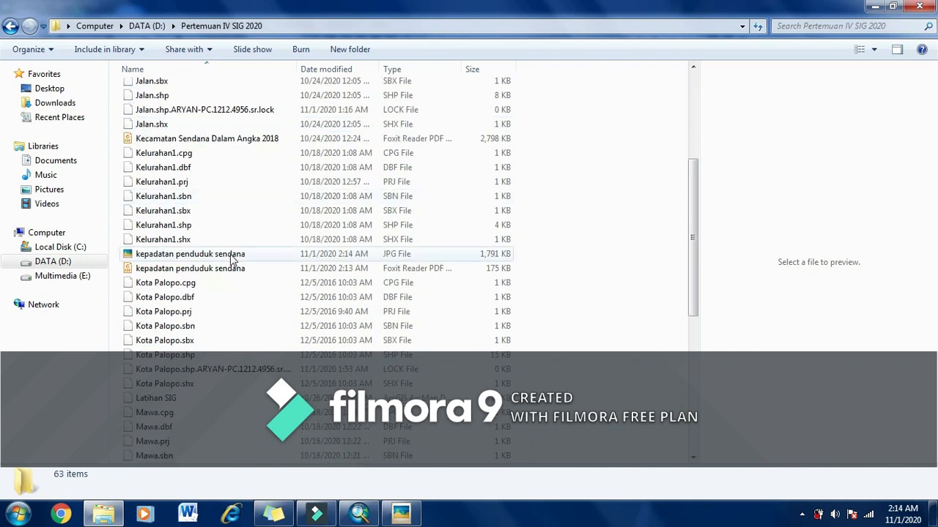
{"action": "left_click", "coordinate": [202, 256]}
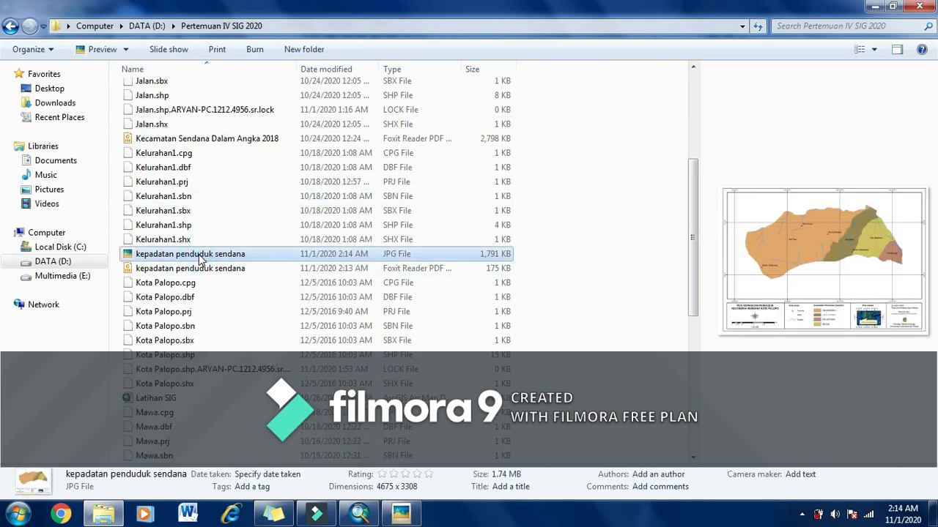
{"action": "double_click", "coordinate": [201, 257]}
{"action": "scroll", "coordinate": [489, 235], "scroll_direction": "up", "scroll_amount": 1}
{"action": "scroll", "coordinate": [489, 235], "scroll_direction": "up", "scroll_amount": 1}
{"action": "scroll", "coordinate": [489, 235], "scroll_direction": "down", "scroll_amount": 3}
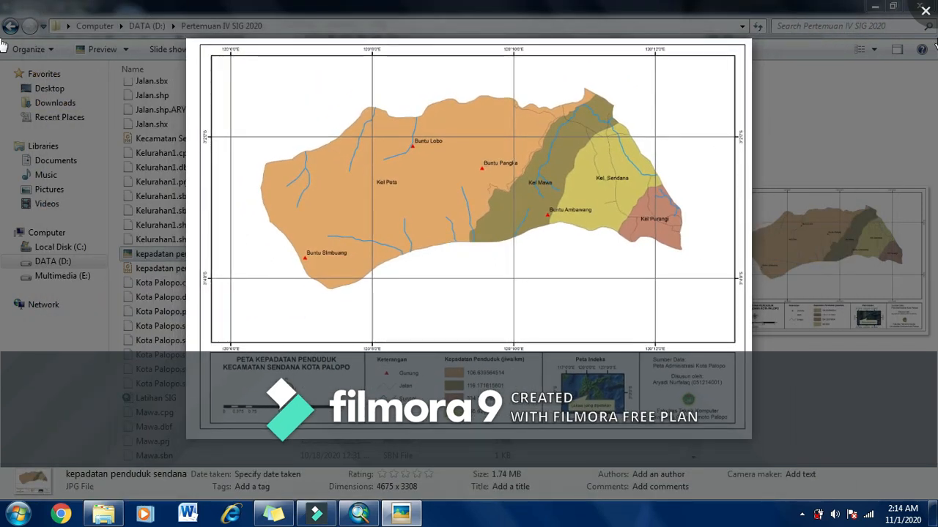
{"action": "left_click", "coordinate": [925, 11]}
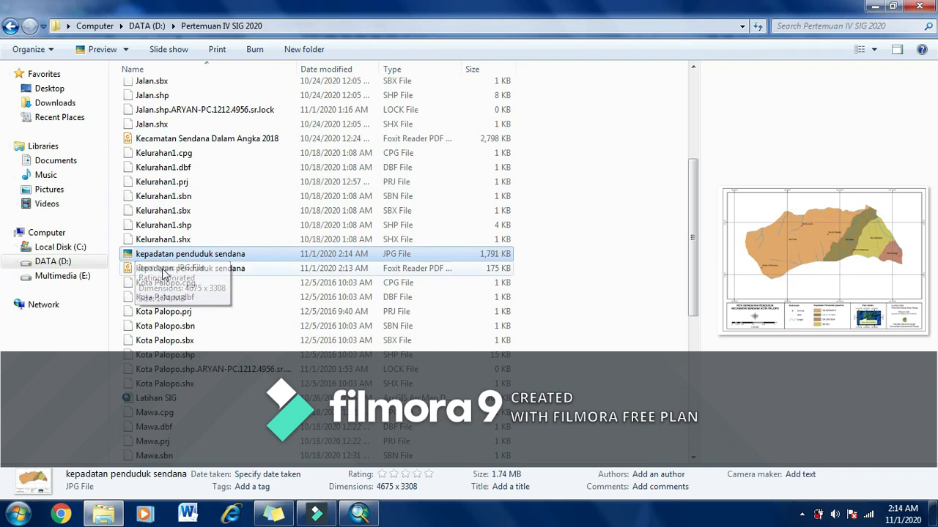
- Open the PDF "kepadatan penduduk sendana" in Foxit Reader and look over the map and its legend block
{"action": "left_click", "coordinate": [174, 271]}
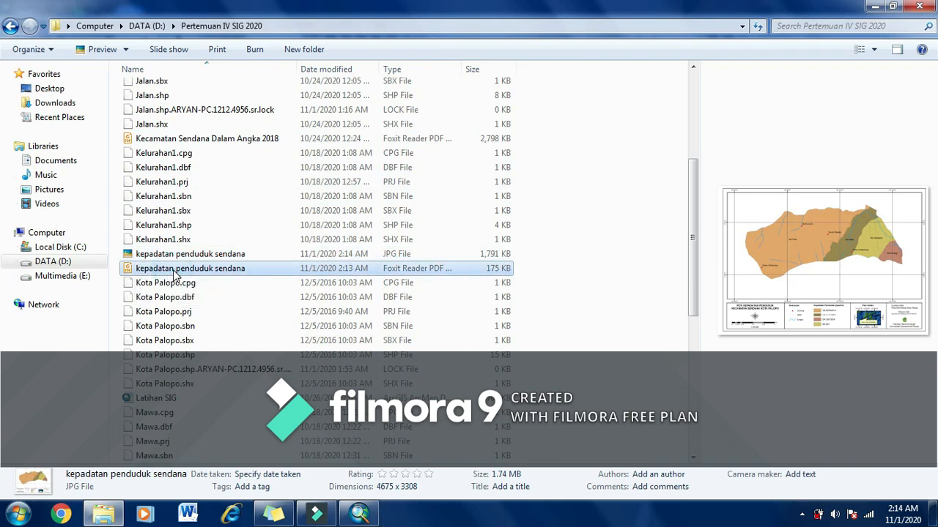
{"action": "right_click", "coordinate": [176, 273]}
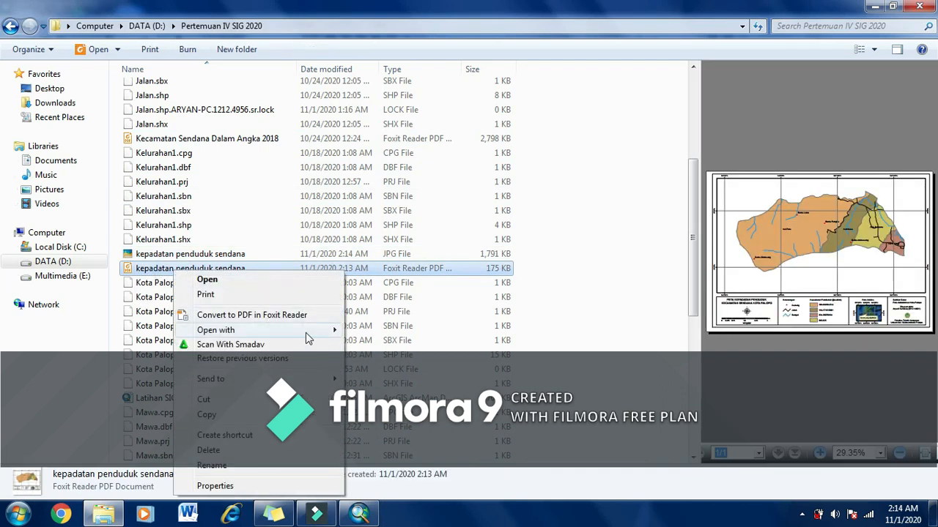
{"action": "left_click", "coordinate": [139, 276]}
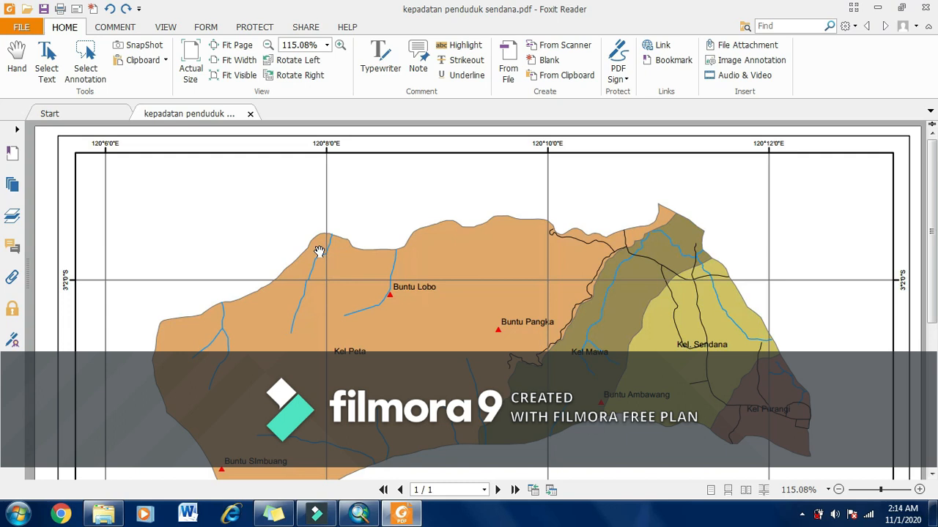
{"action": "scroll", "coordinate": [319, 252], "scroll_direction": "down", "scroll_amount": 3}
{"action": "scroll", "coordinate": [319, 252], "scroll_direction": "up", "scroll_amount": 2}
{"action": "scroll", "coordinate": [319, 252], "scroll_direction": "down", "scroll_amount": 3}
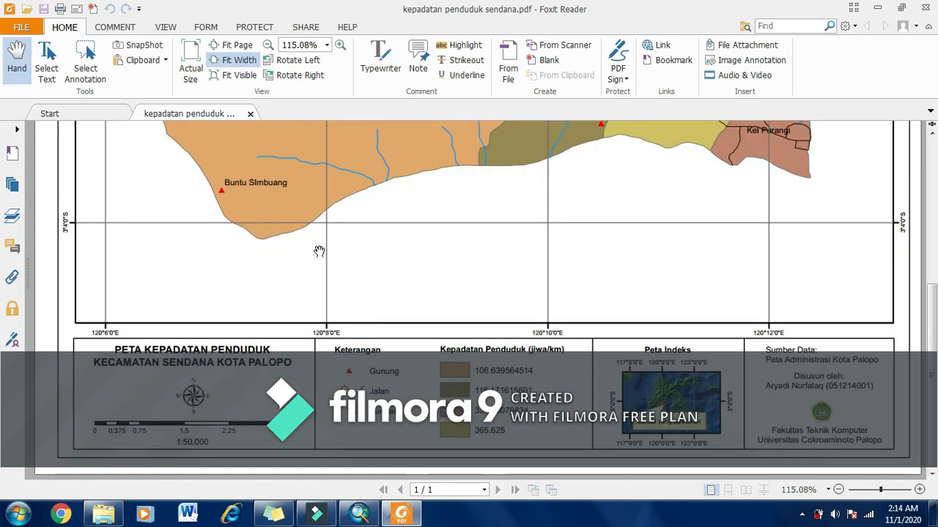
{"action": "scroll", "coordinate": [319, 252], "scroll_direction": "up", "scroll_amount": 4}
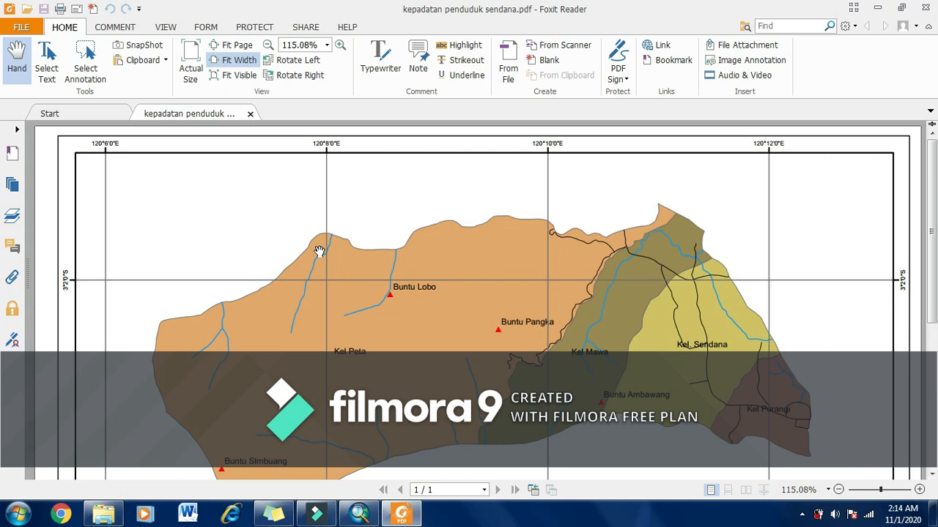
{"action": "scroll", "coordinate": [319, 252], "scroll_direction": "down", "scroll_amount": 4}
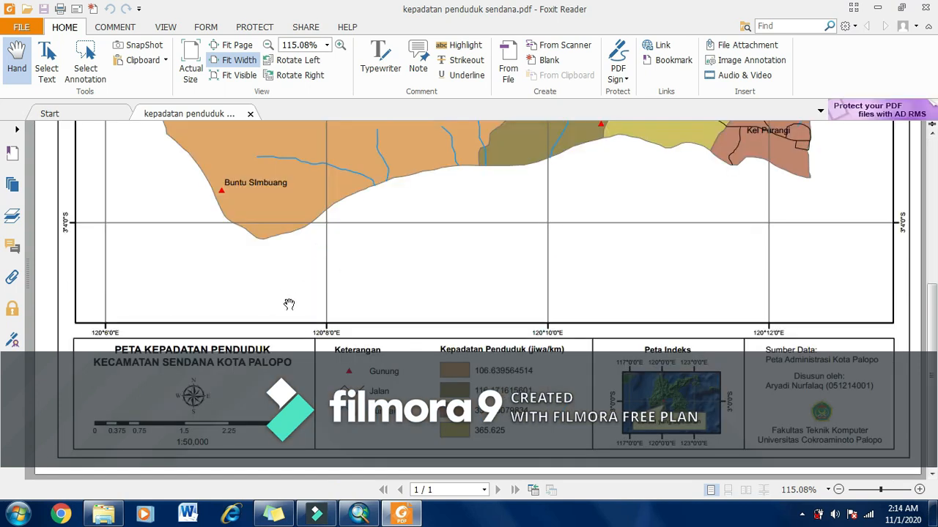
- Switch to ArcMap and back to Foxit Reader, and examine the whole exported PDF page again from the map to the legend block
{"action": "left_click", "coordinate": [359, 517]}
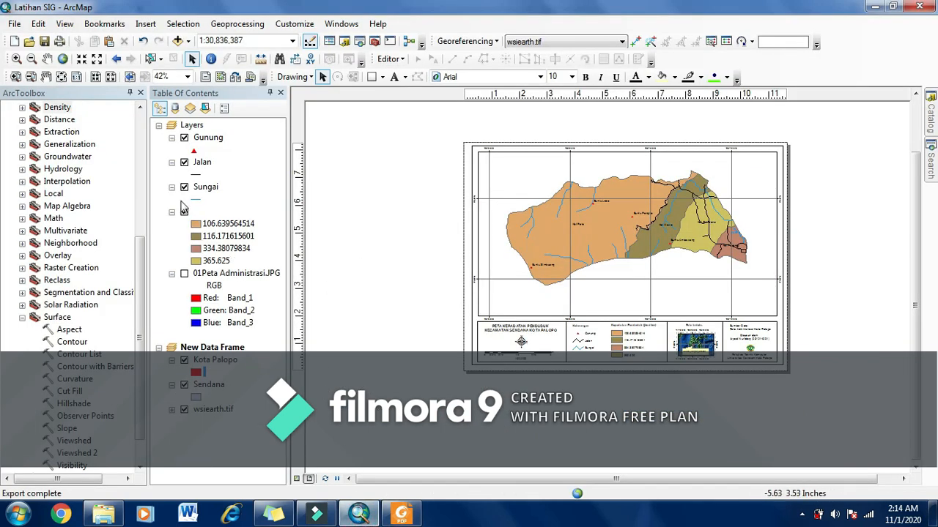
{"action": "left_click", "coordinate": [46, 38]}
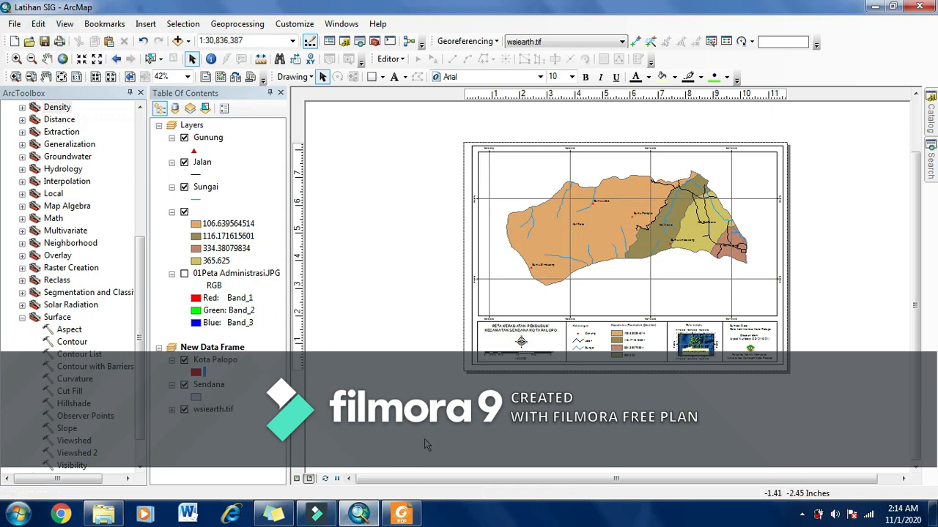
{"action": "left_click", "coordinate": [401, 514]}
{"action": "scroll", "coordinate": [387, 338], "scroll_direction": "up", "scroll_amount": 8}
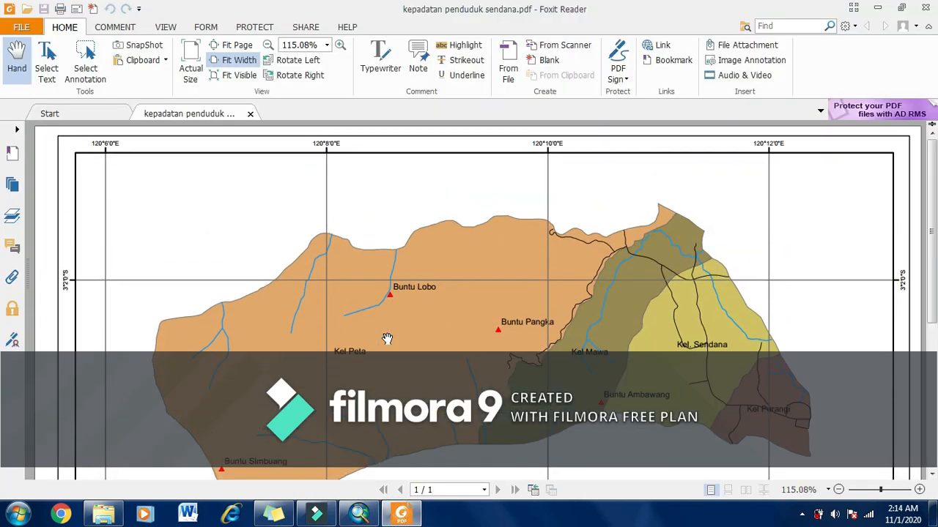
{"action": "scroll", "coordinate": [387, 338], "scroll_direction": "down", "scroll_amount": 4}
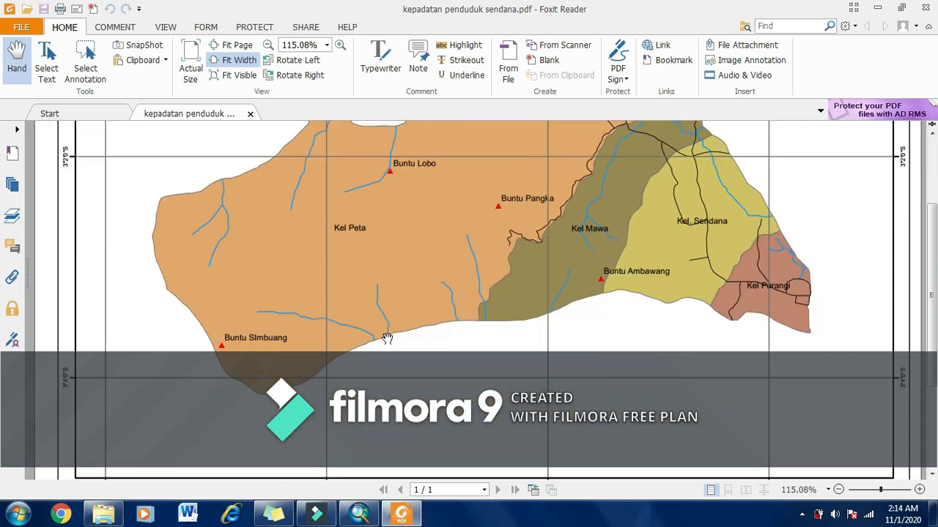
{"action": "scroll", "coordinate": [387, 338], "scroll_direction": "down", "scroll_amount": 5}
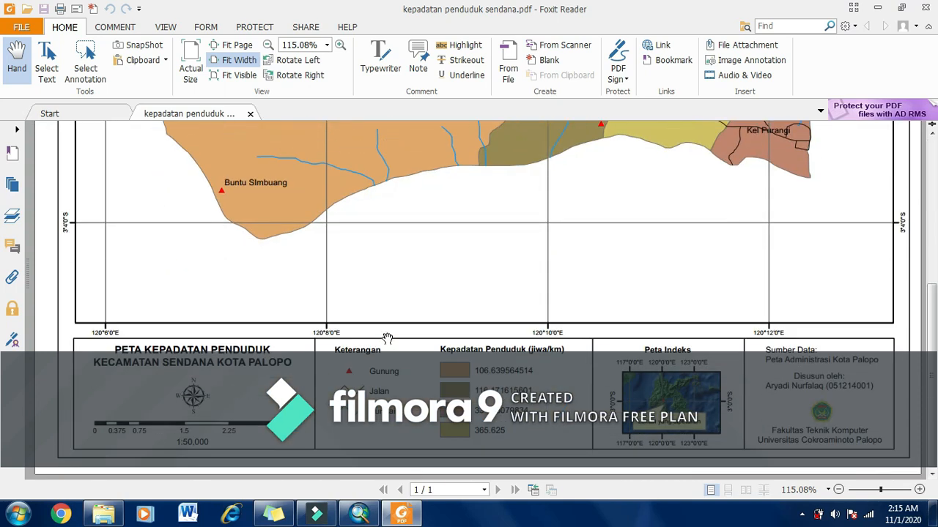
{"action": "scroll", "coordinate": [387, 339], "scroll_direction": "up", "scroll_amount": 5}
{"action": "scroll", "coordinate": [387, 339], "scroll_direction": "up", "scroll_amount": 4}
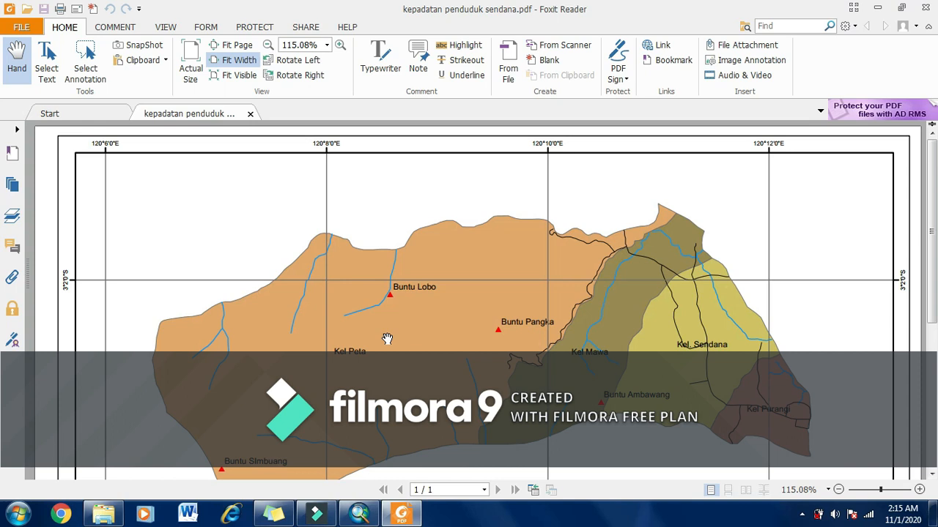
{"action": "scroll", "coordinate": [387, 339], "scroll_direction": "down", "scroll_amount": 3}
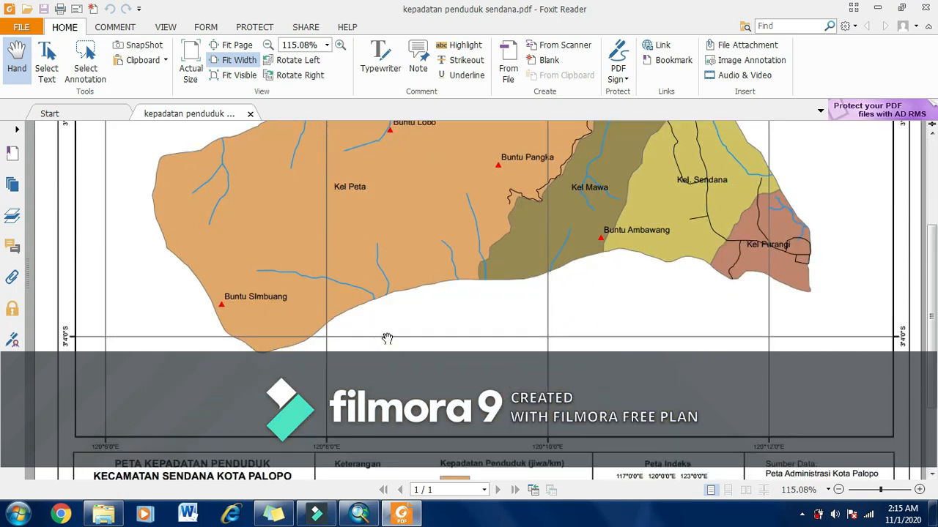
{"action": "scroll", "coordinate": [387, 338], "scroll_direction": "down", "scroll_amount": 3}
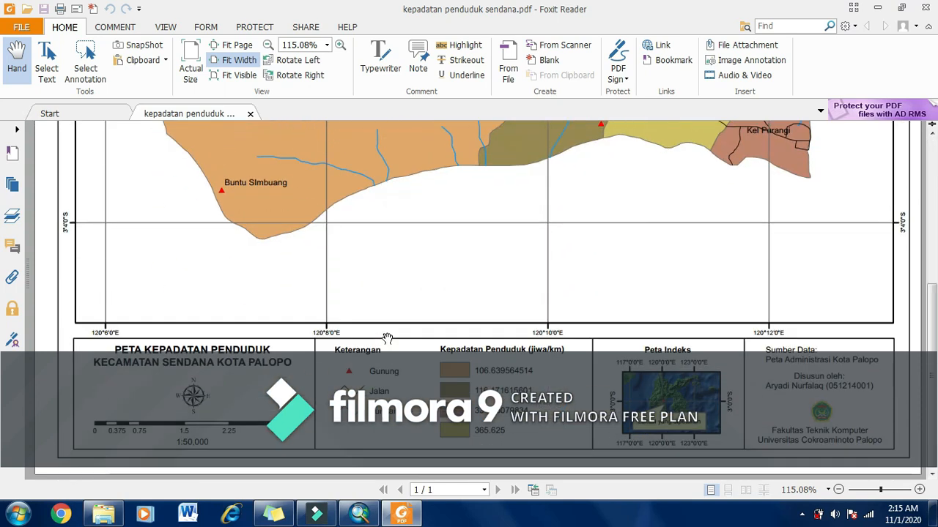
- Return to ArcMap and examine the layout up close, from the map area to the legend, index map and data source
{"action": "left_click", "coordinate": [359, 513]}
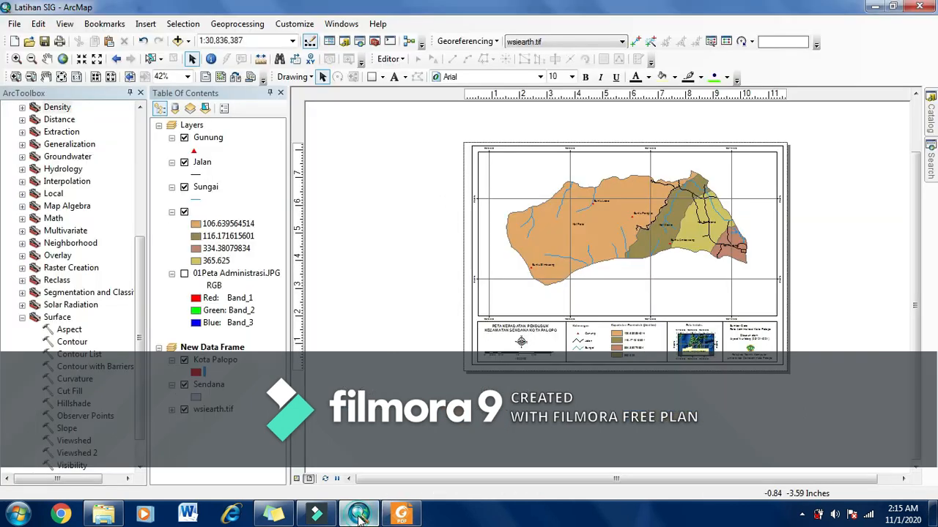
{"action": "left_click_drag", "start_coordinate": [592, 478], "coordinate": [599, 478]}
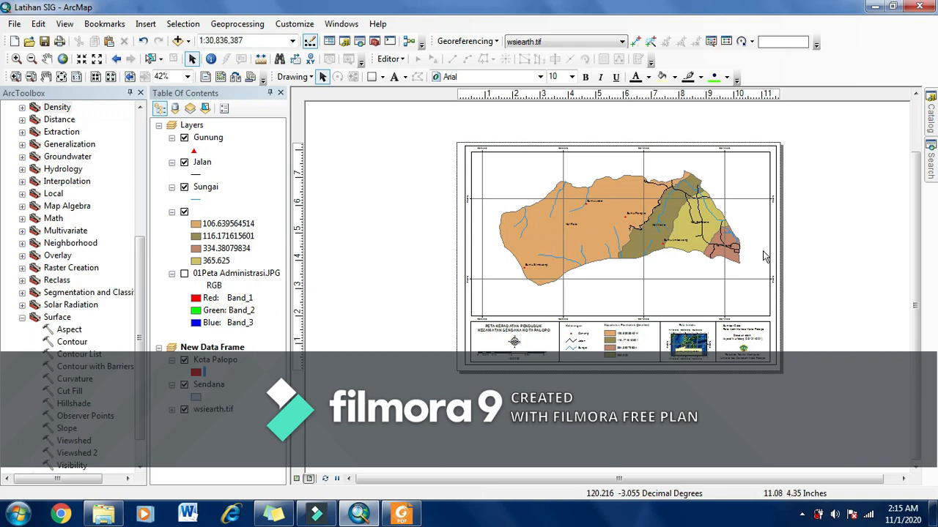
{"action": "scroll", "coordinate": [786, 256], "scroll_direction": "down", "scroll_amount": 1}
{"action": "scroll", "coordinate": [786, 259], "scroll_direction": "up", "scroll_amount": 2}
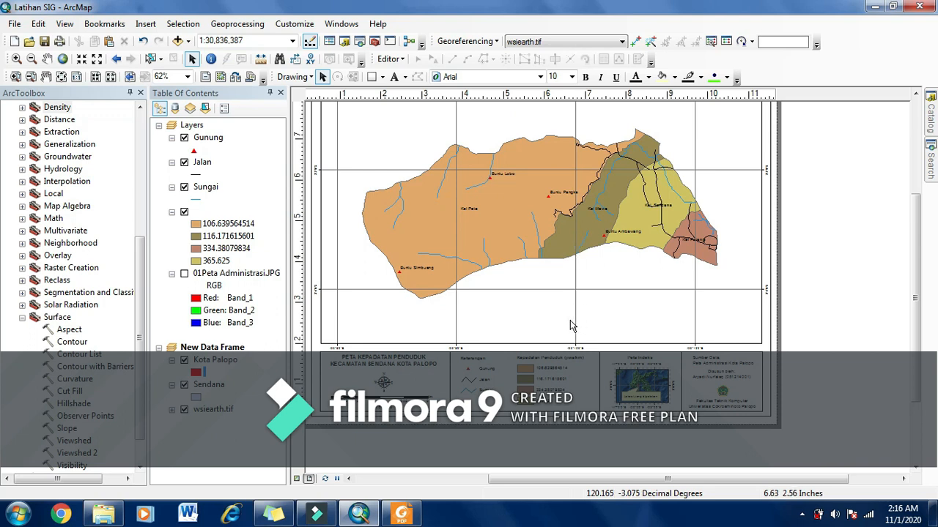
{"action": "scroll", "coordinate": [470, 203], "scroll_direction": "down", "scroll_amount": 2}
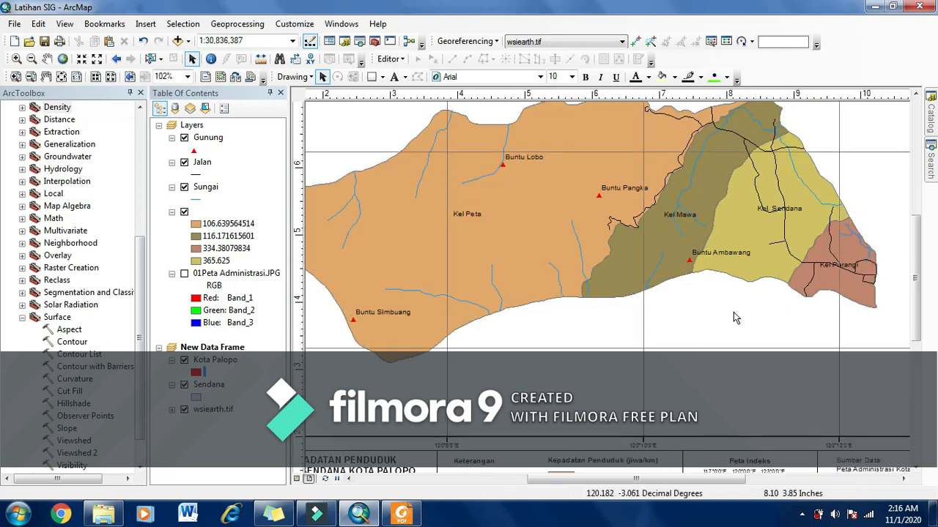
{"action": "left_click_drag", "start_coordinate": [913, 271], "coordinate": [914, 330]}
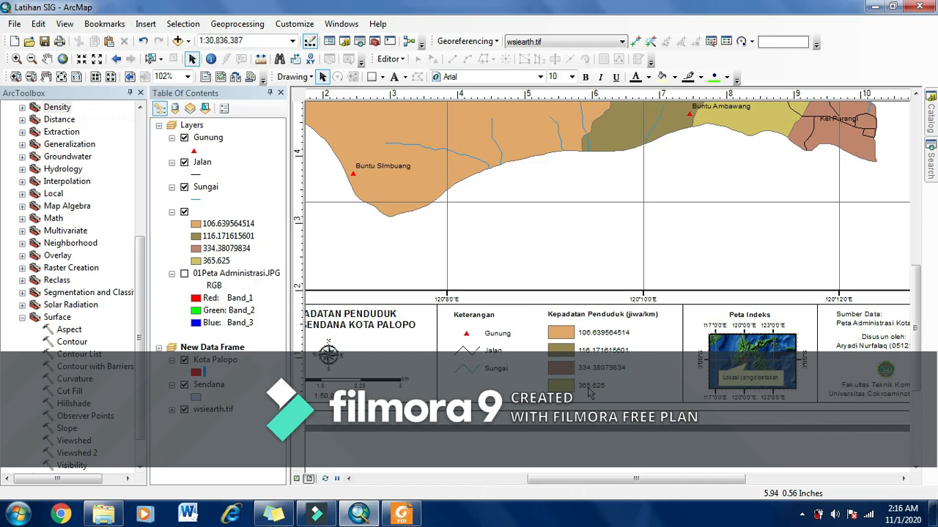
- Examine the map's coloured village areas against the population density legend, and look over the whole layout page
{"action": "left_click_drag", "start_coordinate": [913, 296], "coordinate": [914, 262]}
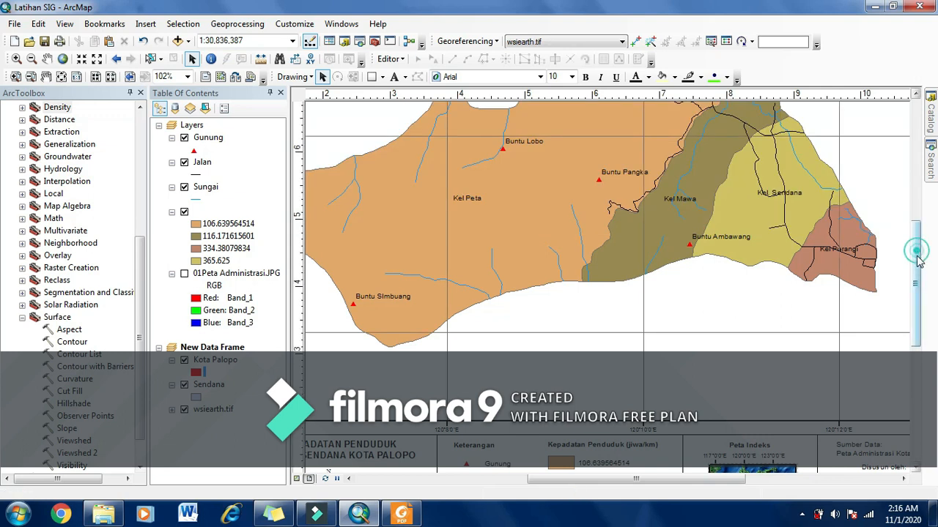
{"action": "left_click_drag", "start_coordinate": [919, 260], "coordinate": [919, 297]}
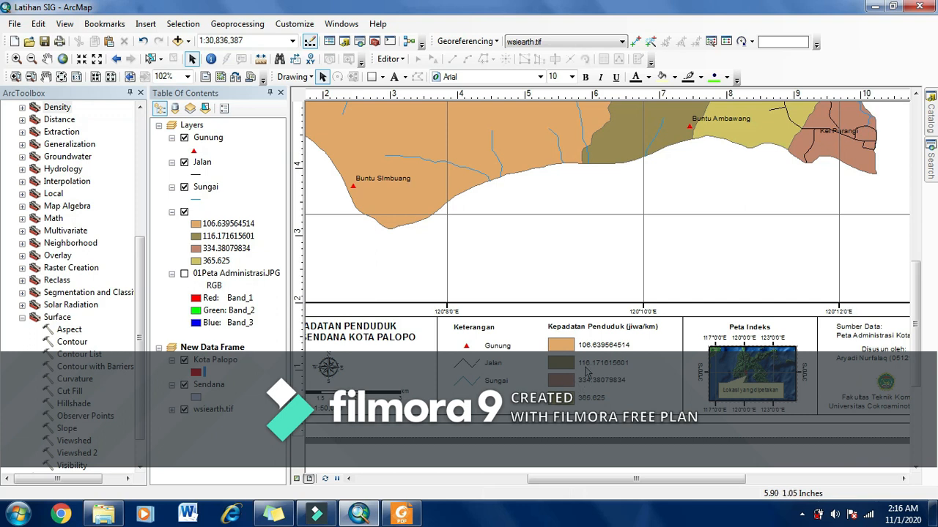
{"action": "left_click_drag", "start_coordinate": [917, 331], "coordinate": [918, 280]}
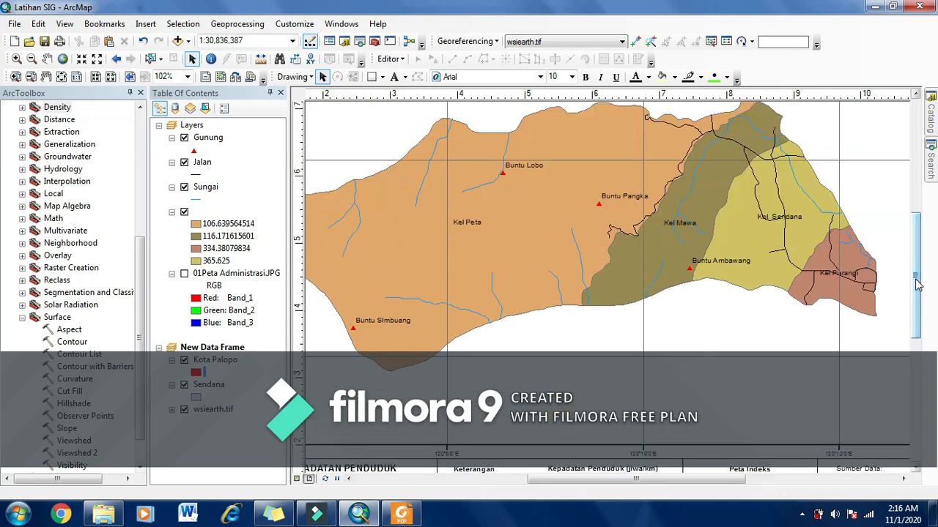
{"action": "left_click_drag", "start_coordinate": [914, 277], "coordinate": [915, 346]}
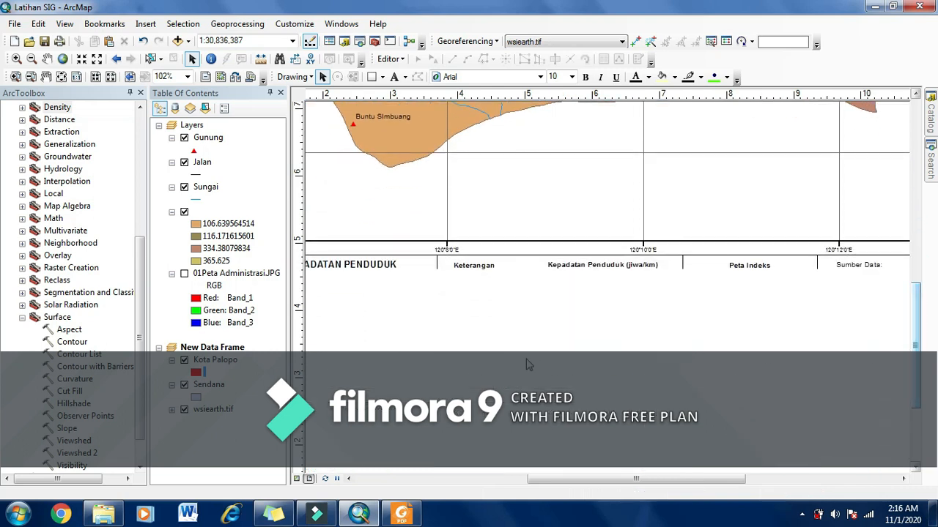
{"action": "scroll", "coordinate": [527, 364], "scroll_direction": "down", "scroll_amount": 5}
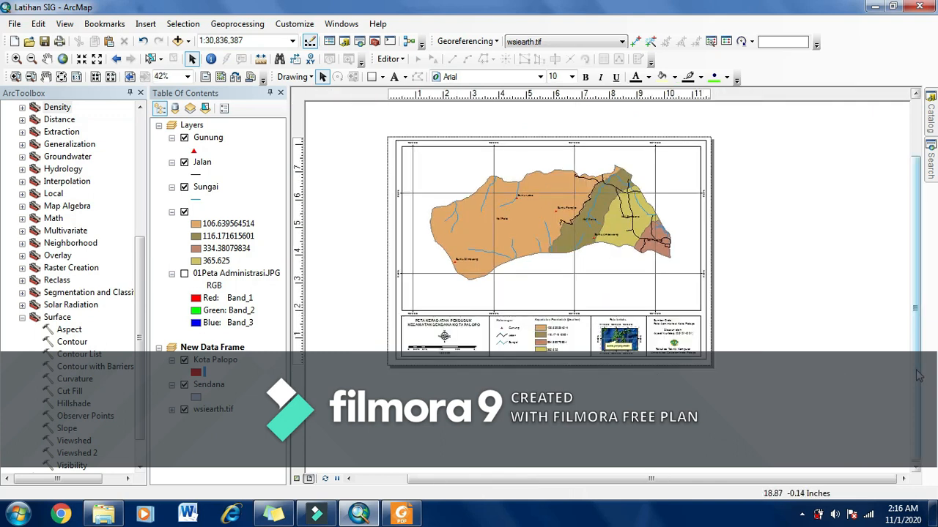
{"action": "left_click_drag", "start_coordinate": [915, 375], "coordinate": [915, 346]}
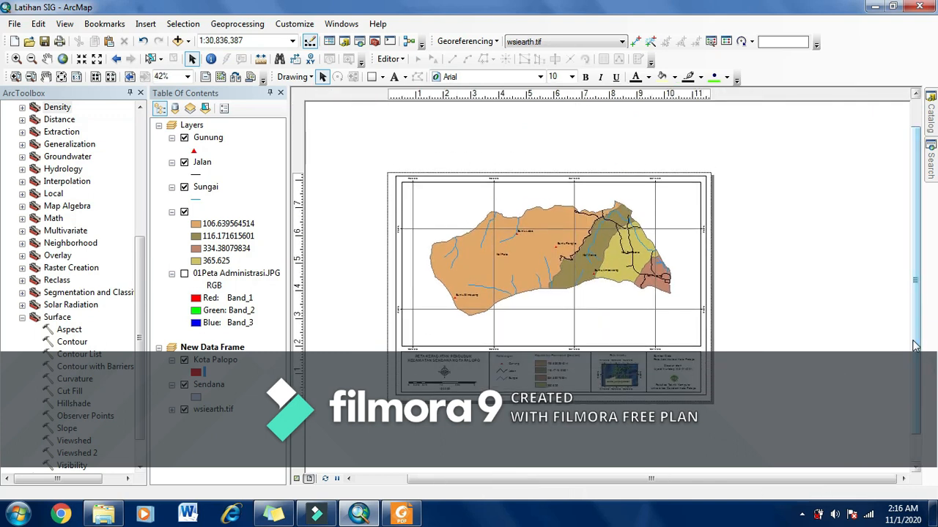
{"action": "left_click_drag", "start_coordinate": [915, 325], "coordinate": [915, 348]}
{"action": "left_click_drag", "start_coordinate": [694, 479], "coordinate": [677, 483]}
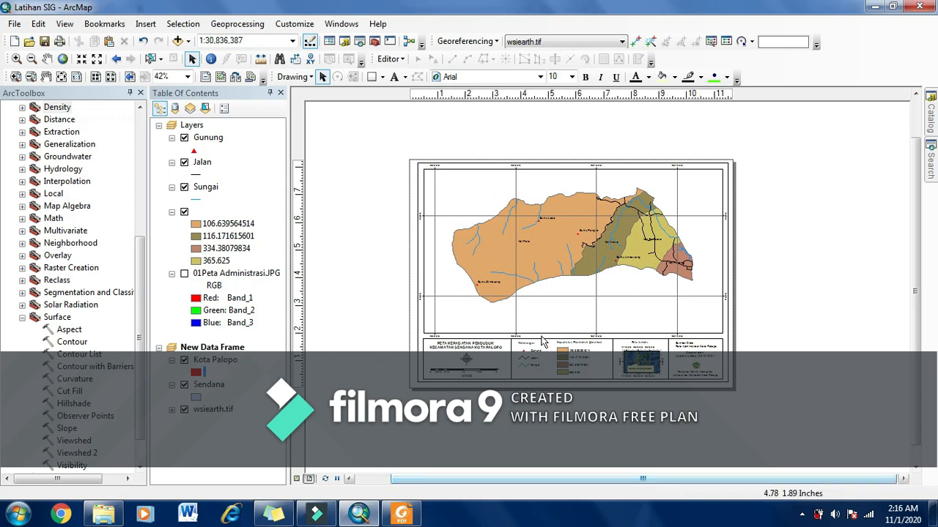